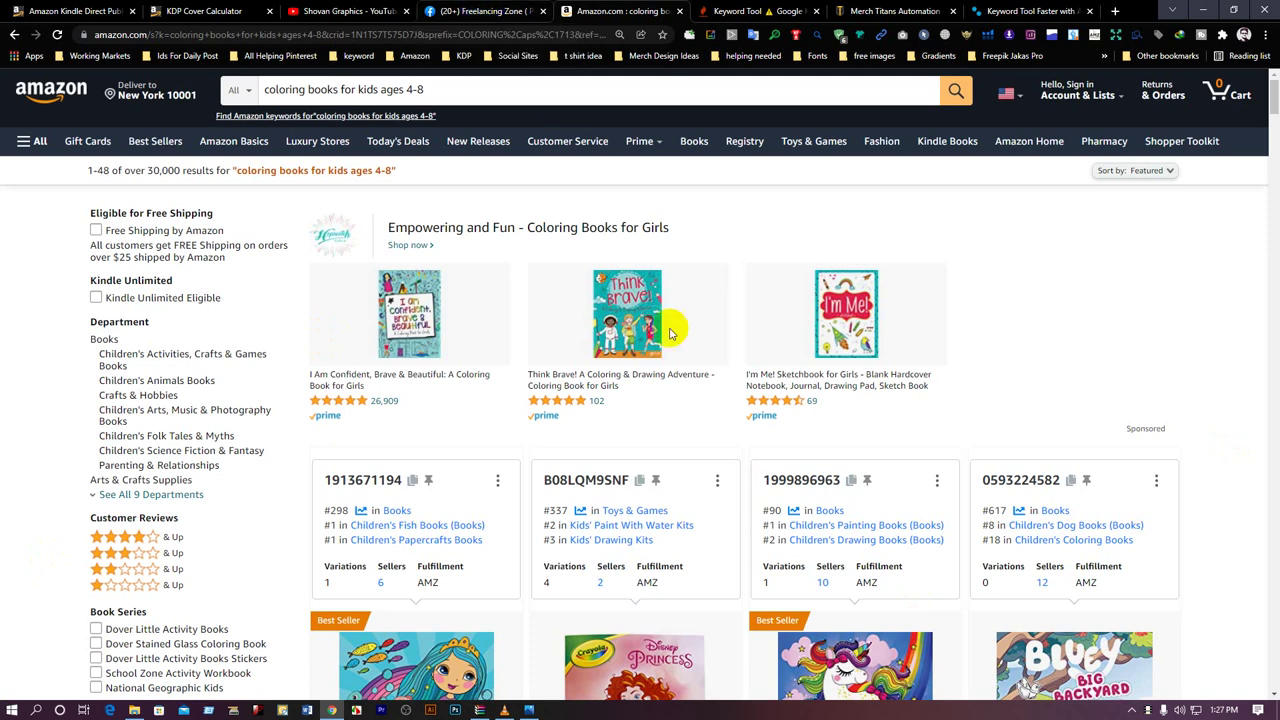
Step: Examine the results for "coloring books for kids ages 4-8" and the arabic.jpg cover image in Photos
scroll(571, 323, "down", 5)
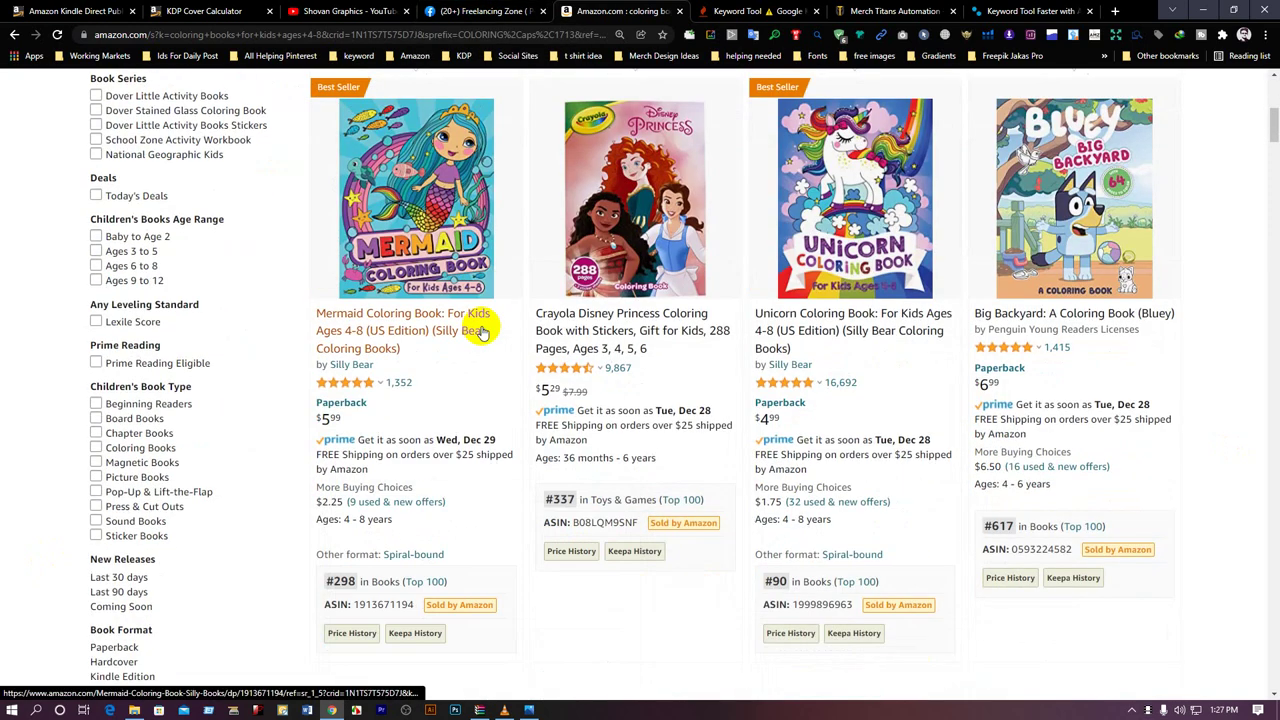
scroll(481, 330, "down", 3)
scroll(481, 330, "down", 2)
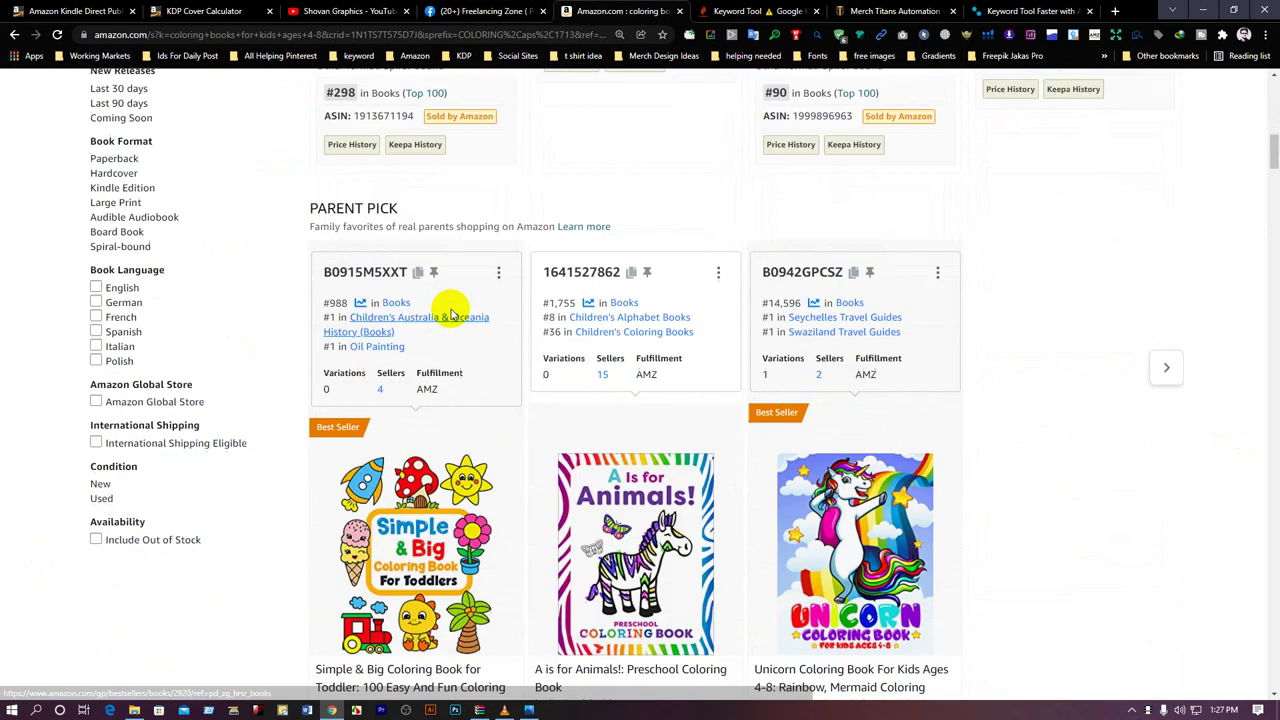
scroll(449, 306, "up", 4)
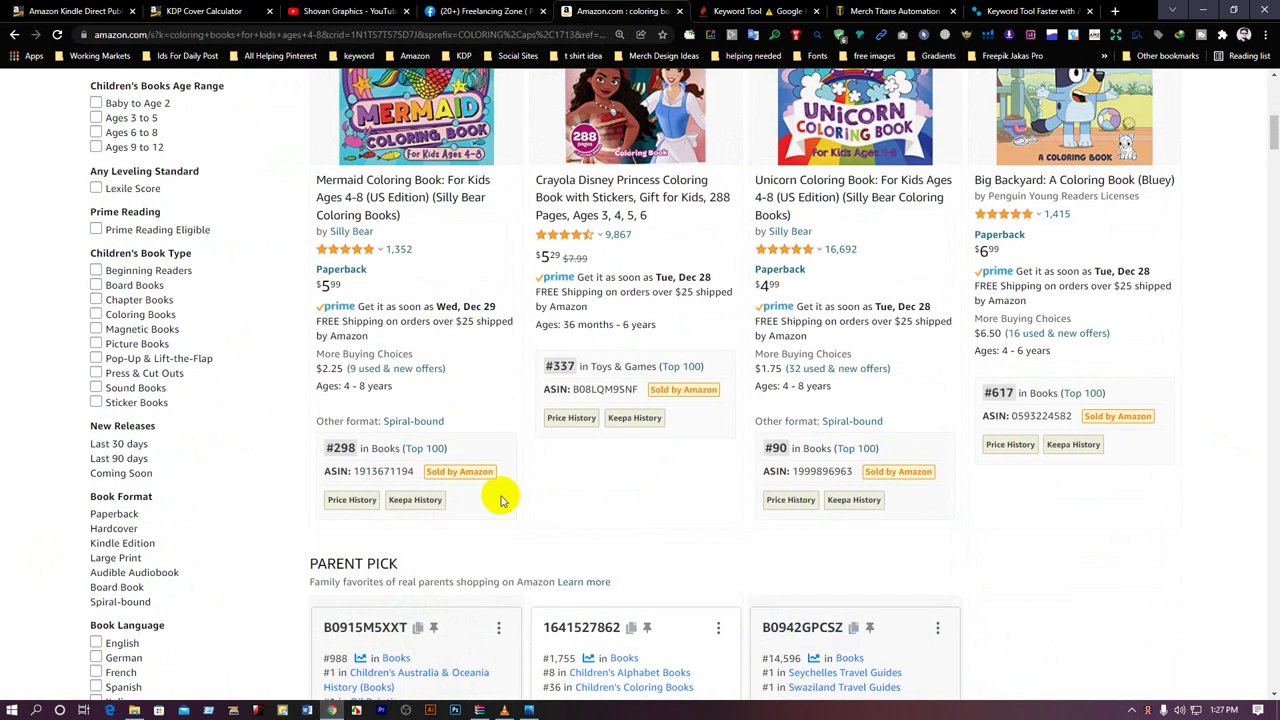
left_click(530, 710)
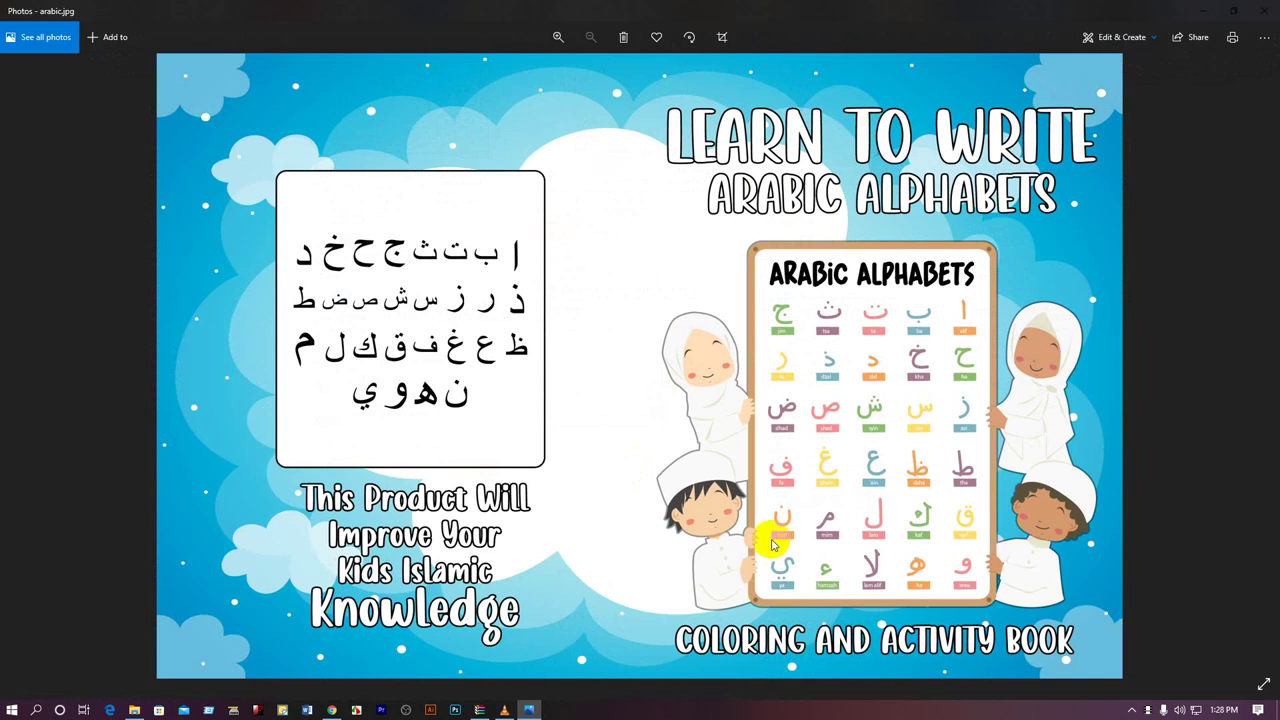
left_click(331, 710)
scroll(289, 194, "up", 6)
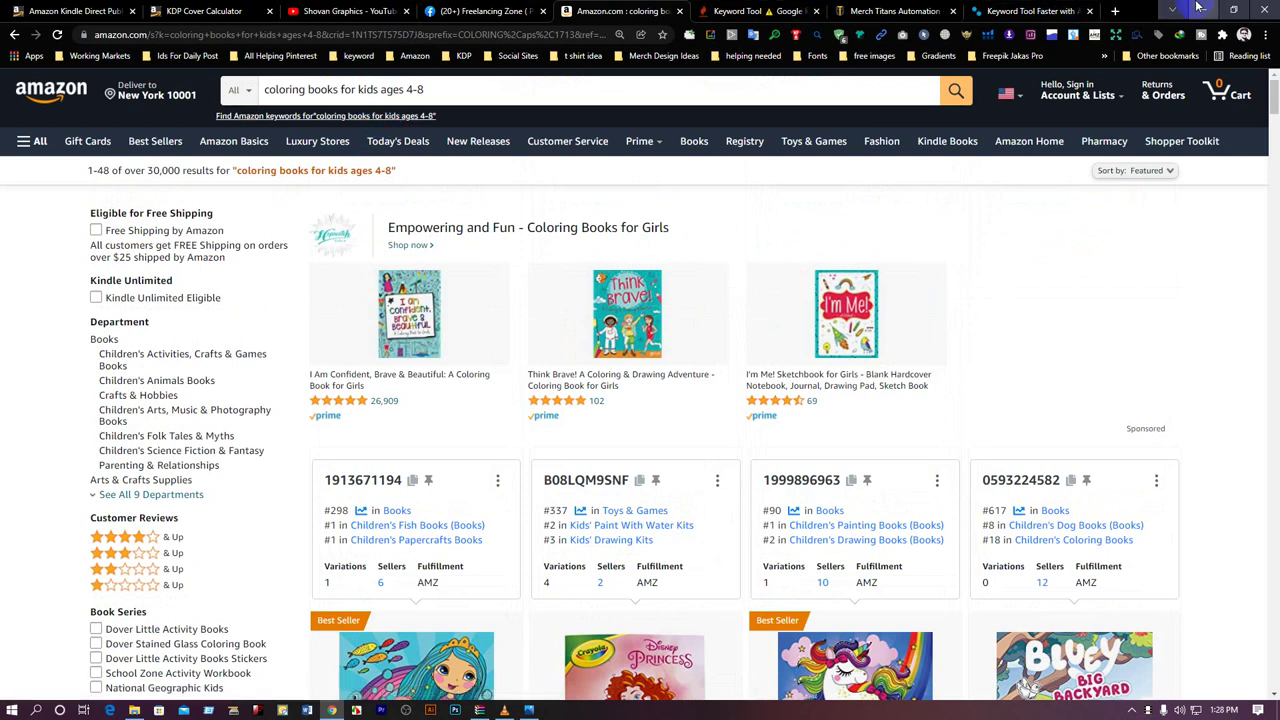
Step: Minimize the browser and photo viewer windows and show the desktop icons
left_click(1199, 7)
left_click(1206, 12)
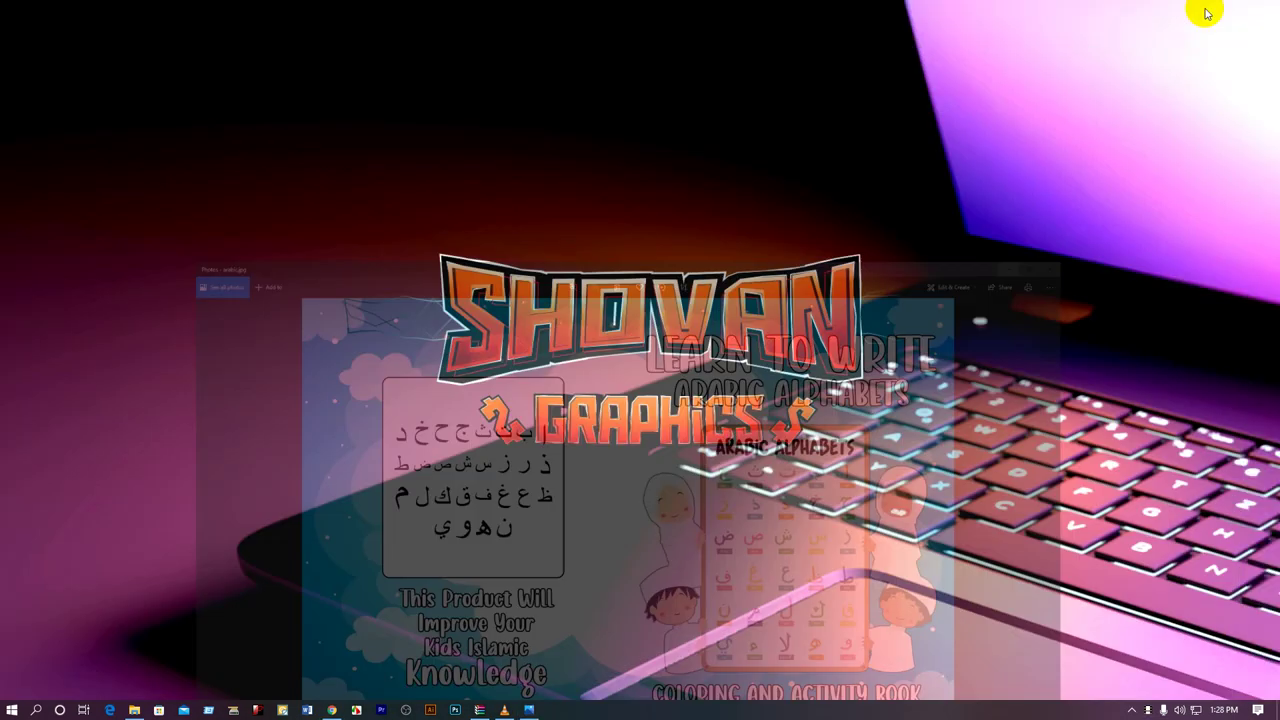
right_click(346, 224)
mouse_move(388, 231)
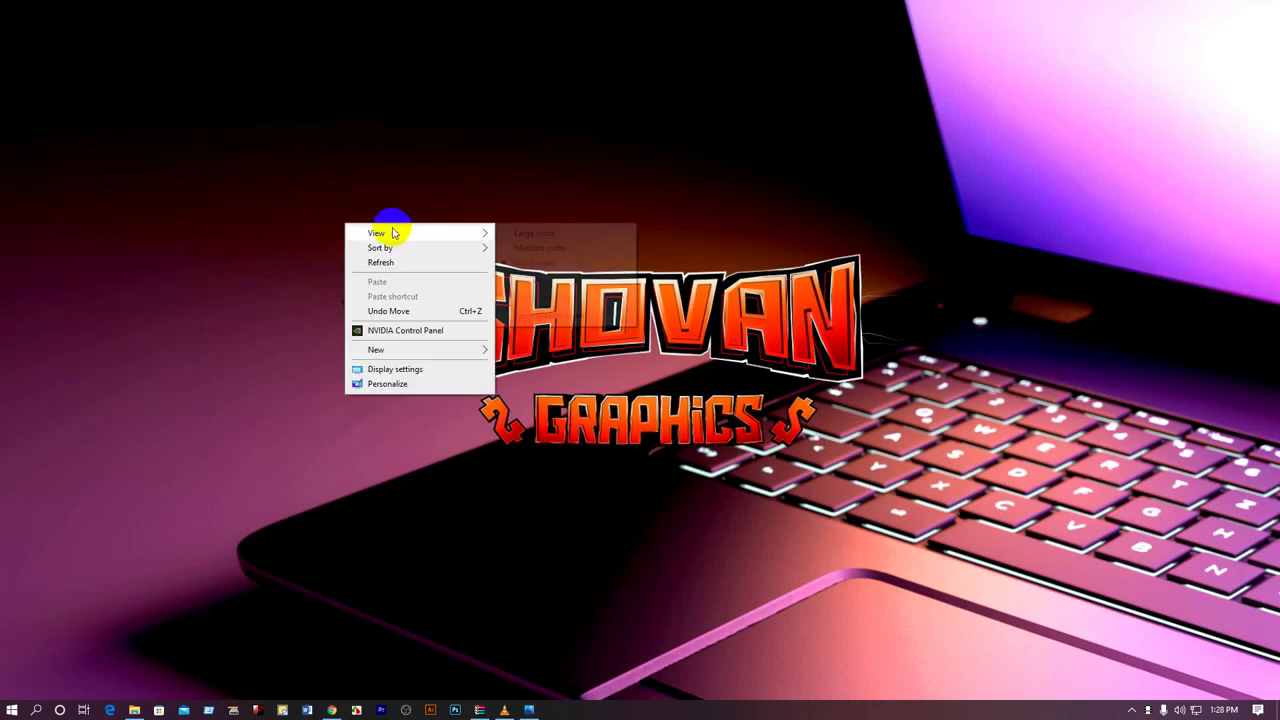
left_click(565, 311)
right_click(326, 281)
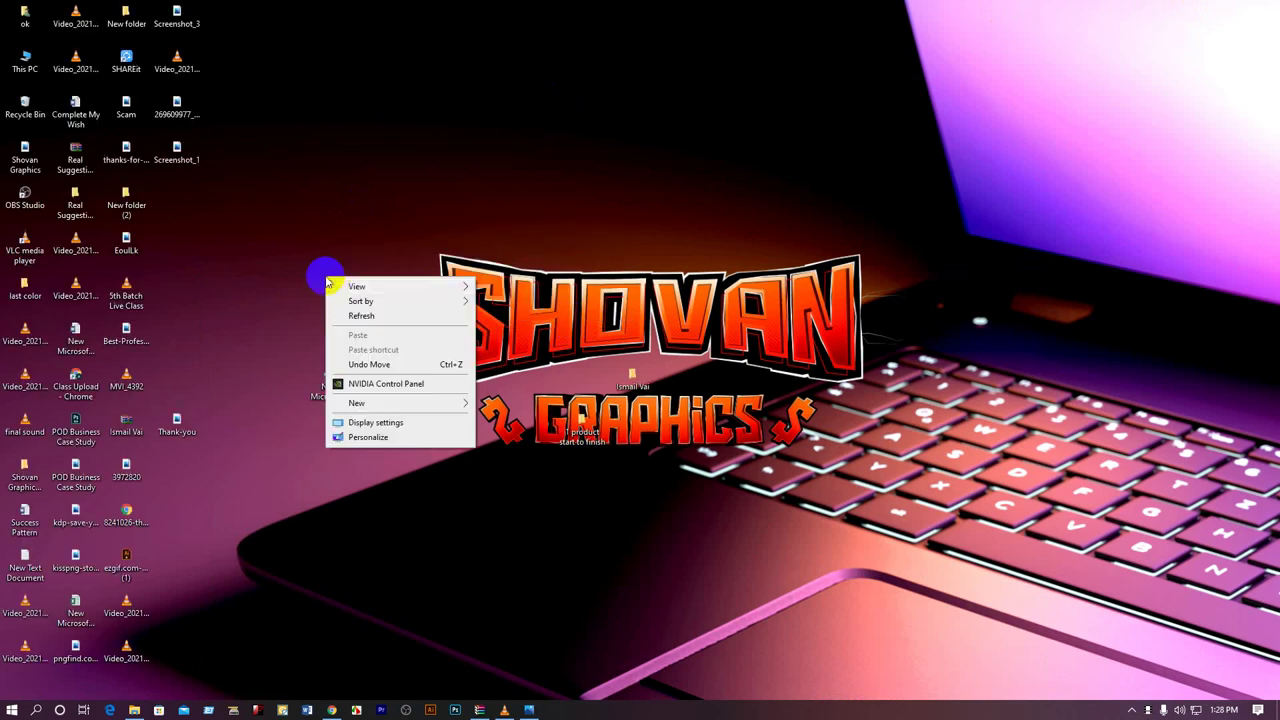
mouse_move(443, 410)
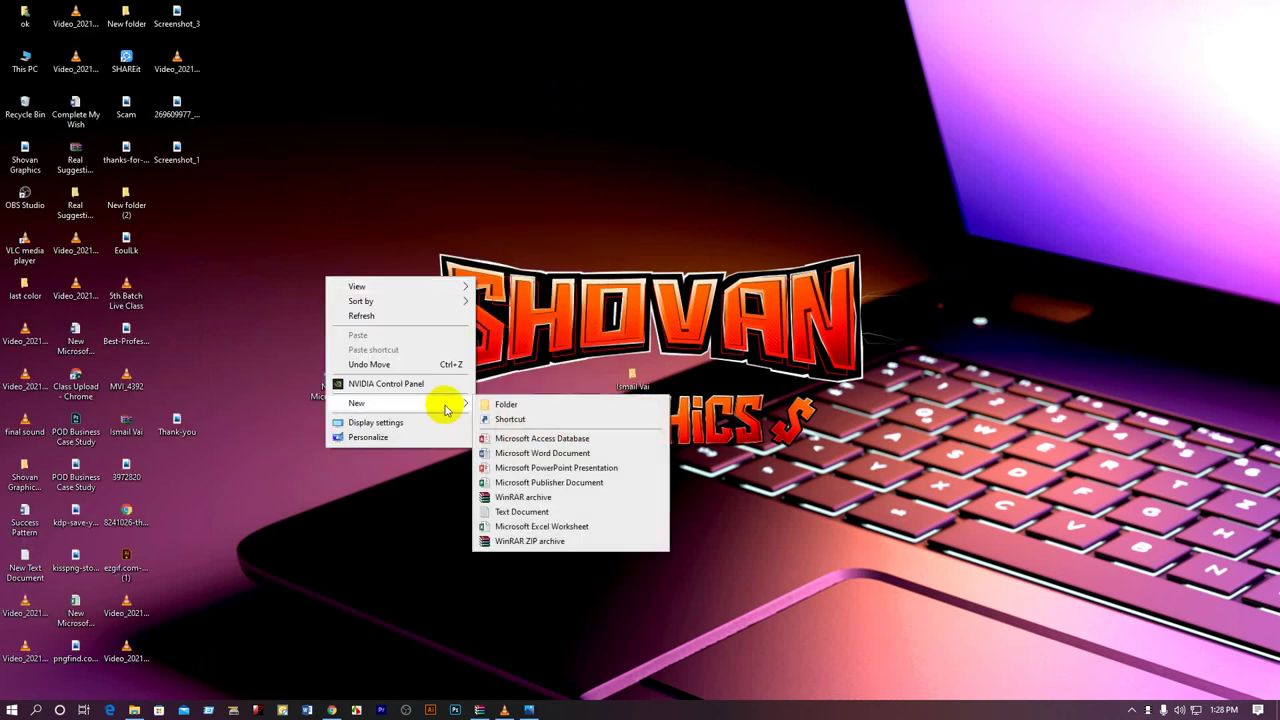
left_click(505, 484)
double_click(330, 300)
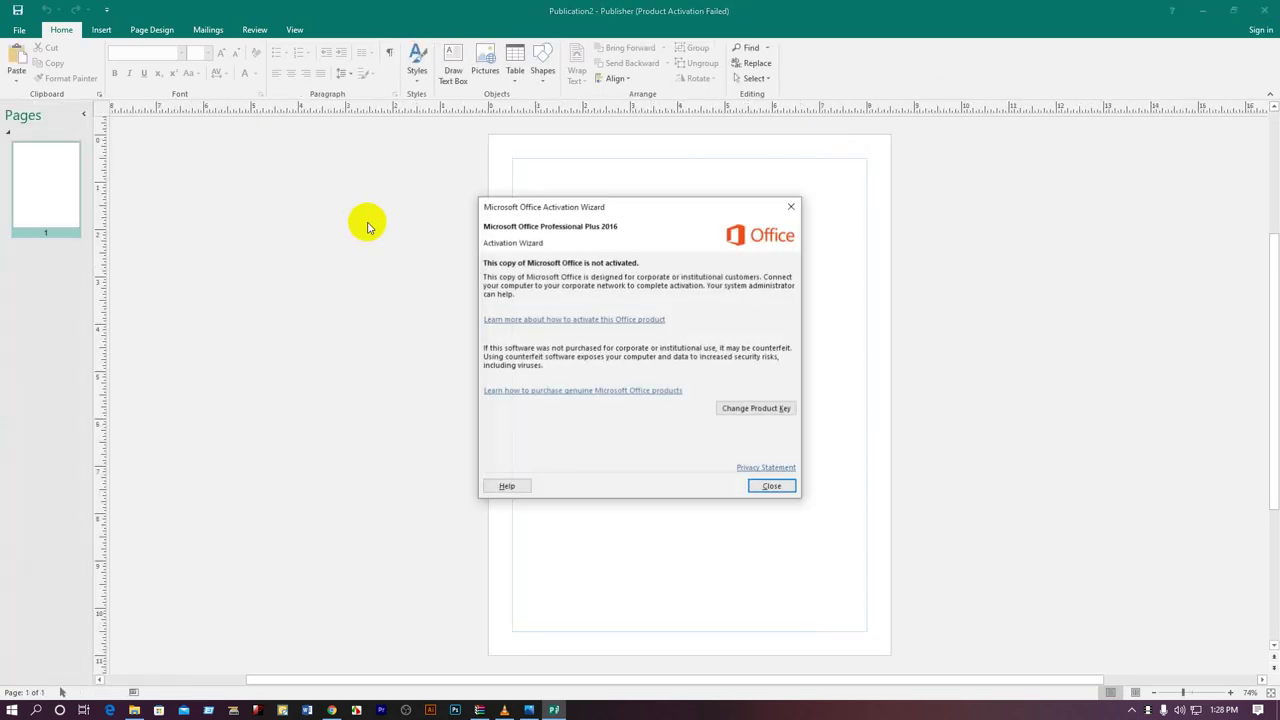
left_click(512, 487)
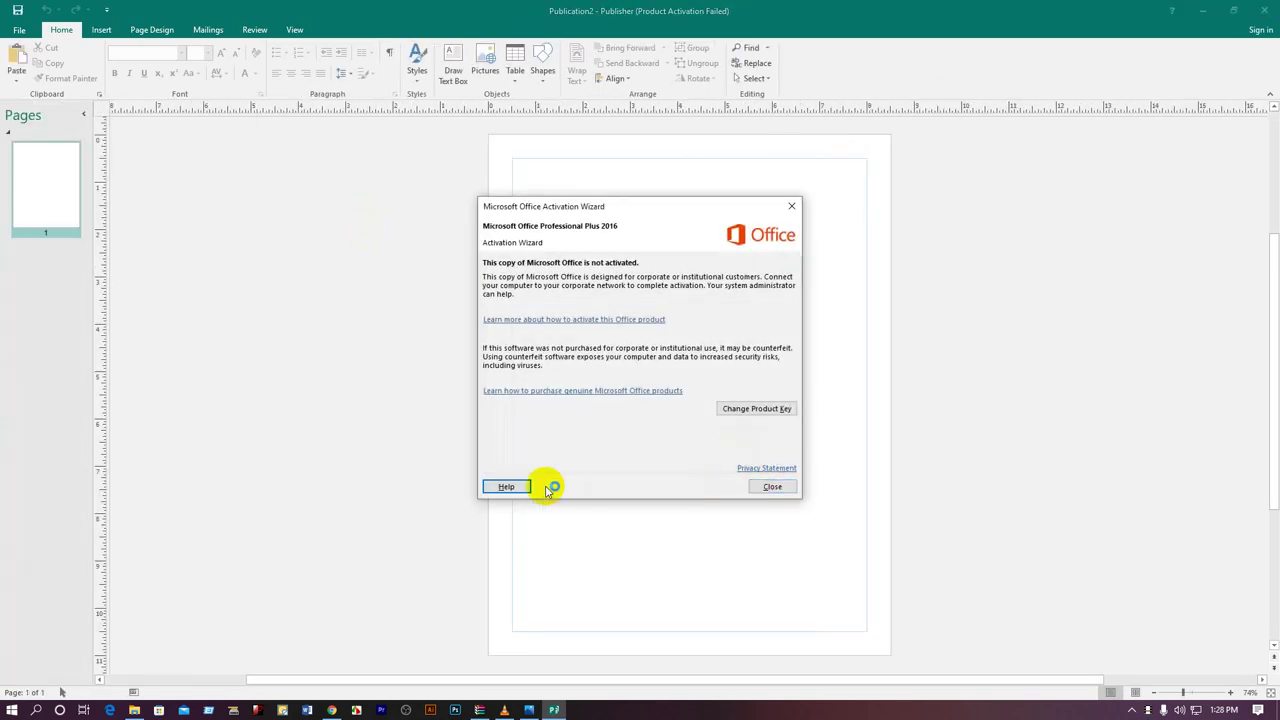
left_click(768, 486)
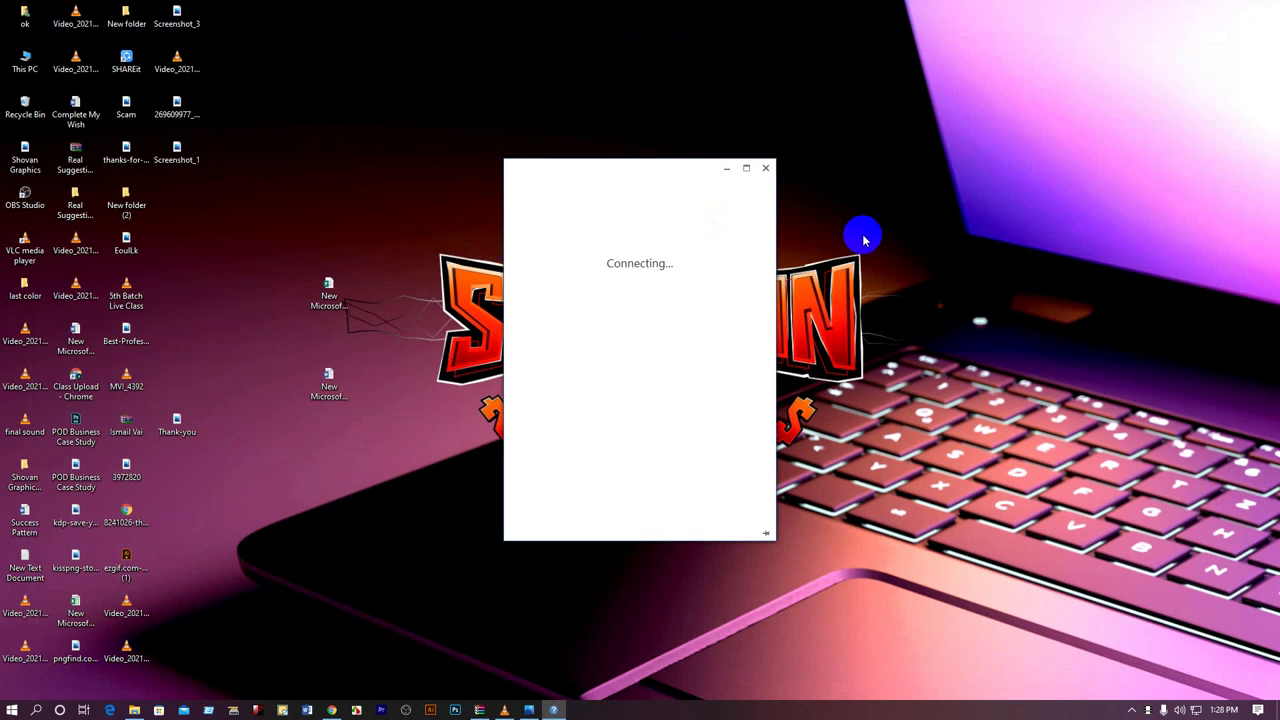
left_click(766, 168)
Step: Create a new Microsoft Excel Worksheet on the desktop and open it
right_click(449, 192)
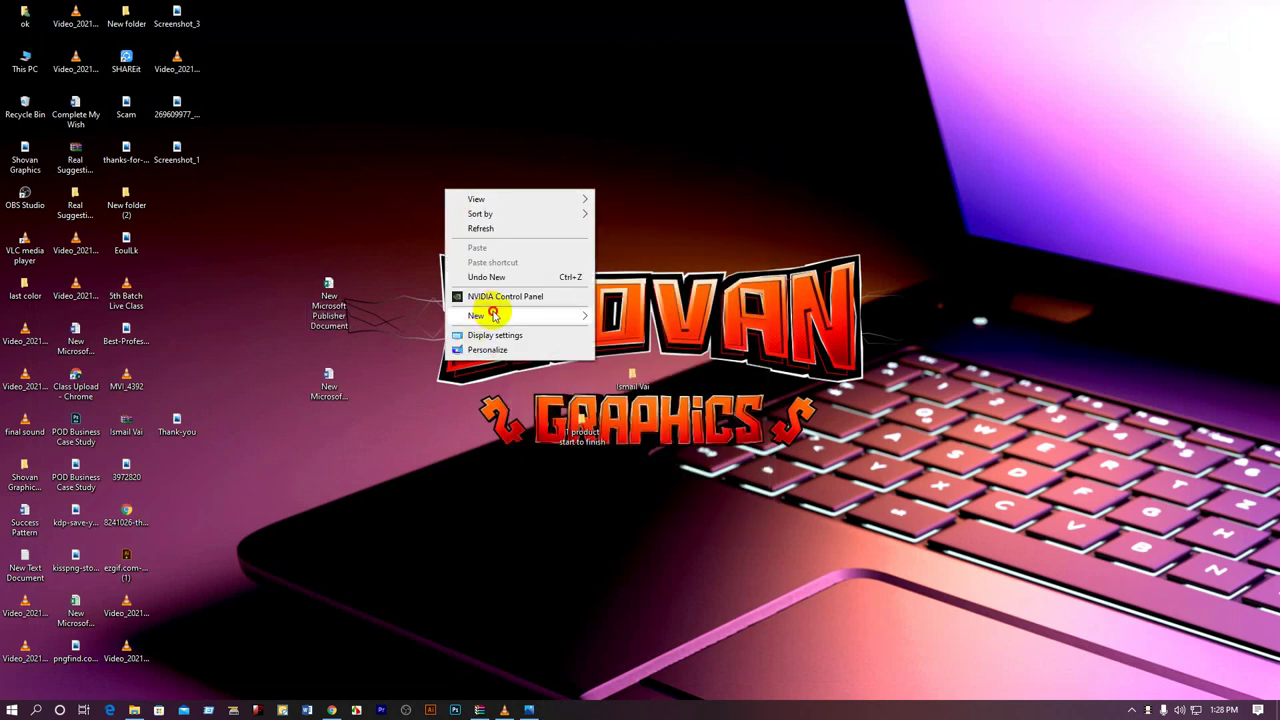
mouse_move(488, 316)
left_click(614, 441)
key("Return")
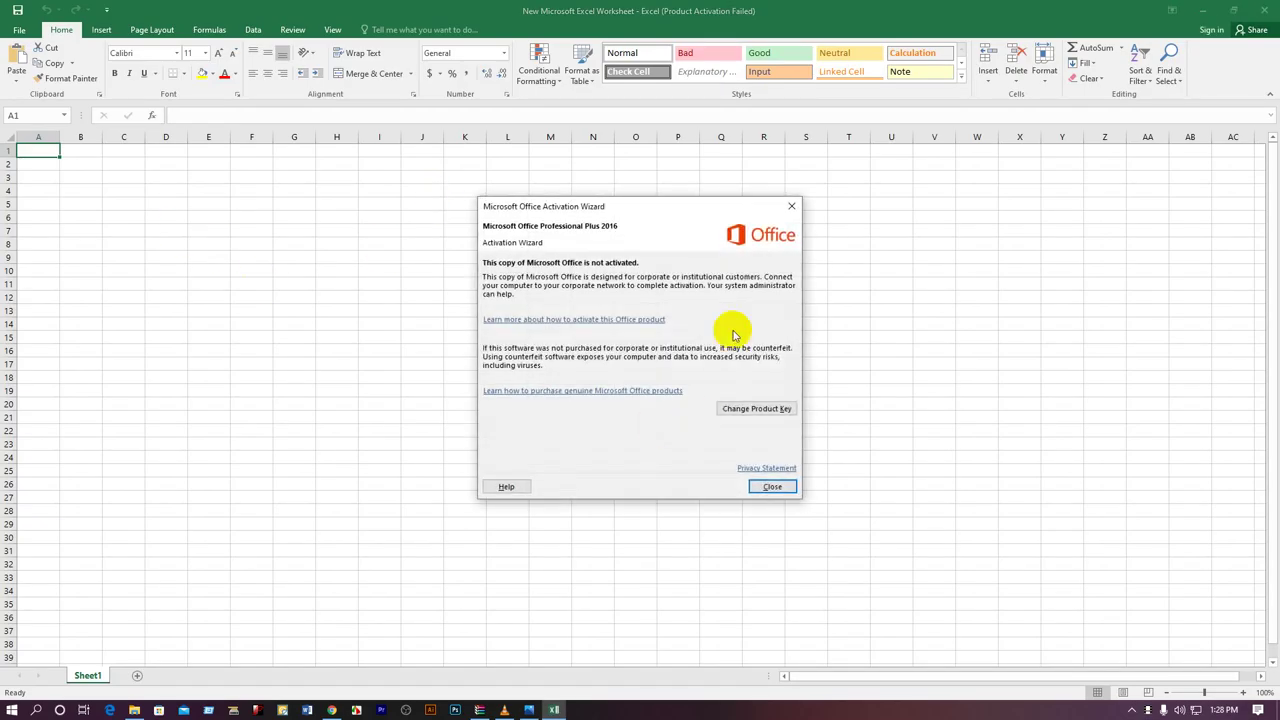
Step: Dismiss the Office activation wizard and make column A of the blank sheet several times wider
left_click(791, 206)
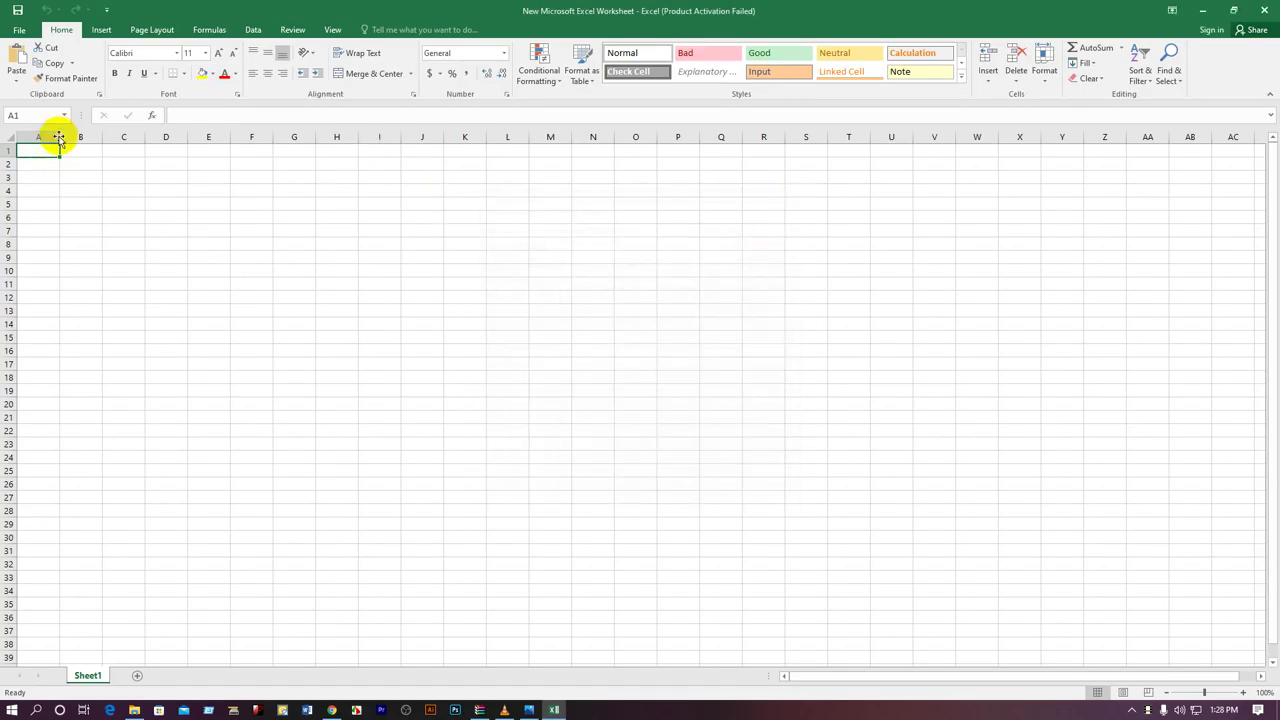
left_click_drag(59, 151, 144, 151)
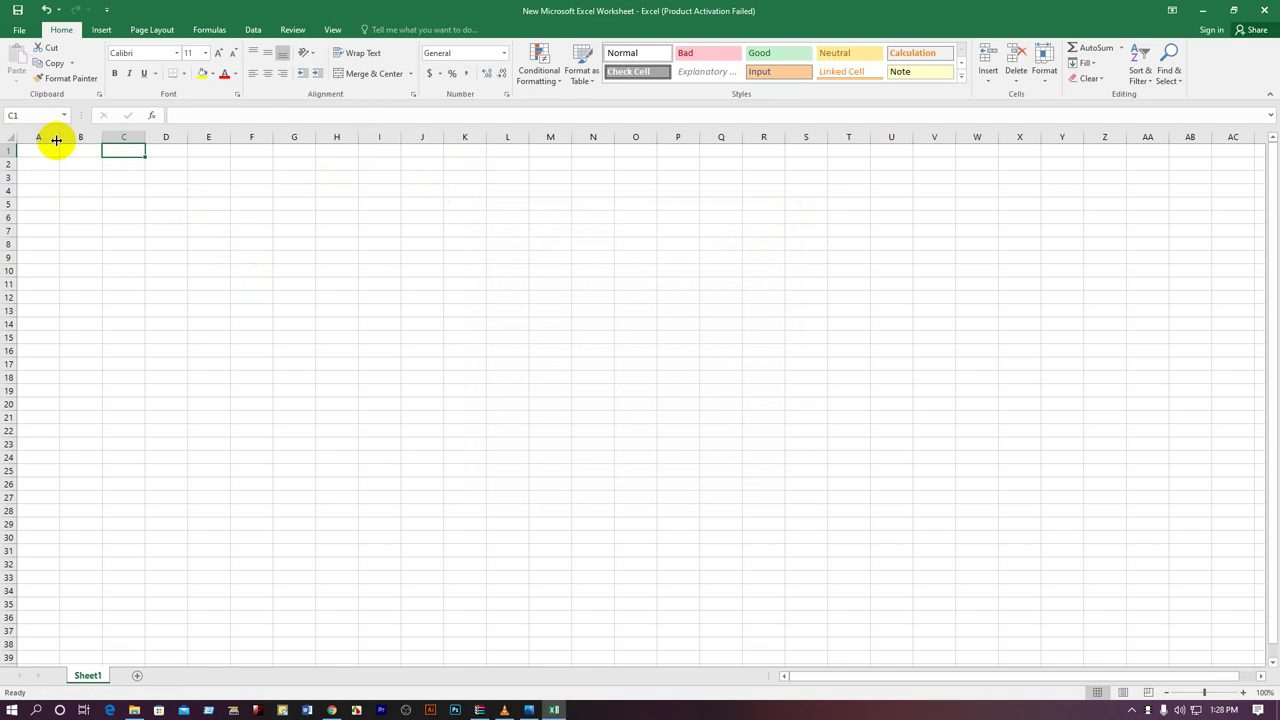
left_click_drag(57, 140, 414, 140)
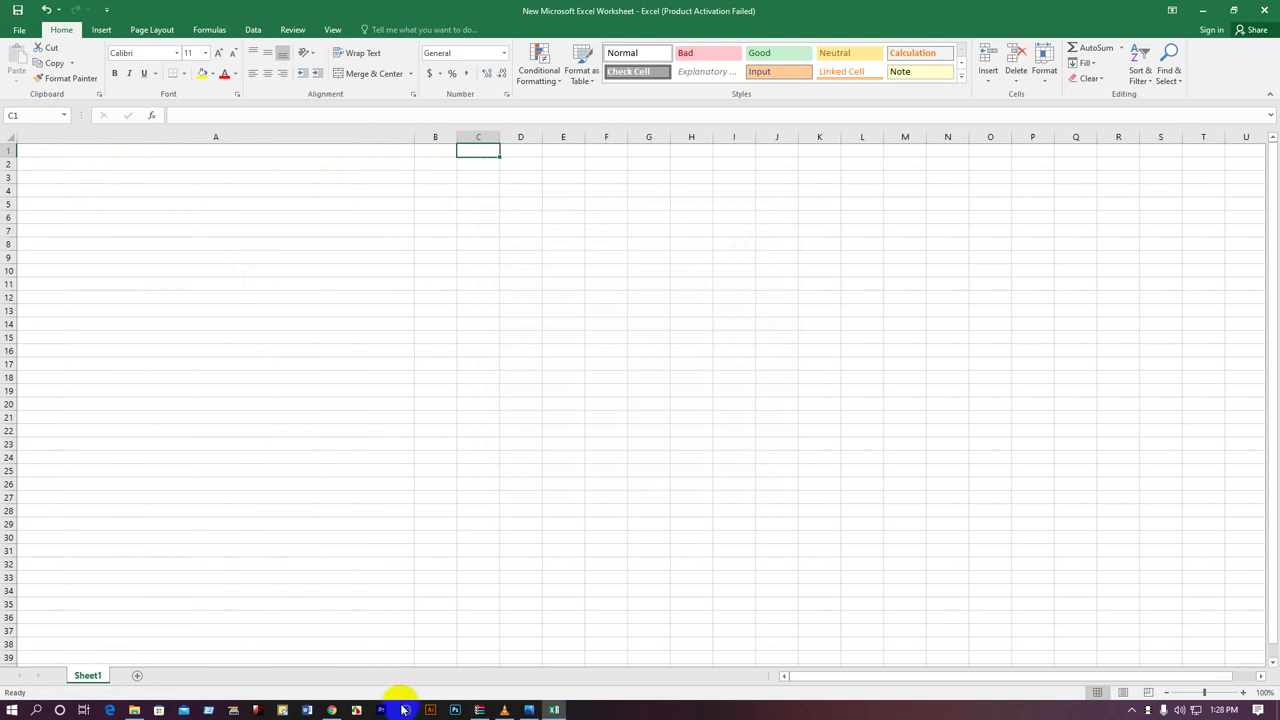
Step: Switch back to Chrome and open the Mermaid Coloring Book: For Kids Ages 4-8 listing from the Amazon results
left_click(331, 710)
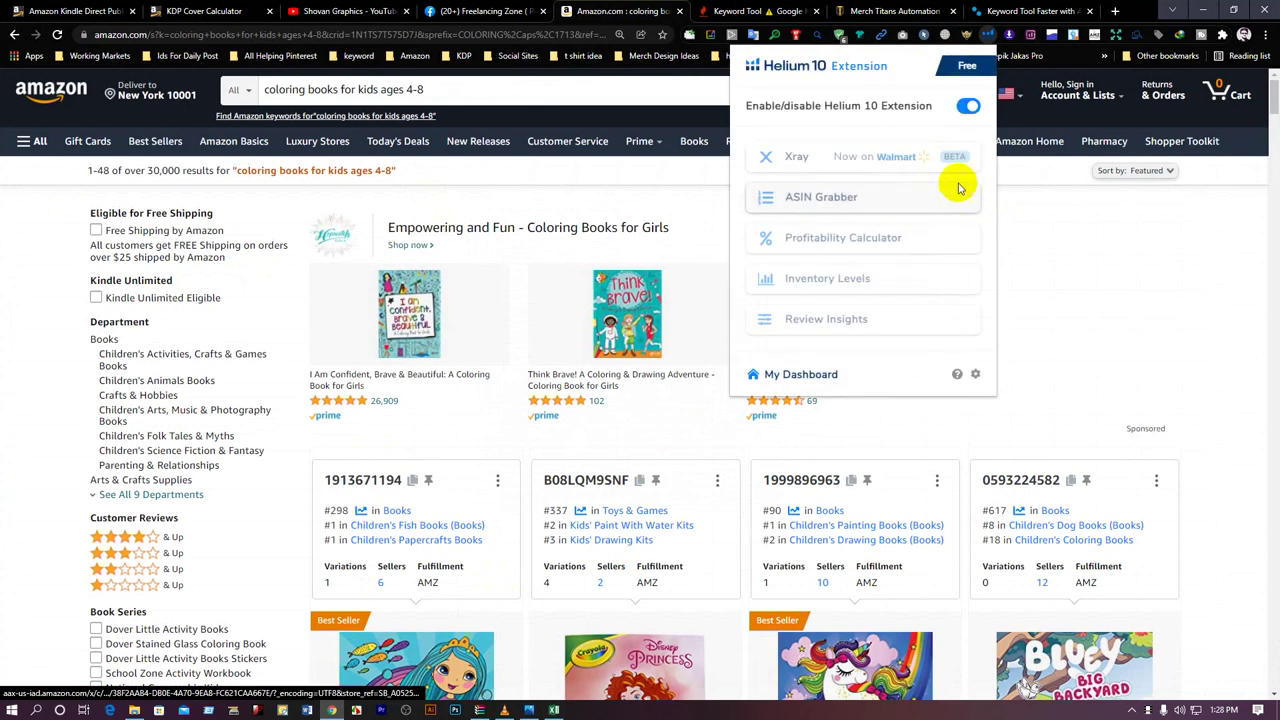
left_click(1223, 271)
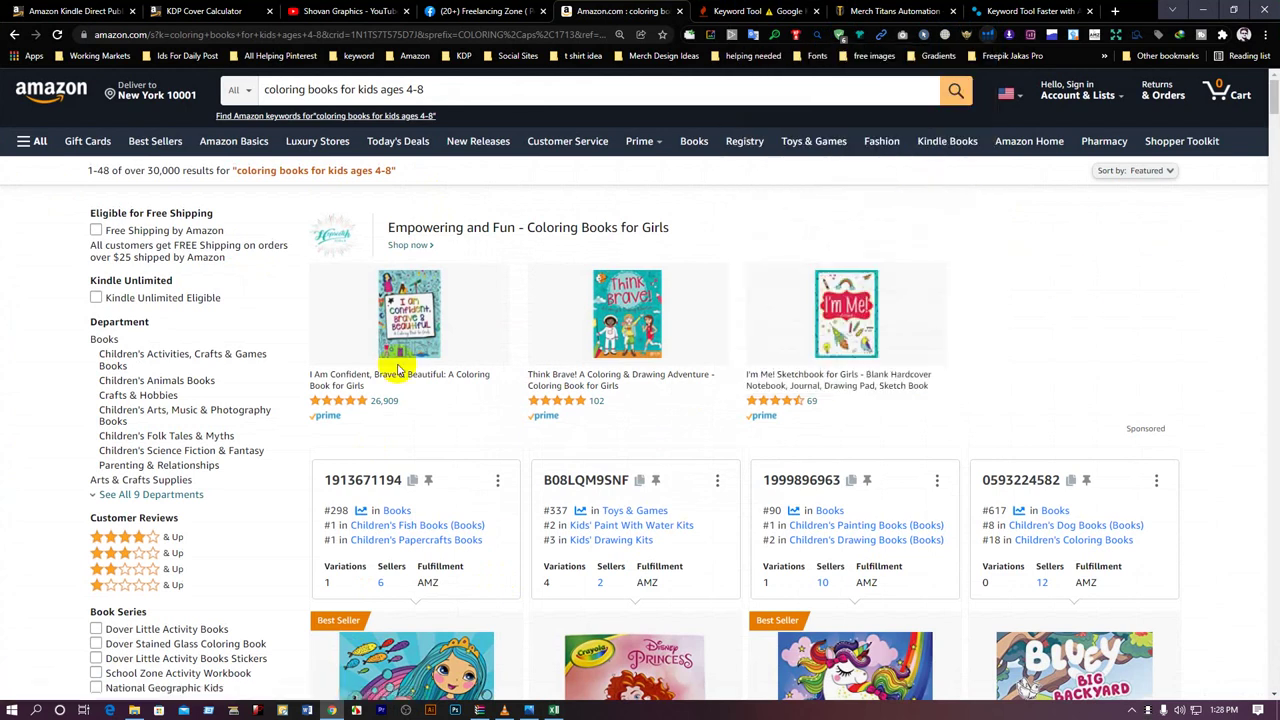
scroll(880, 254, "down", 5)
scroll(880, 254, "down", 3)
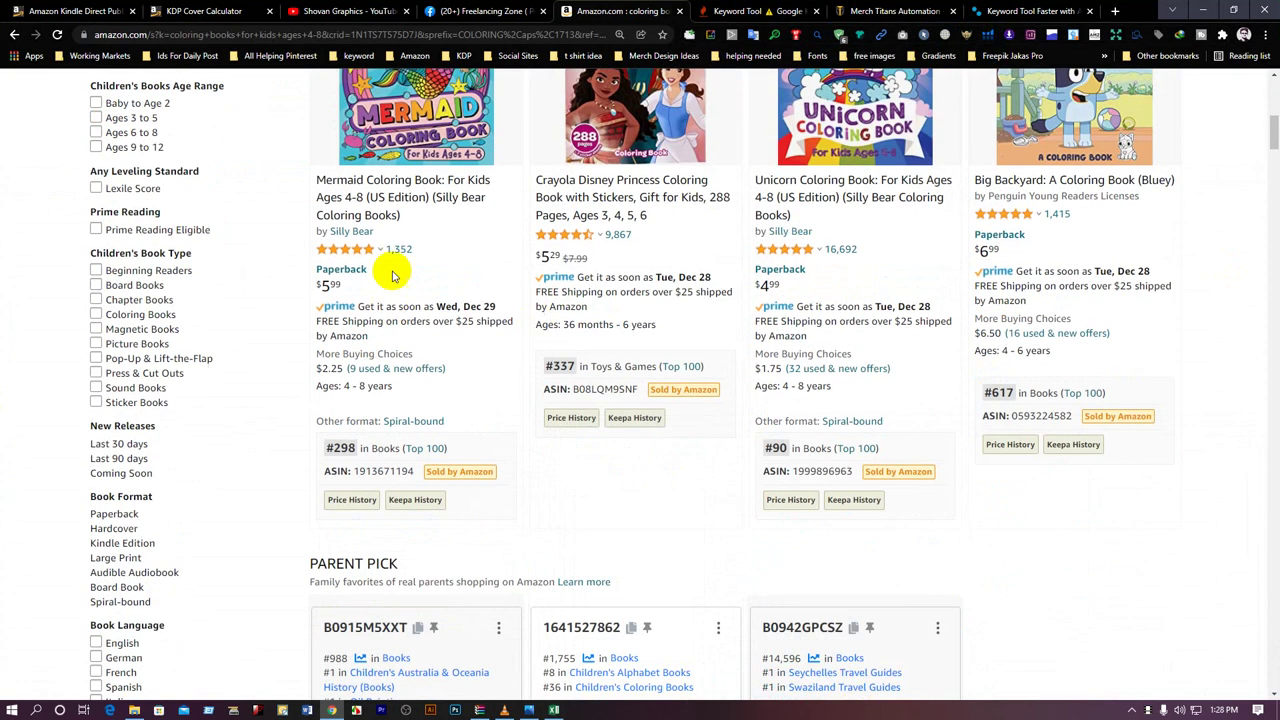
left_click(427, 199)
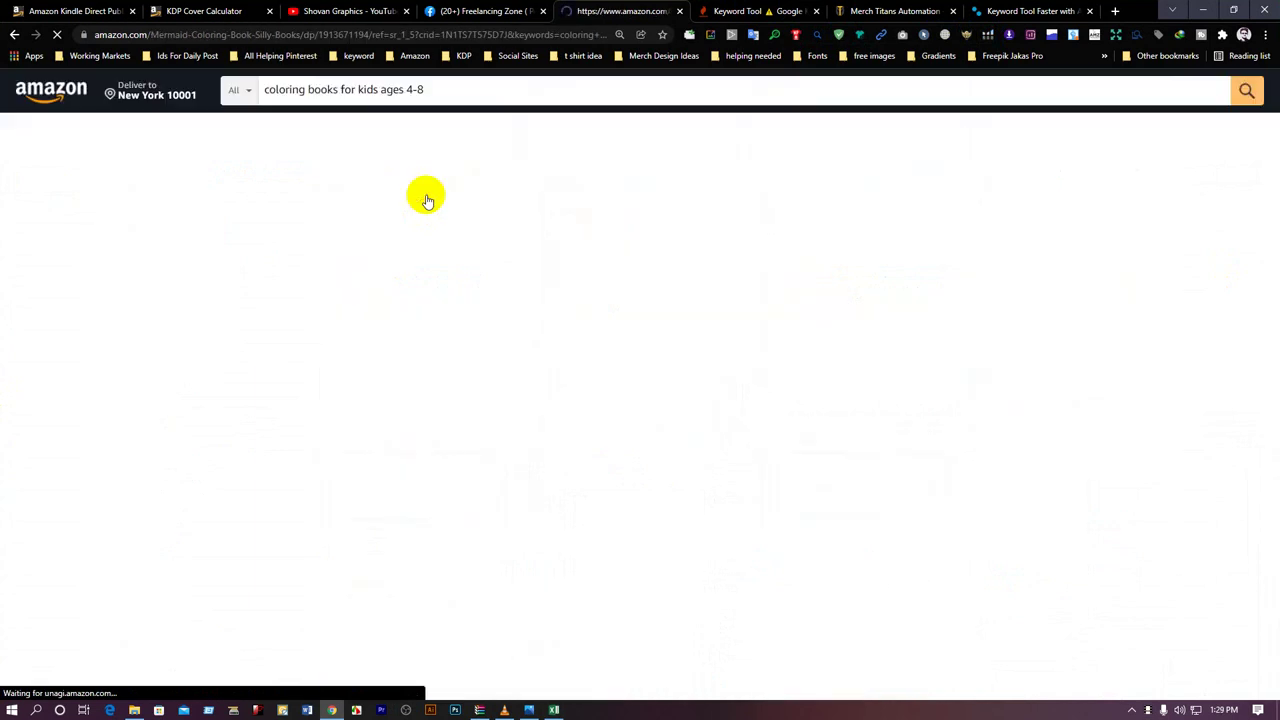
Step: Examine the Mermaid Coloring Book's listing details and its Helium 10 sales rank chart over 90 days, 1 year and all time
scroll(729, 363, "down", 4)
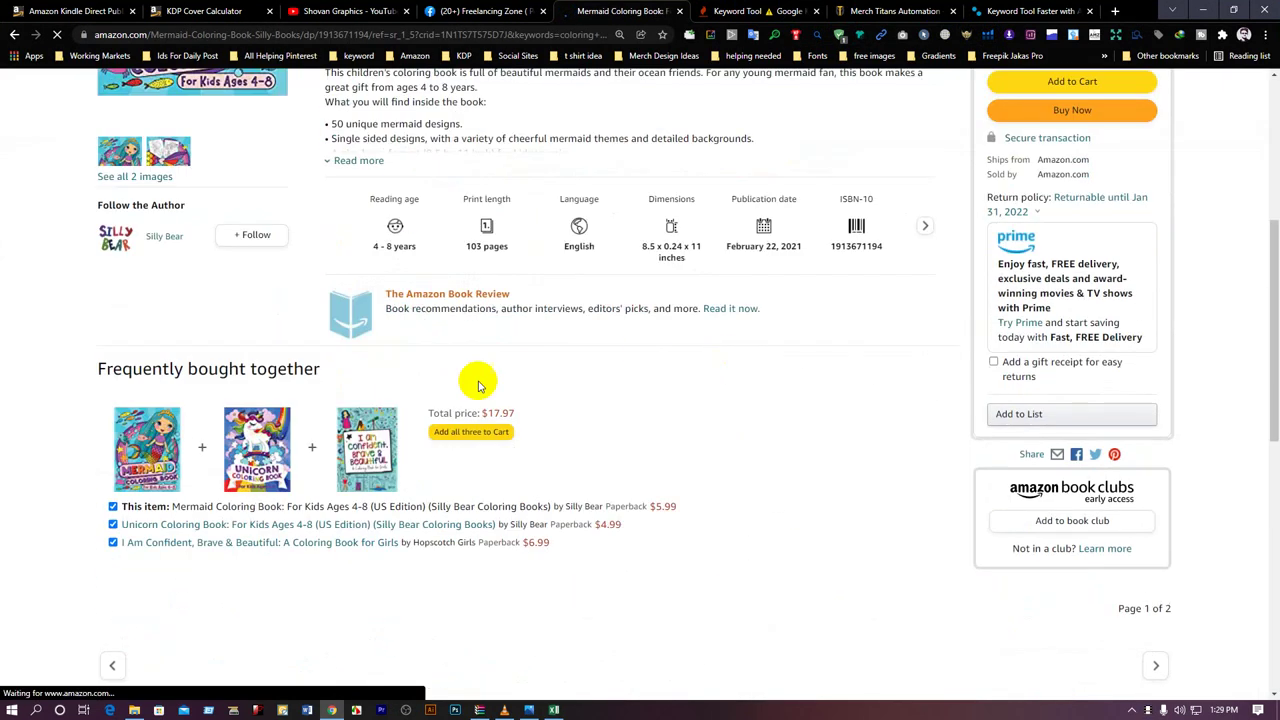
scroll(558, 325, "down", 3)
scroll(558, 322, "up", 3)
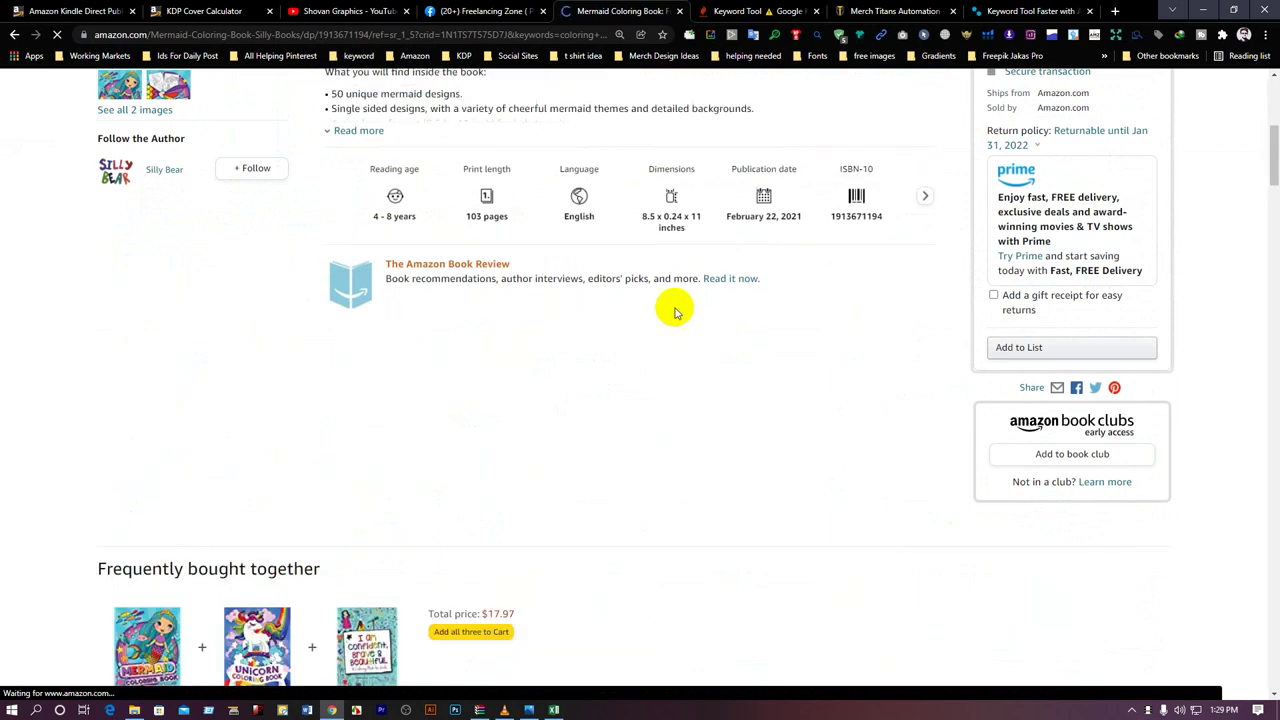
scroll(760, 400, "down", 3)
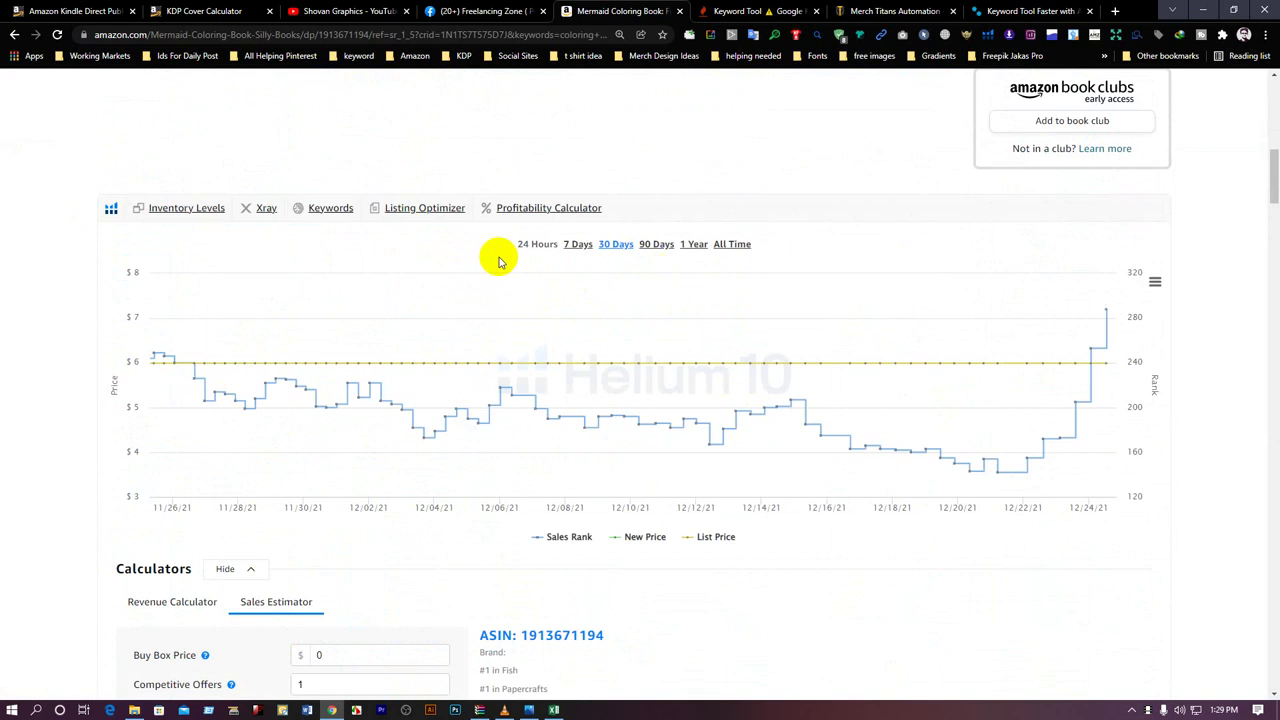
left_click(651, 247)
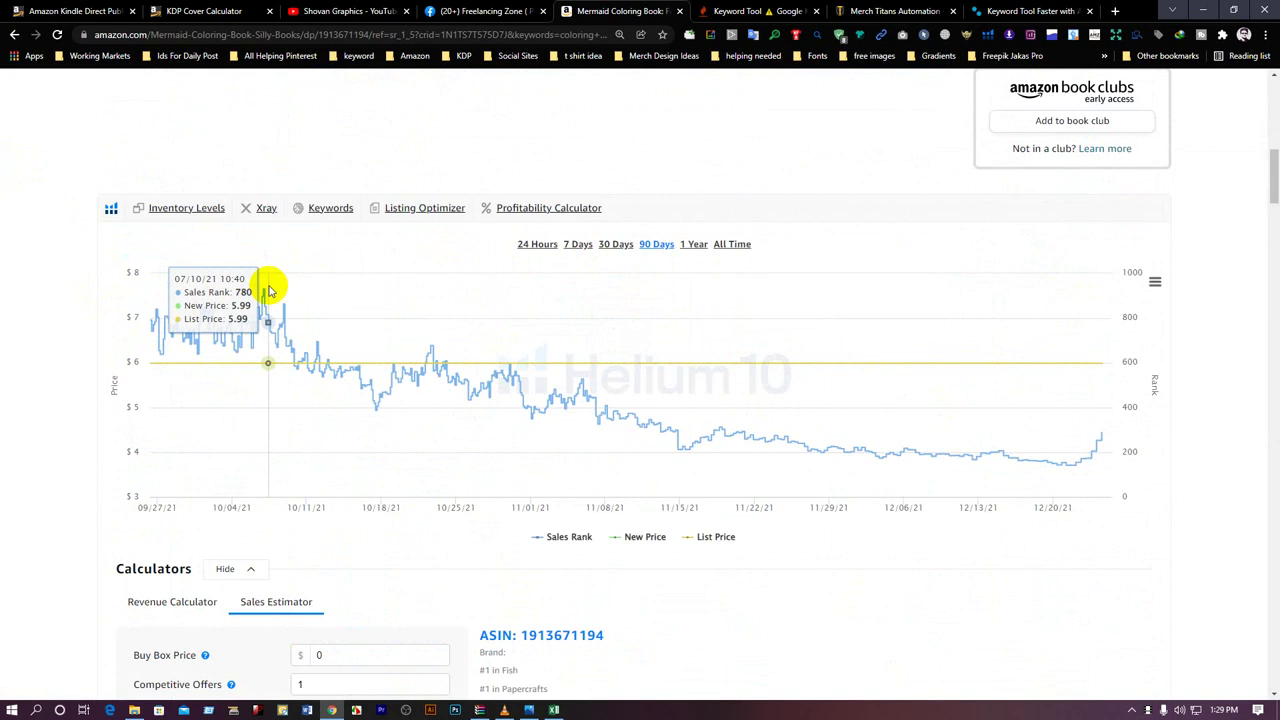
left_click(692, 246)
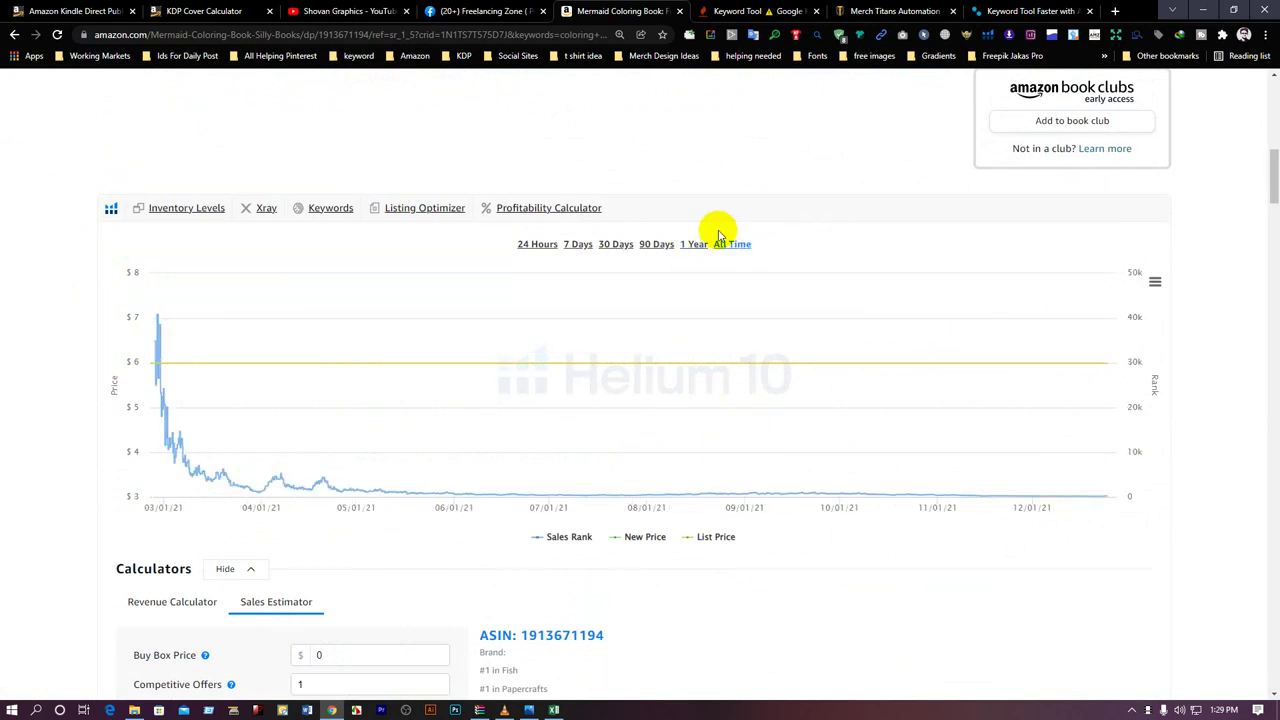
scroll(670, 455, "down", 15)
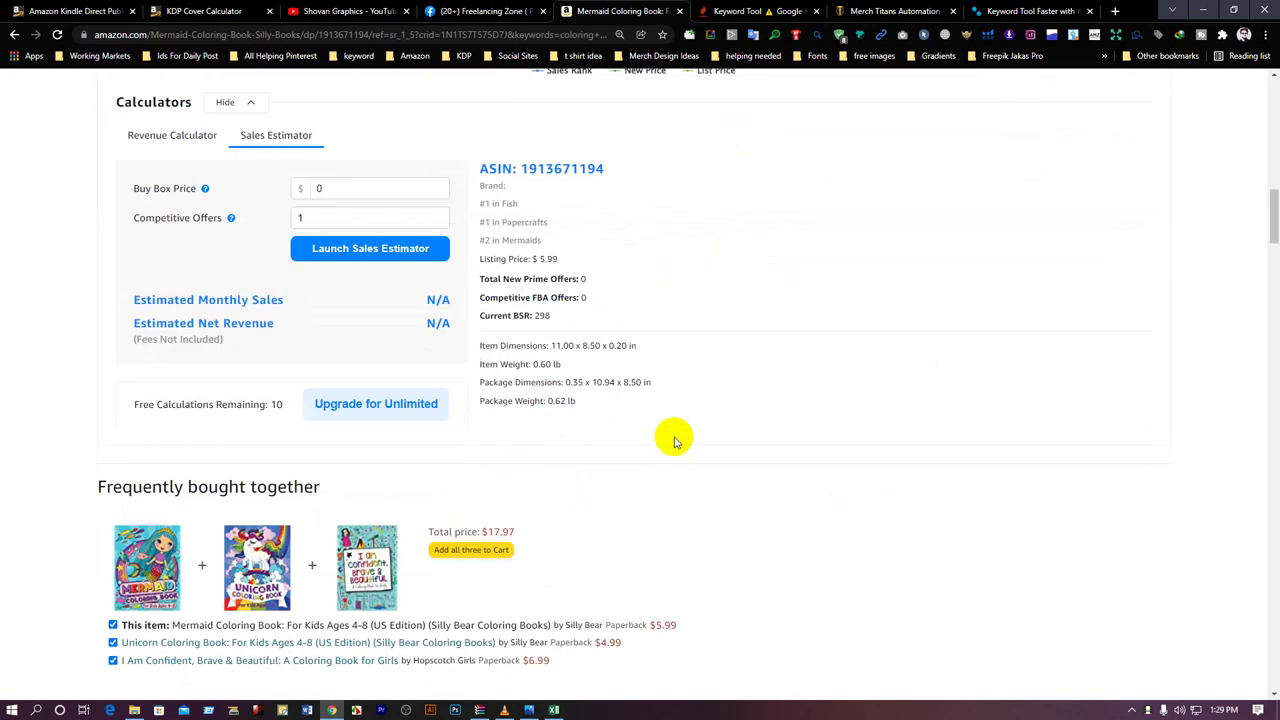
scroll(703, 425, "up", 8)
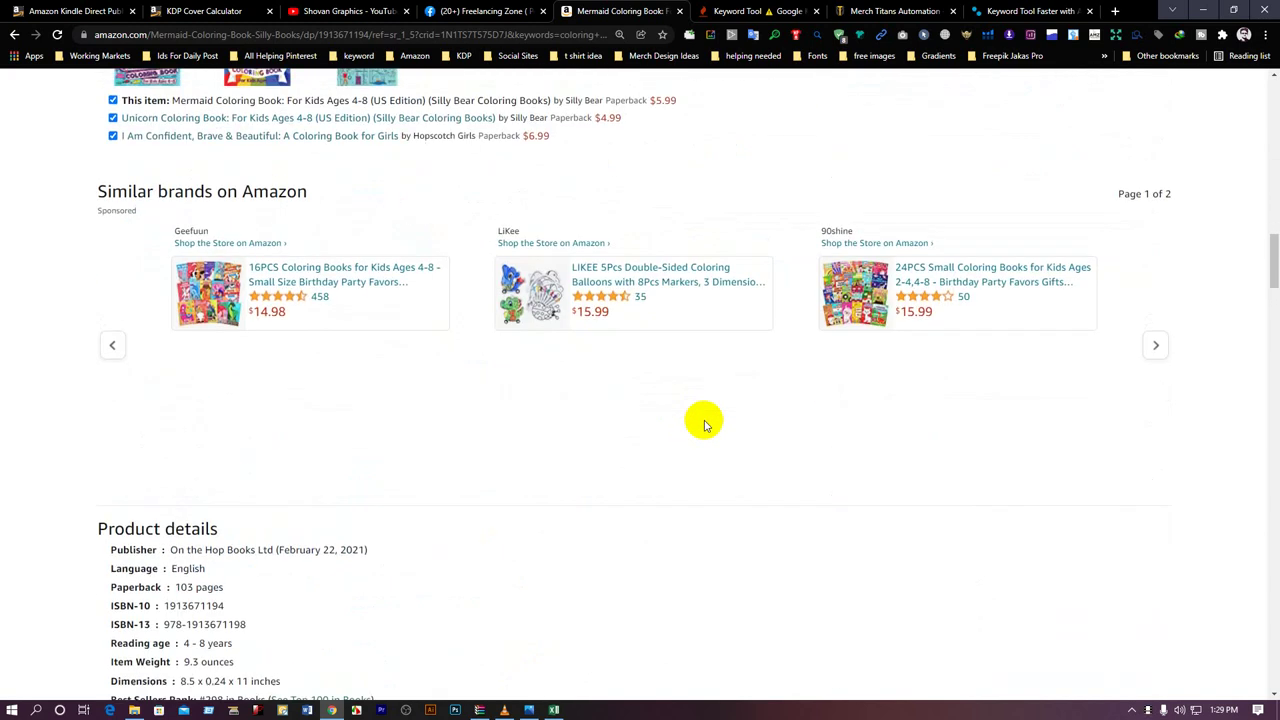
scroll(703, 425, "up", 10)
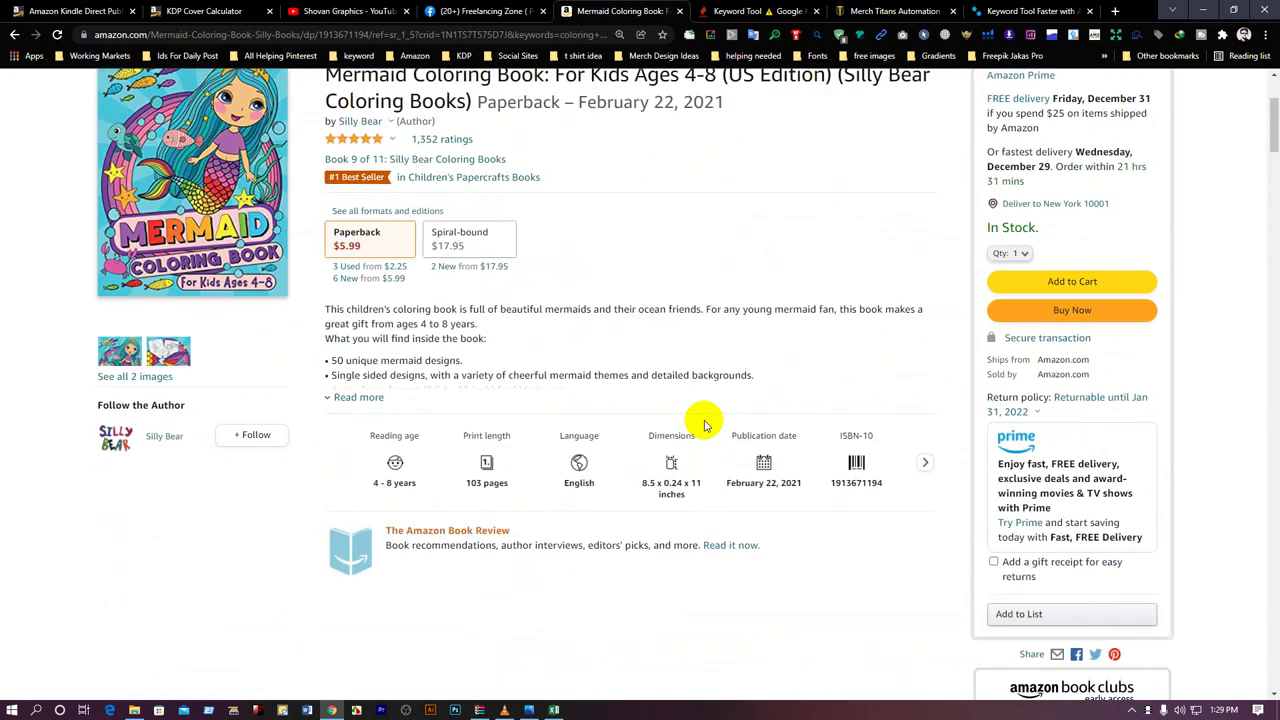
scroll(703, 425, "up", 4)
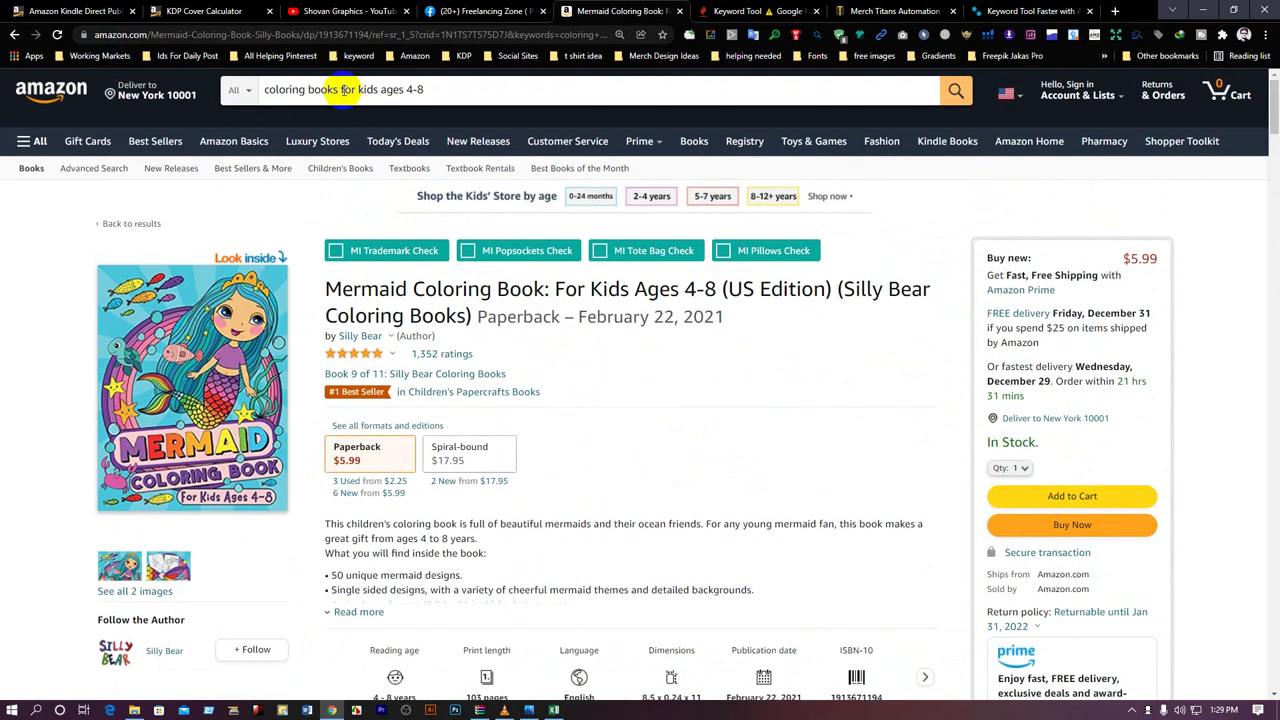
Step: Search Amazon for the broader keyword "coloring books" and look through the resulting books and their sales ranks
left_click_drag(341, 89, 430, 89)
key("BackSpace")
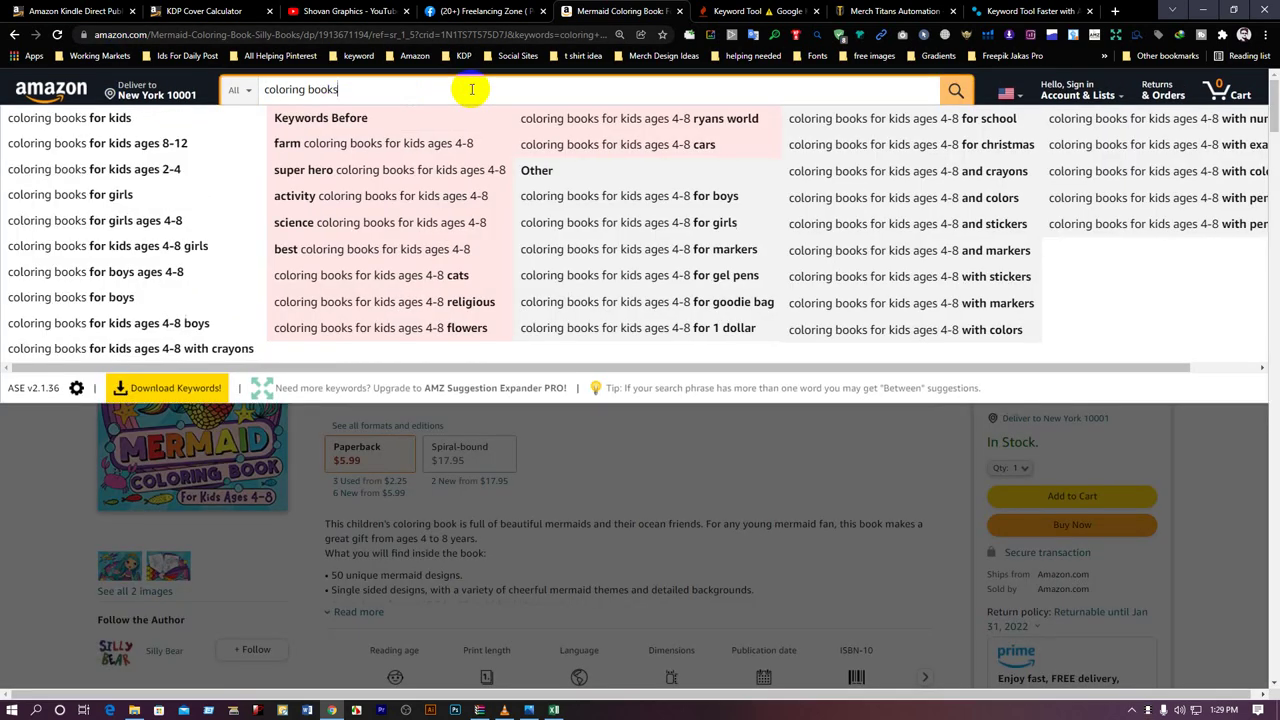
key("Return")
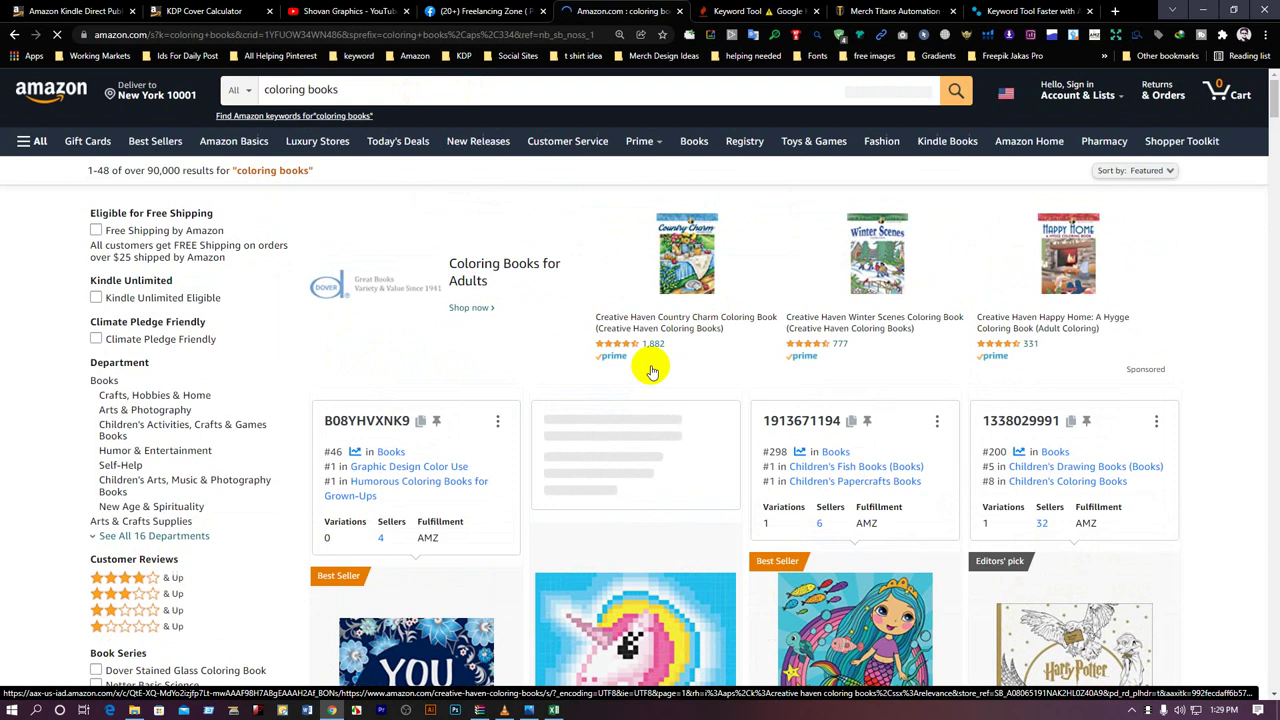
left_click(386, 88)
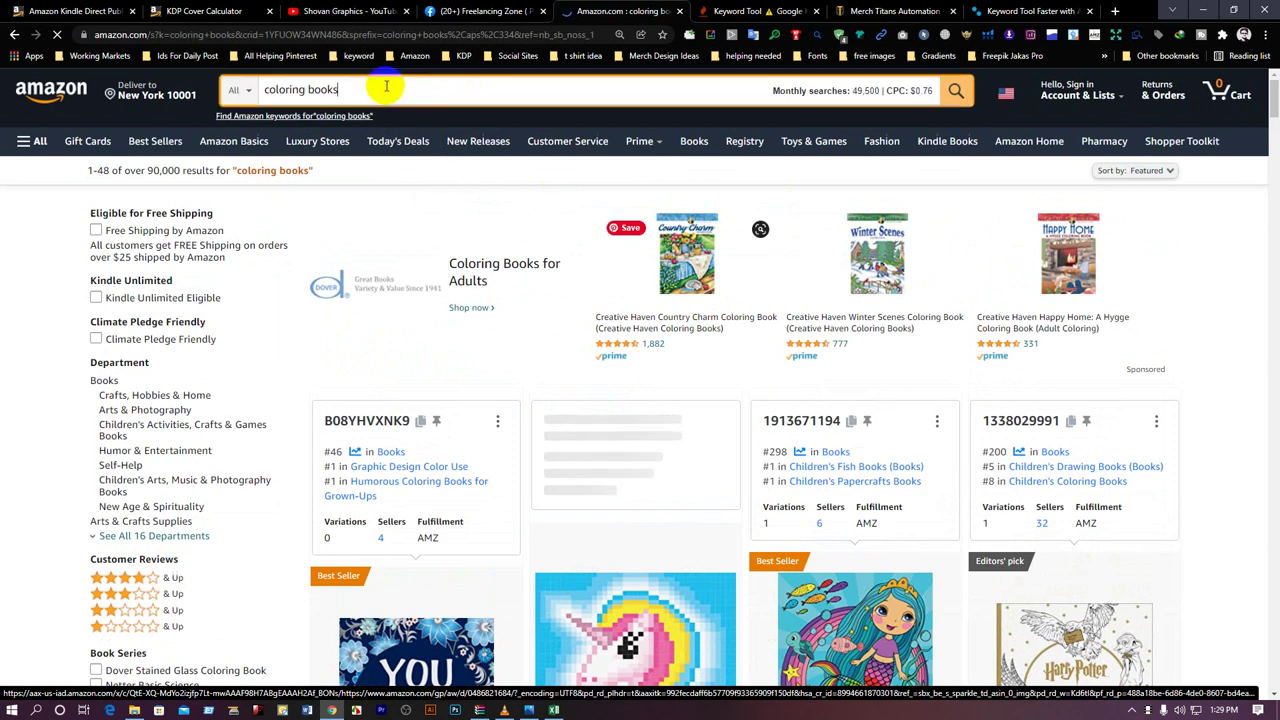
scroll(508, 263, "down", 4)
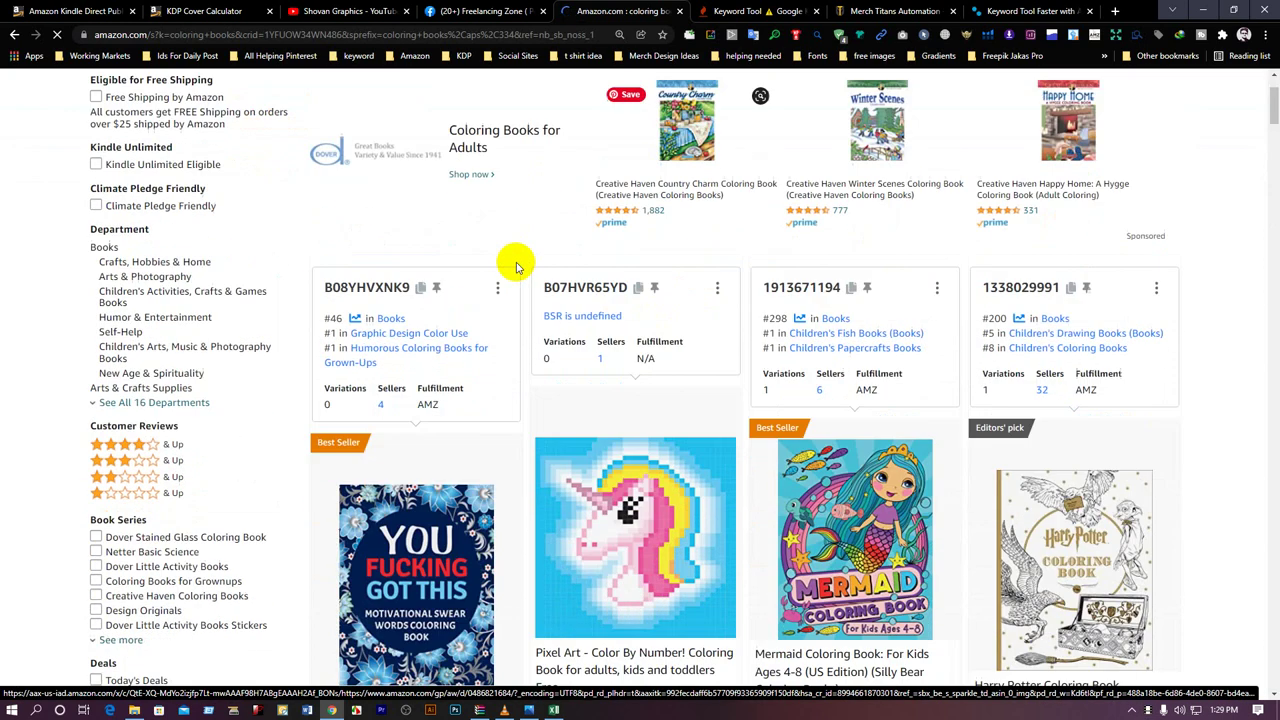
scroll(506, 272, "down", 10)
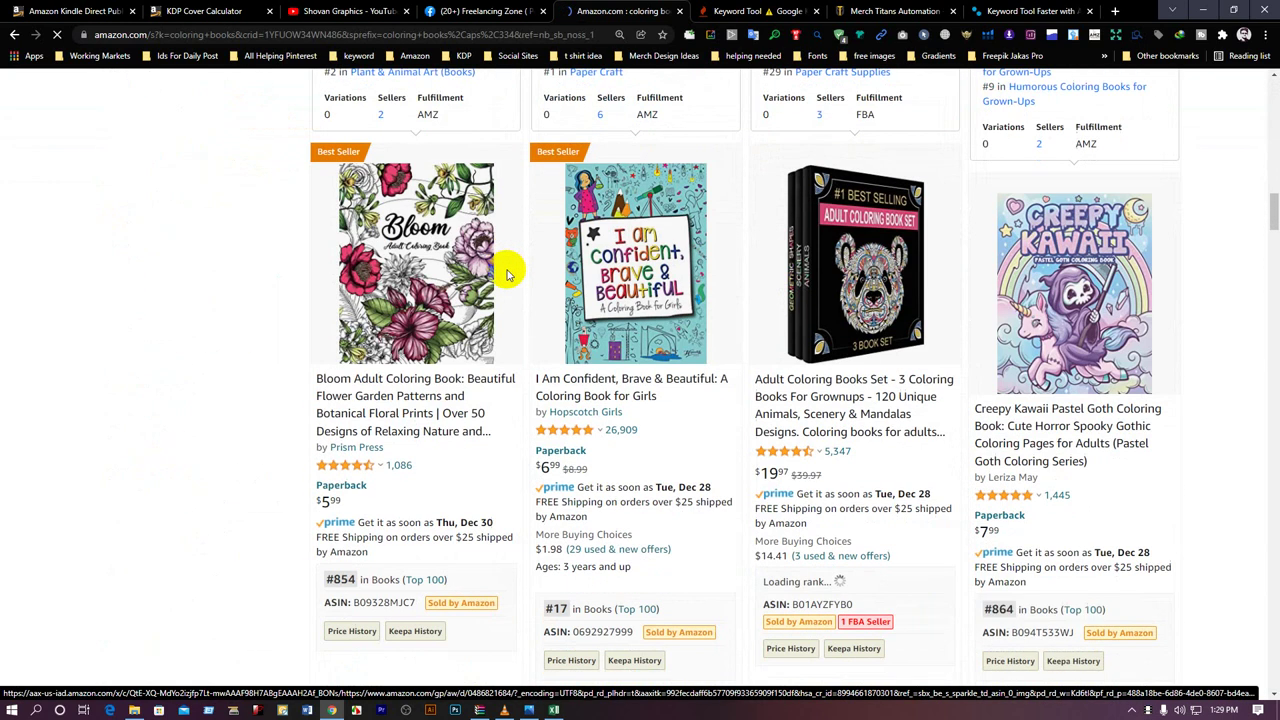
Step: Look further down the Amazon "coloring books" results, checking the sales ranks of the listed books
scroll(506, 272, "down", 4)
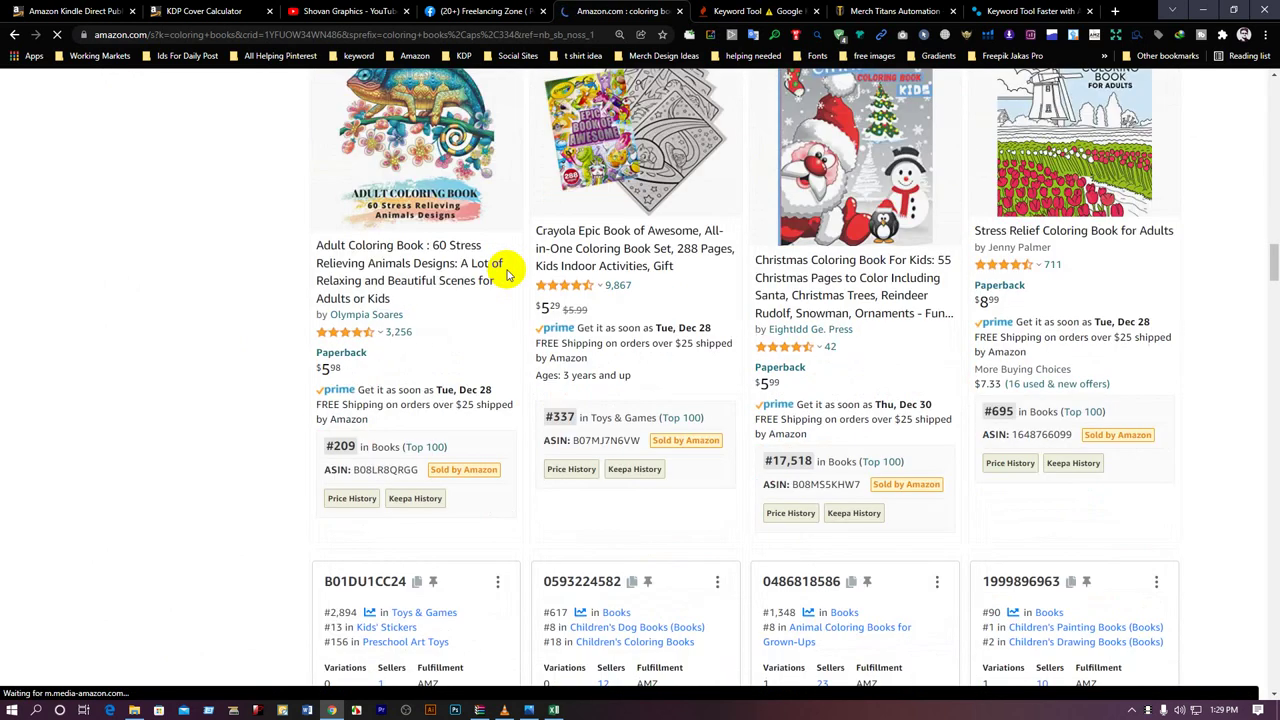
scroll(506, 272, "down", 4)
scroll(506, 274, "down", 5)
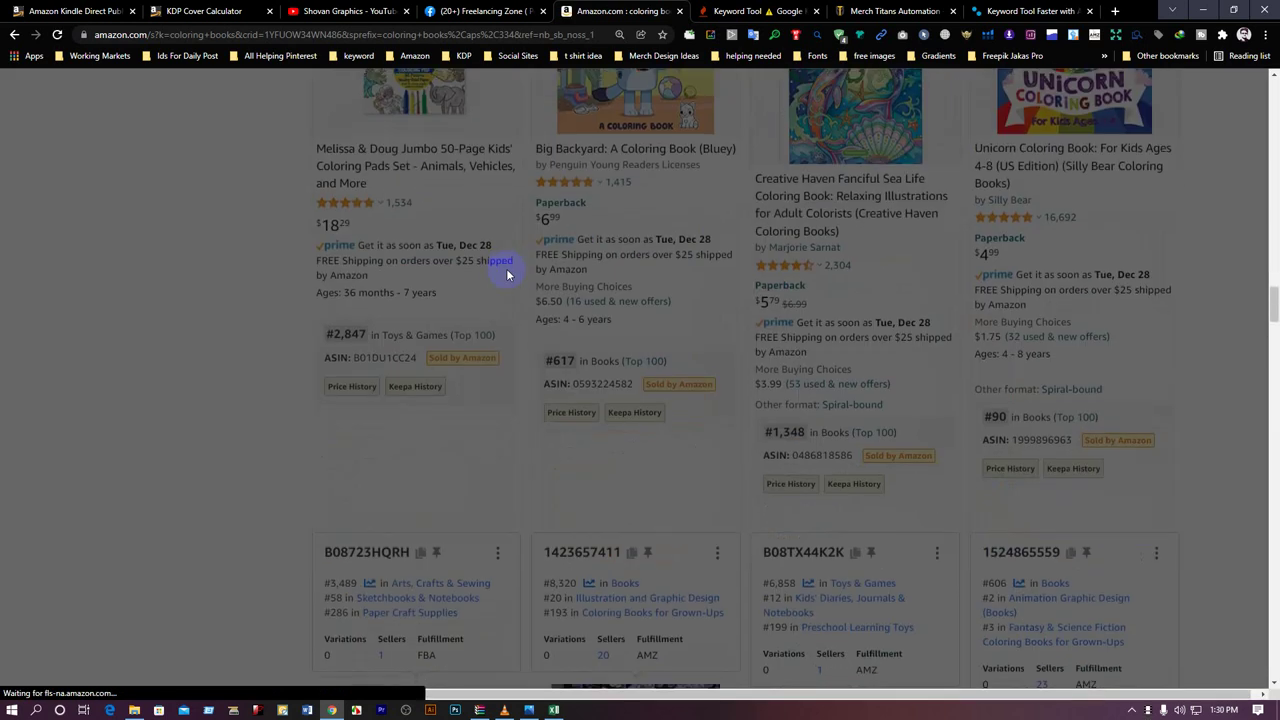
scroll(506, 274, "down", 5)
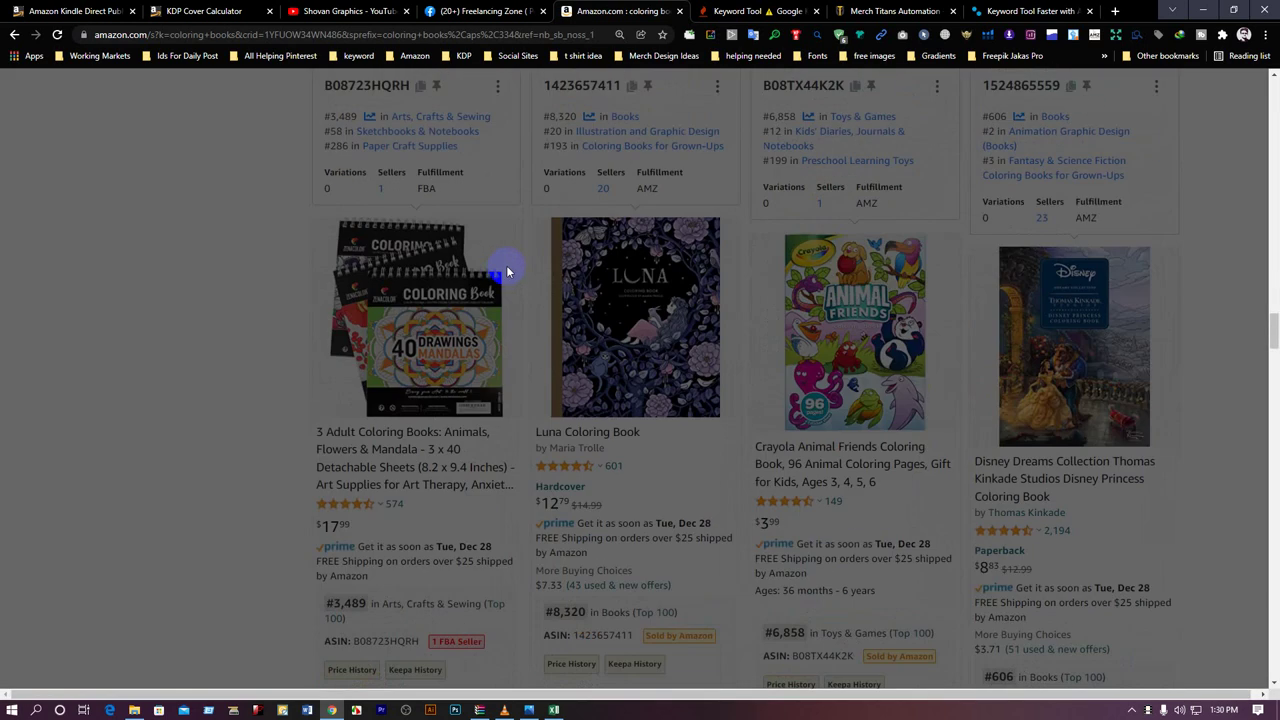
scroll(506, 272, "down", 3)
scroll(509, 266, "down", 1)
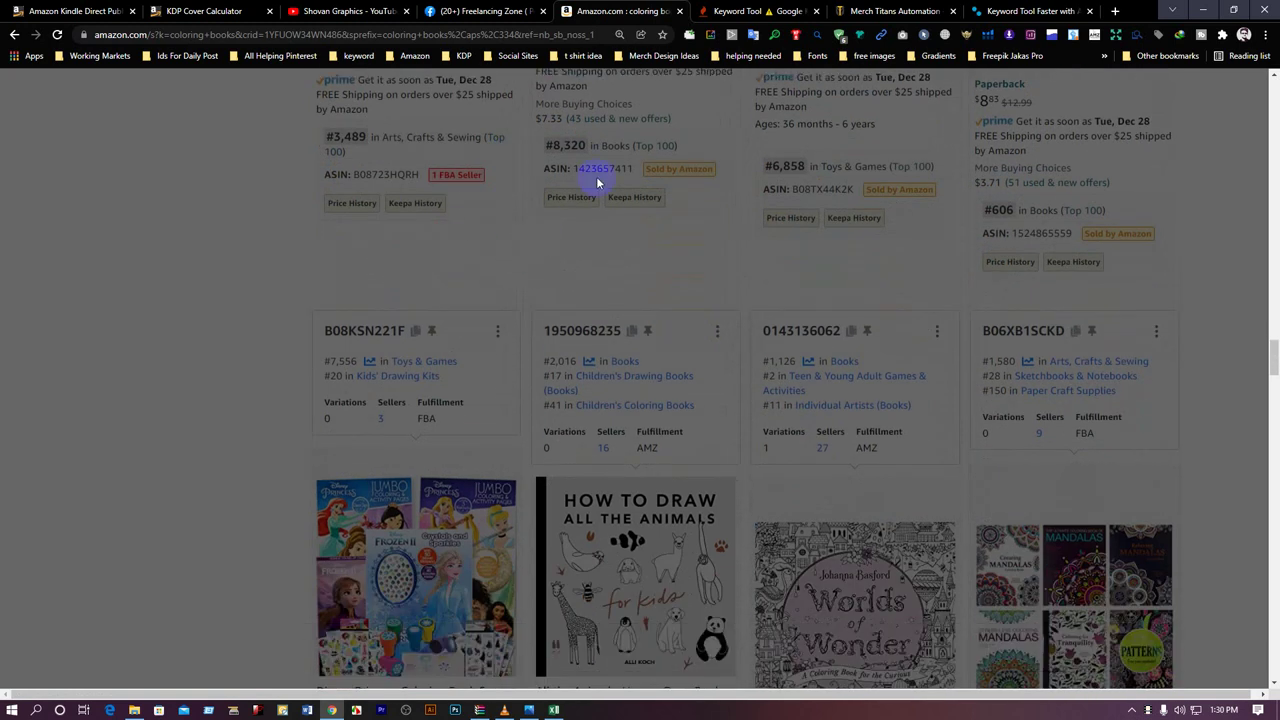
Step: Set Keyword Tool to Amazon keywords, and view the Merch Titans RedBubble Tag Generator and Twinword Ideas pages
left_click(800, 12)
left_click(484, 284)
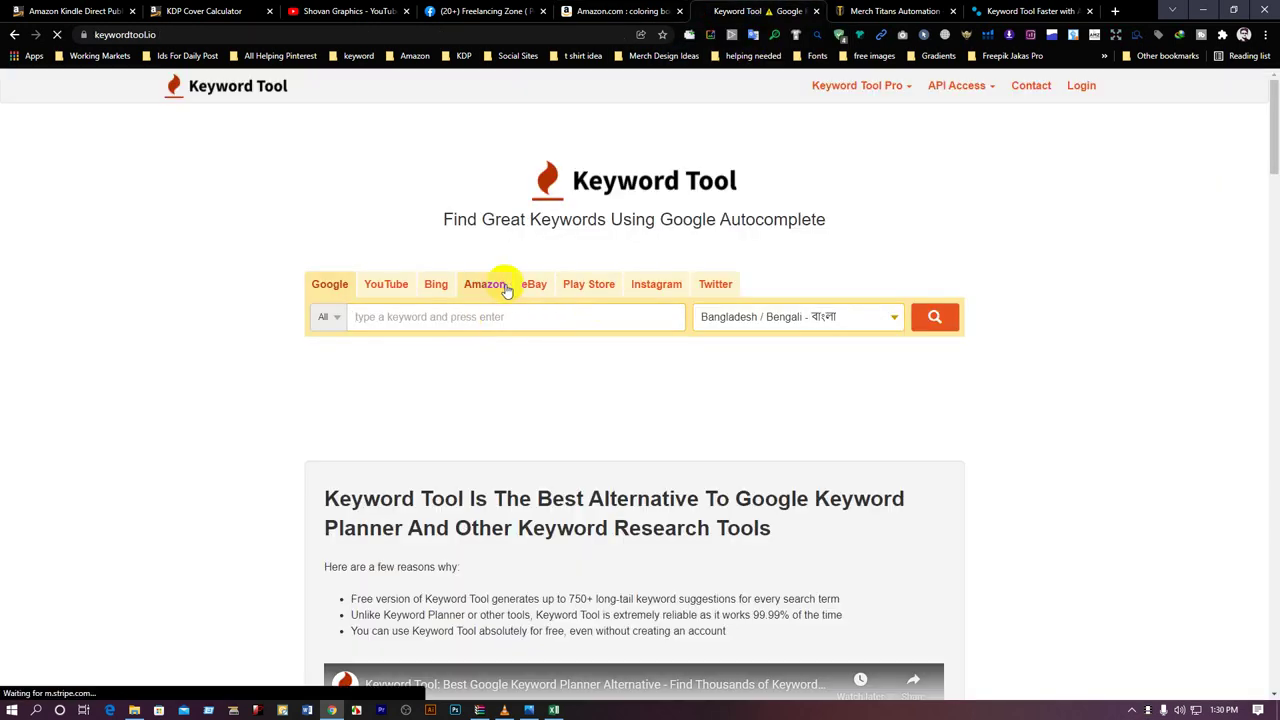
left_click(905, 11)
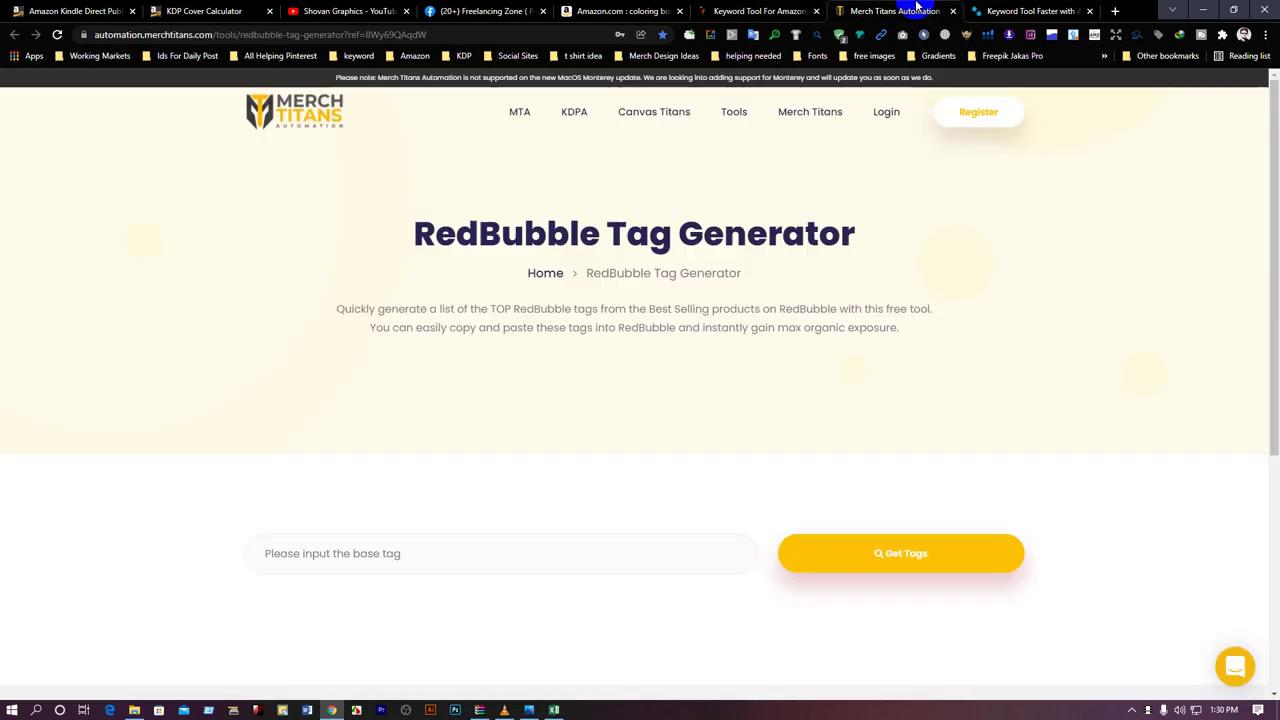
left_click(1060, 11)
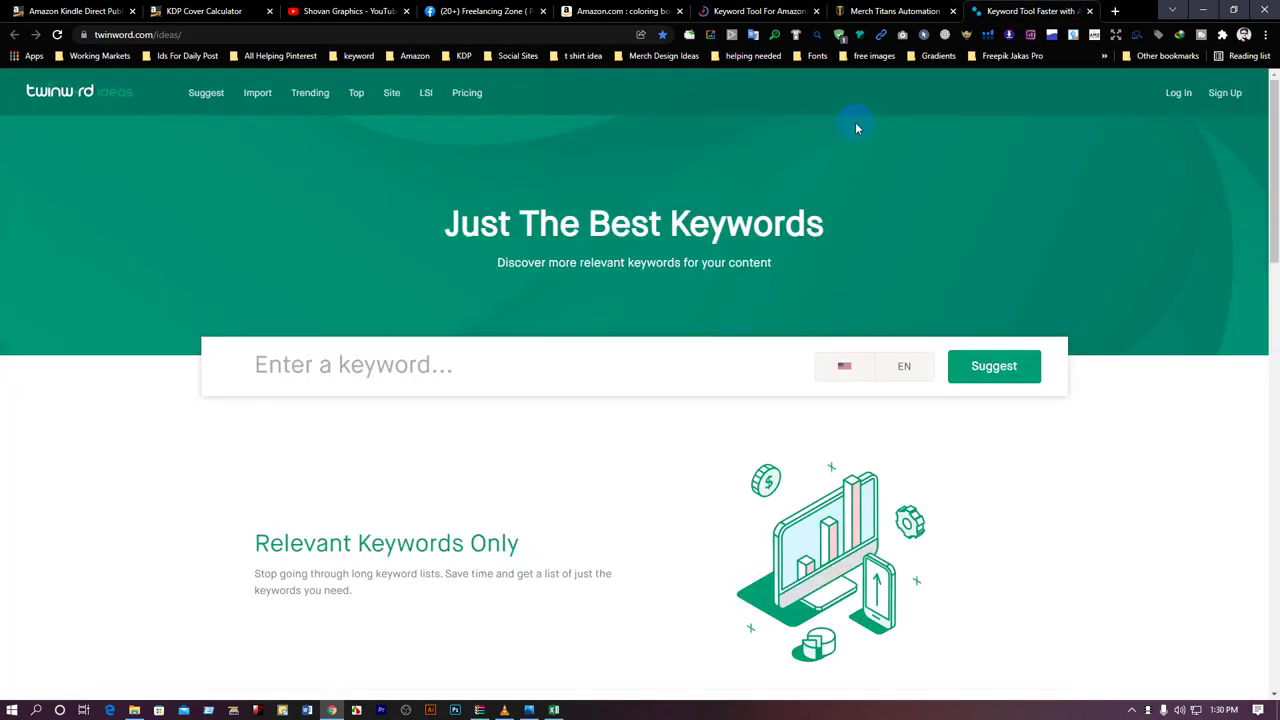
Step: Return to Keyword Tool and search its Amazon keywords for "coloring books" with United States / English
left_click(685, 8)
left_click(740, 11)
left_click(510, 320)
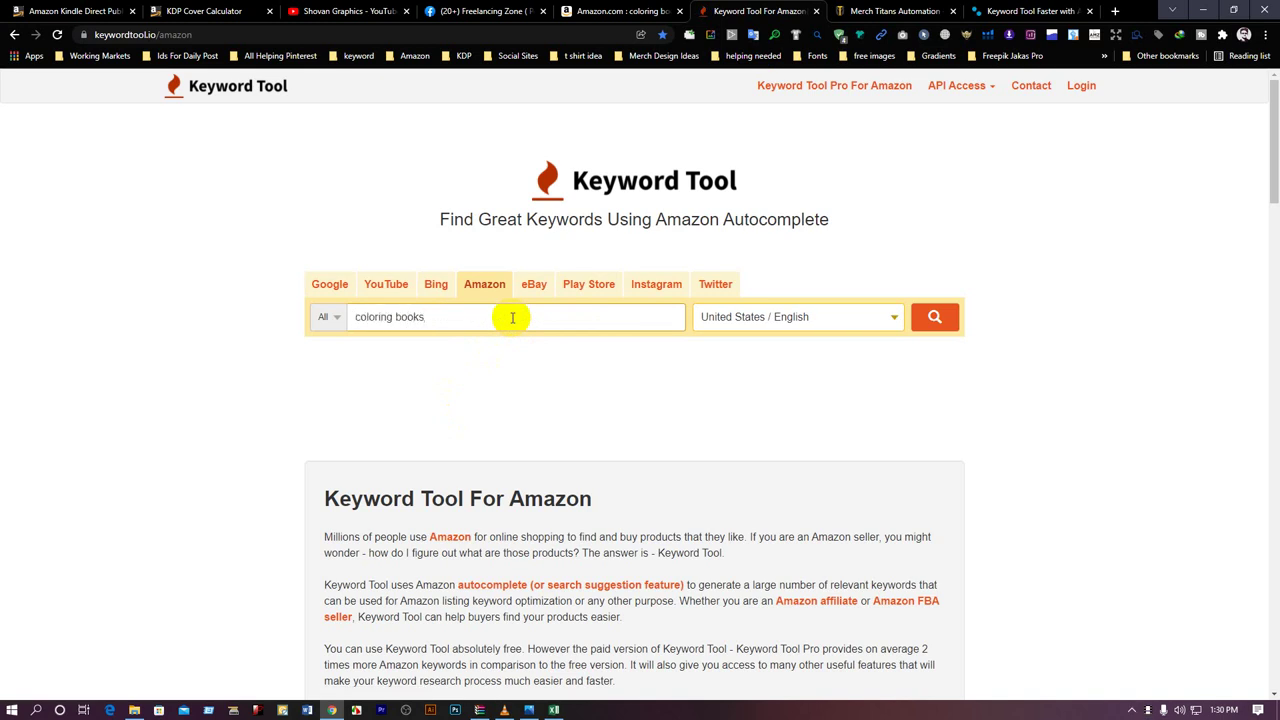
left_click(940, 318)
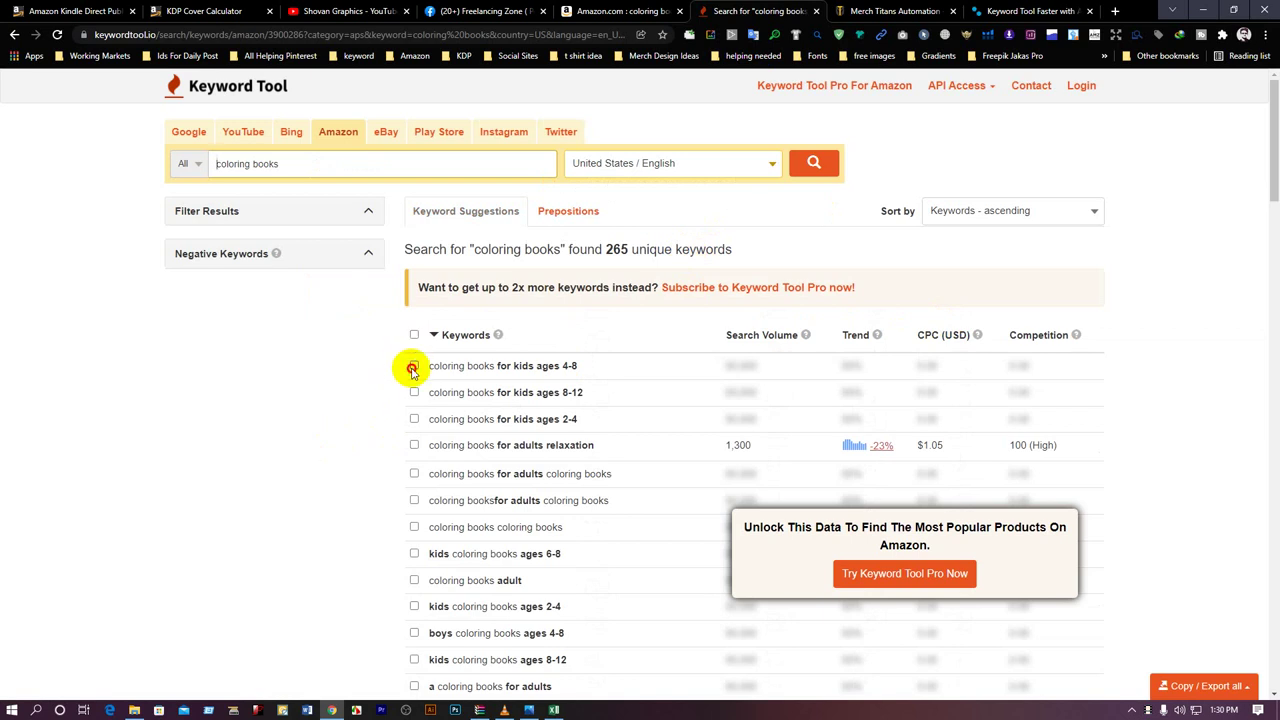
Step: Select the keywords coloring books for kids ages 4-8, 8-12 and 2-4, coloring books coloring books, and kids coloring books ages 6-8
left_click(413, 366)
left_click(414, 392)
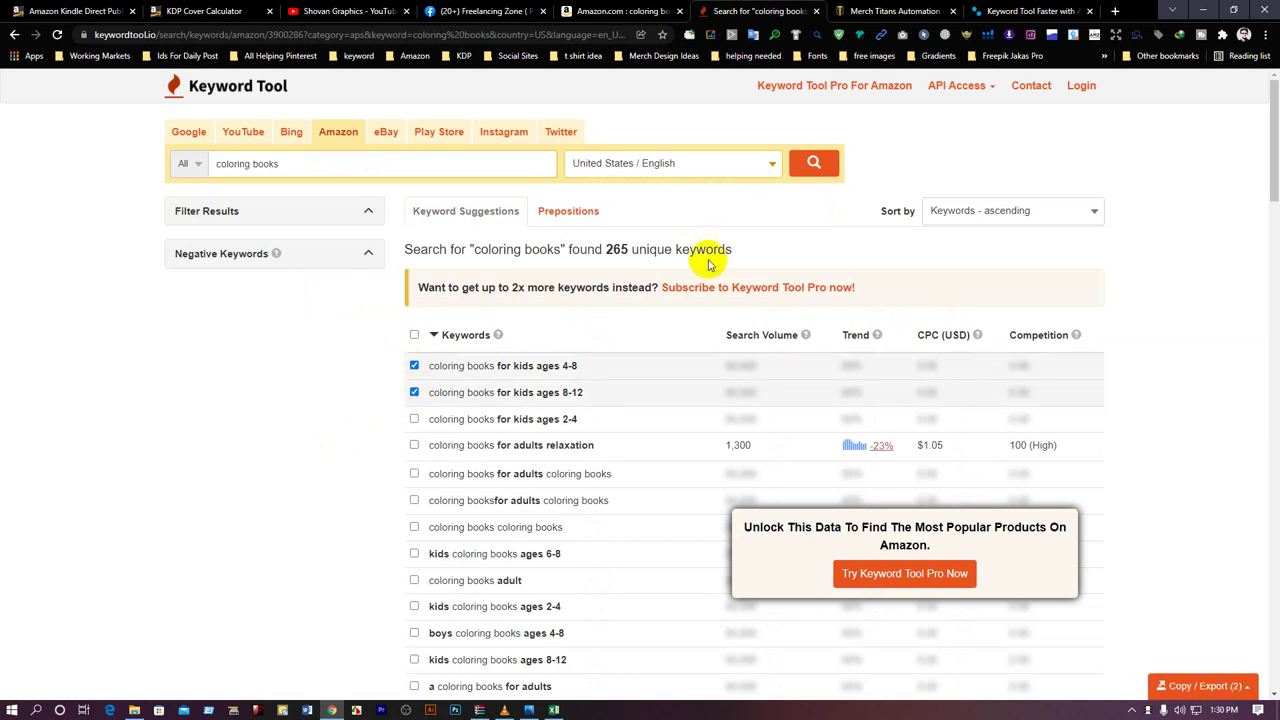
left_click(414, 420)
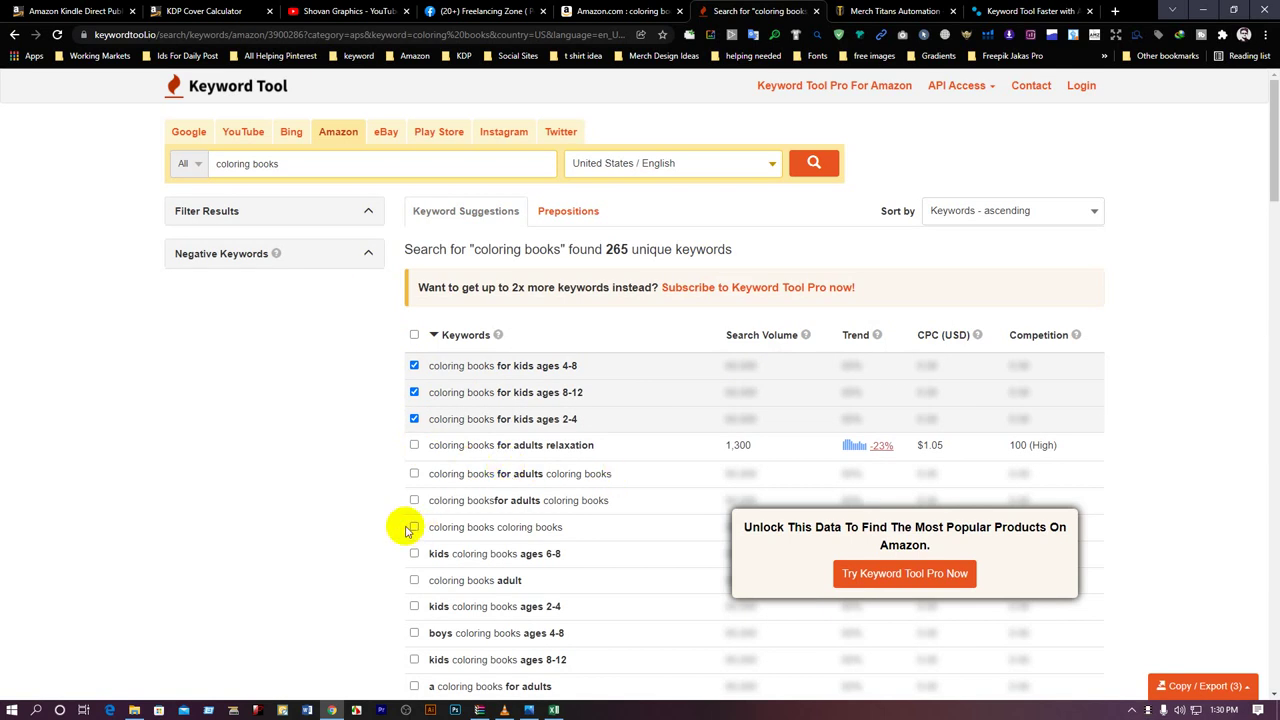
left_click(415, 528)
left_click(414, 555)
Step: Add kids coloring books ages 2-4, boys coloring books ages 4-8, a coloring books for girls, and coloring books boys to the selected keywords
scroll(415, 560, "down", 2)
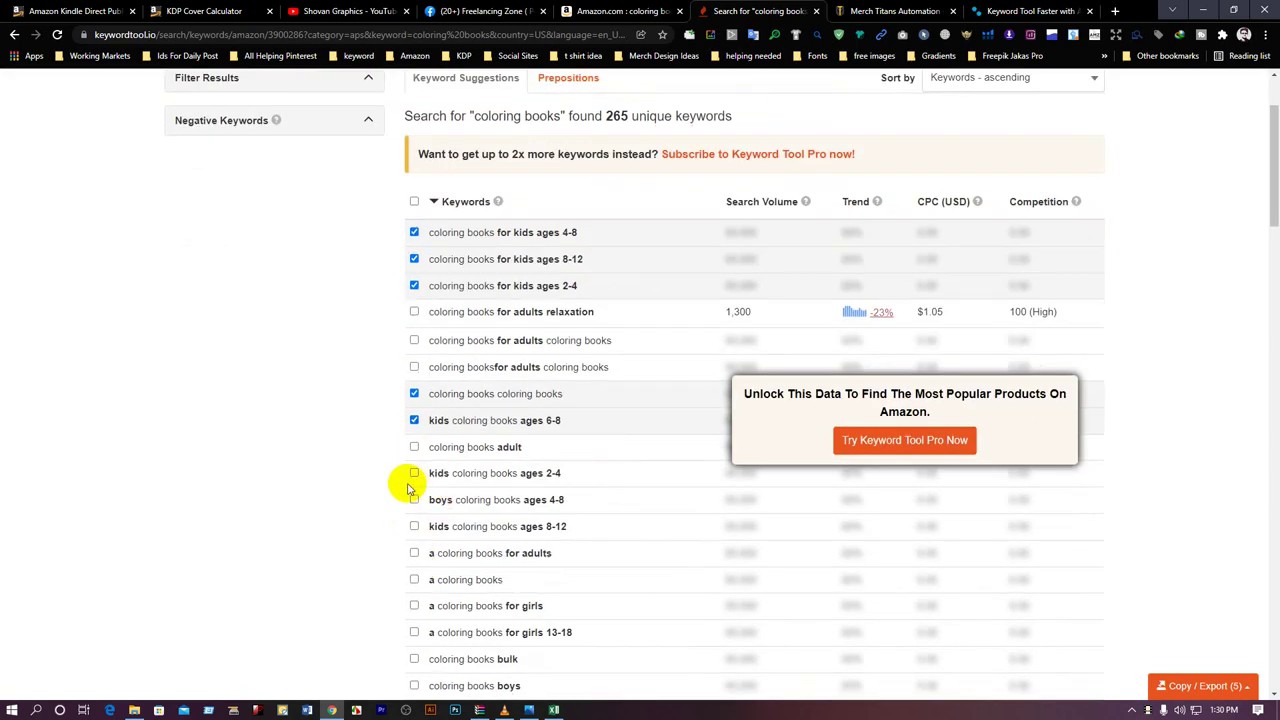
left_click(414, 475)
left_click(414, 501)
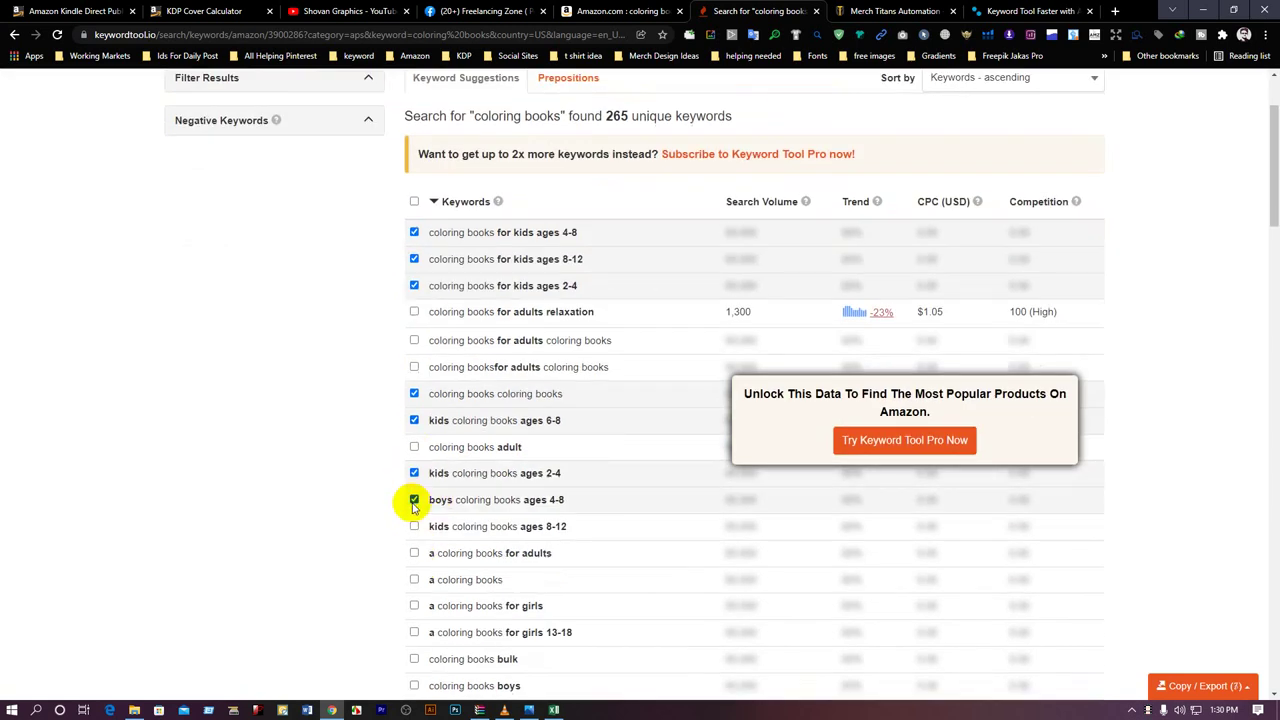
scroll(427, 585, "down", 2)
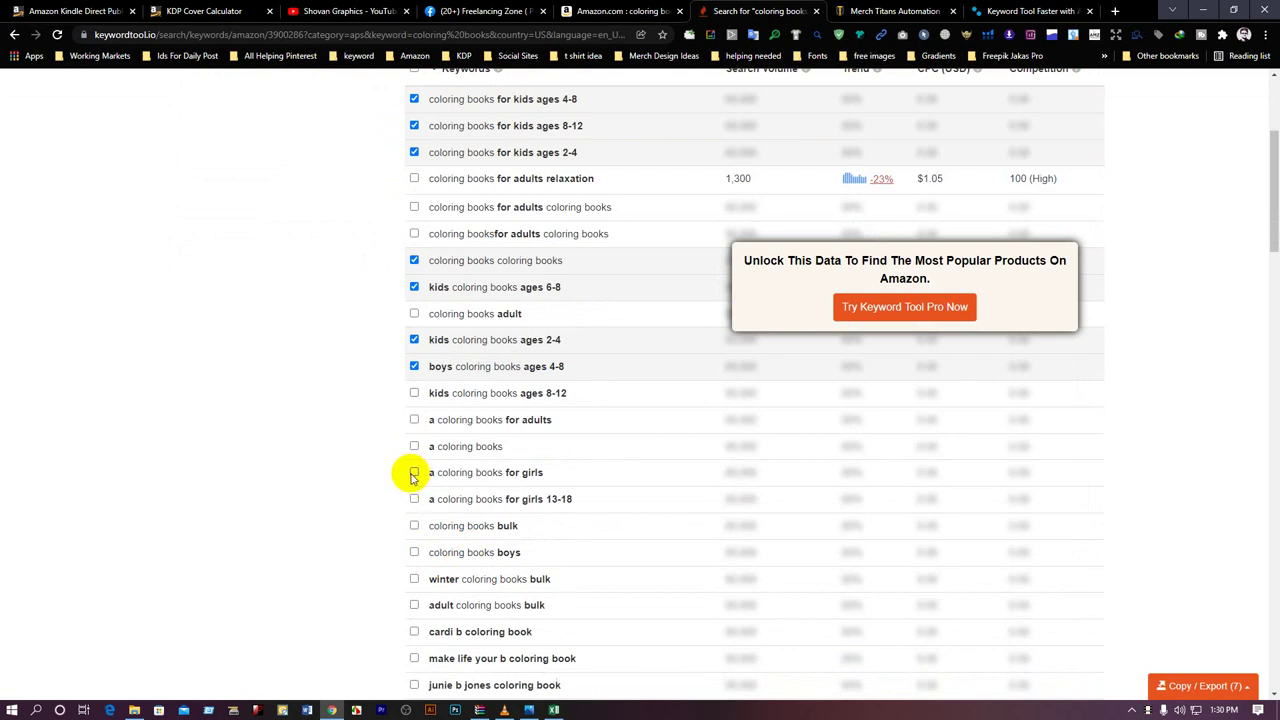
left_click(414, 474)
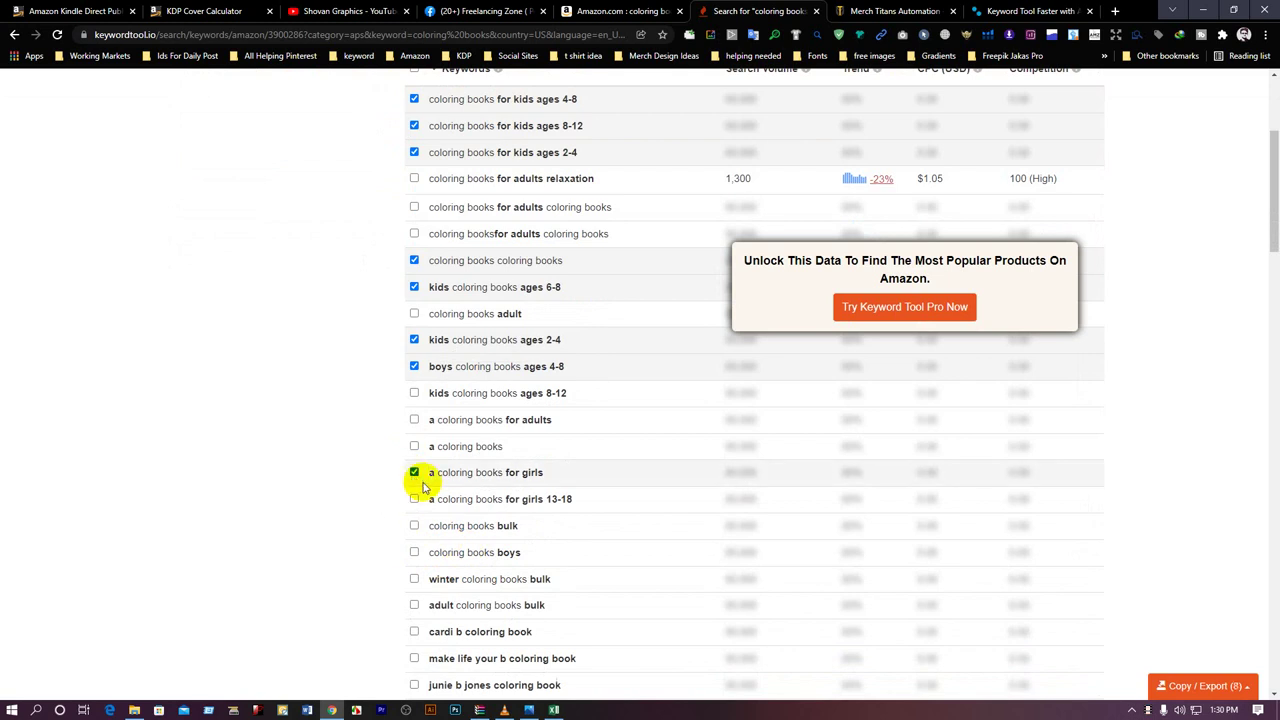
scroll(425, 490, "down", 1)
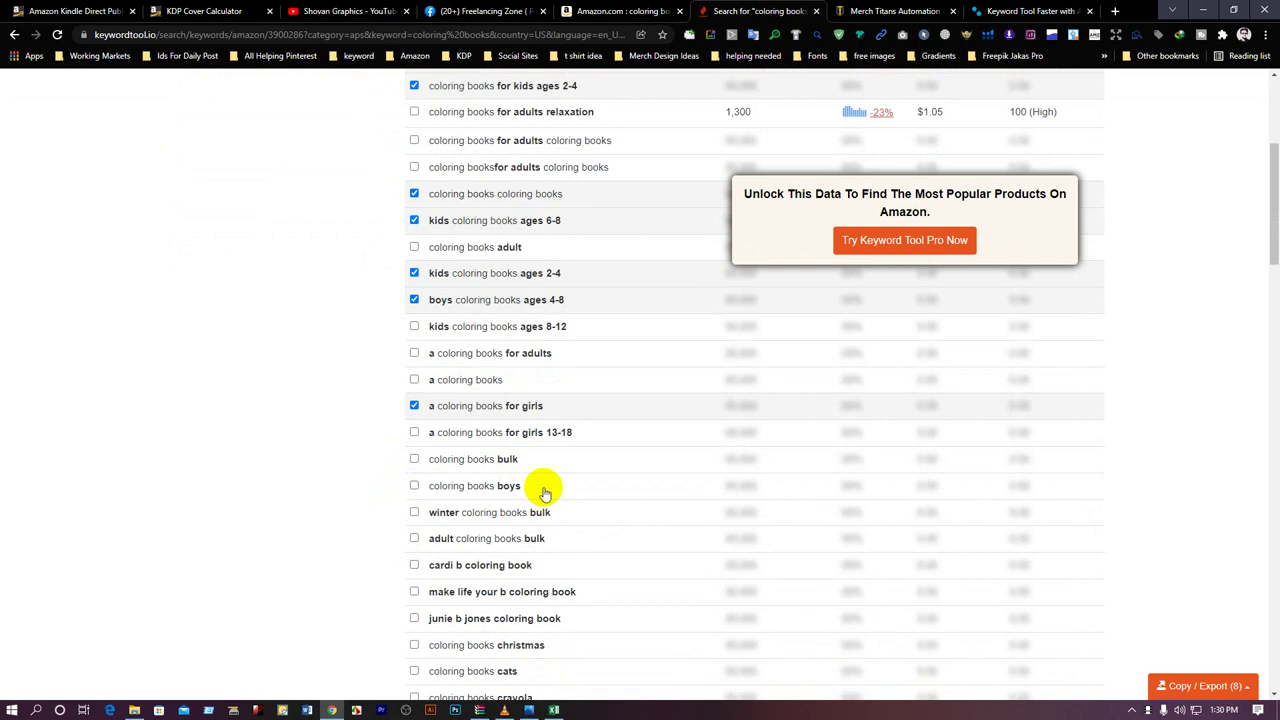
left_click(414, 487)
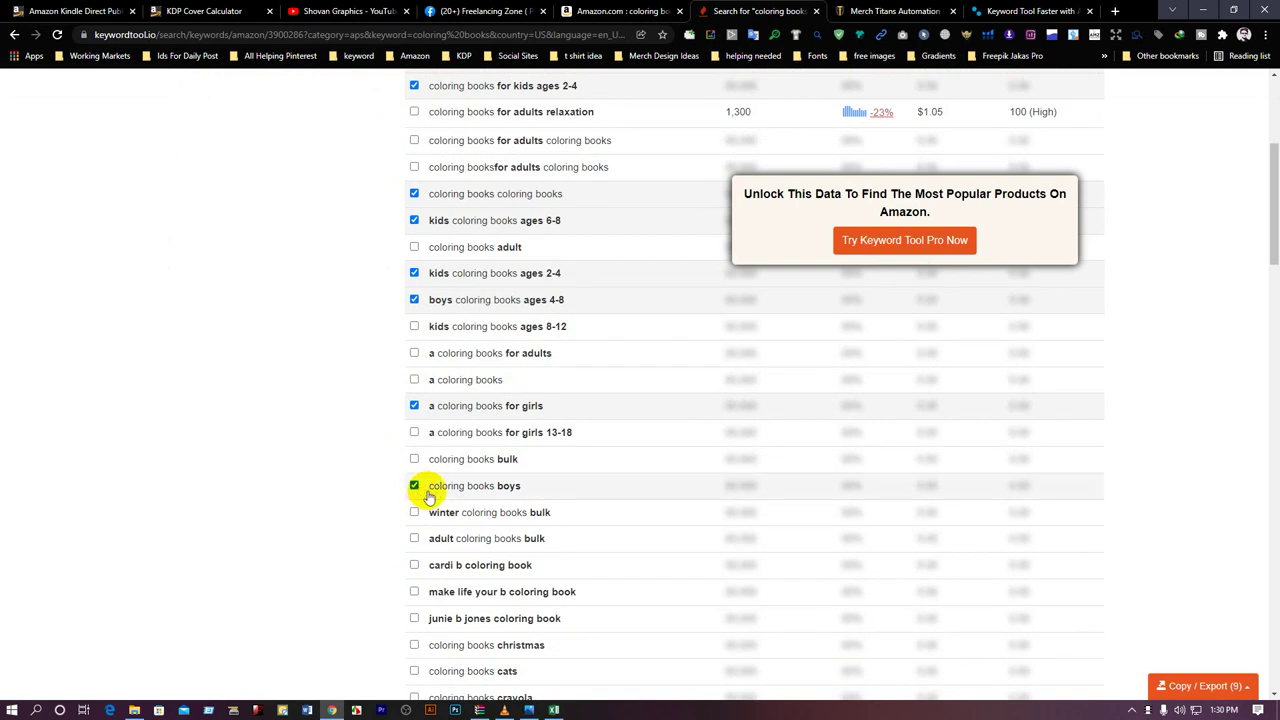
Step: Add the suggestions coloring books easy, coloring books educational and coloring g books for girls to the selected keywords
scroll(457, 526, "down", 3)
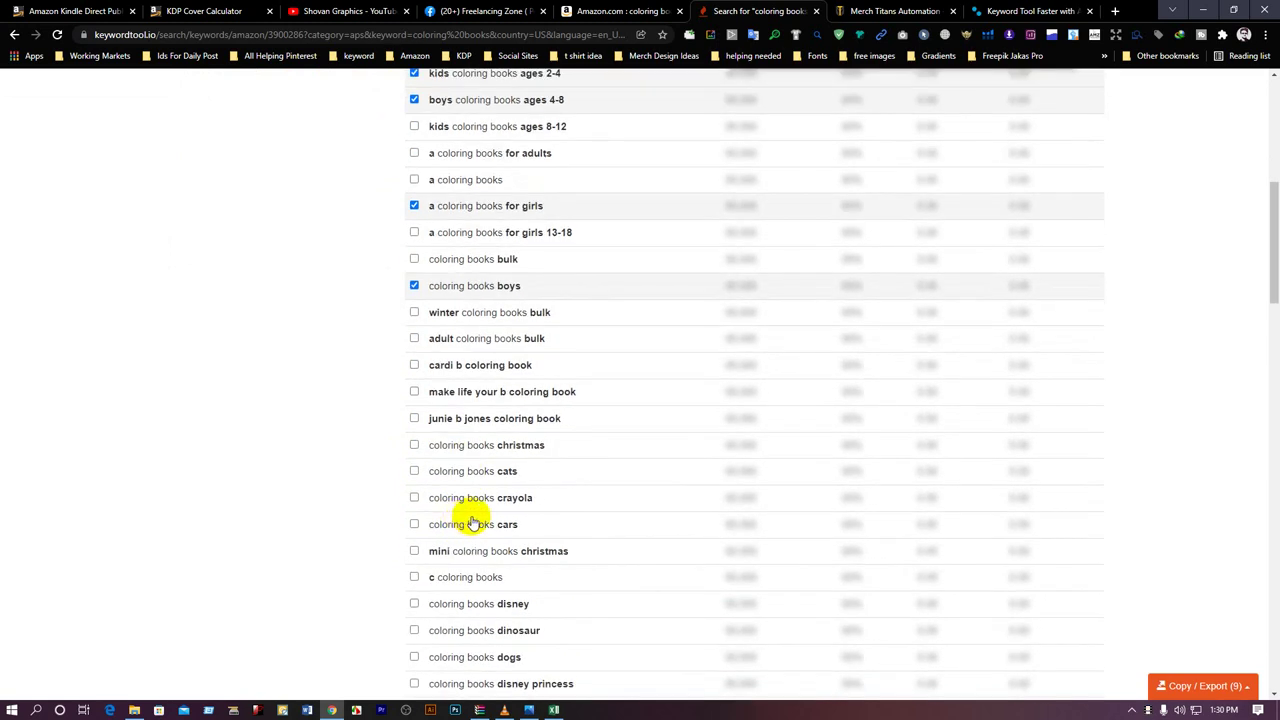
scroll(565, 558, "down", 2)
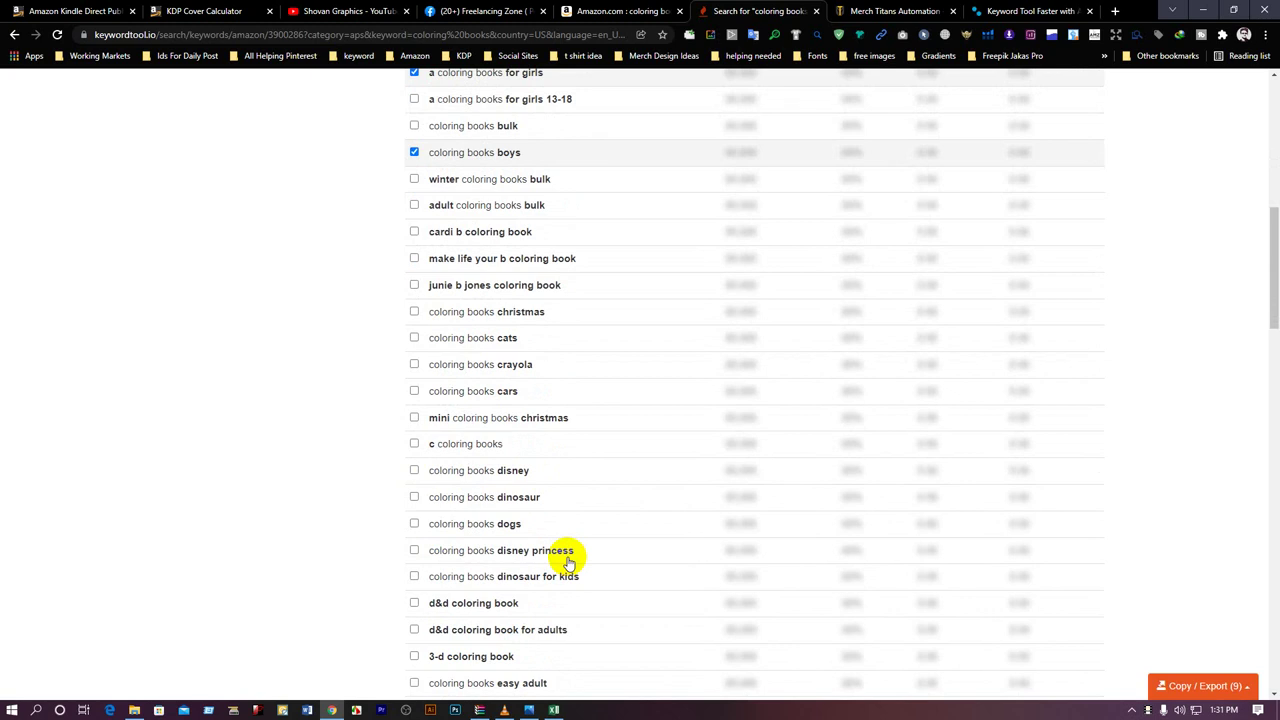
scroll(568, 562, "down", 3)
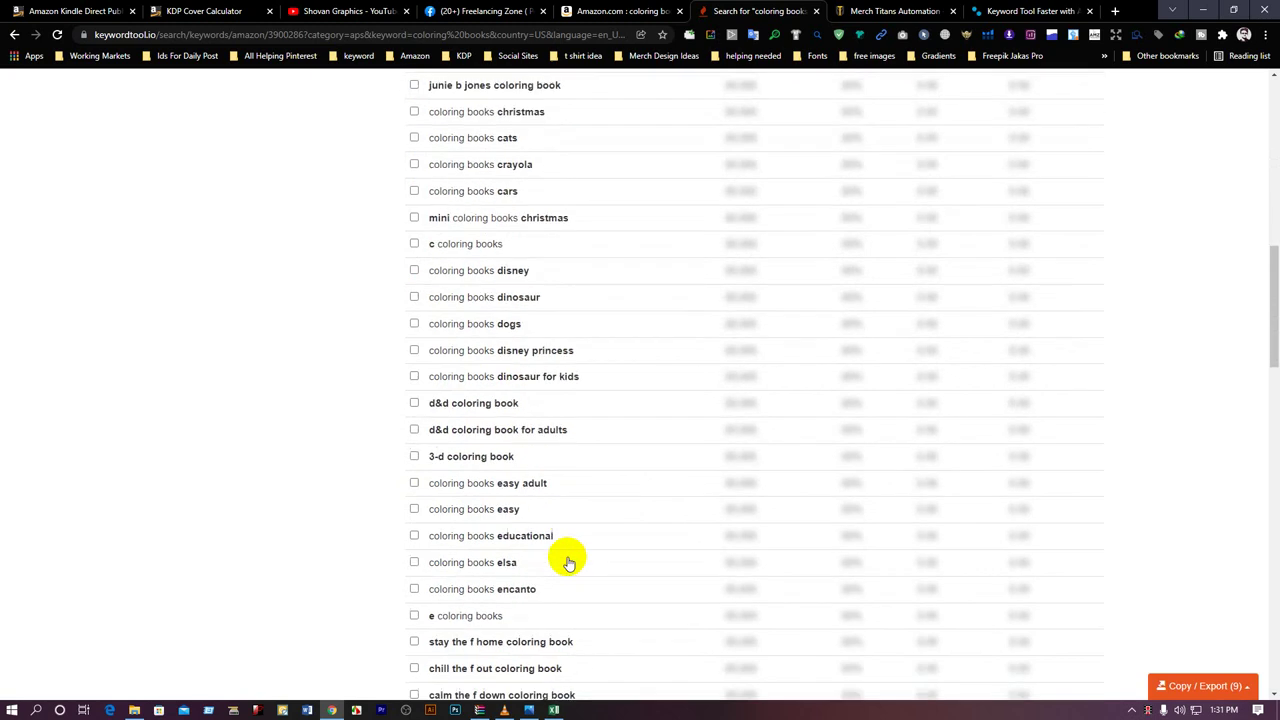
left_click(414, 509)
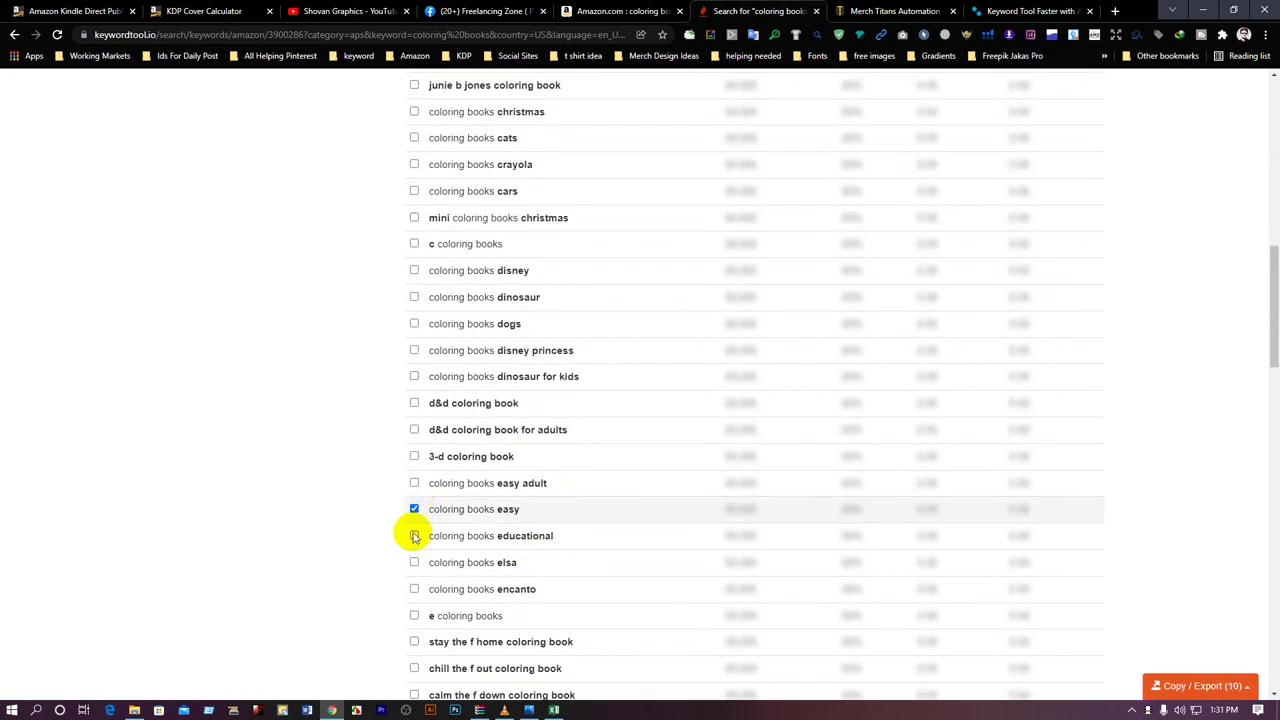
left_click(414, 536)
scroll(629, 574, "down", 2)
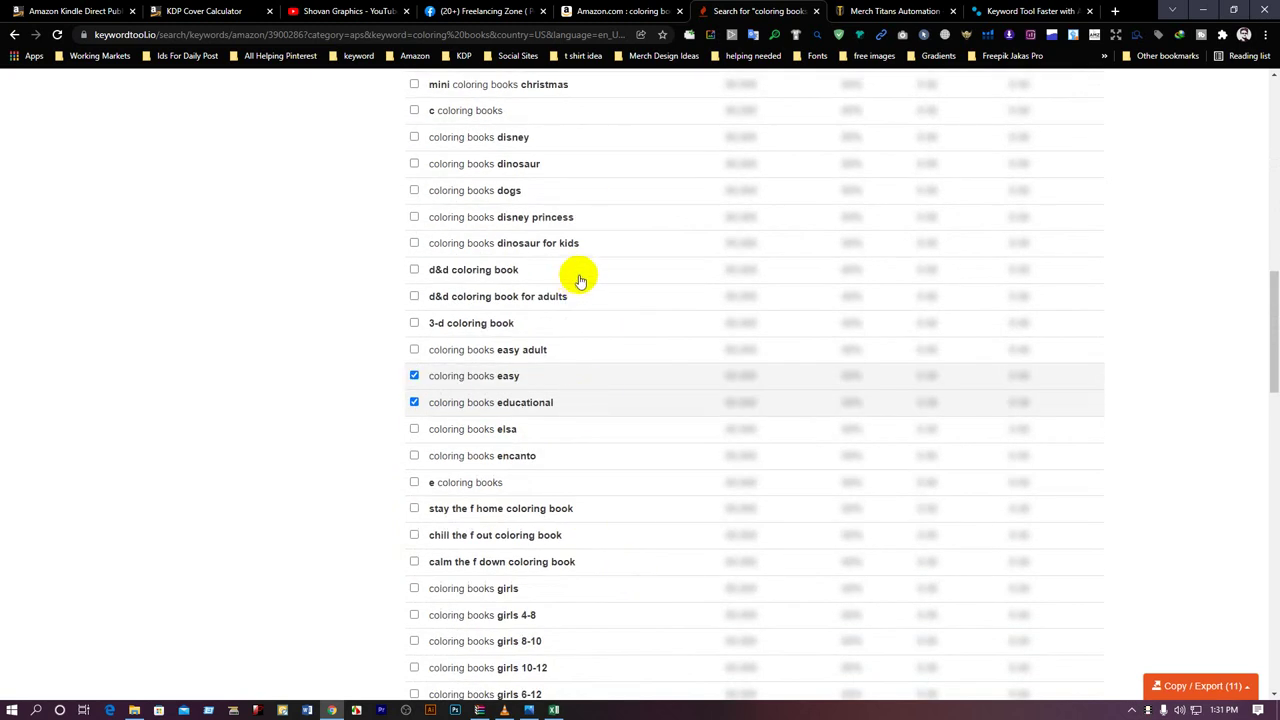
scroll(623, 540, "down", 3)
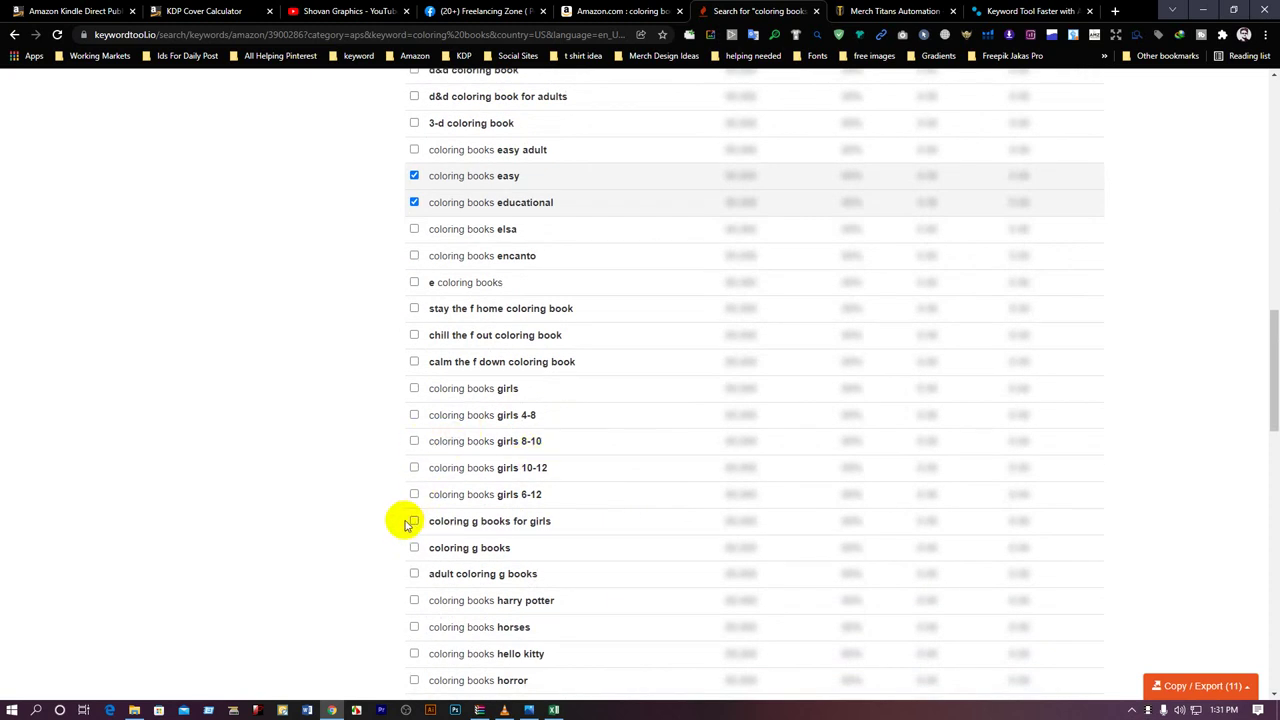
left_click(414, 521)
Step: Add pre k coloring book and k-12 coloring book to the selected keywords
scroll(594, 529, "down", 2)
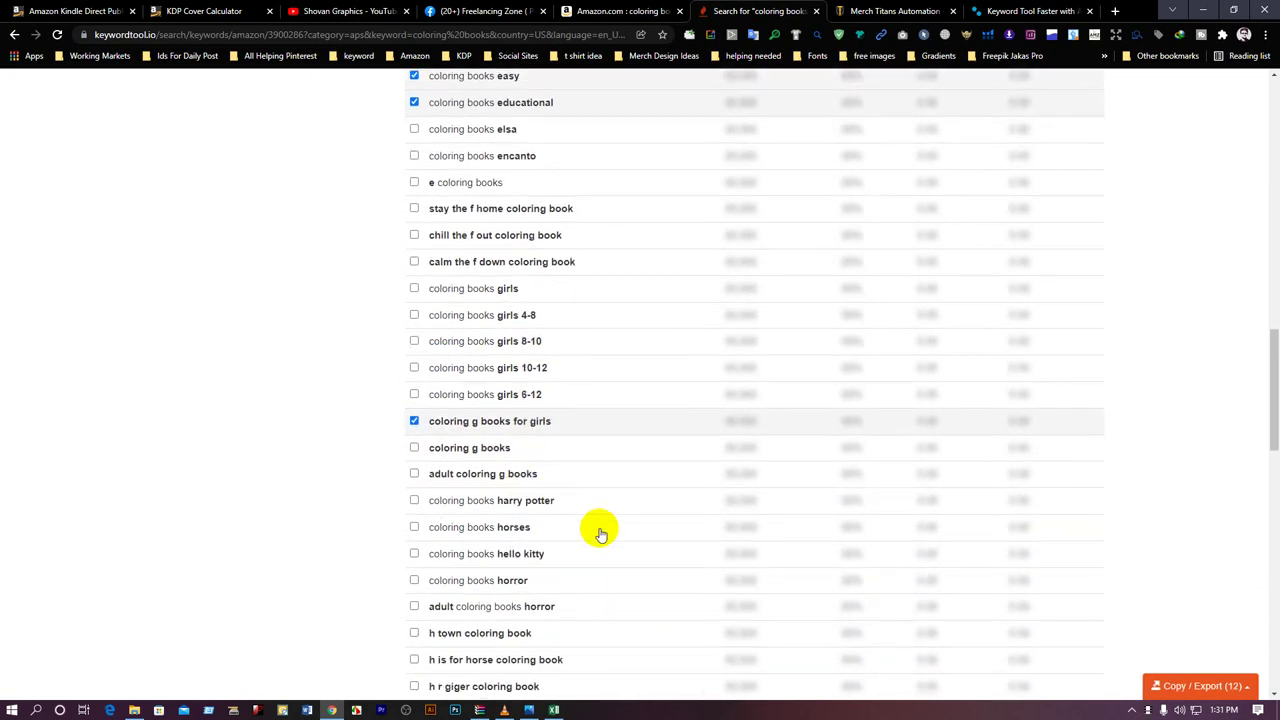
scroll(600, 533, "down", 1)
scroll(600, 533, "down", 1)
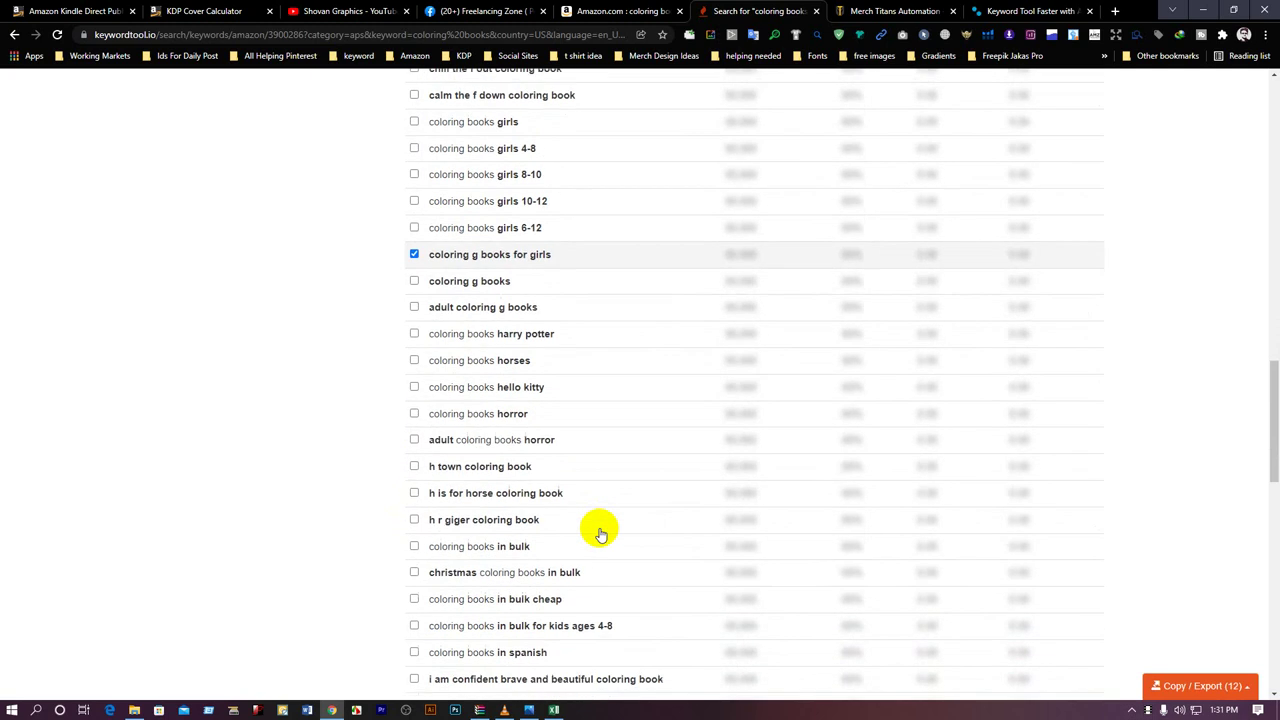
scroll(600, 533, "down", 1)
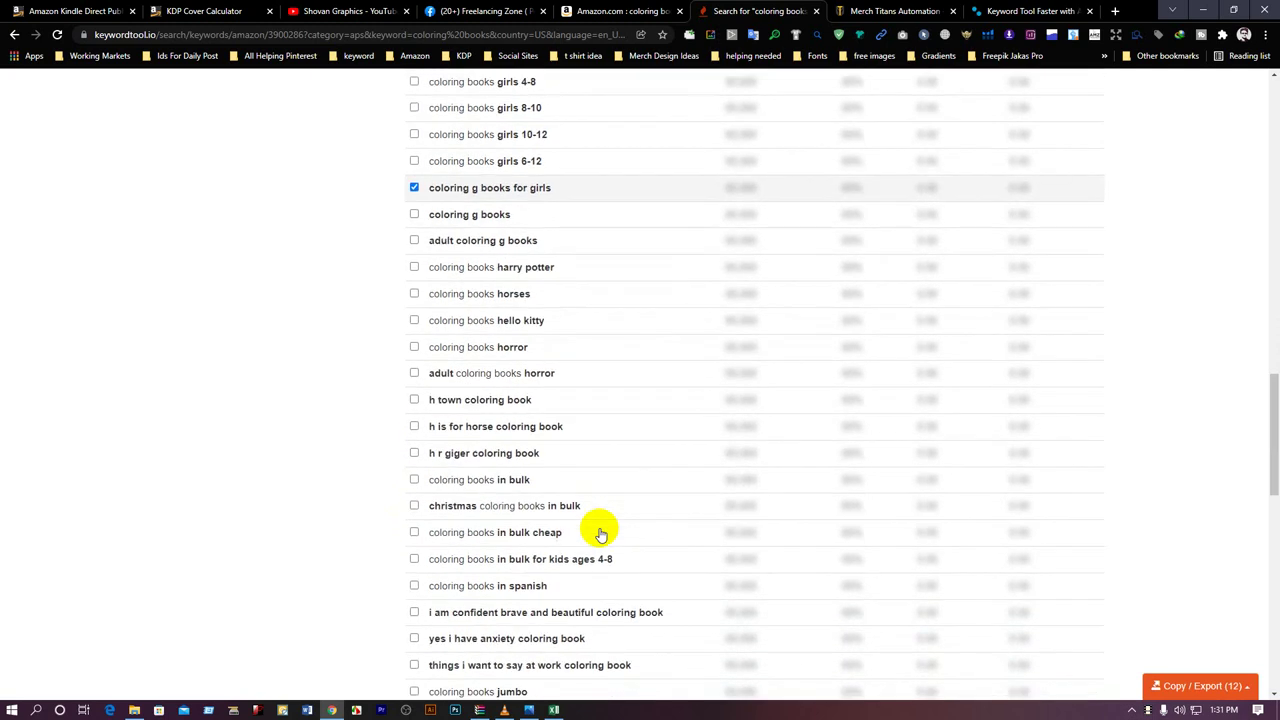
scroll(545, 497, "down", 1)
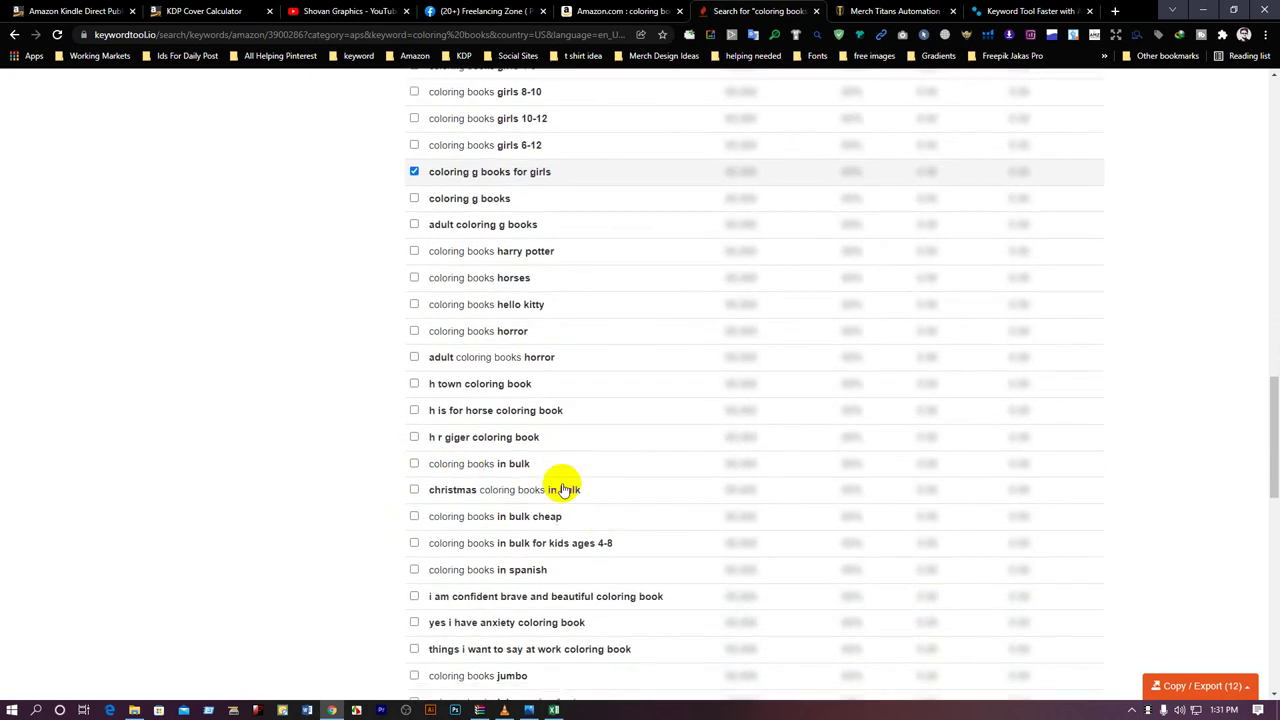
scroll(563, 490, "down", 2)
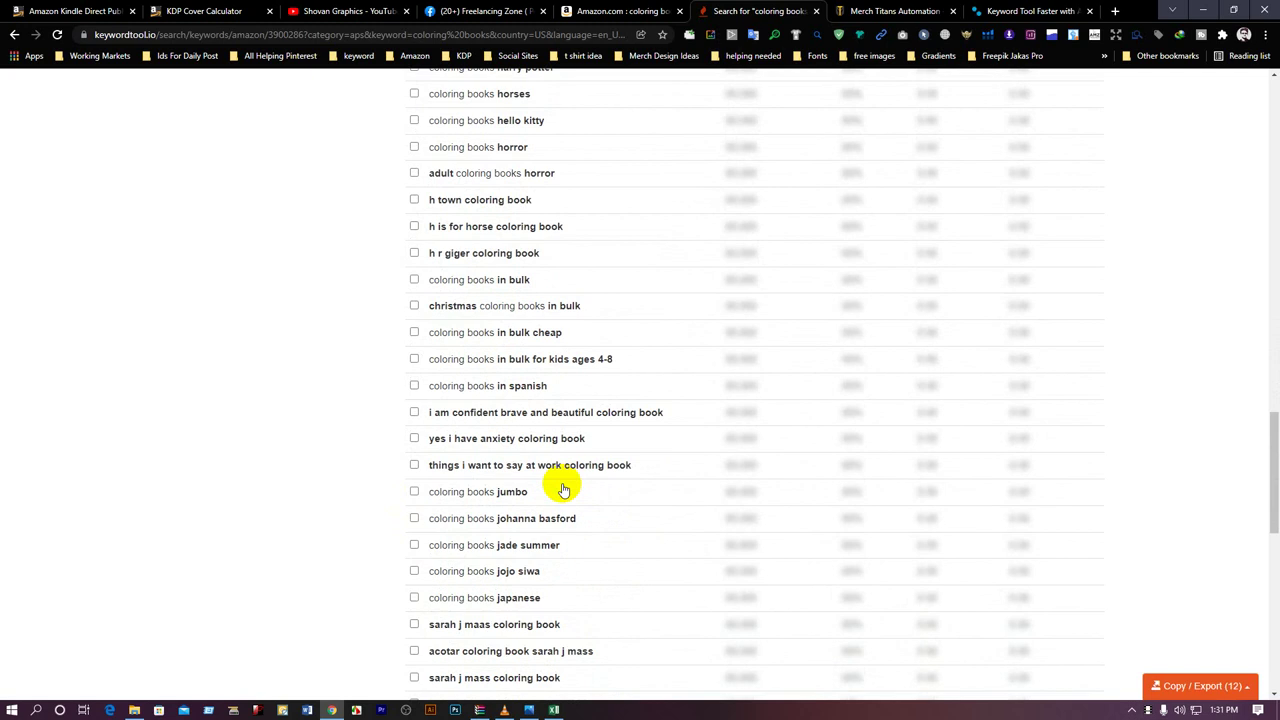
scroll(563, 490, "down", 3)
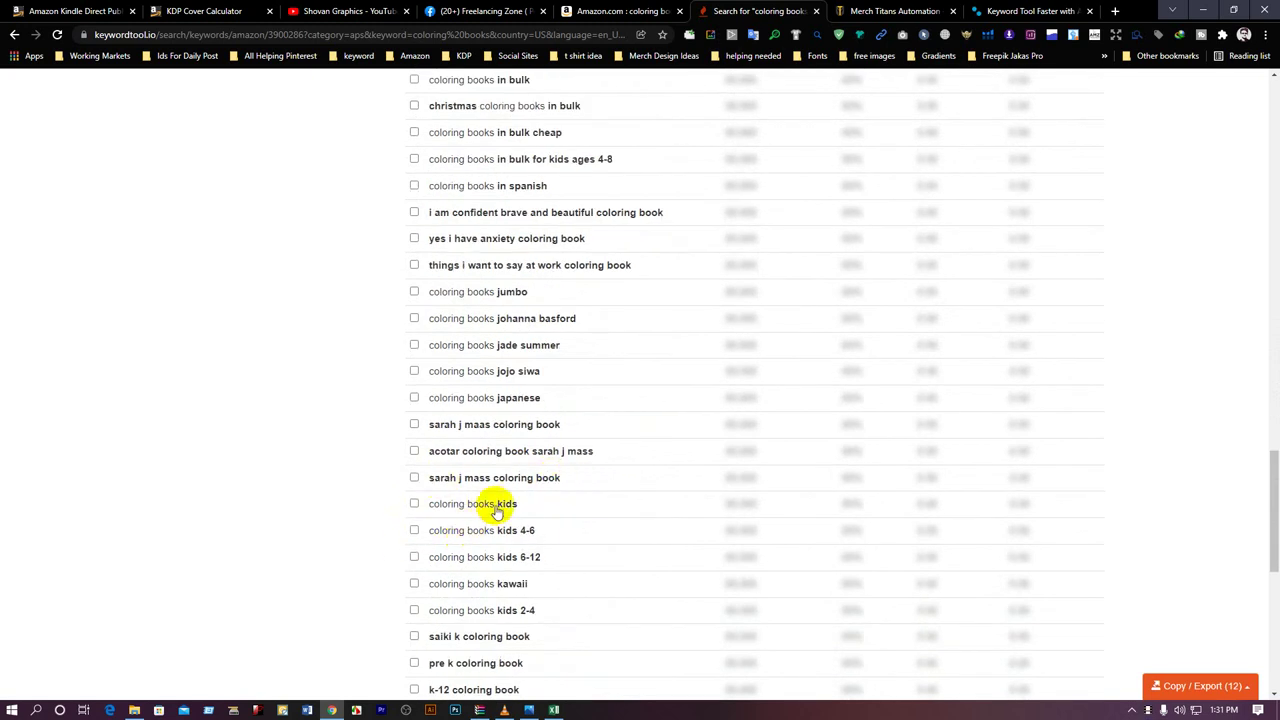
scroll(494, 506, "down", 1)
scroll(490, 474, "down", 2)
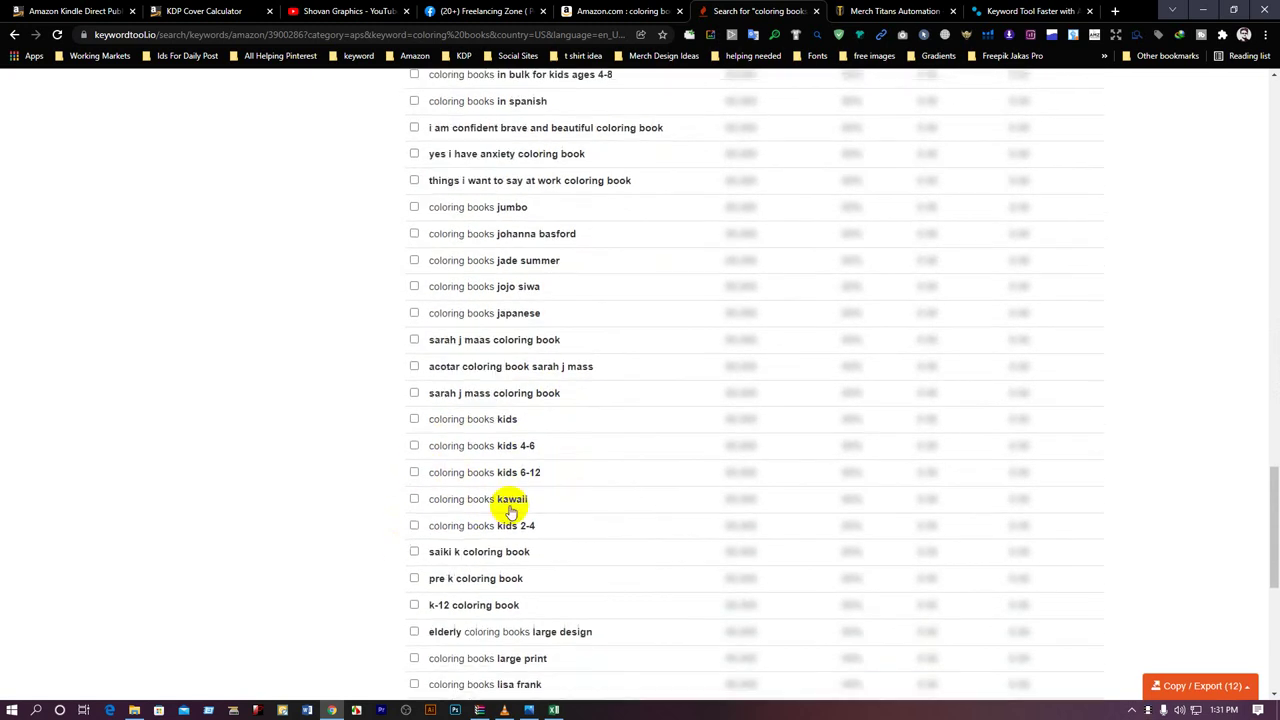
left_click(413, 464)
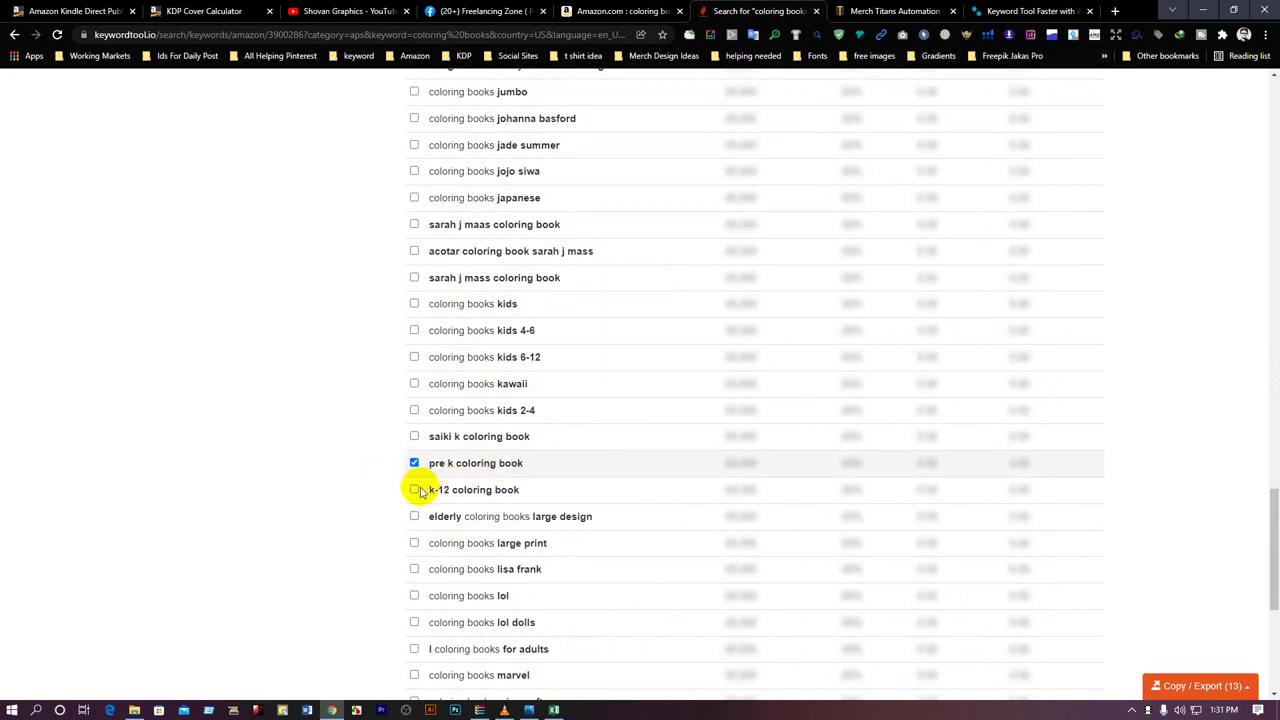
left_click(414, 490)
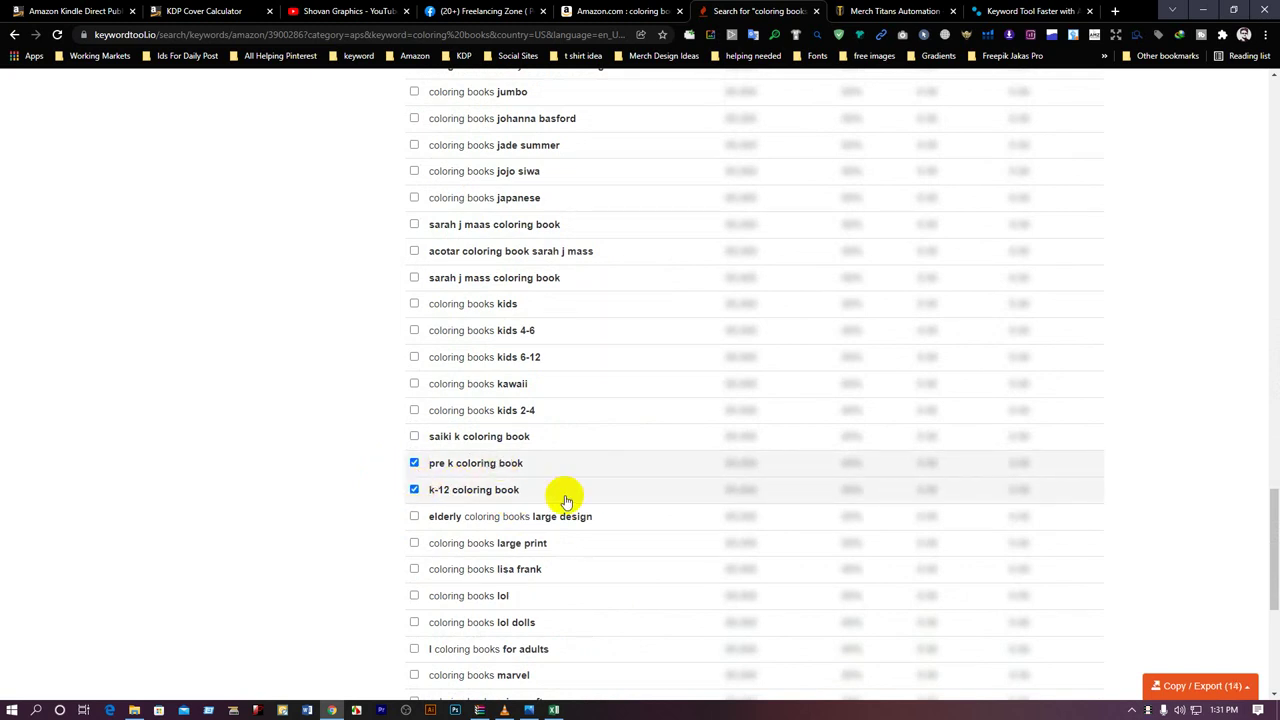
Step: Open page 2 of the Amazon keyword suggestions and look through its first entries
scroll(565, 500, "down", 2)
scroll(565, 500, "down", 2)
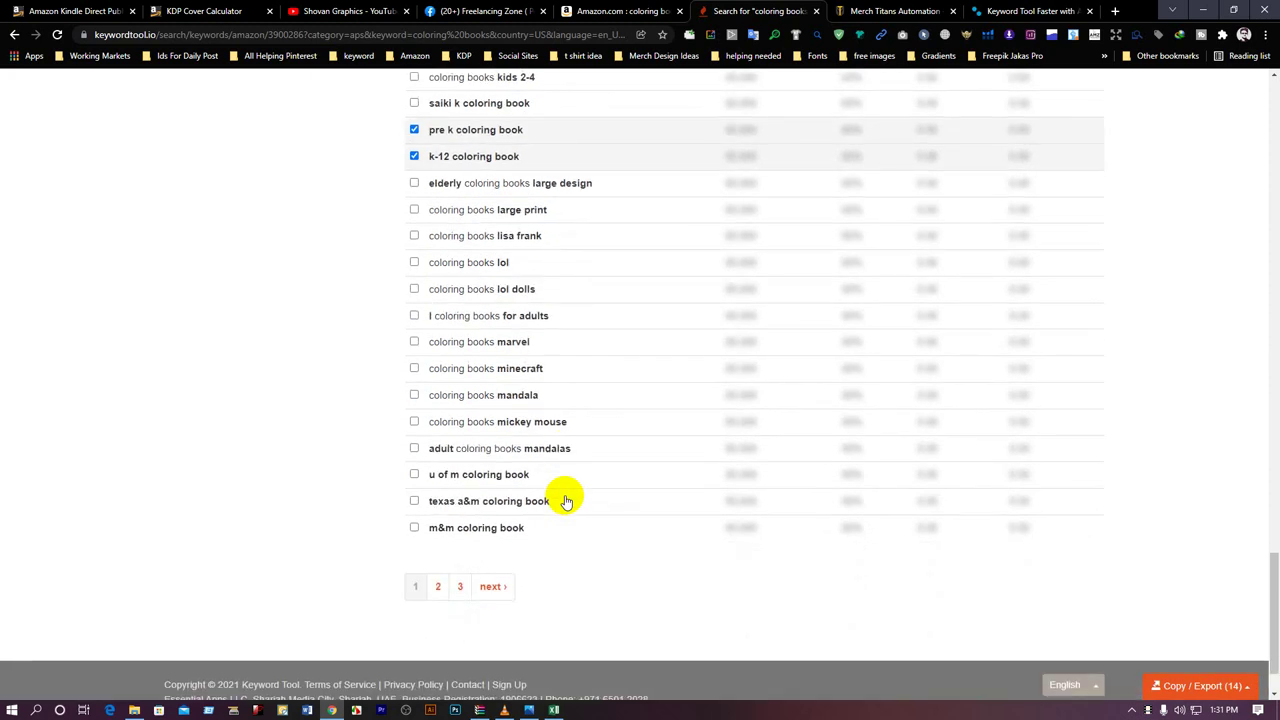
left_click(438, 588)
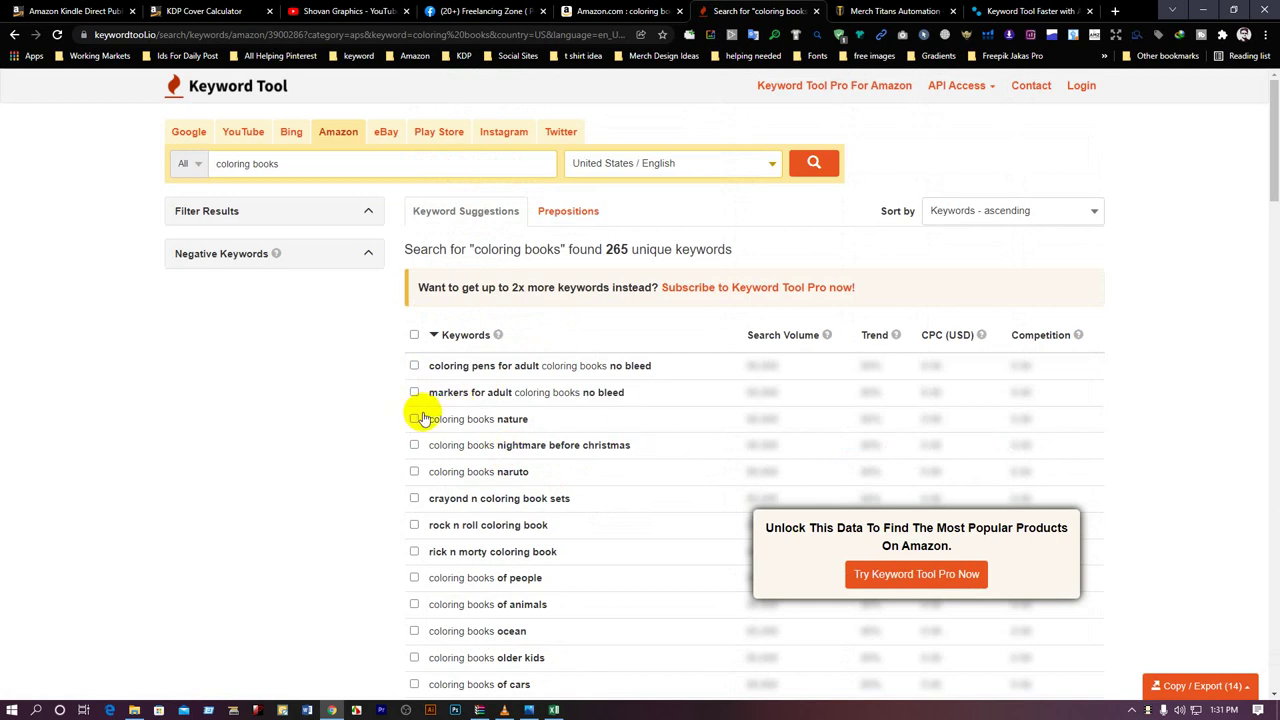
scroll(452, 410, "down", 1)
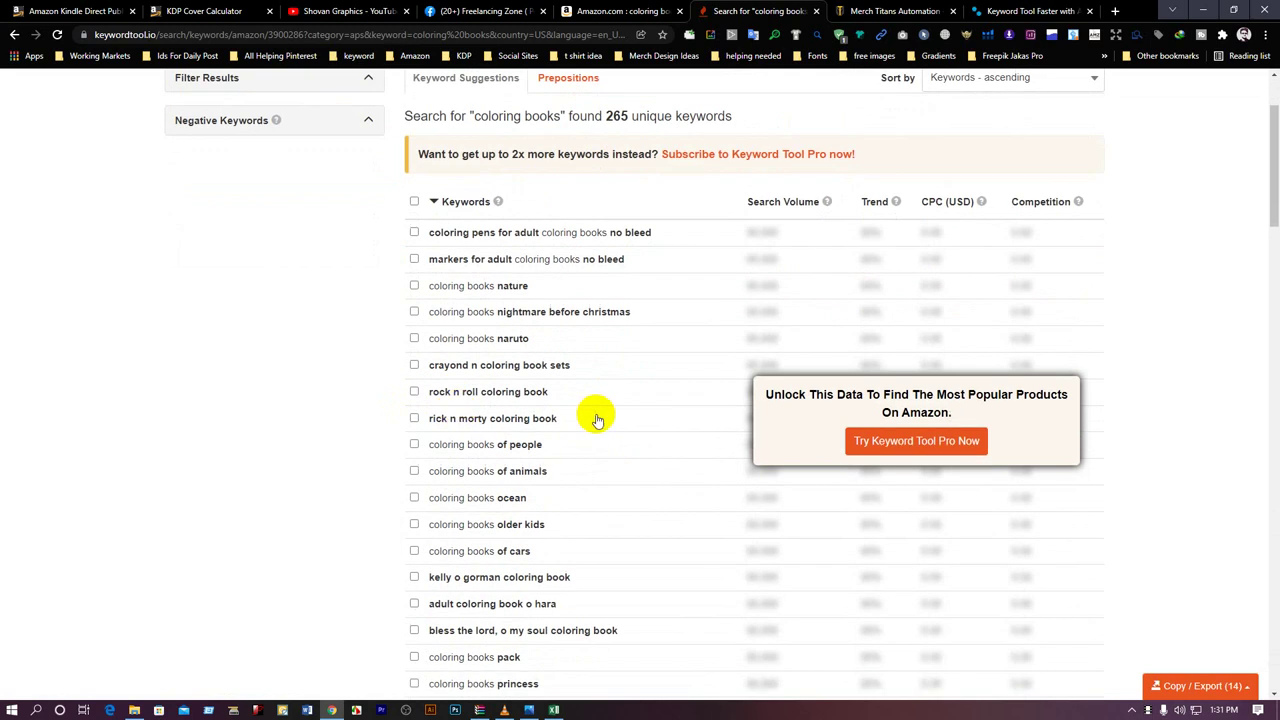
Step: Add coloring books toddler from page 2 of the Amazon suggestions to the selected keywords
scroll(597, 418, "down", 2)
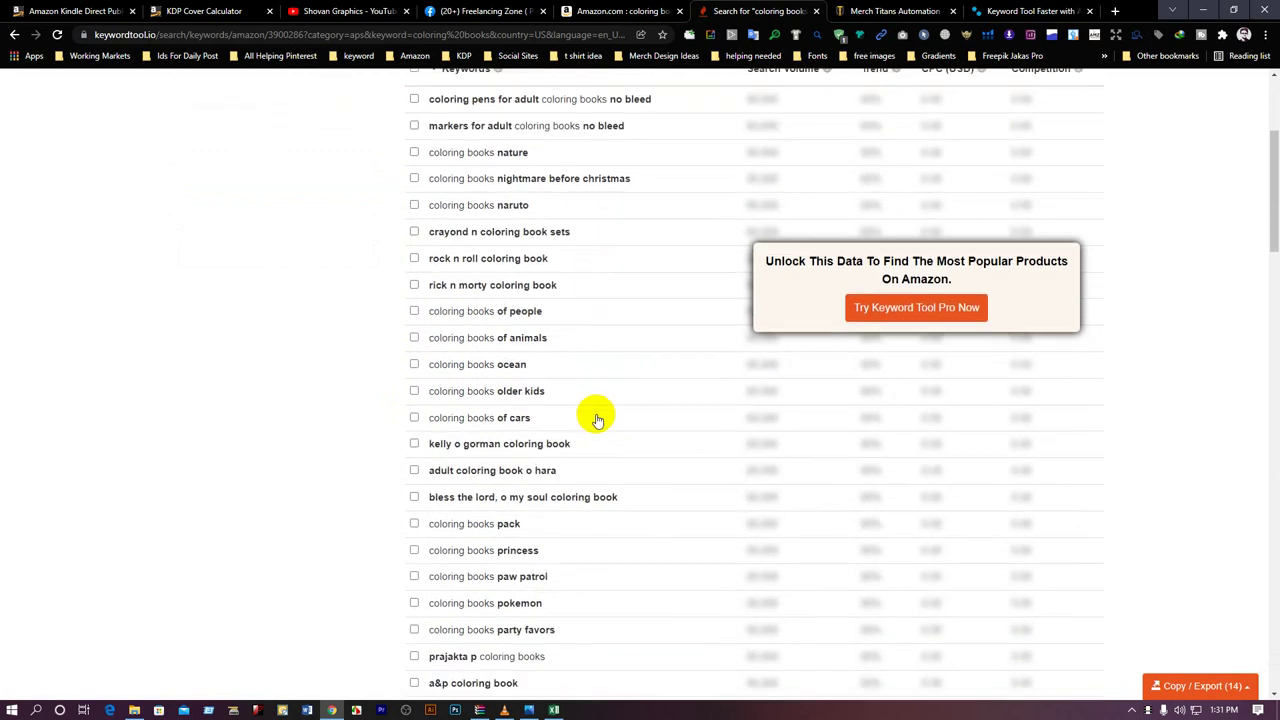
scroll(597, 418, "down", 1)
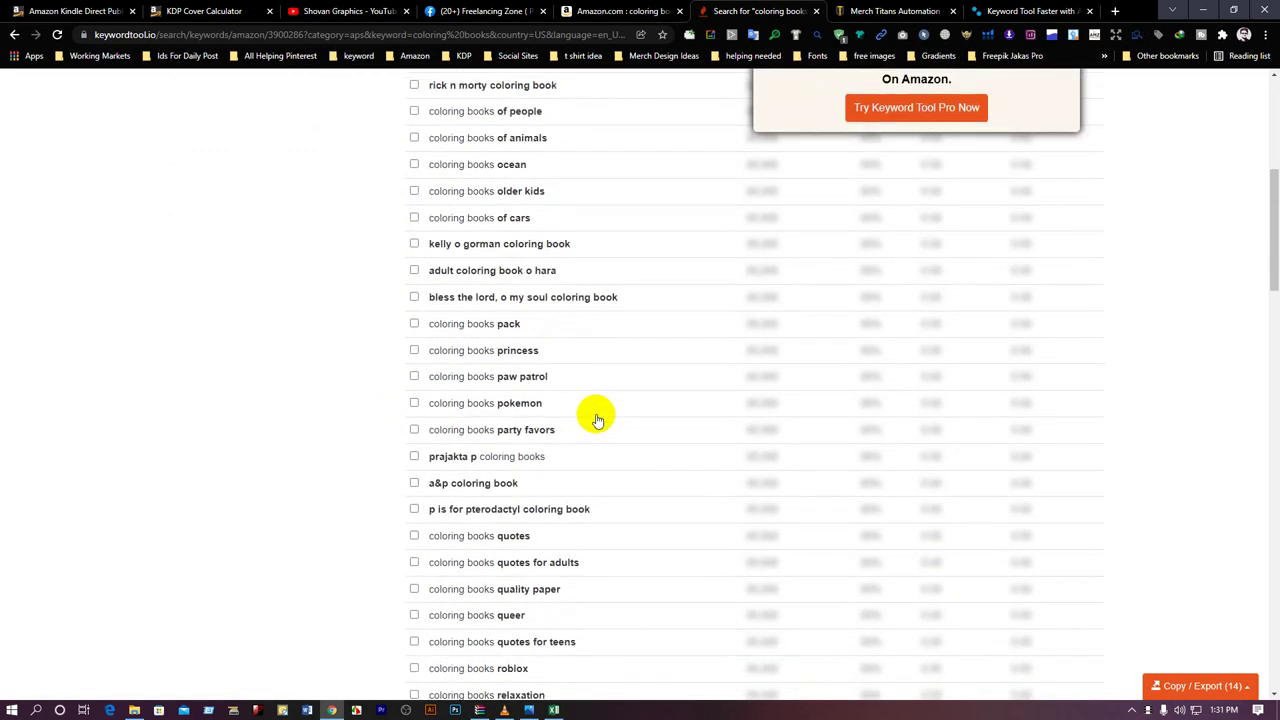
scroll(597, 418, "down", 1)
scroll(597, 418, "down", 2)
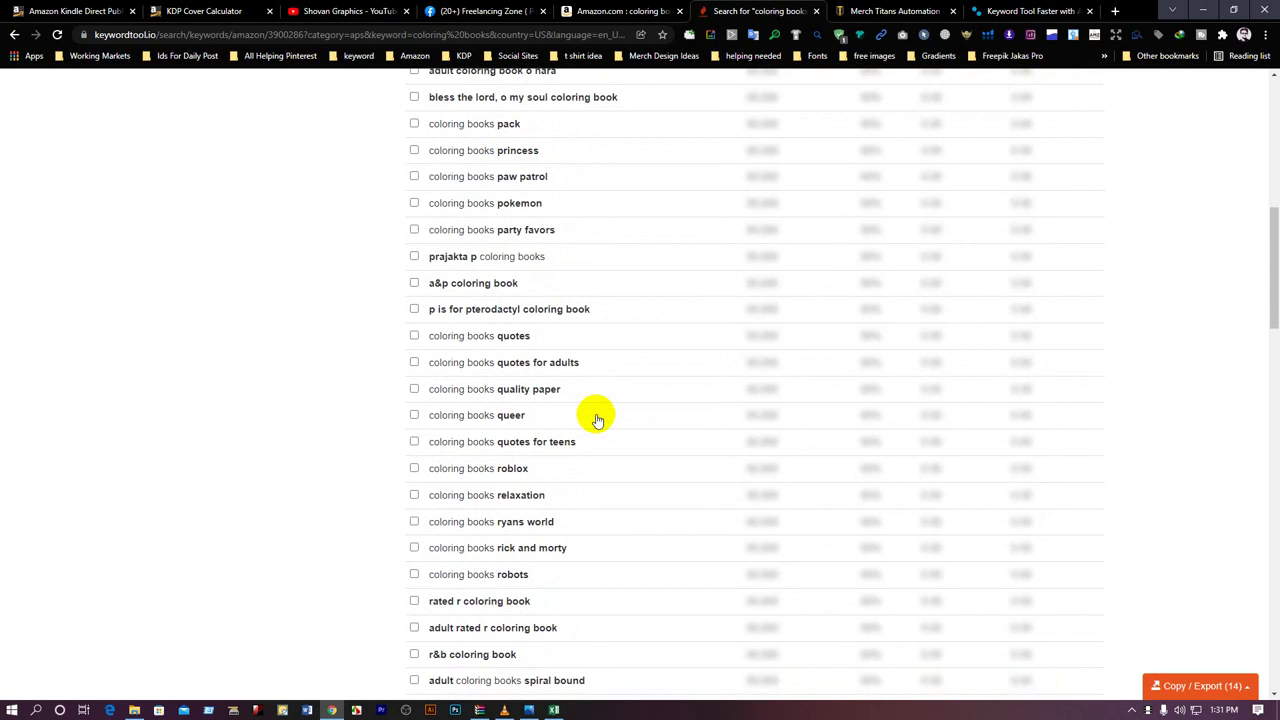
scroll(533, 357, "down", 1)
scroll(533, 357, "down", 1)
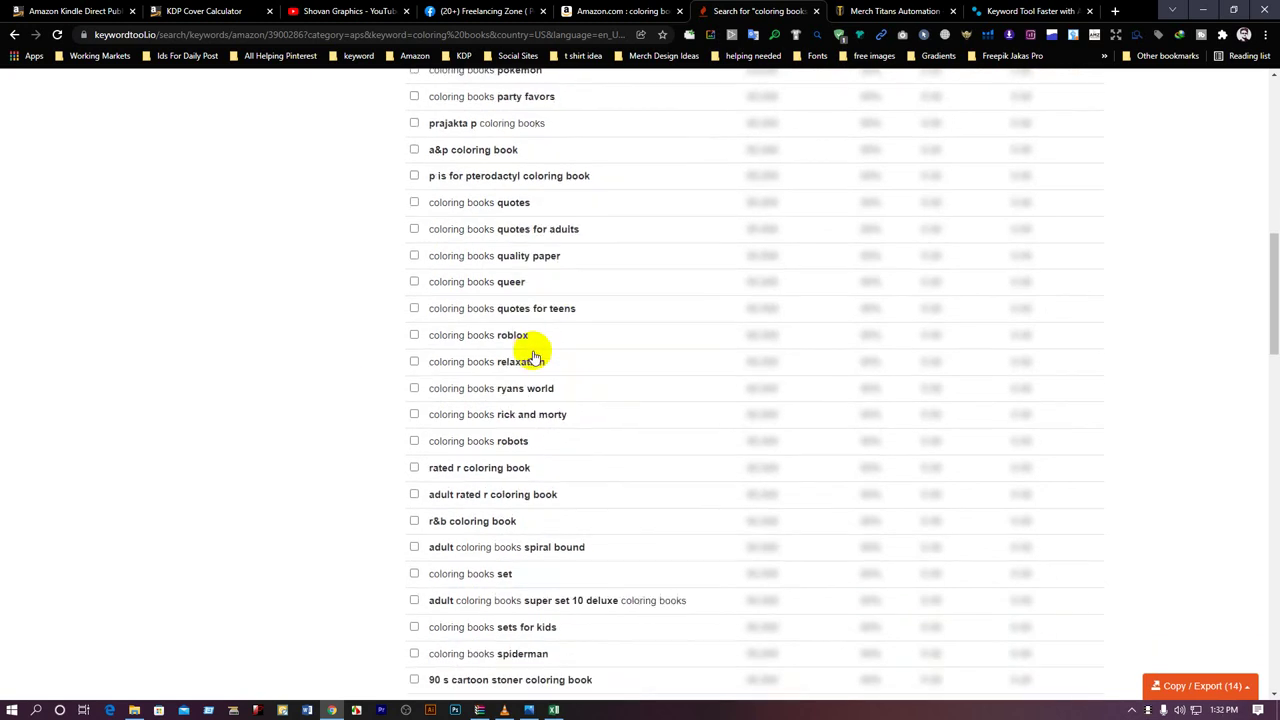
scroll(505, 466, "down", 1)
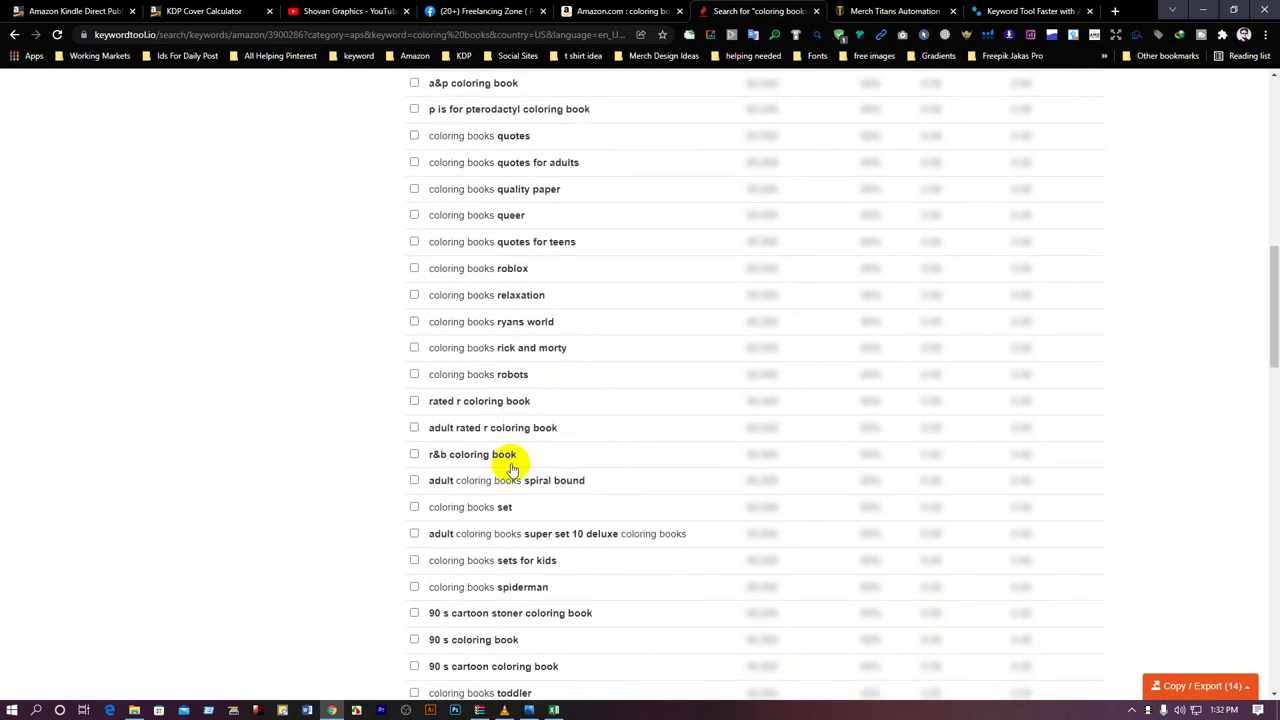
scroll(516, 455, "down", 3)
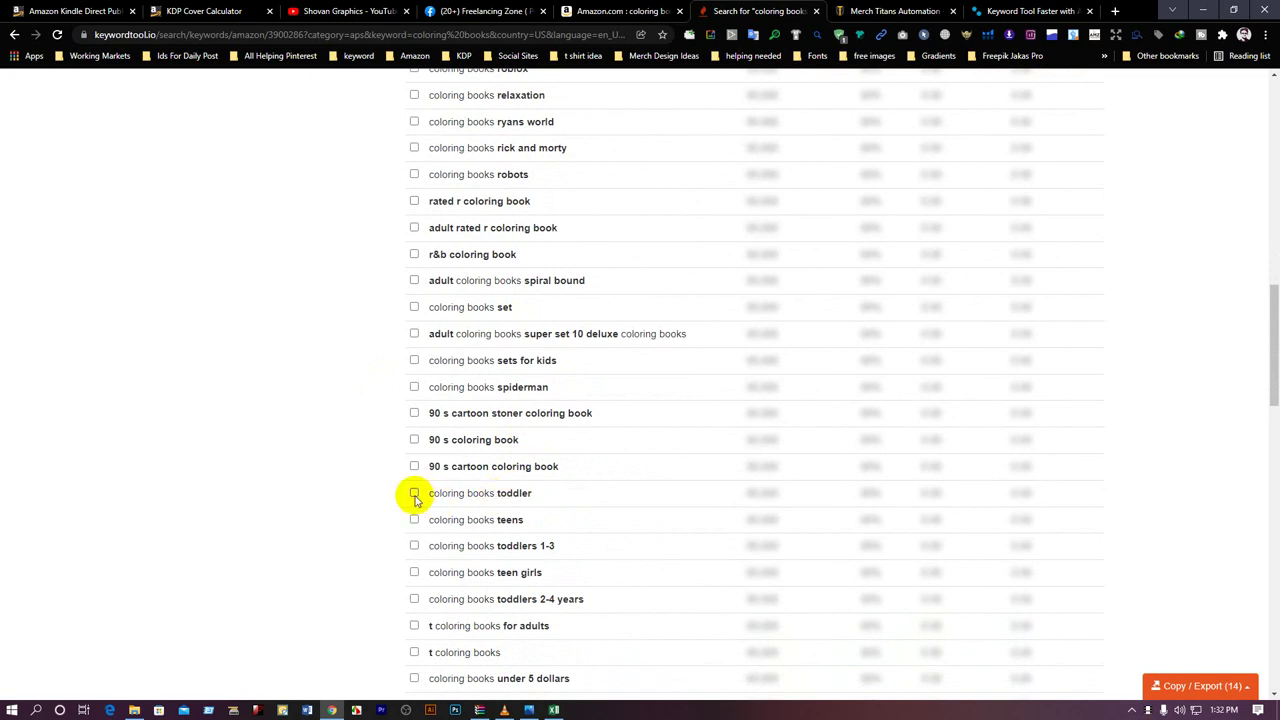
left_click(415, 493)
Step: Look through the remaining page 2 suggestions and export the selected keywords to Excel
scroll(490, 492, "down", 7)
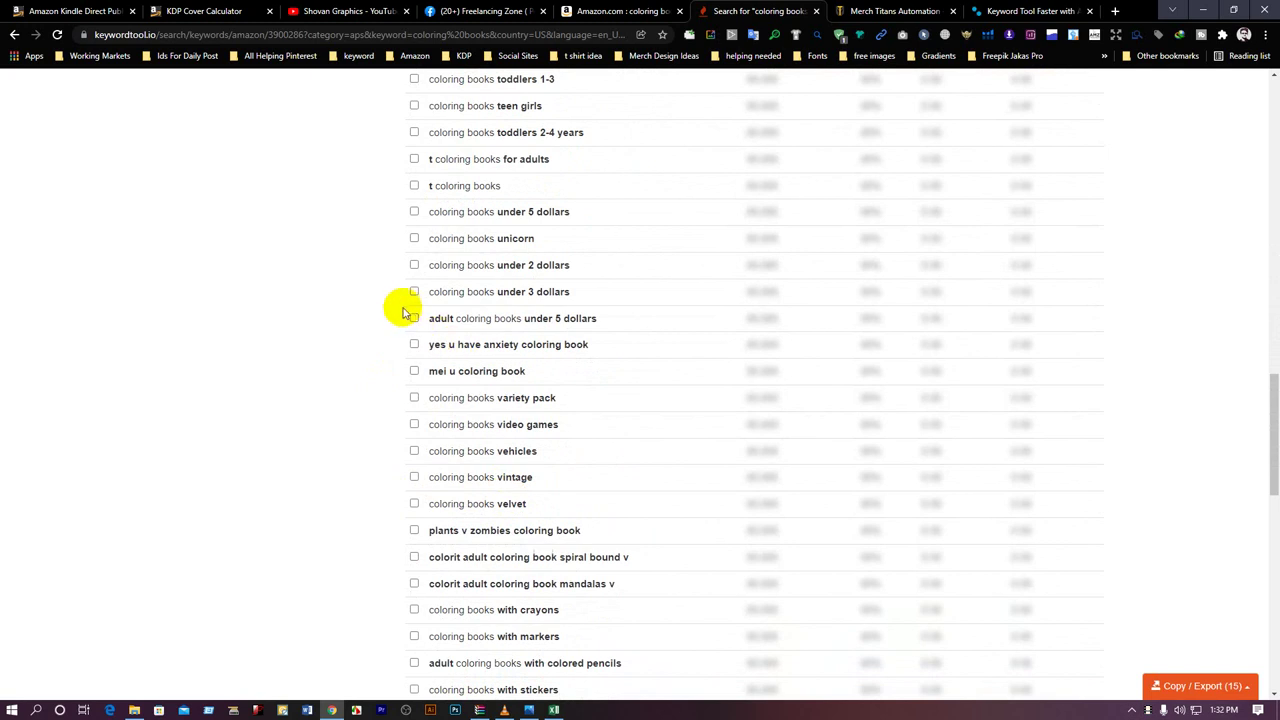
scroll(403, 316, "down", 10)
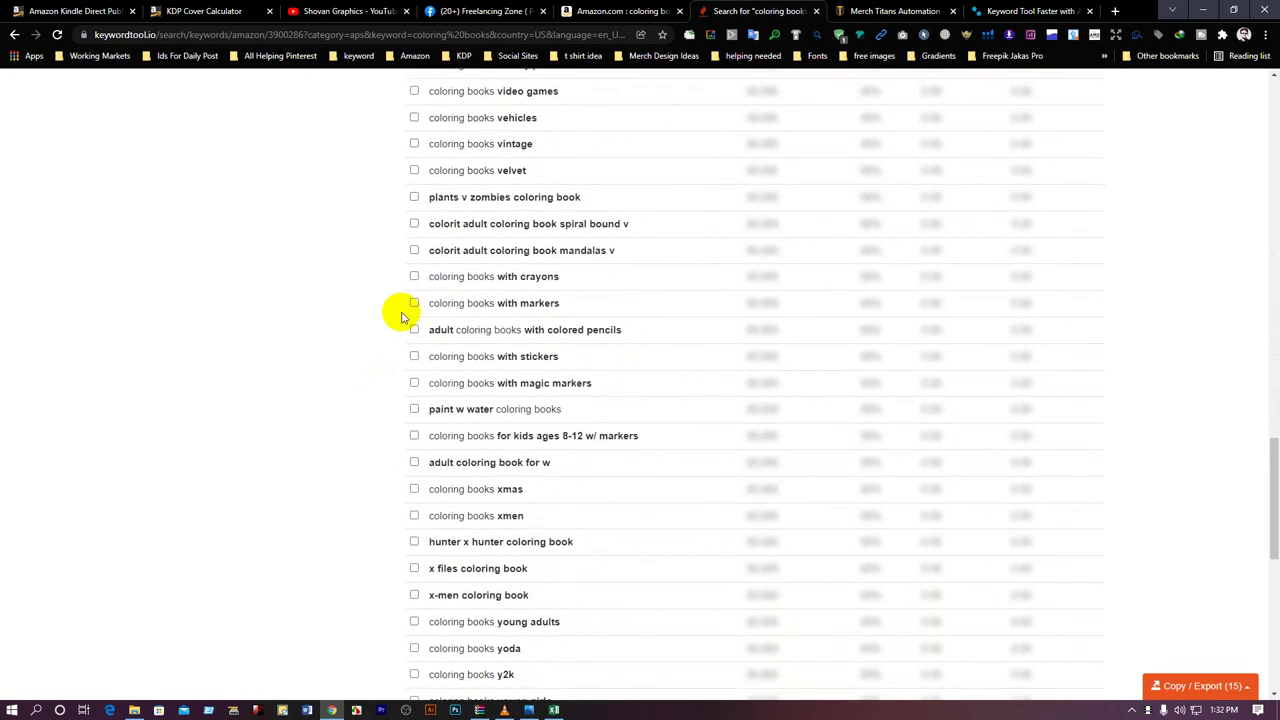
scroll(650, 430, "down", 3)
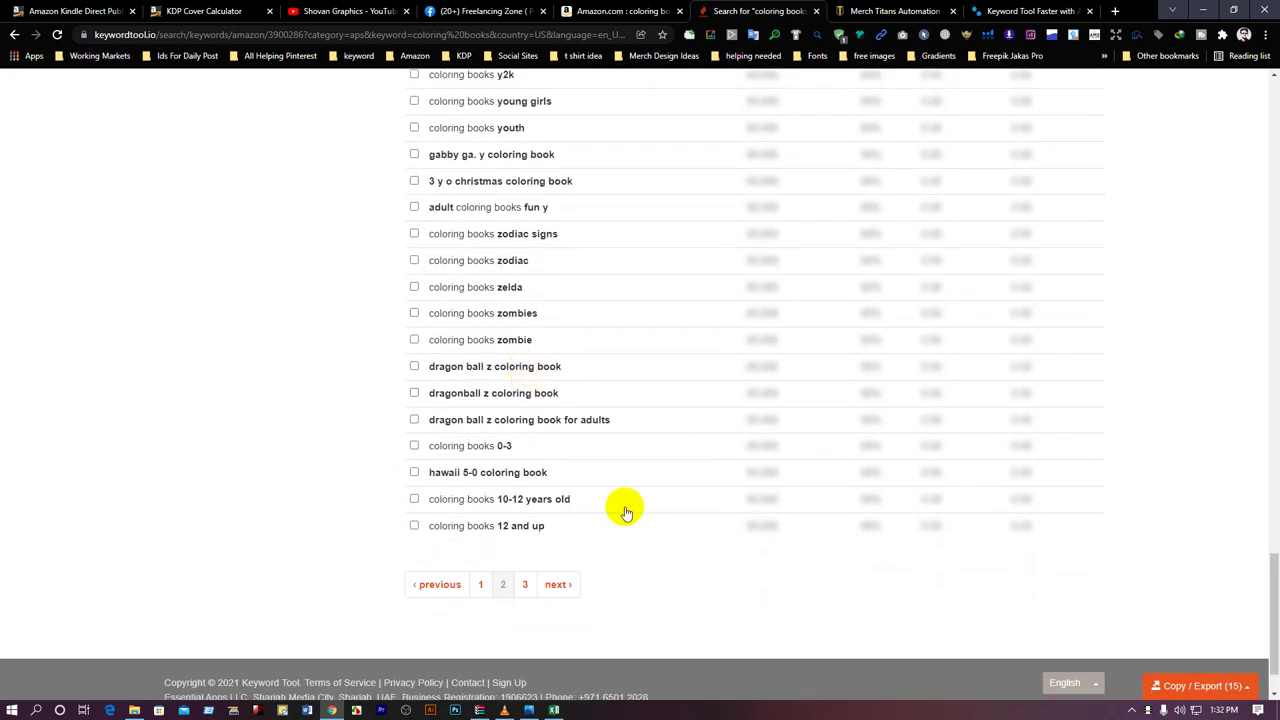
scroll(623, 509, "up", 12)
scroll(623, 509, "up", 3)
left_click(1222, 686)
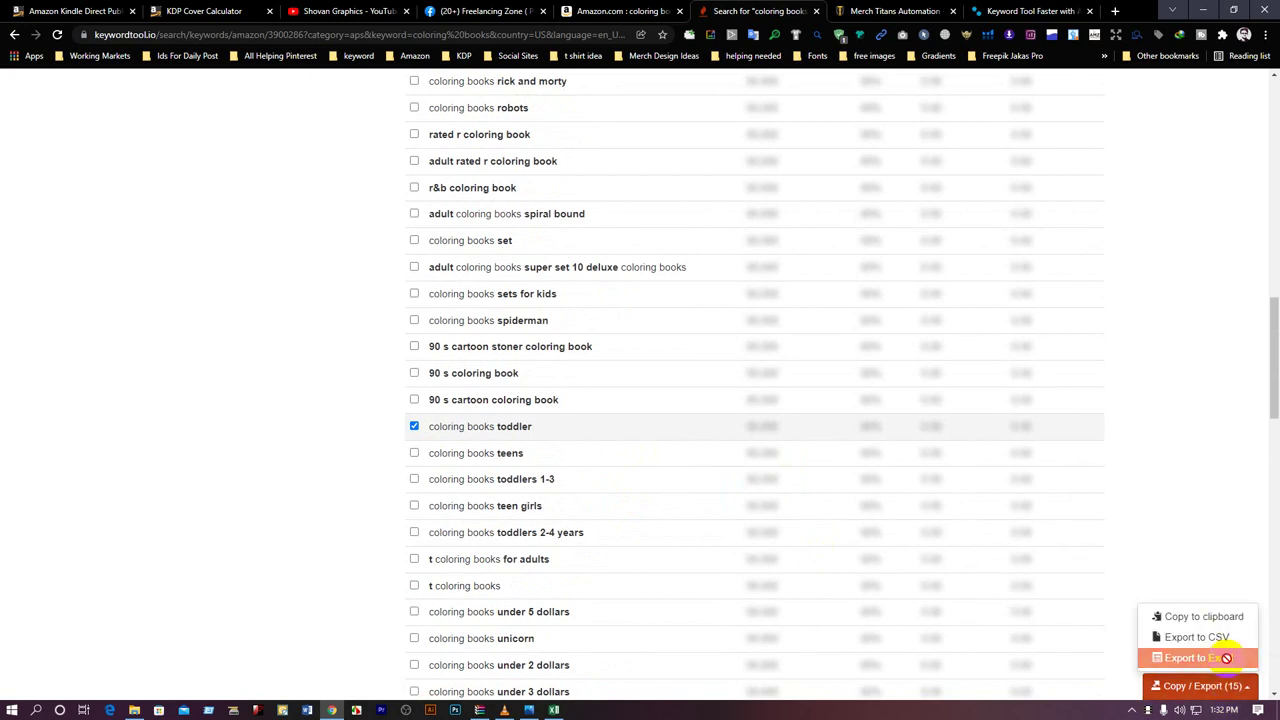
left_click(1226, 659)
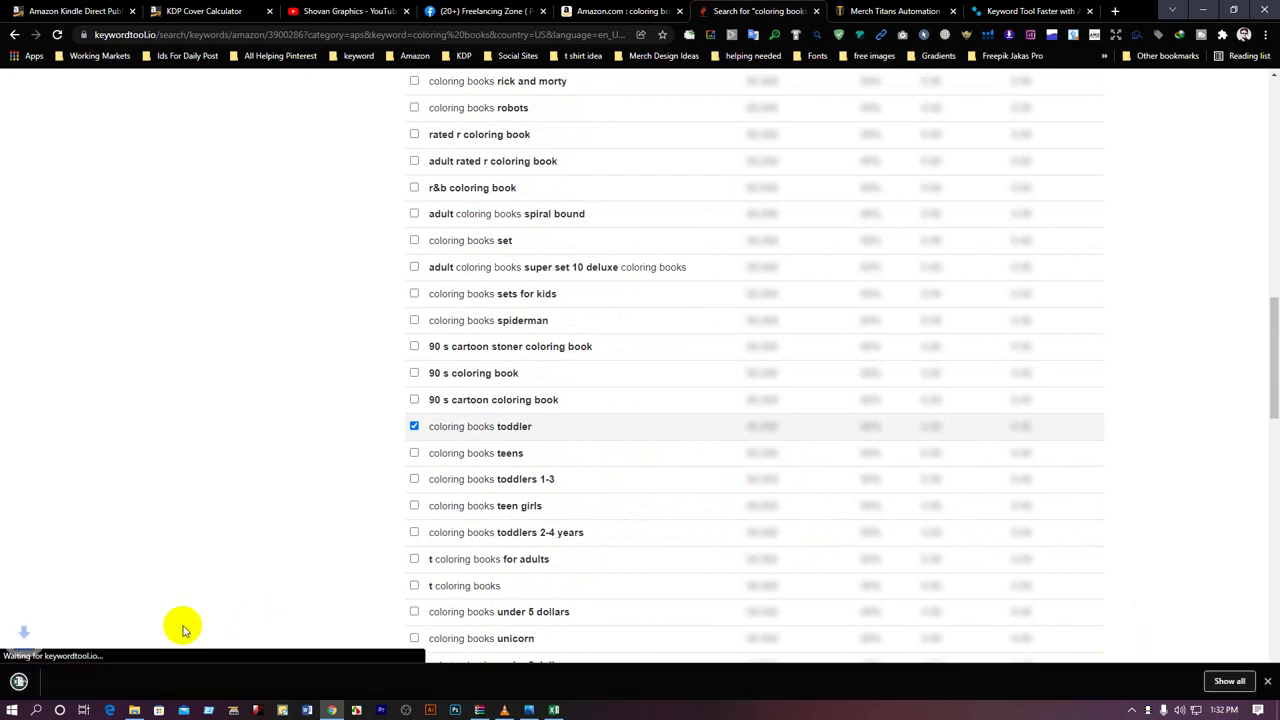
Step: Check the Arabic alphabets book cover image and run an Amazon keyword search for activity books in Keyword Tool
scroll(449, 323, "up", 10)
scroll(449, 310, "up", 2)
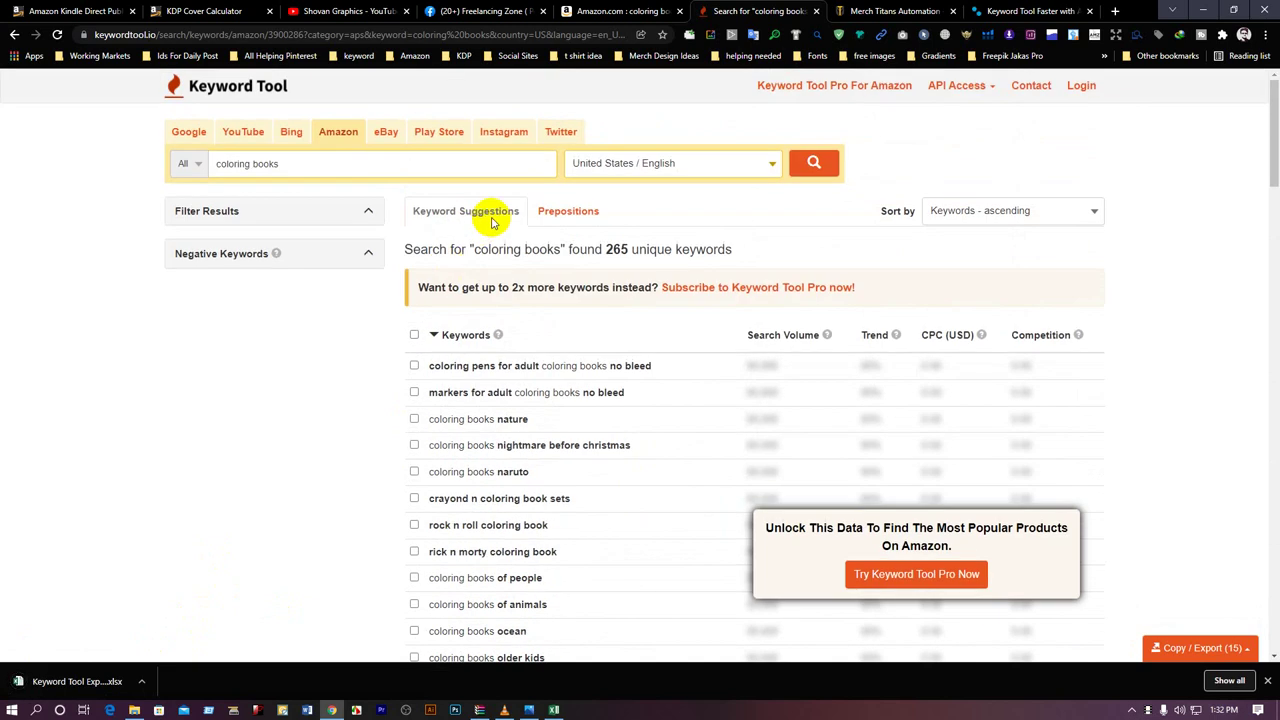
left_click(541, 709)
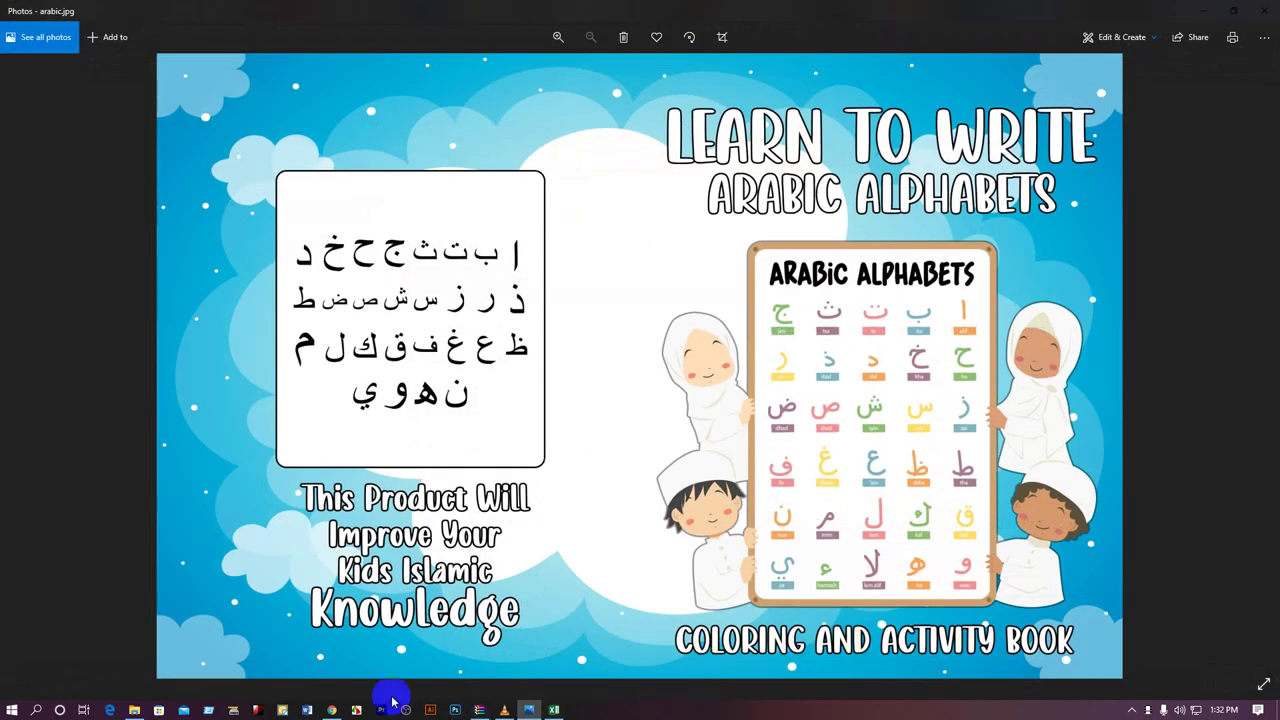
left_click(331, 709)
left_click_drag(337, 158, 208, 167)
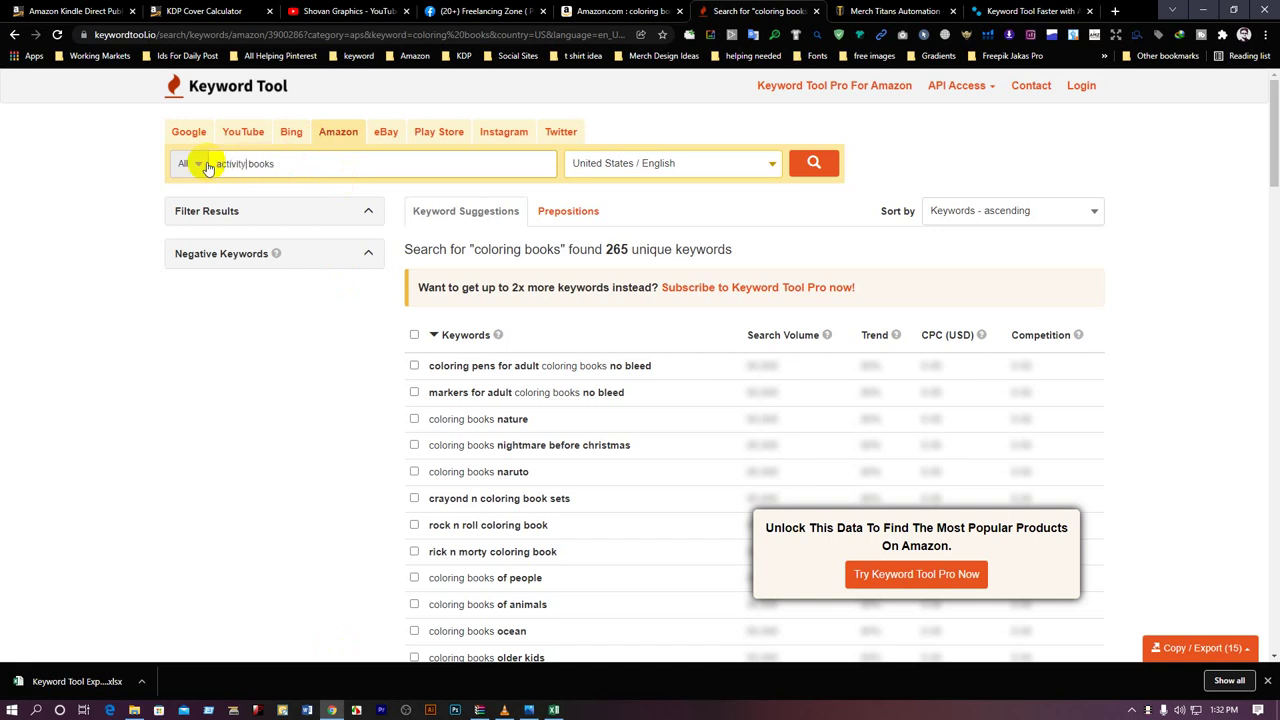
key("Return")
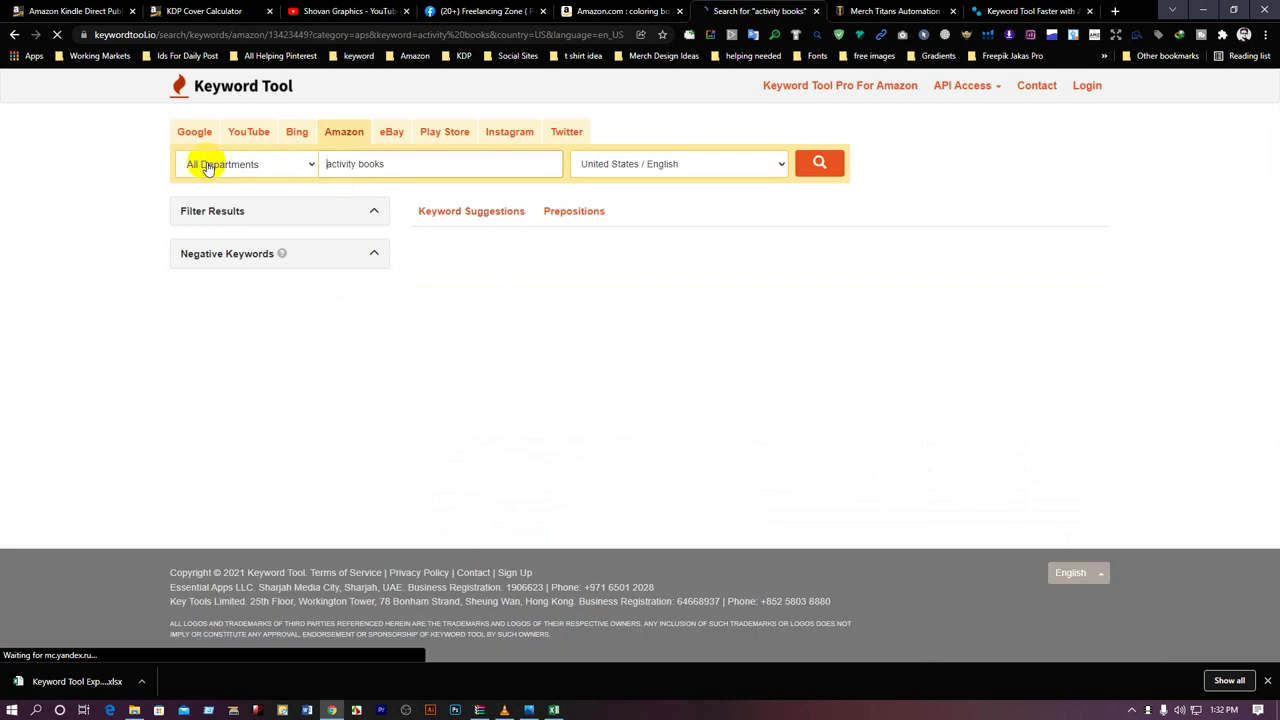
Step: Open the exported Keyword Tool coloring books workbook from the Downloads folder in Excel and widen column A to show the full keywords
left_click(145, 679)
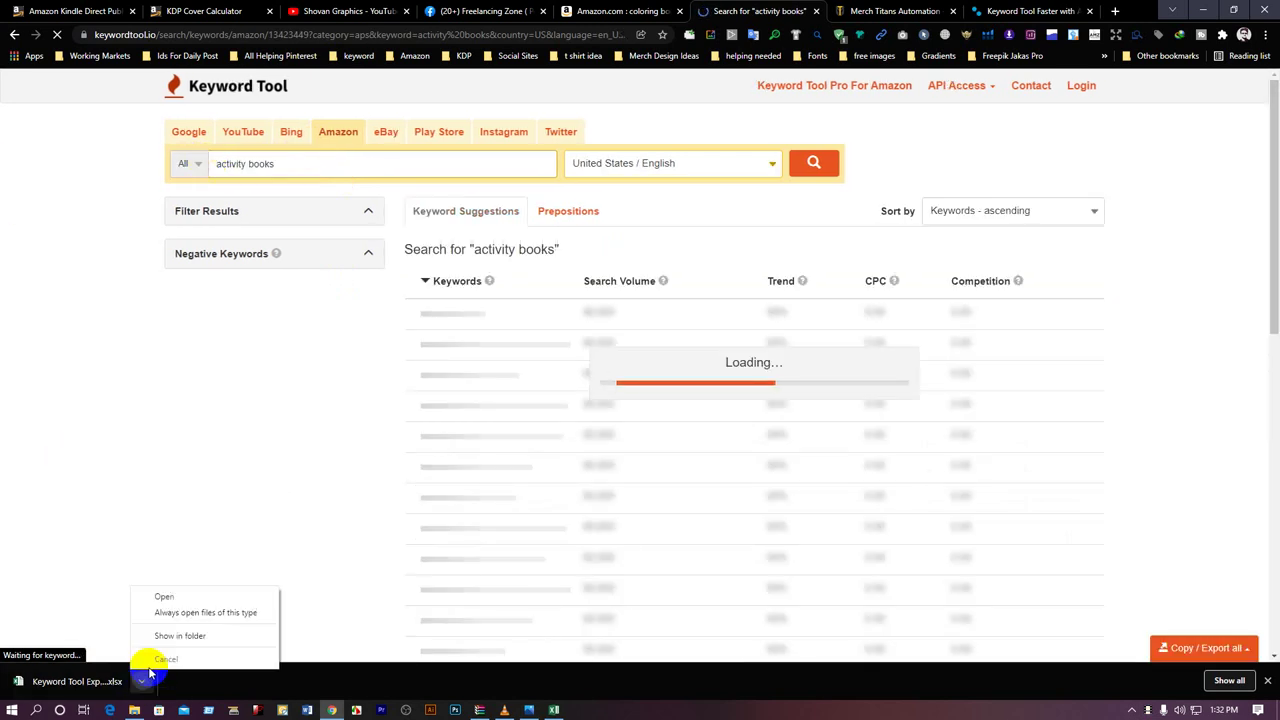
left_click(178, 635)
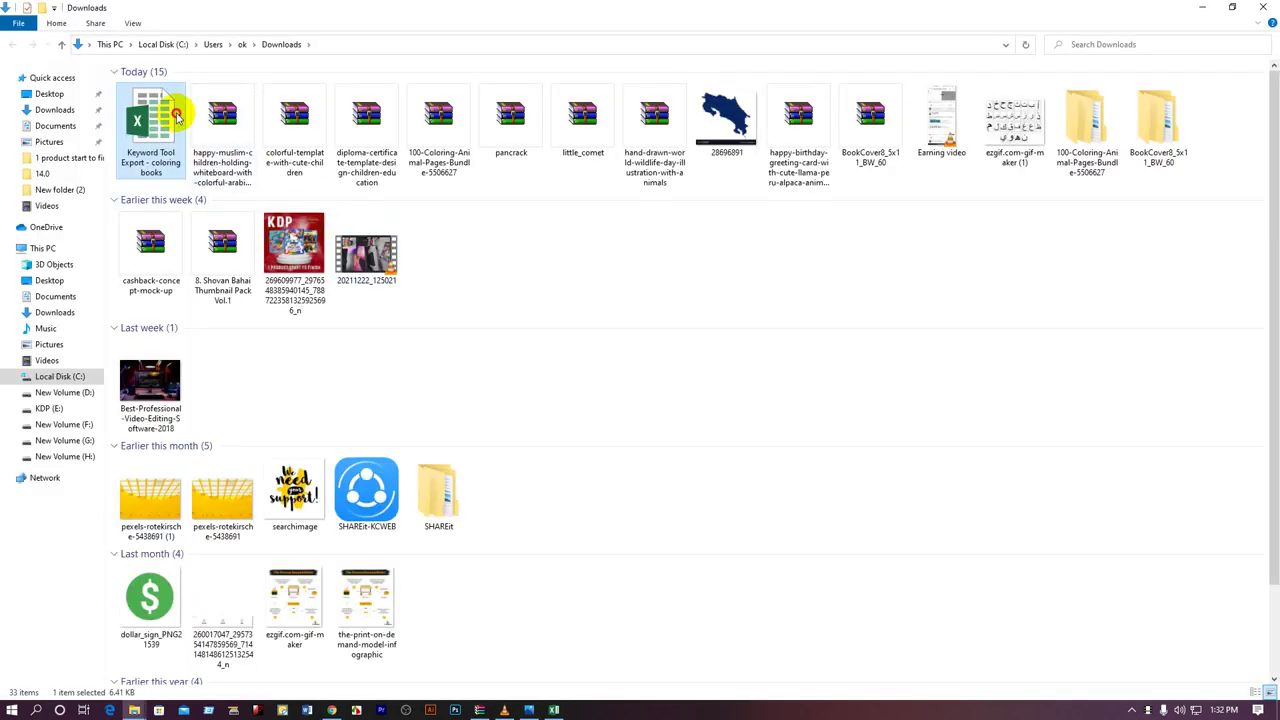
double_click(176, 116)
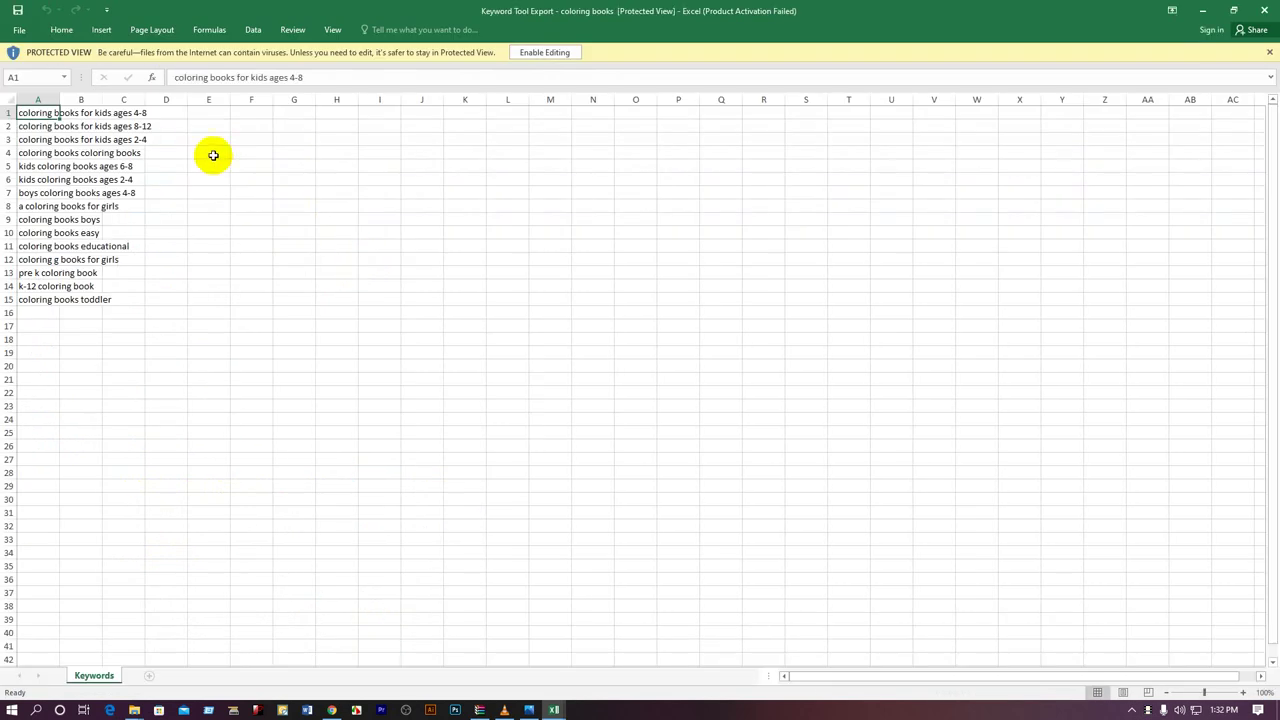
left_click_drag(59, 99, 291, 99)
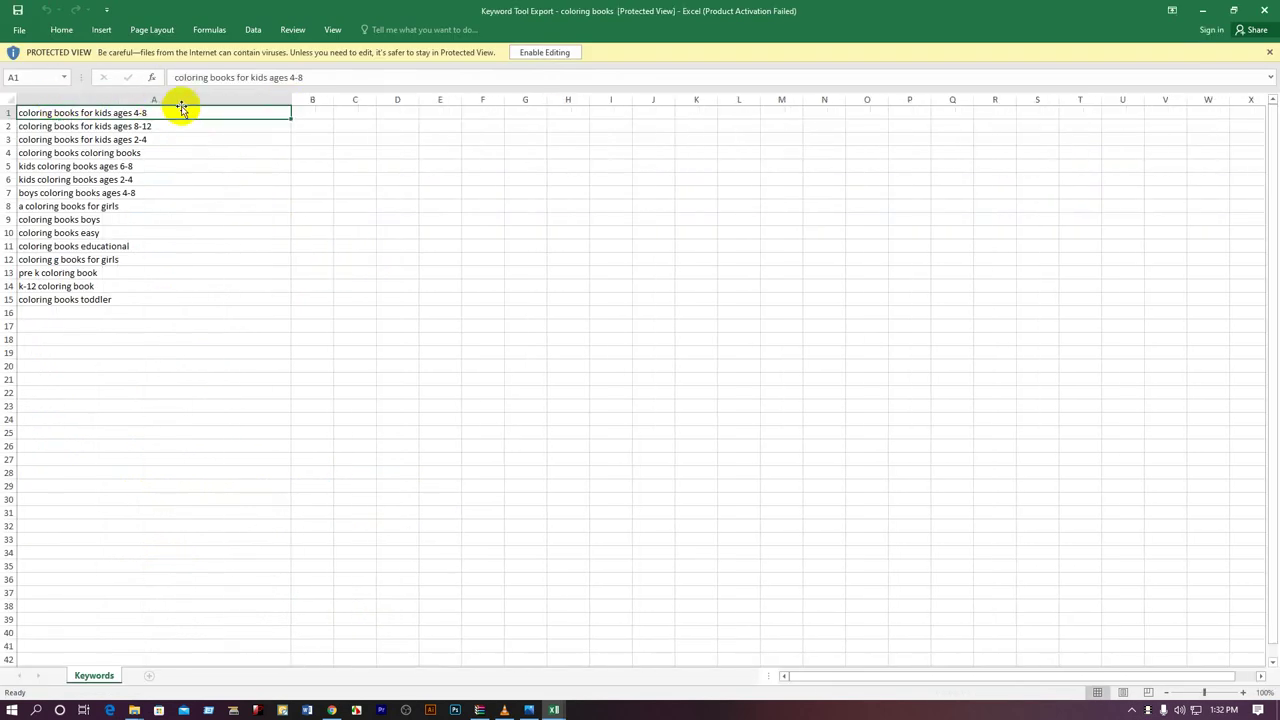
Step: Copy all the exported coloring book keywords from column A into New Microsoft Excel Worksheet, starting at cell A2
left_click_drag(179, 116, 159, 307)
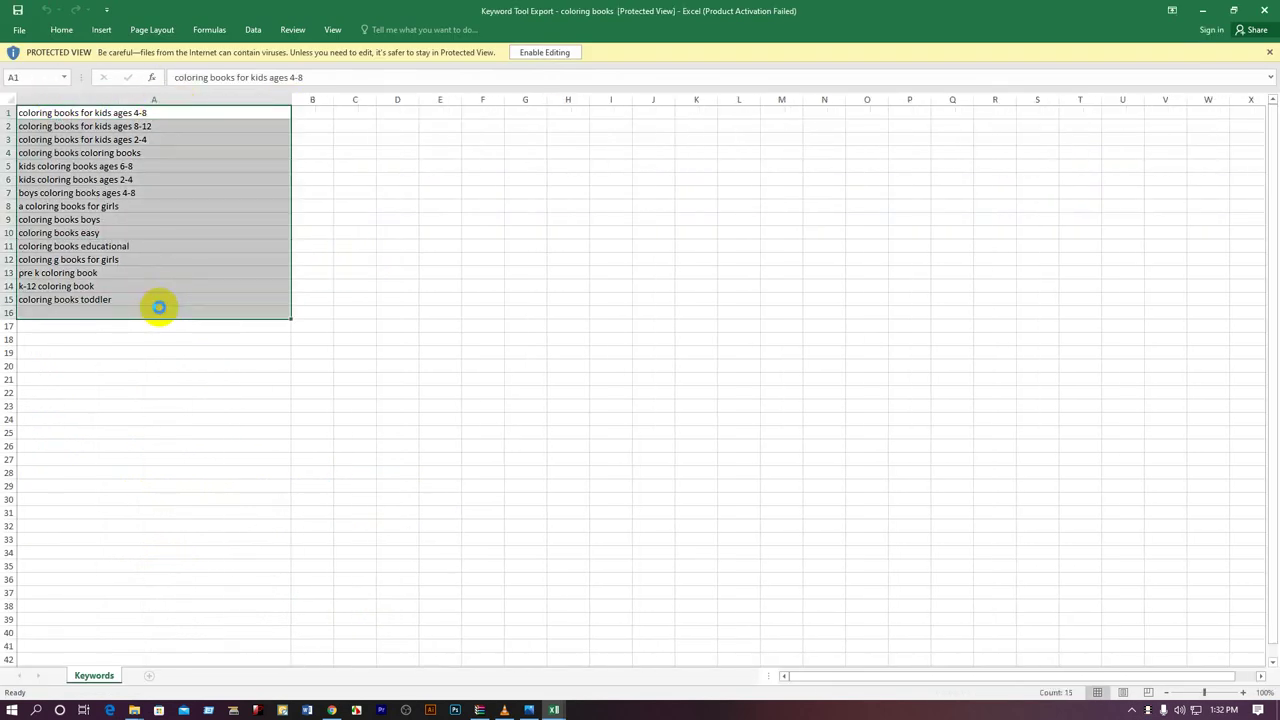
key("ctrl+c")
mouse_move(553, 709)
left_click(470, 650)
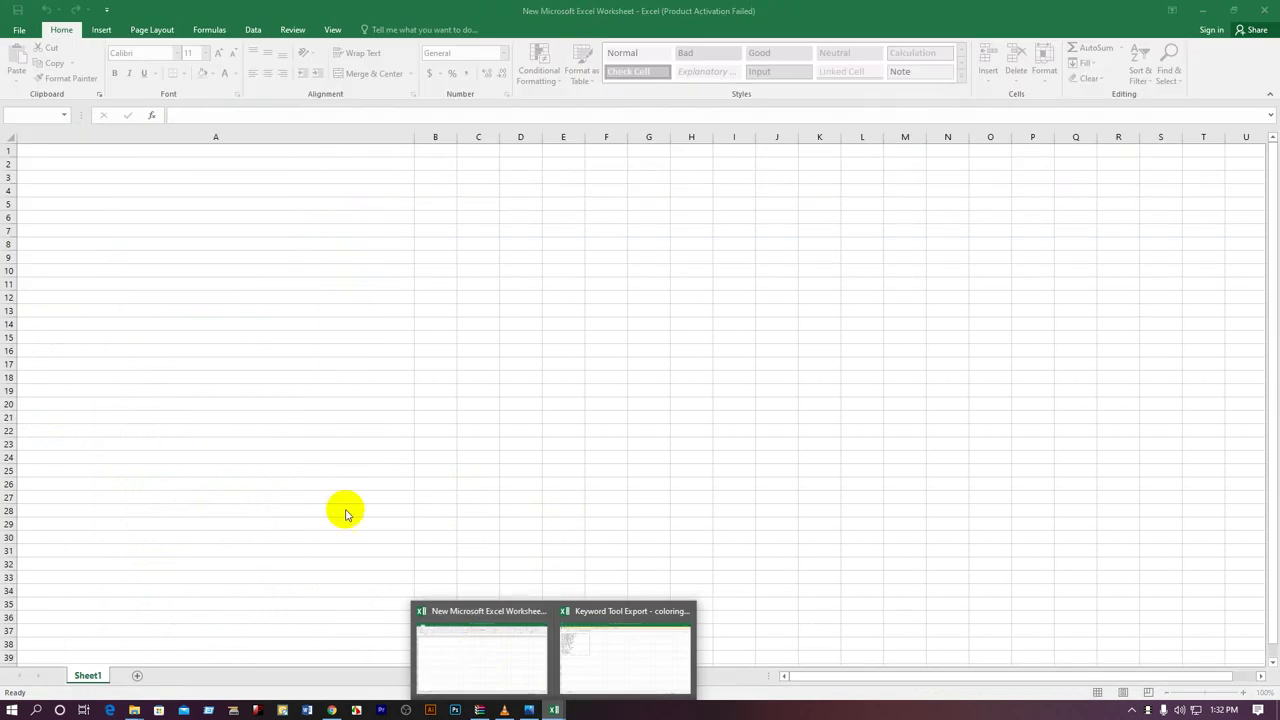
left_click(466, 640)
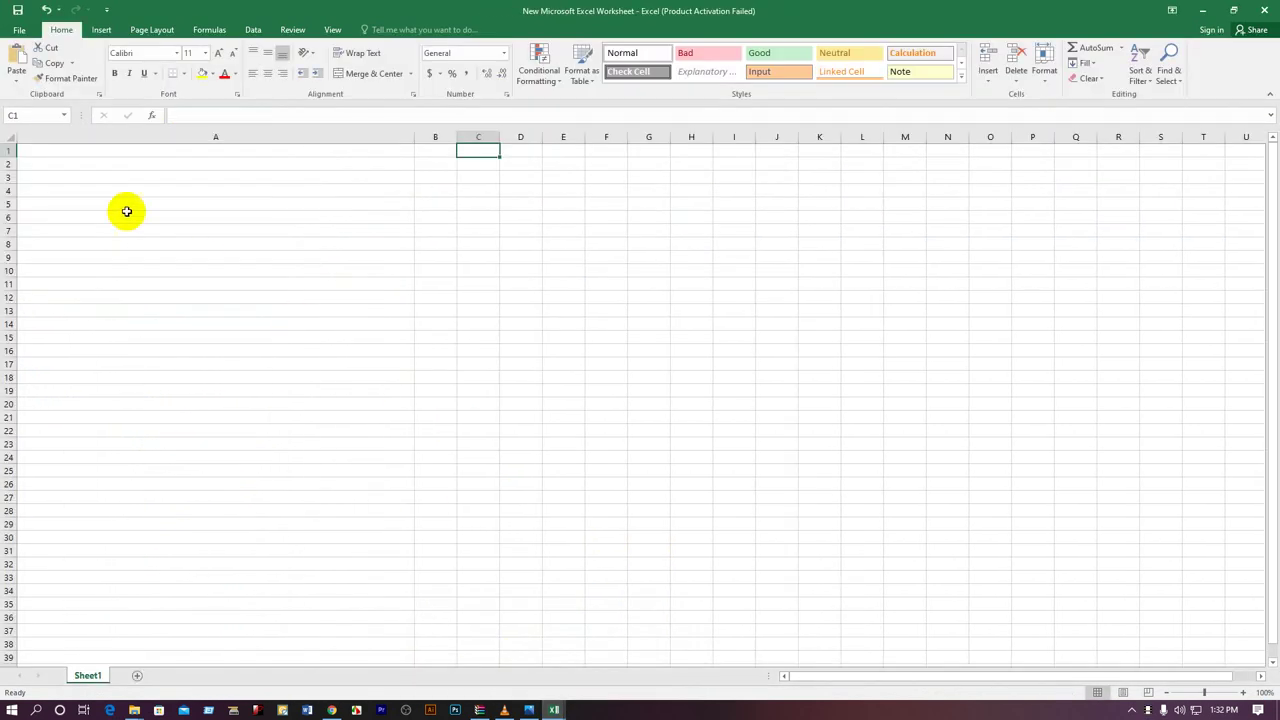
left_click(80, 163)
key("ctrl+v")
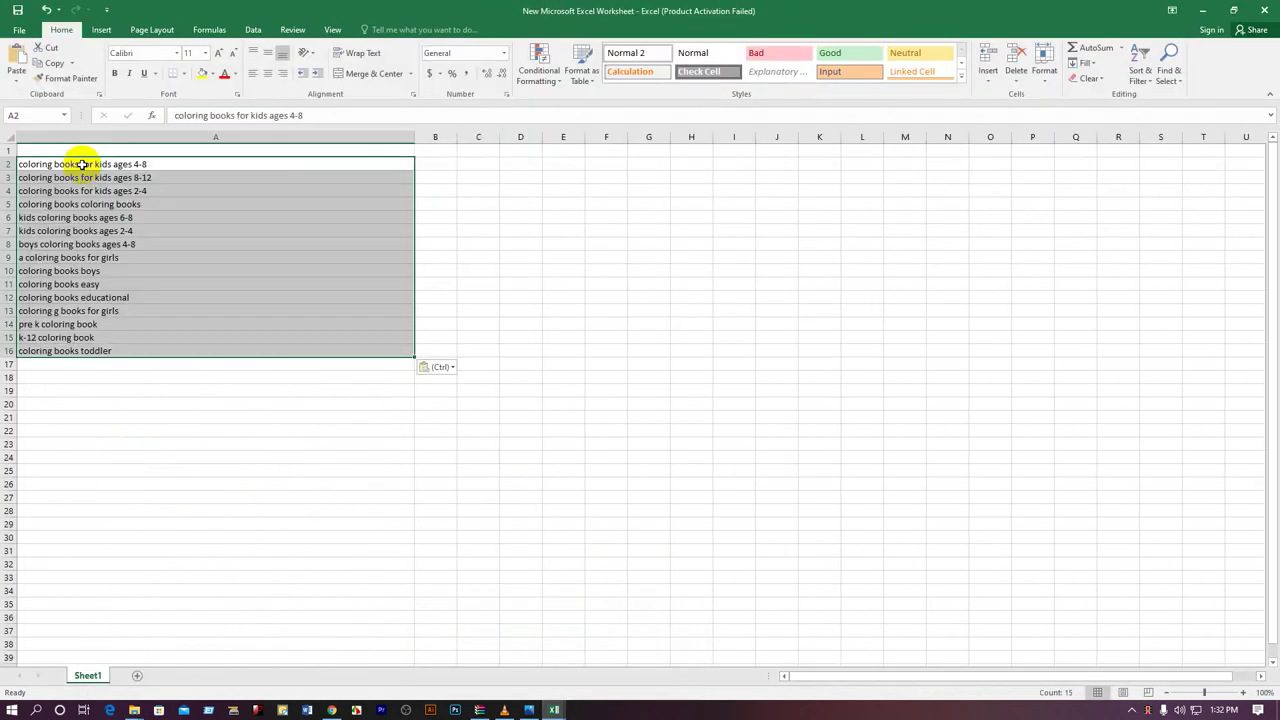
Step: Narrow column A of the new worksheet to fit its keywords more closely and minimize the exported workbook
left_click(451, 195)
left_click_drag(417, 136, 189, 170)
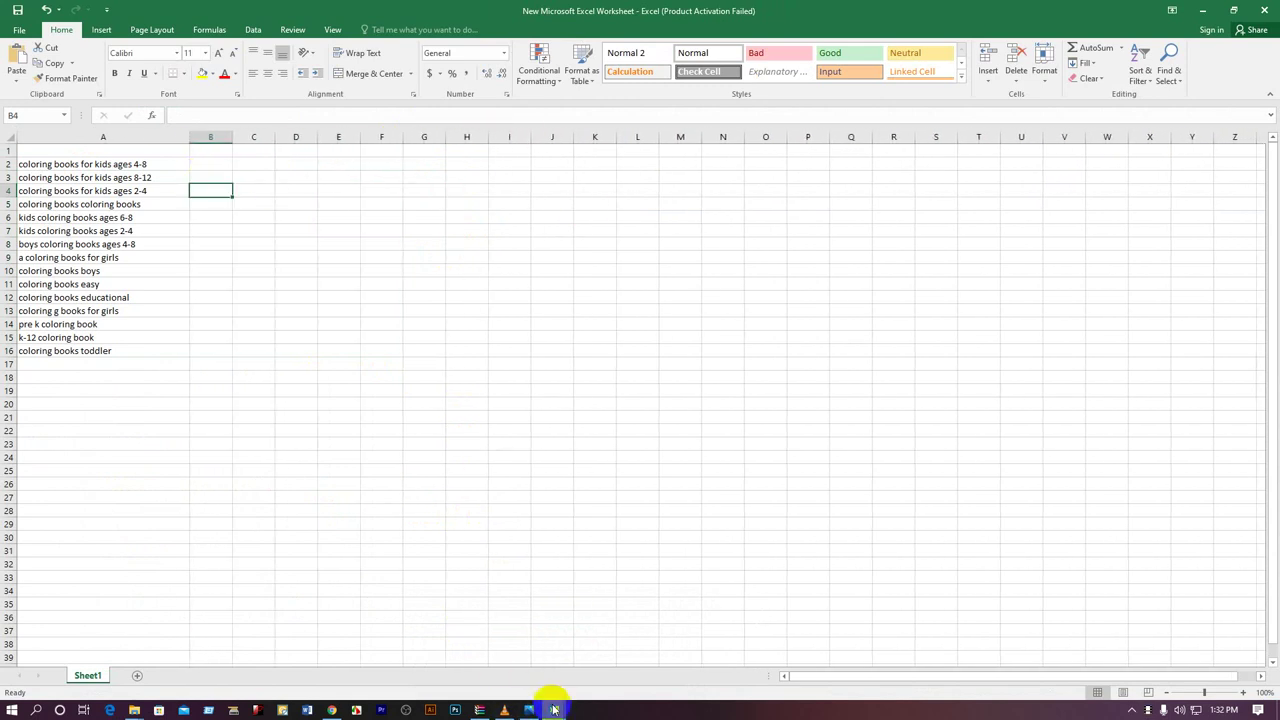
mouse_move(553, 706)
left_click(600, 671)
left_click(1201, 10)
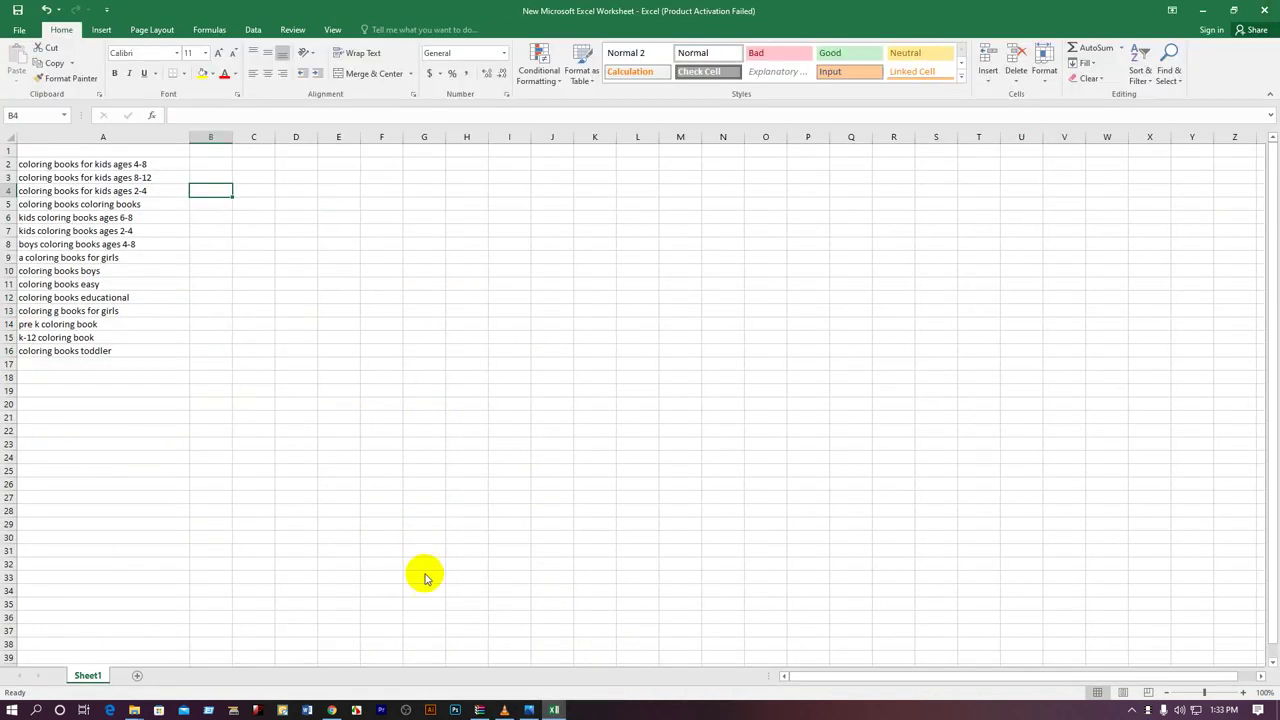
Step: In Keyword Tool, select activity books for kids ages 4-8 and ages 3-5, kids activity books ages 4-8, and toddler activity books ages 2-4
left_click(331, 710)
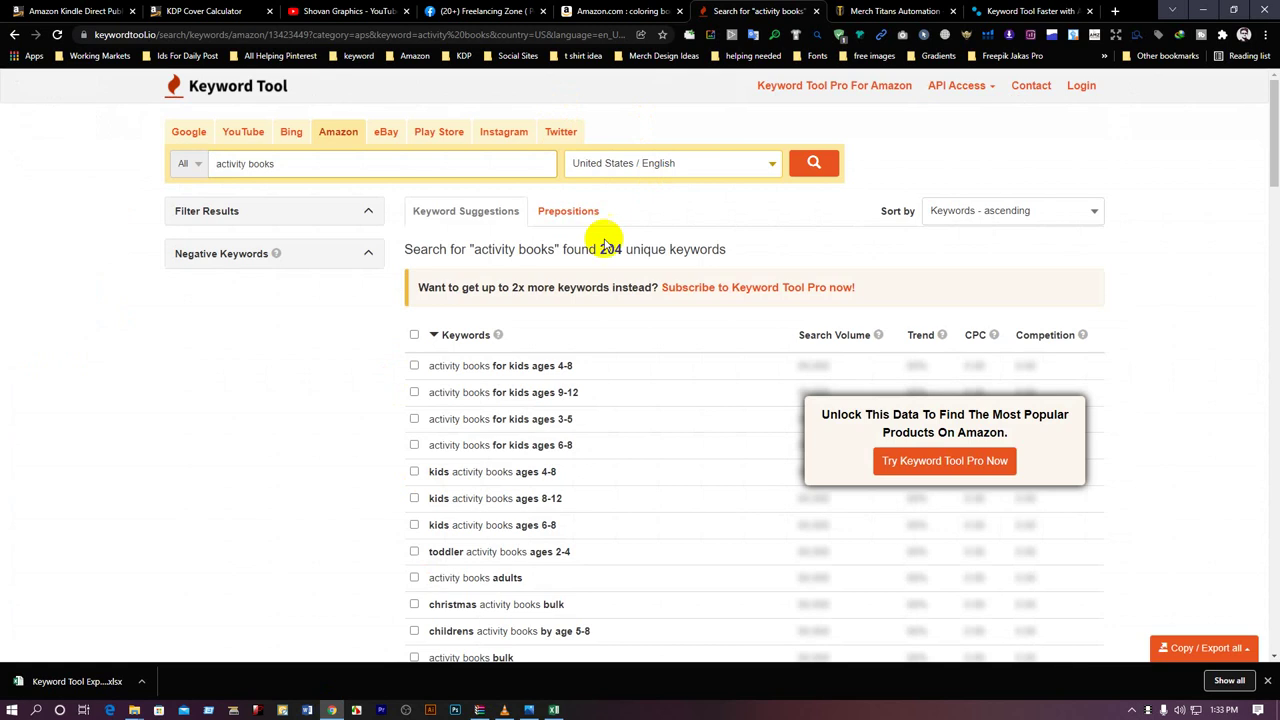
left_click(415, 366)
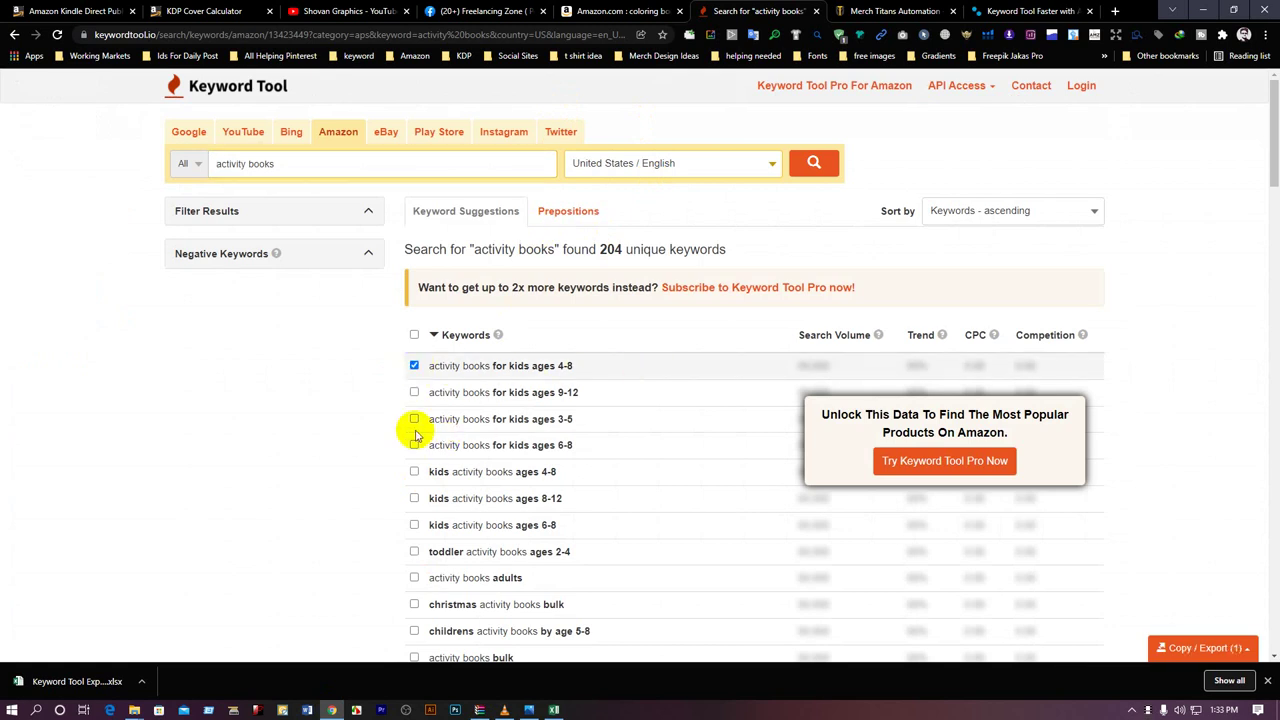
left_click(415, 420)
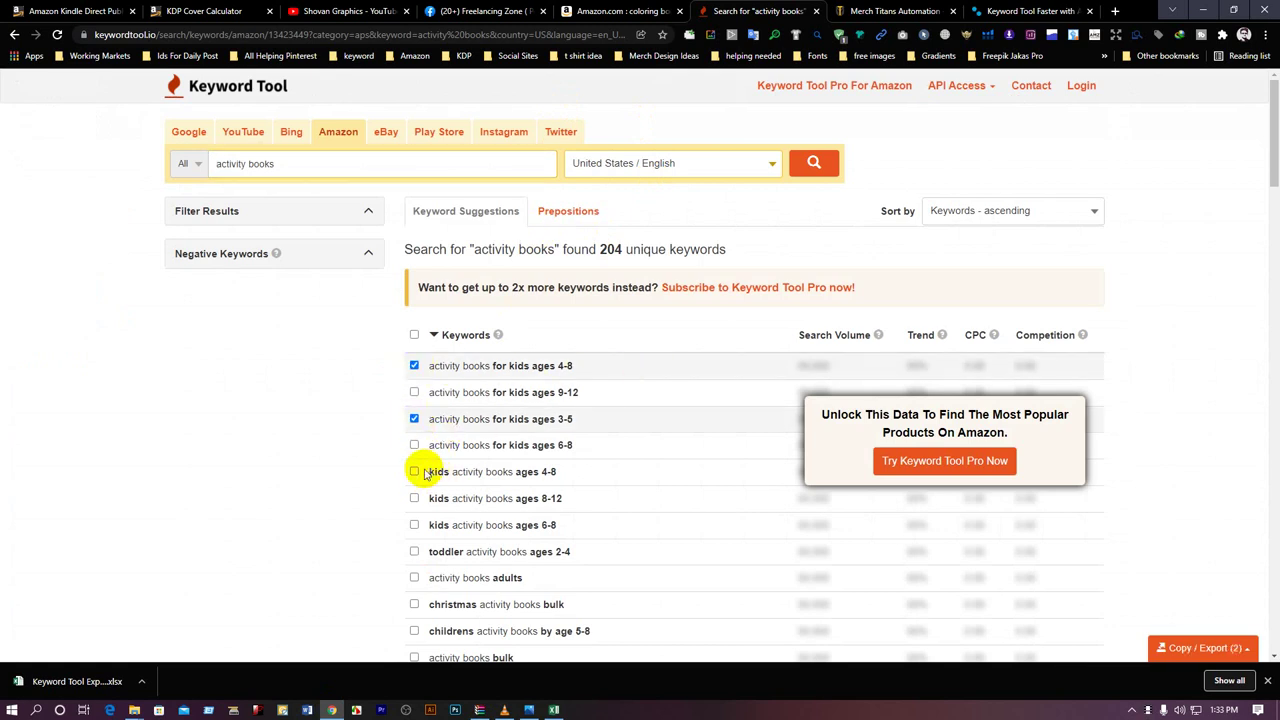
left_click(414, 472)
scroll(412, 478, "down", 2)
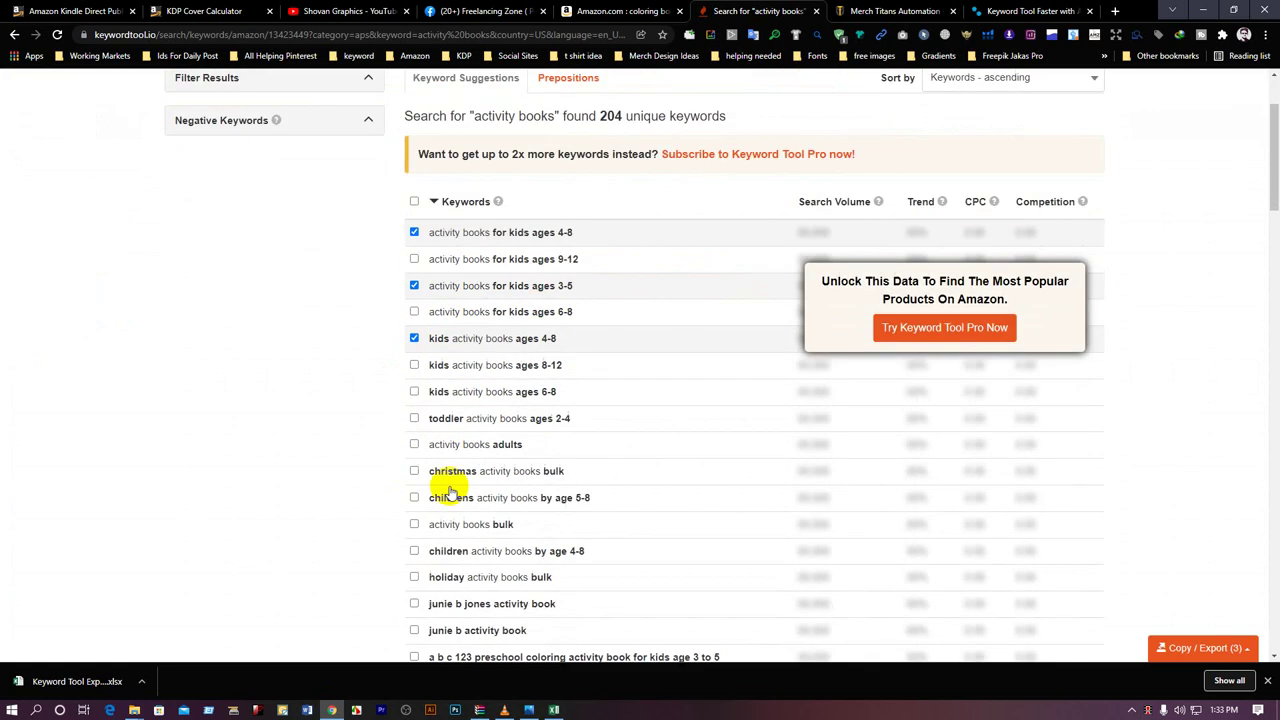
left_click(414, 419)
Step: Add activity books coloring, activity books children and activity books elementary to the selected keywords
scroll(550, 437, "down", 2)
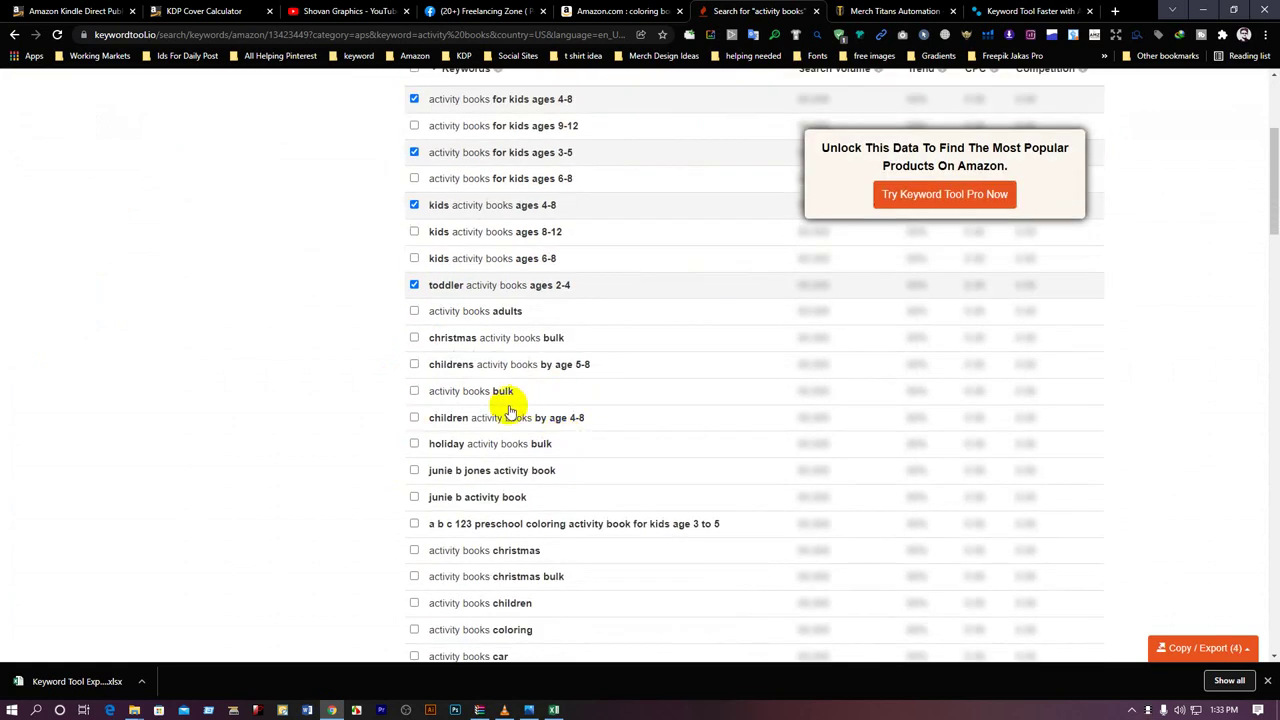
scroll(510, 410, "down", 4)
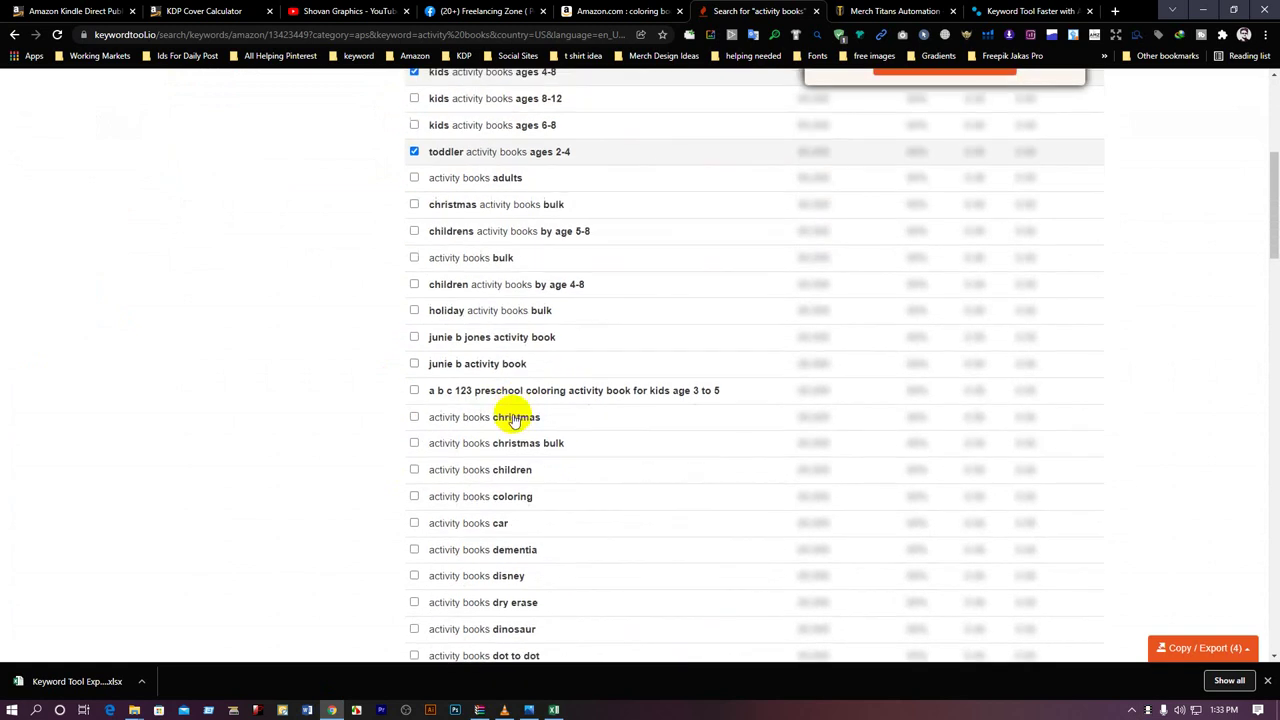
left_click(414, 364)
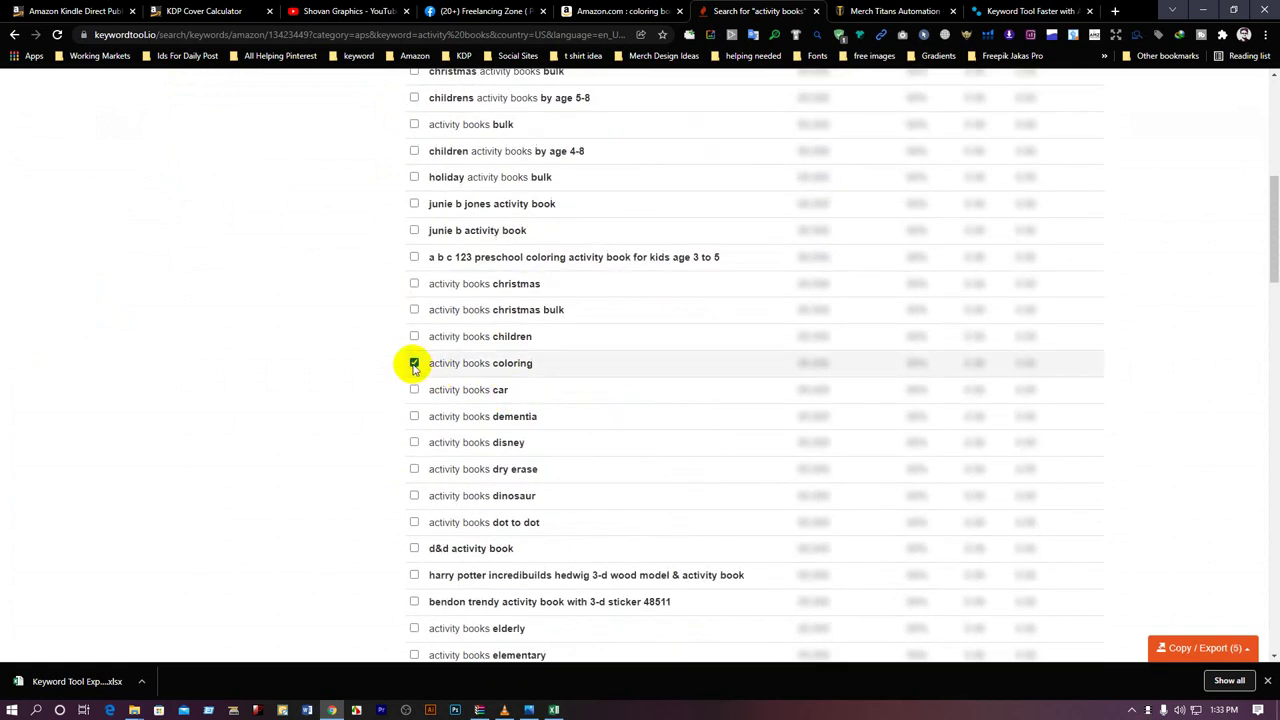
left_click(414, 337)
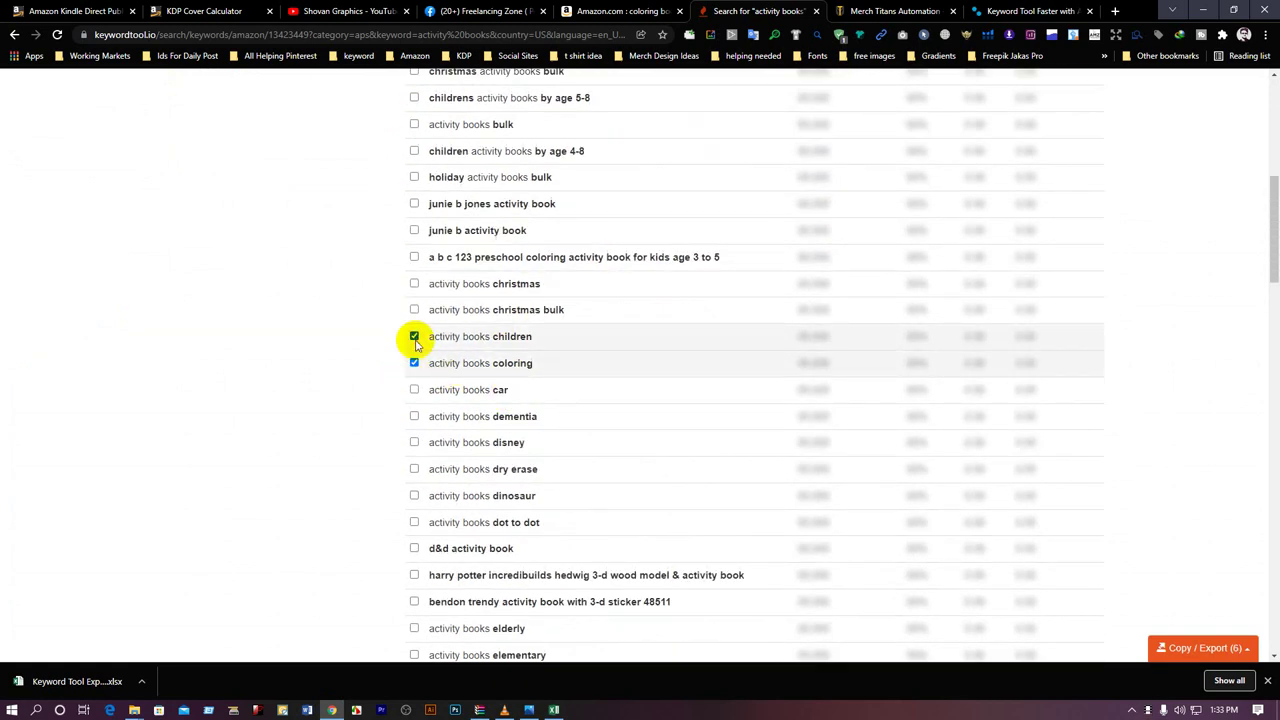
scroll(474, 323, "down", 3)
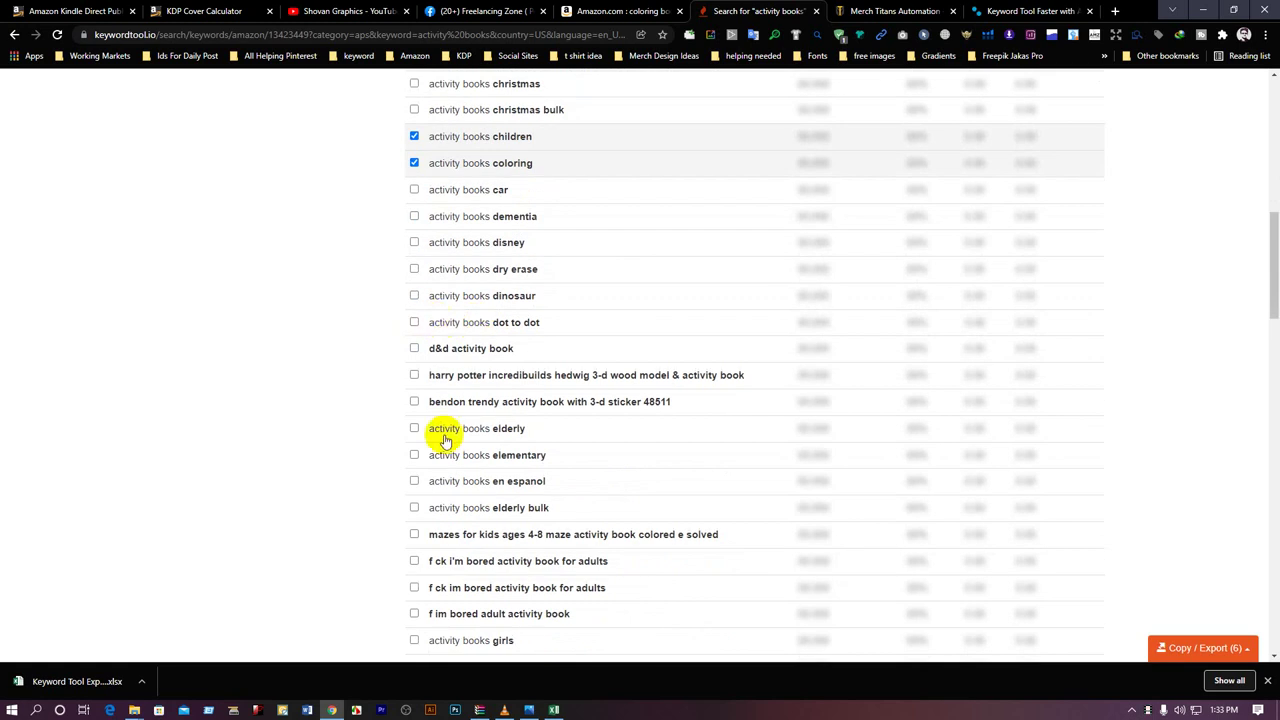
left_click(414, 454)
scroll(545, 480, "down", 4)
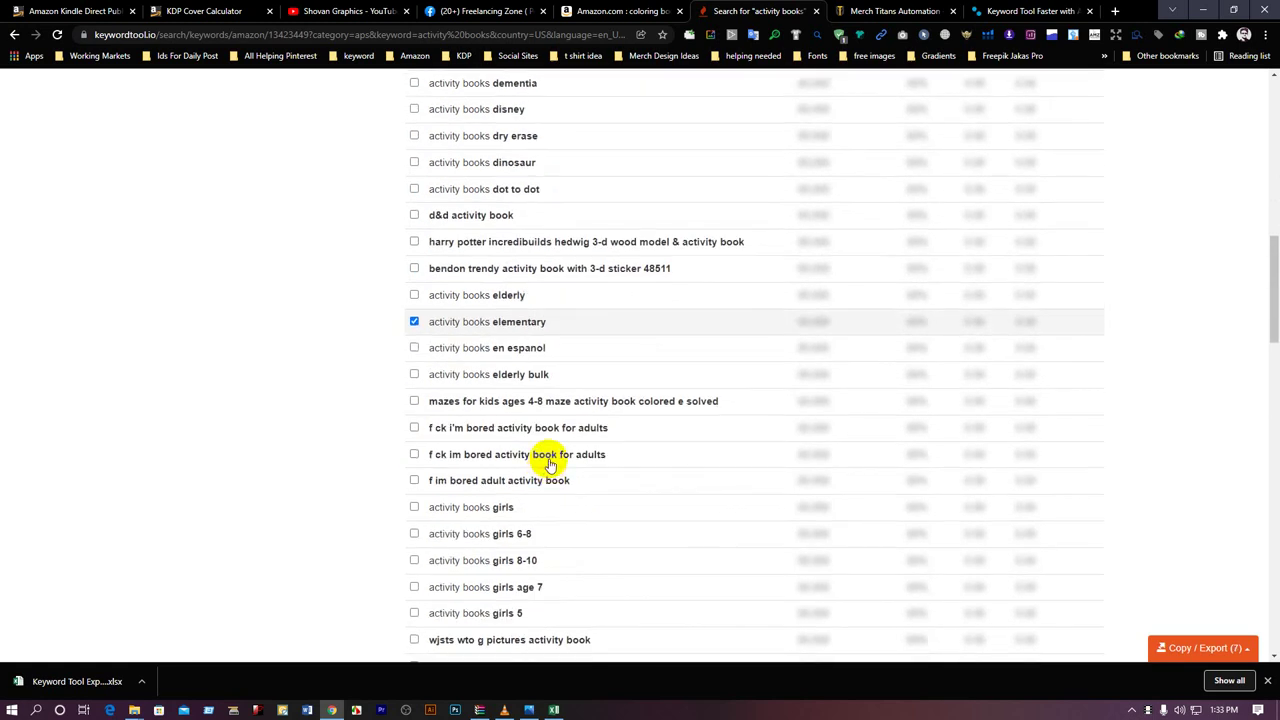
Step: Add activity books kindergarten, activity books kids 9-12, pre k activity books, and pre k activity books for 4-5 years old to the selected keywords
scroll(564, 433, "down", 2)
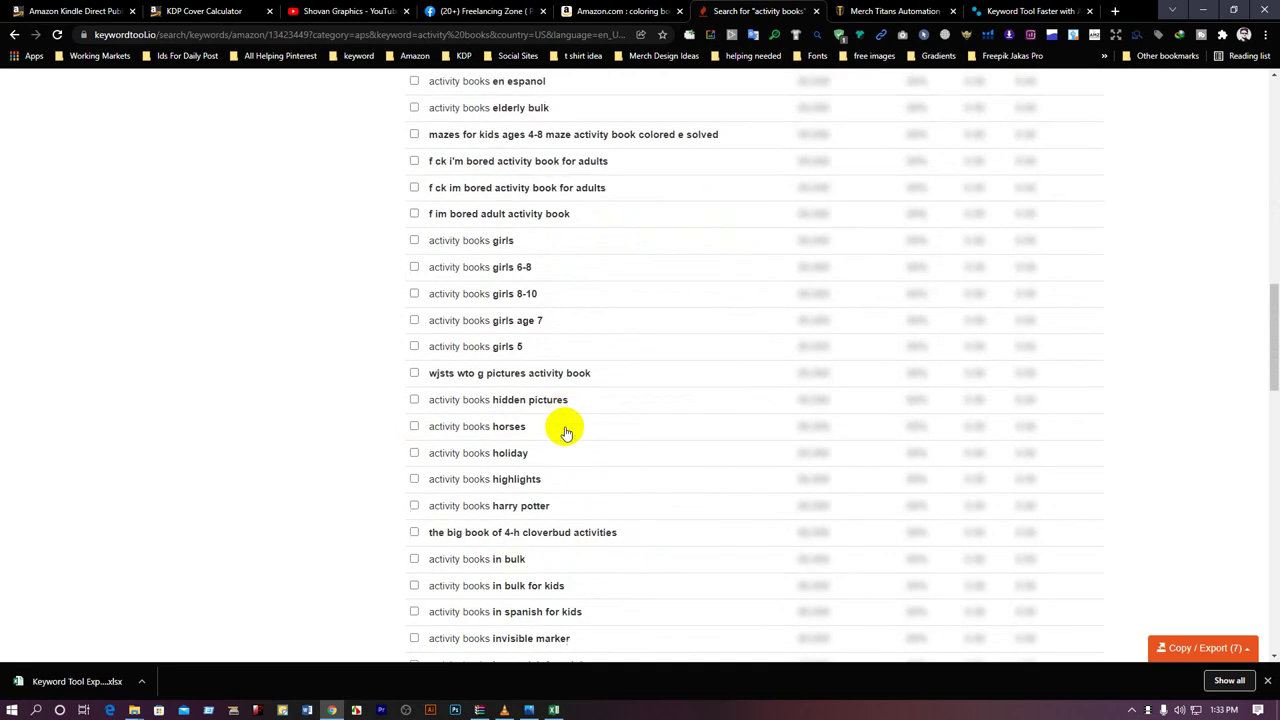
scroll(568, 418, "down", 4)
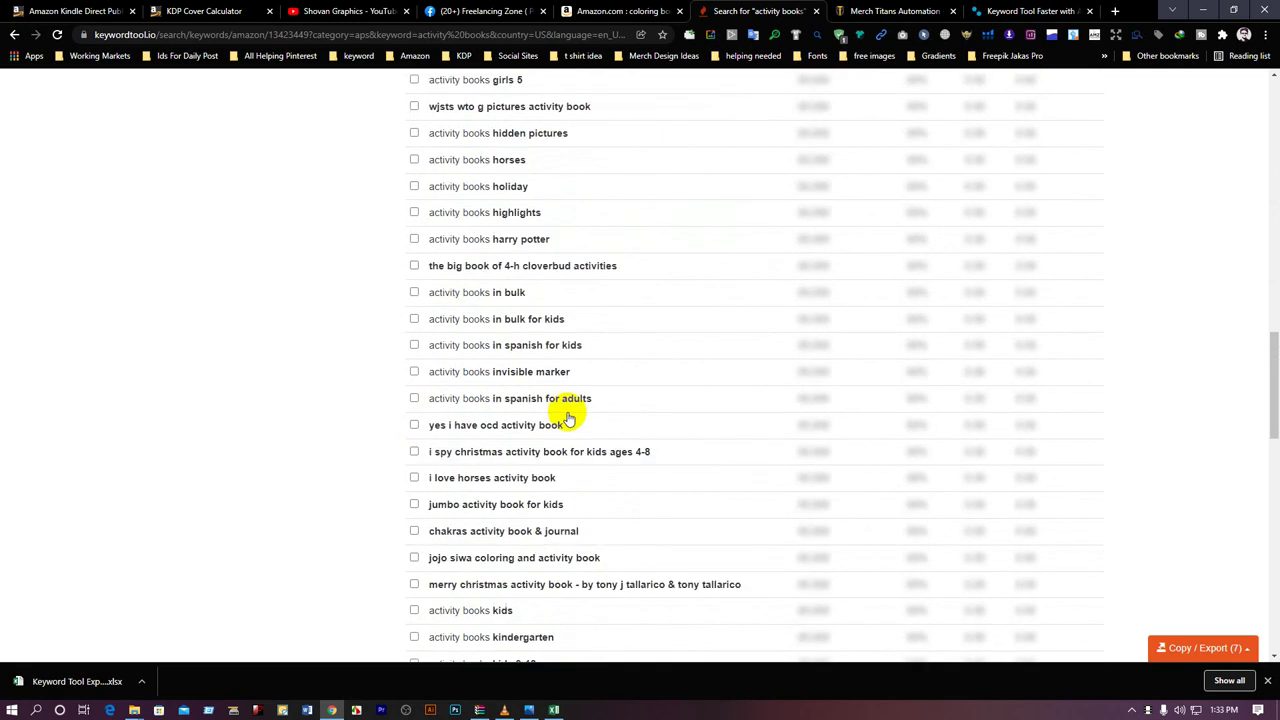
scroll(460, 408, "down", 1)
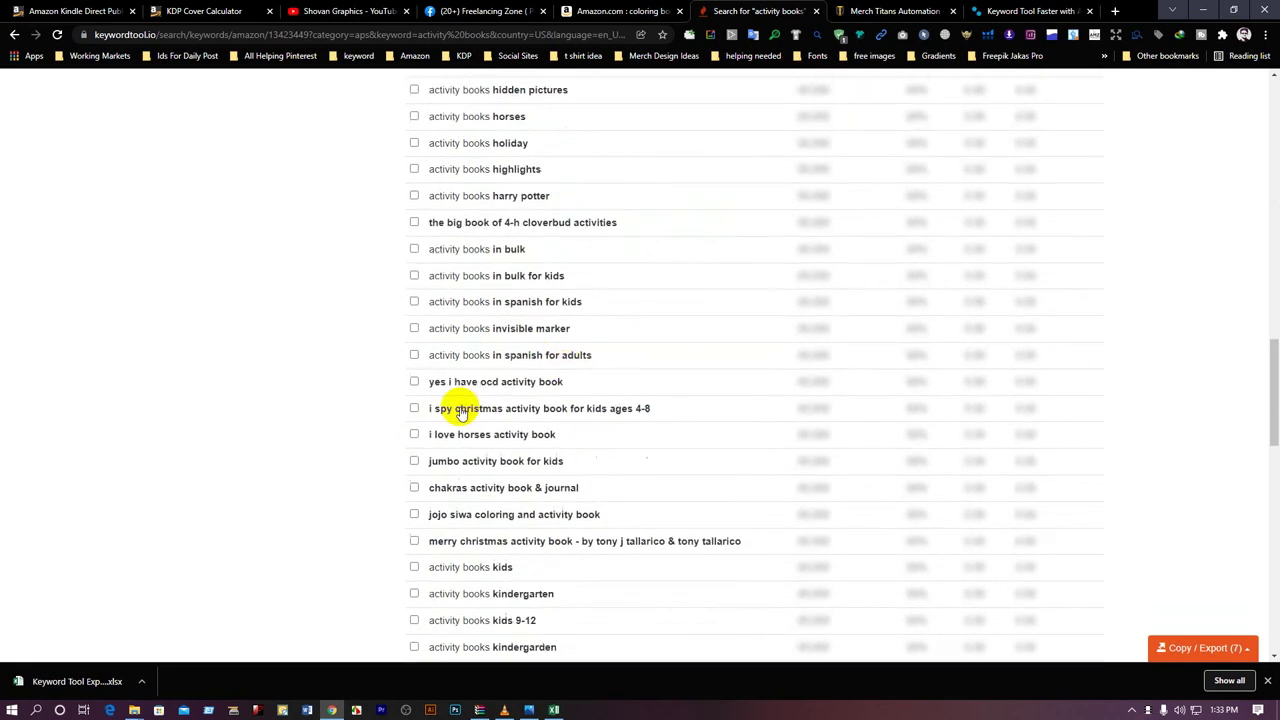
scroll(413, 472, "down", 2)
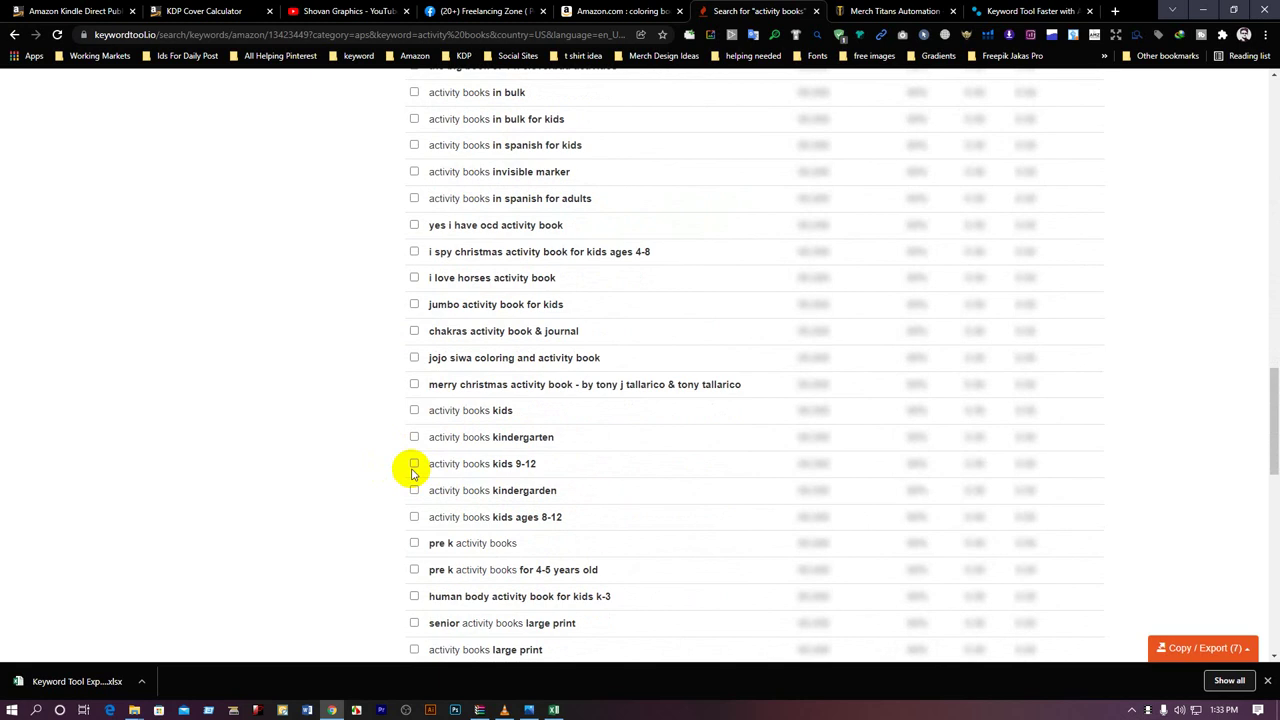
scroll(413, 472, "down", 1)
left_click(414, 398)
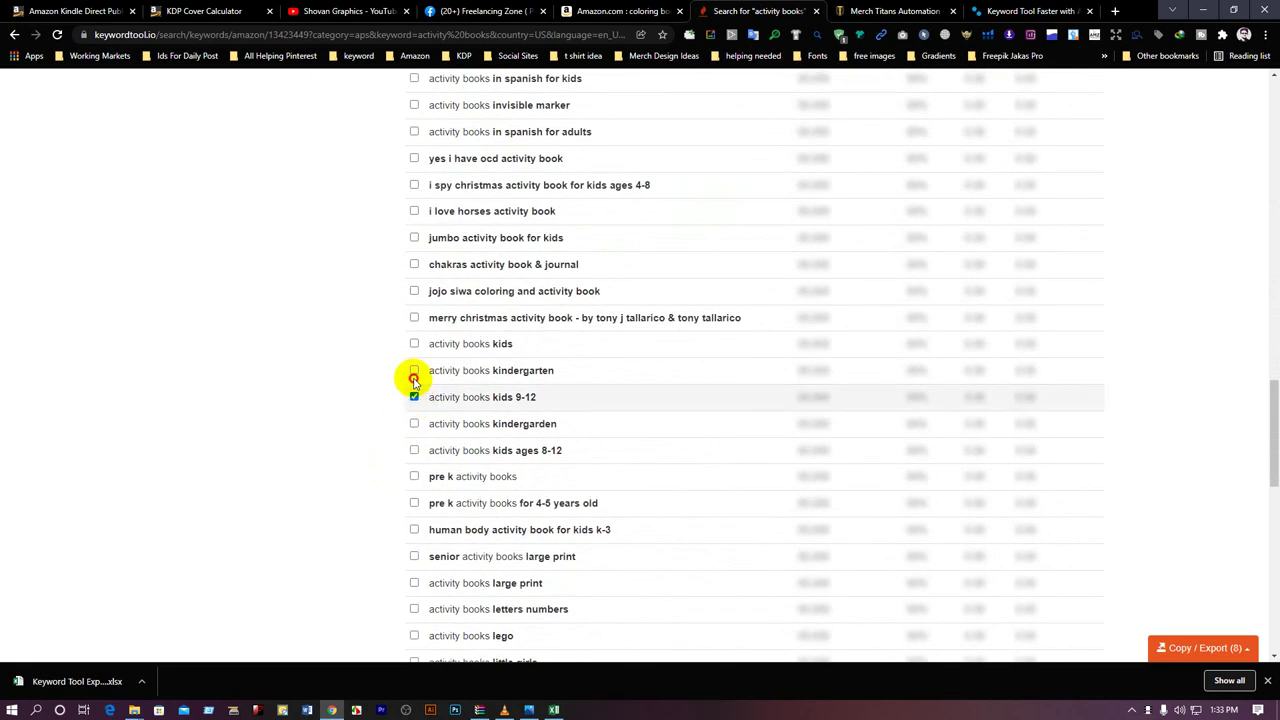
left_click(413, 372)
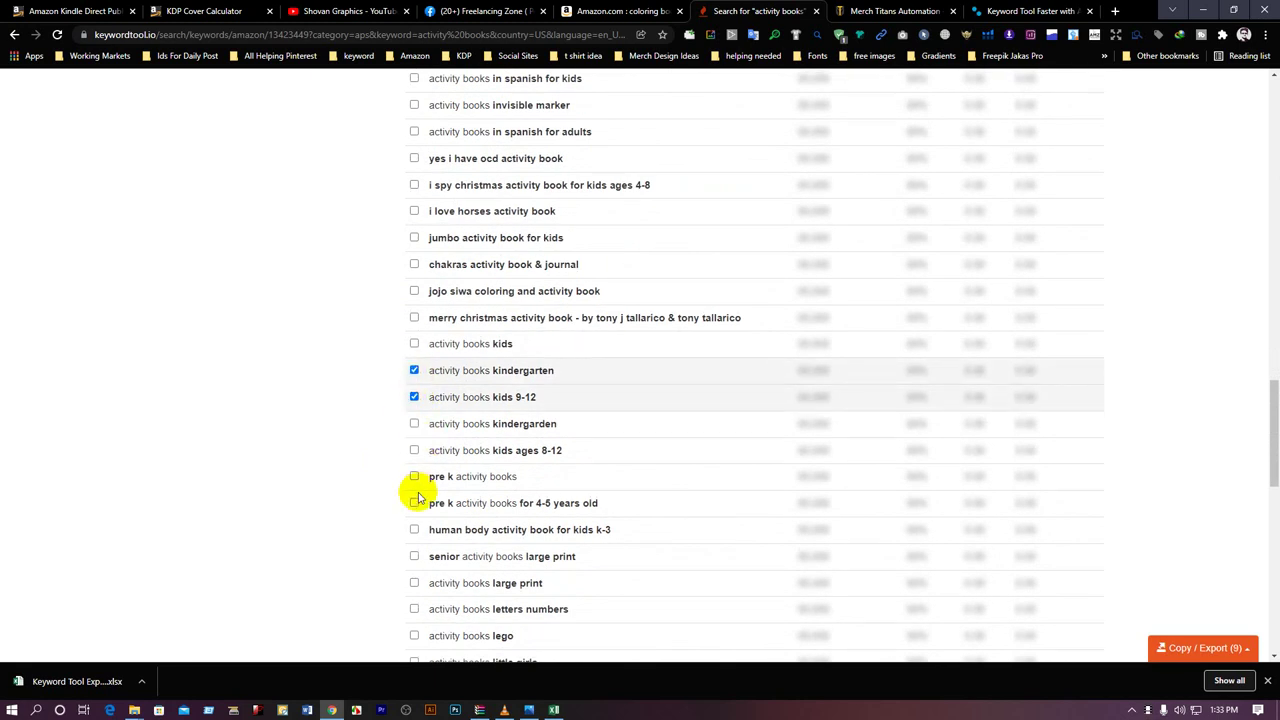
left_click(415, 477)
left_click(414, 504)
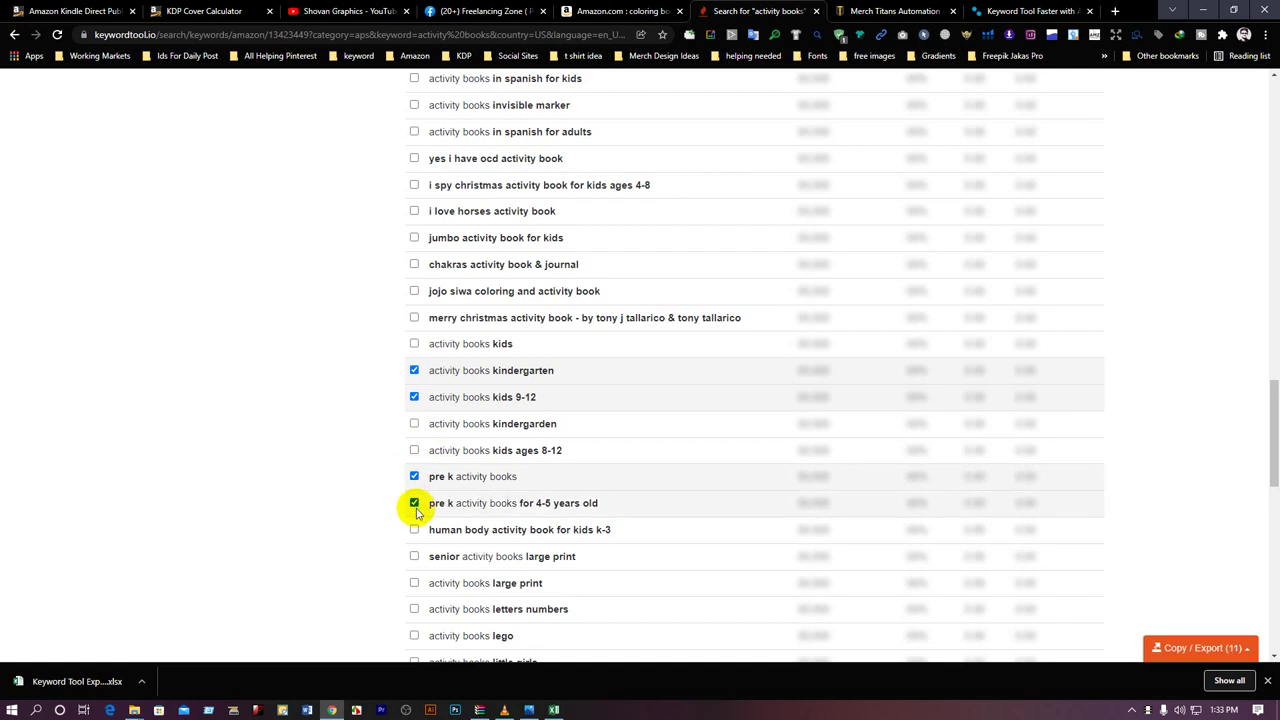
Step: Export the selected activity book keywords to Excel and open the downloaded Keyword Tool Export - activity books file from the Downloads folder
scroll(409, 563, "down", 2)
scroll(409, 566, "down", 3)
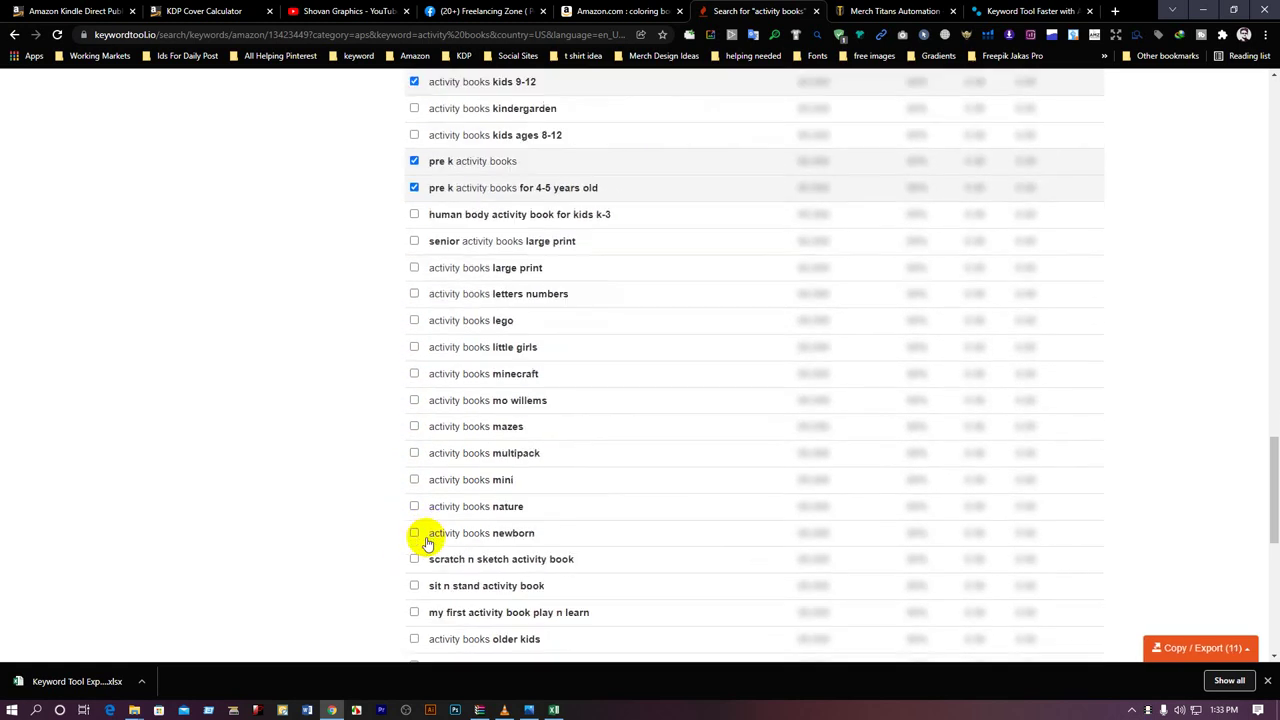
scroll(428, 540, "down", 5)
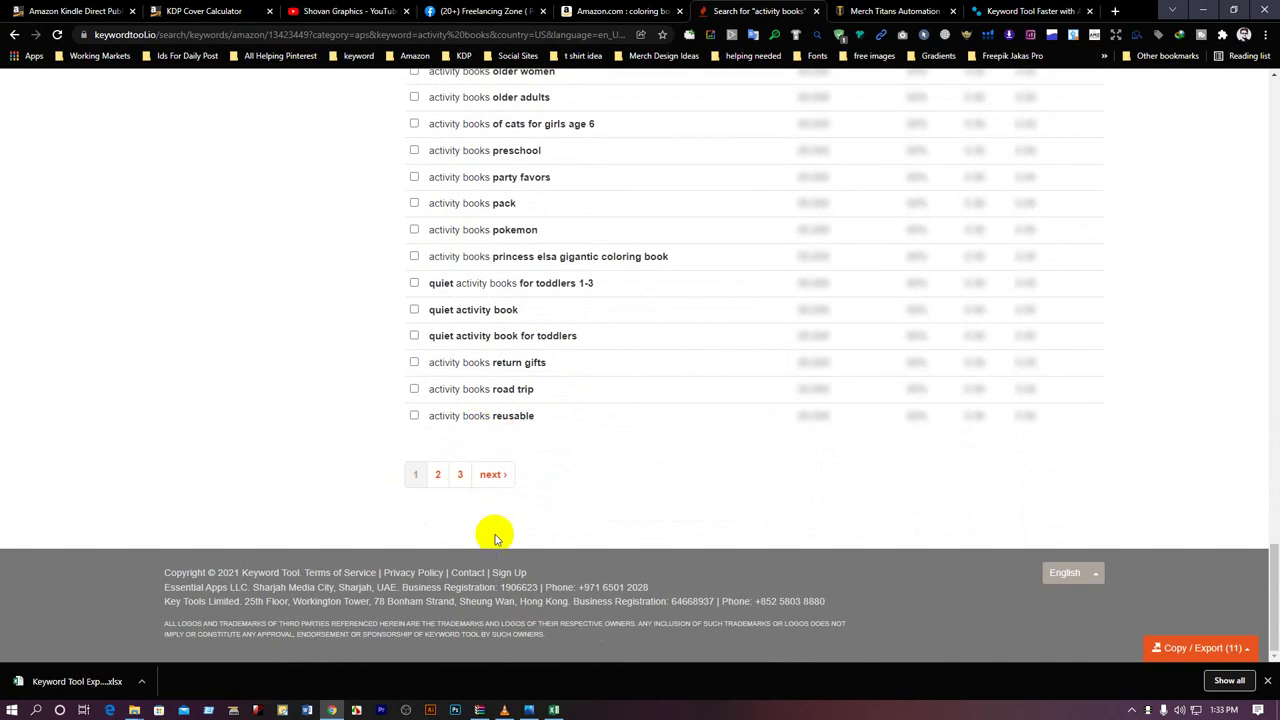
left_click(1232, 648)
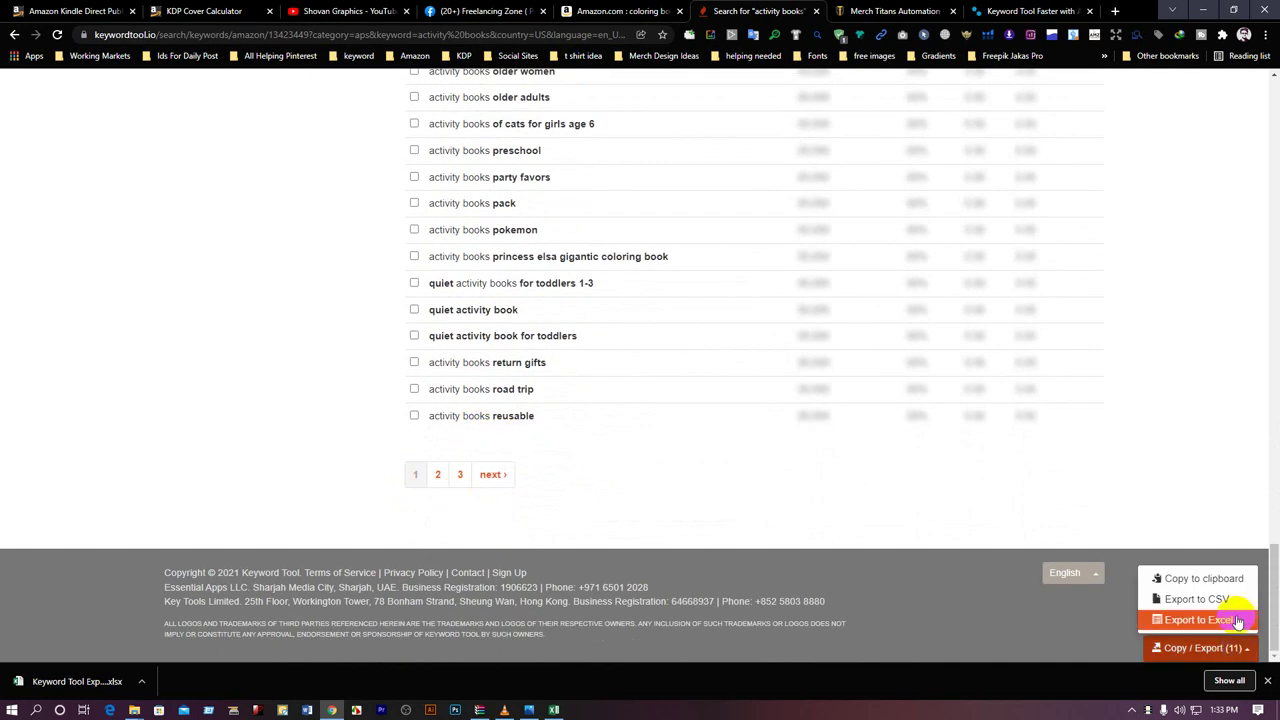
left_click(1223, 621)
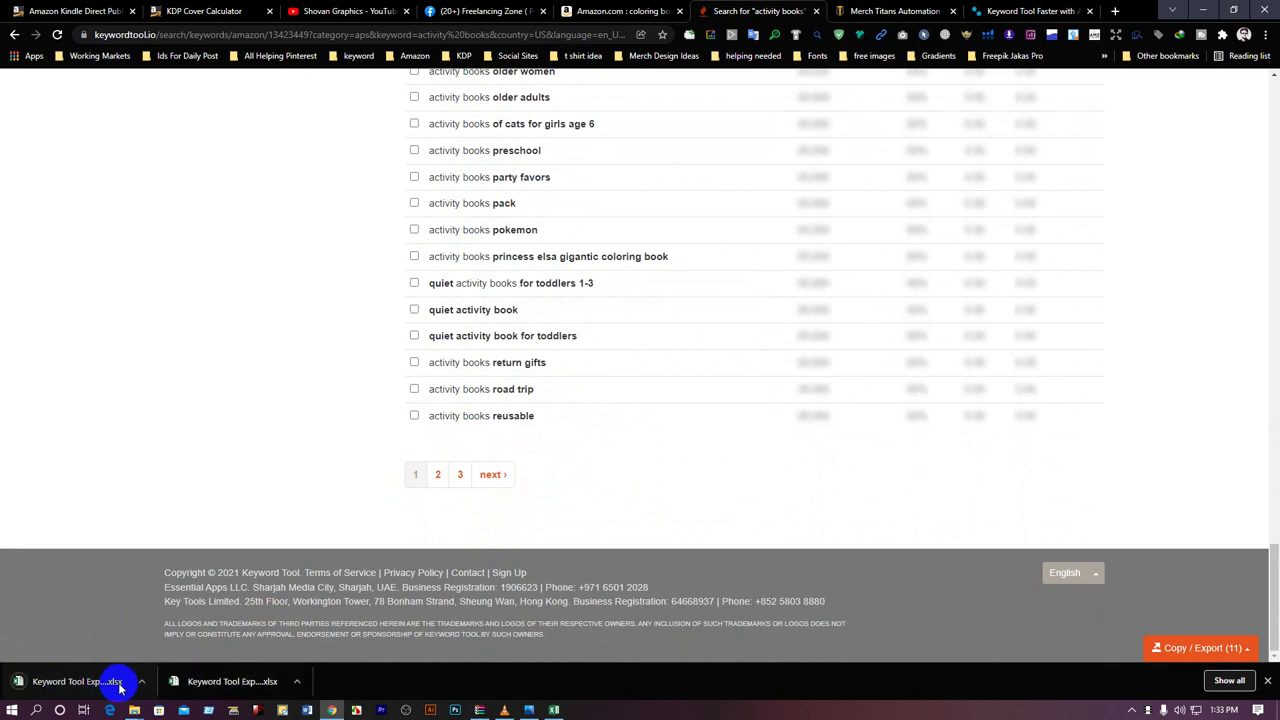
left_click(143, 683)
left_click(163, 634)
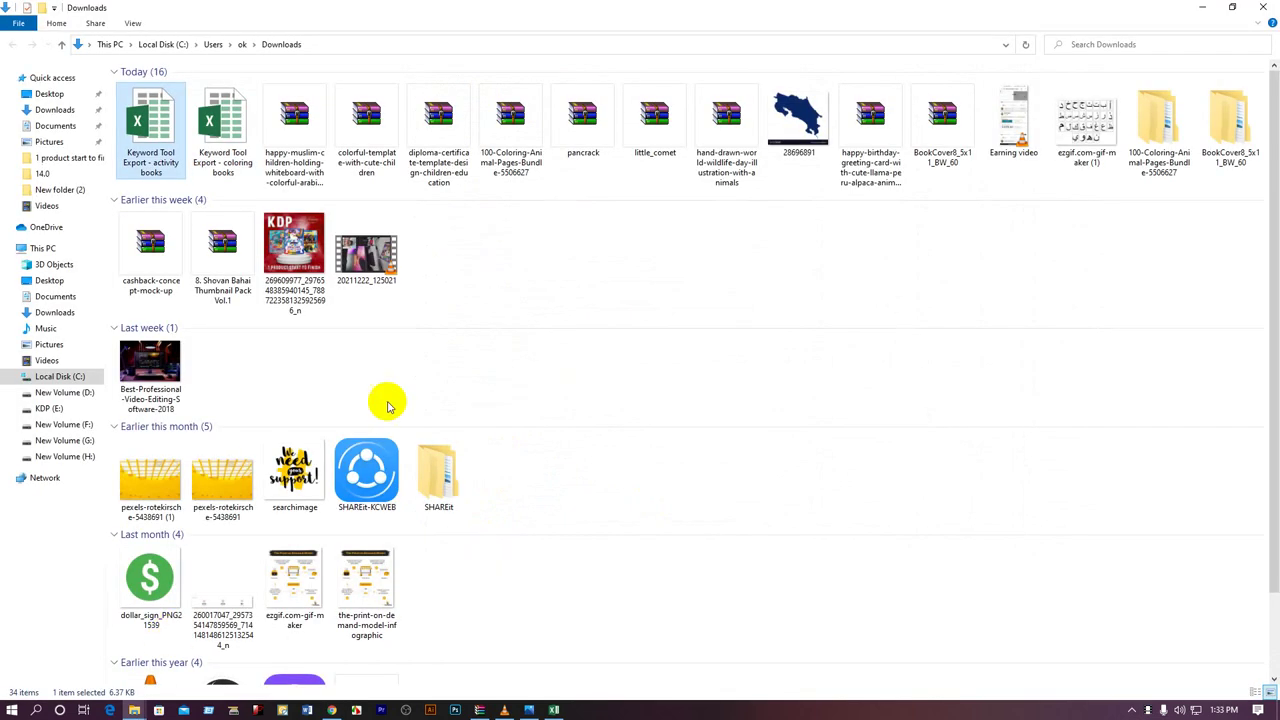
double_click(148, 128)
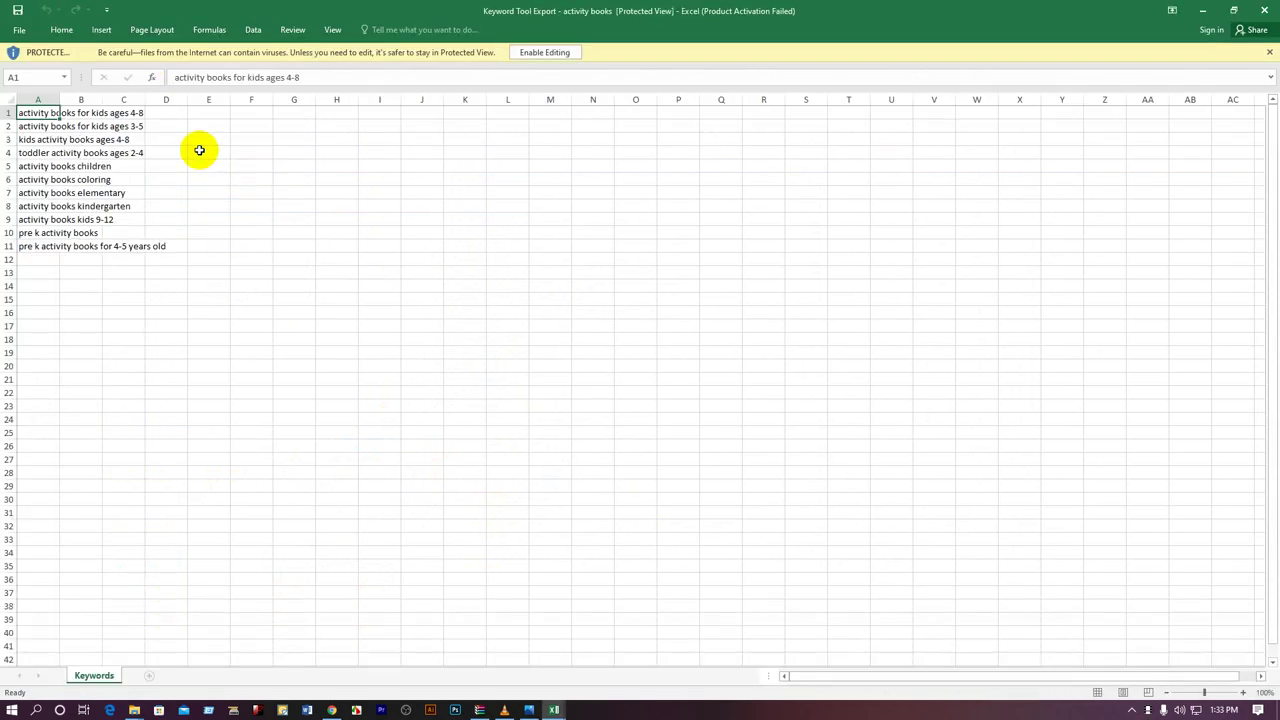
Step: Copy all the exported activity book keywords into New Microsoft Excel Worksheet, starting at cell B2, and widen column B to fit them
mouse_move(62, 100)
left_mouse_down()
mouse_move(193, 100)
mouse_move(163, 163)
mouse_move(170, 255)
left_mouse_up()
key("ctrl+c")
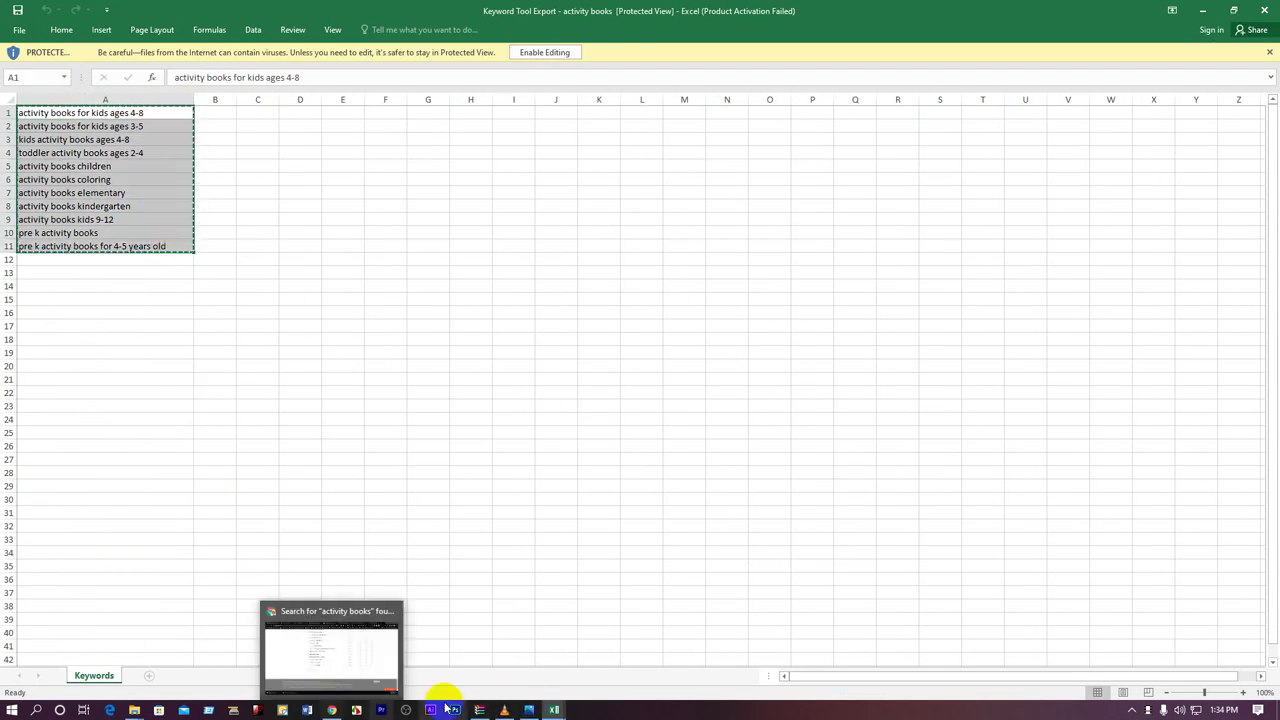
mouse_move(553, 706)
left_click(548, 680)
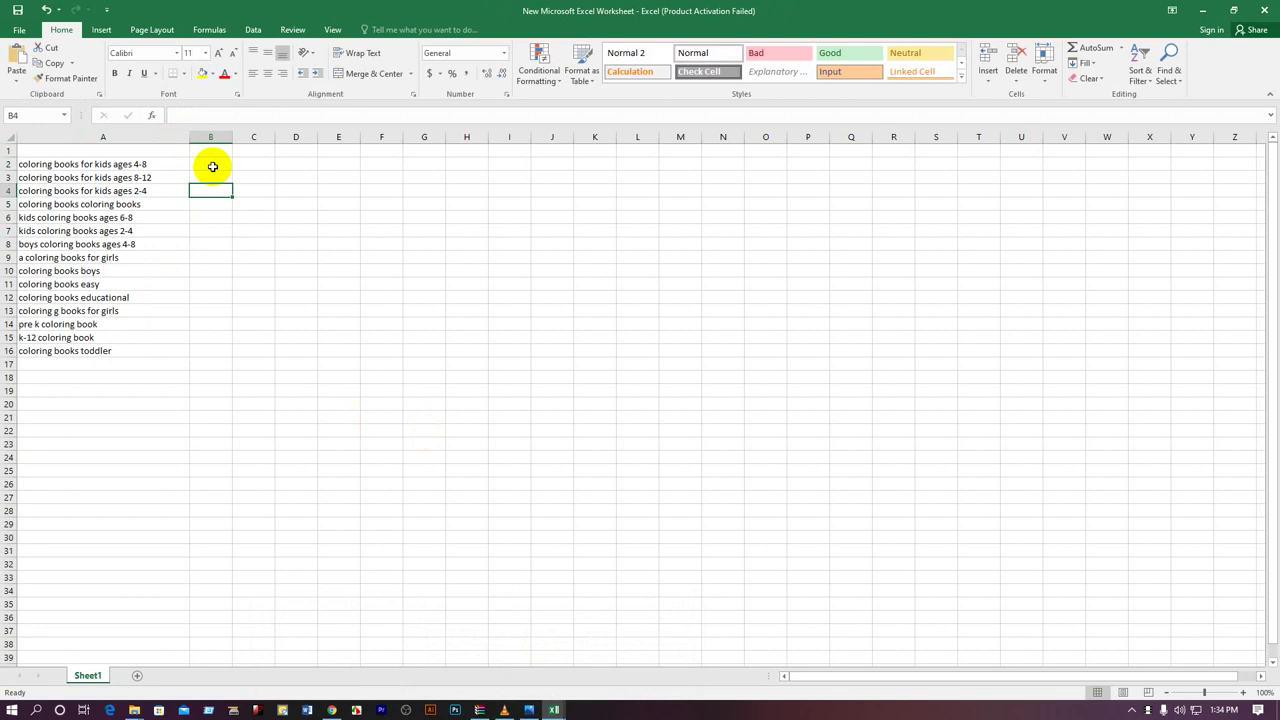
left_click(215, 164)
key("ctrl+v")
left_click_drag(232, 136, 363, 143)
left_click(428, 284)
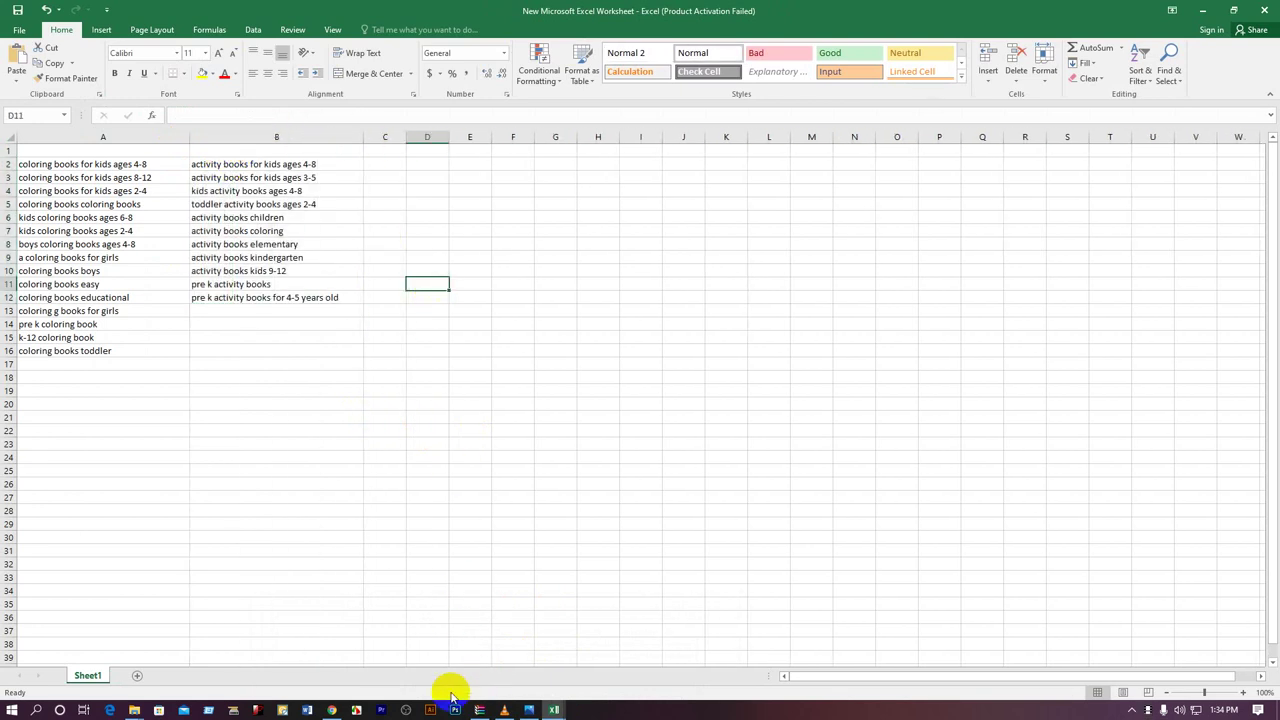
Step: Switch back to Chrome and return to the search area of the Amazon coloring books results page
mouse_move(333, 708)
left_click(330, 677)
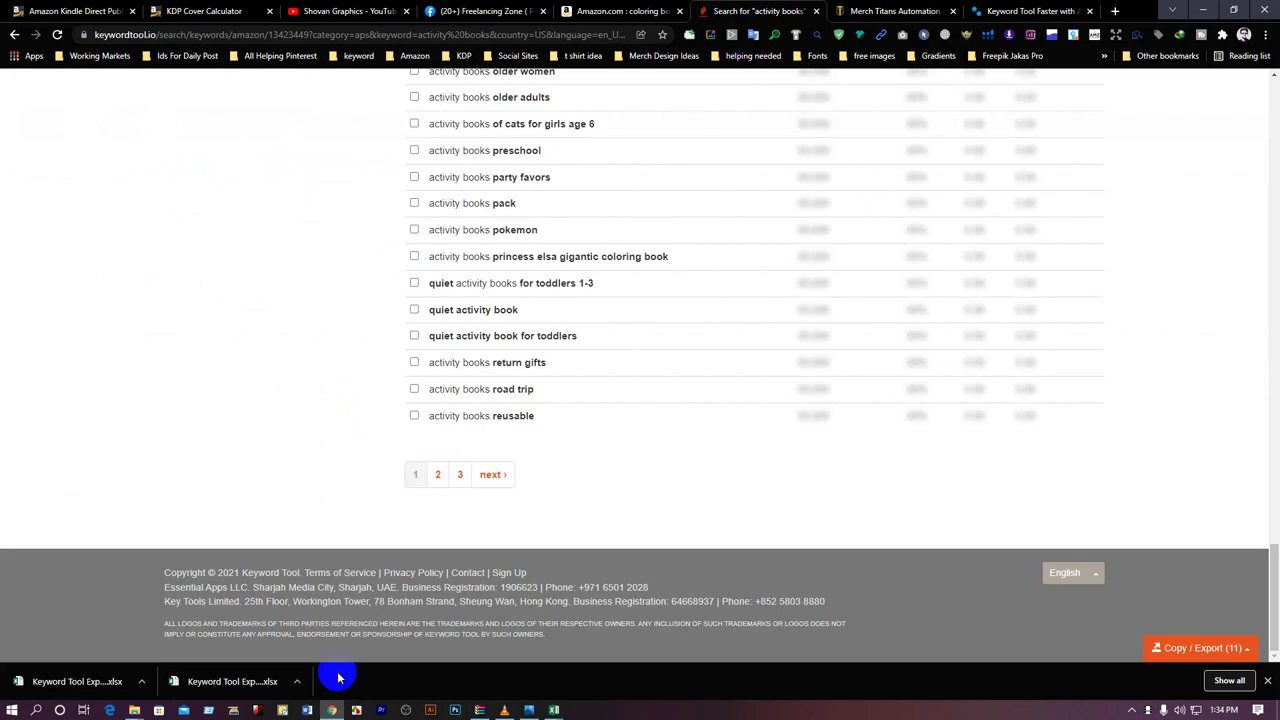
scroll(502, 107, "up", 15)
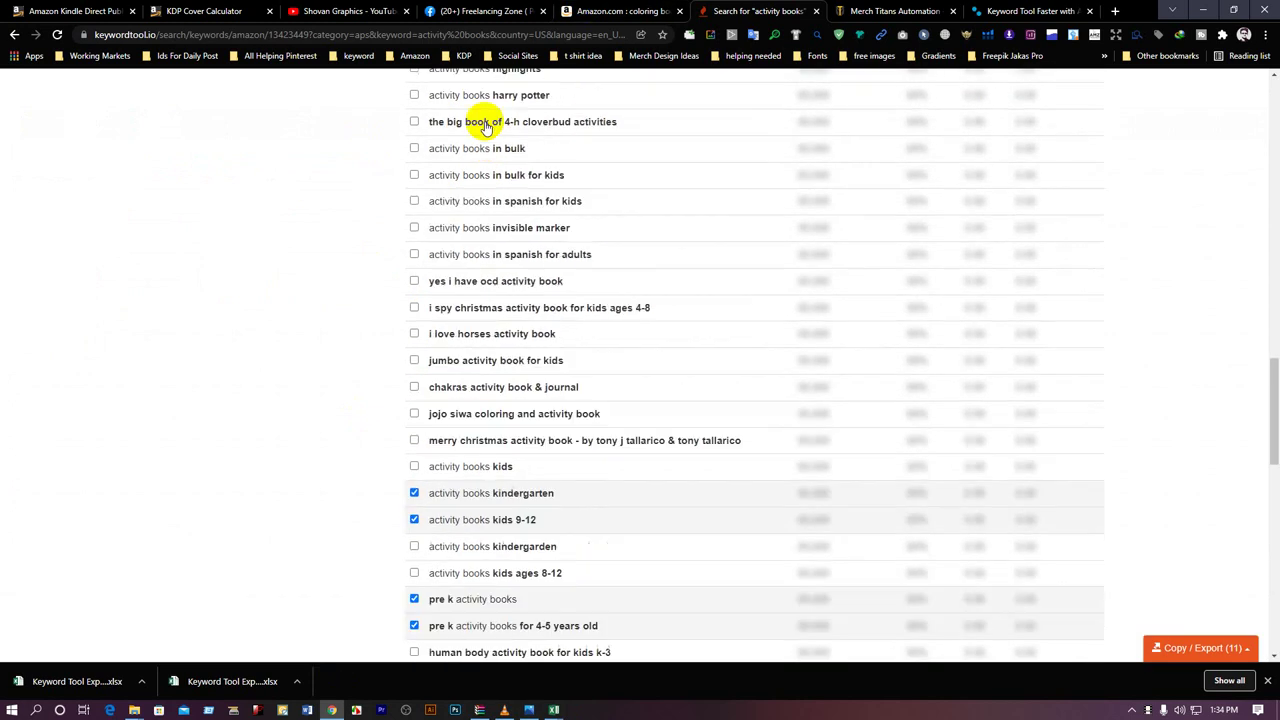
scroll(303, 131, "down", 15)
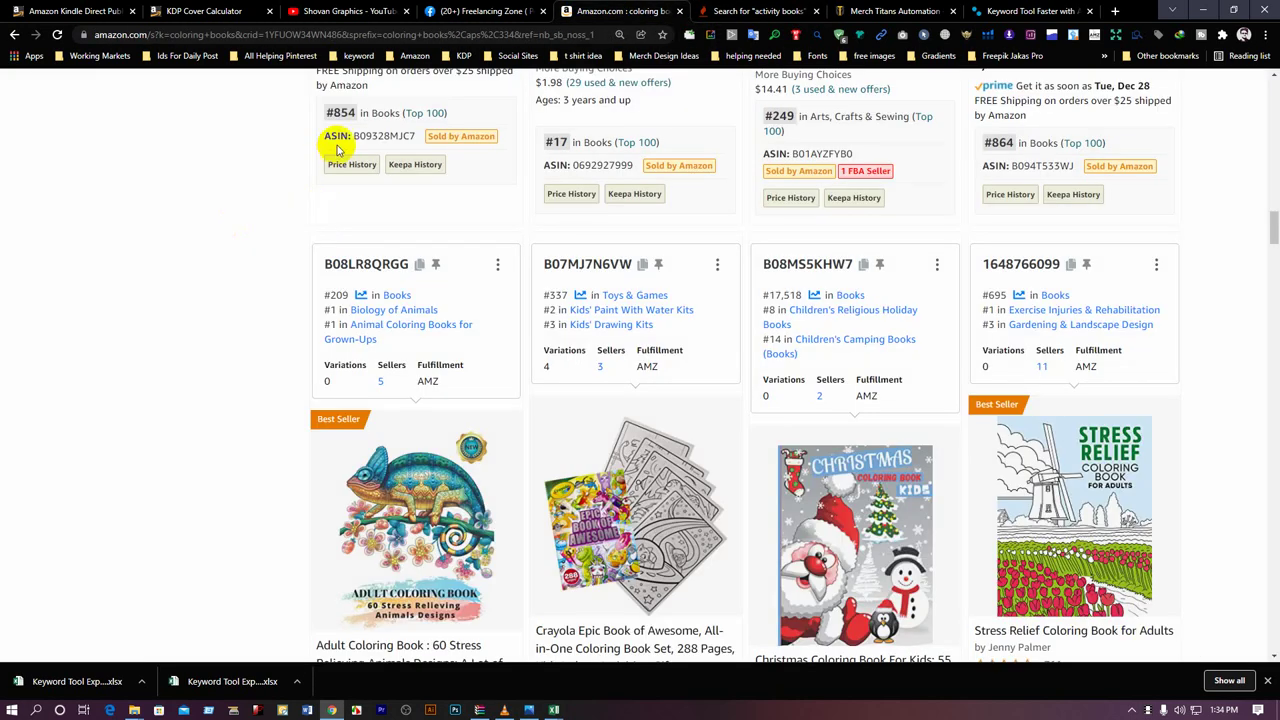
scroll(330, 145, "up", 15)
scroll(315, 128, "up", 6)
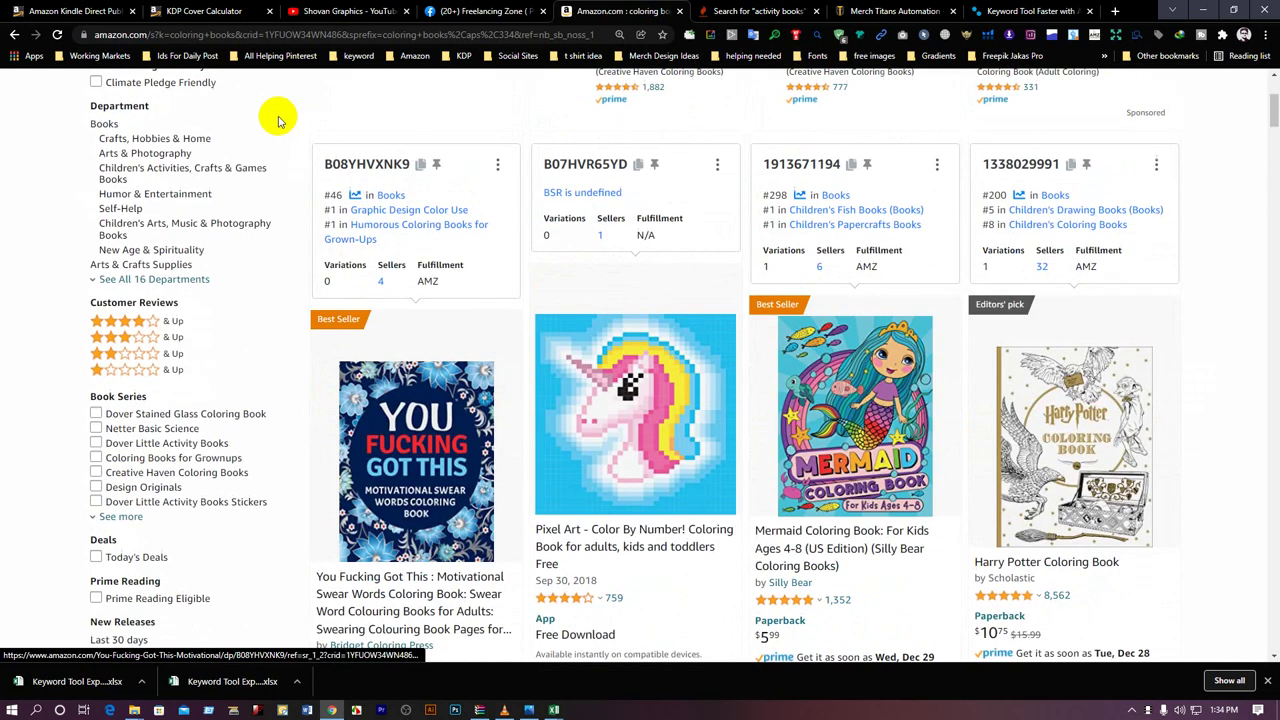
Step: Replace the Amazon search term with "Islamic coloring book", using the suggested capitalized spelling of Islamic, and run the search
triple_click(373, 88)
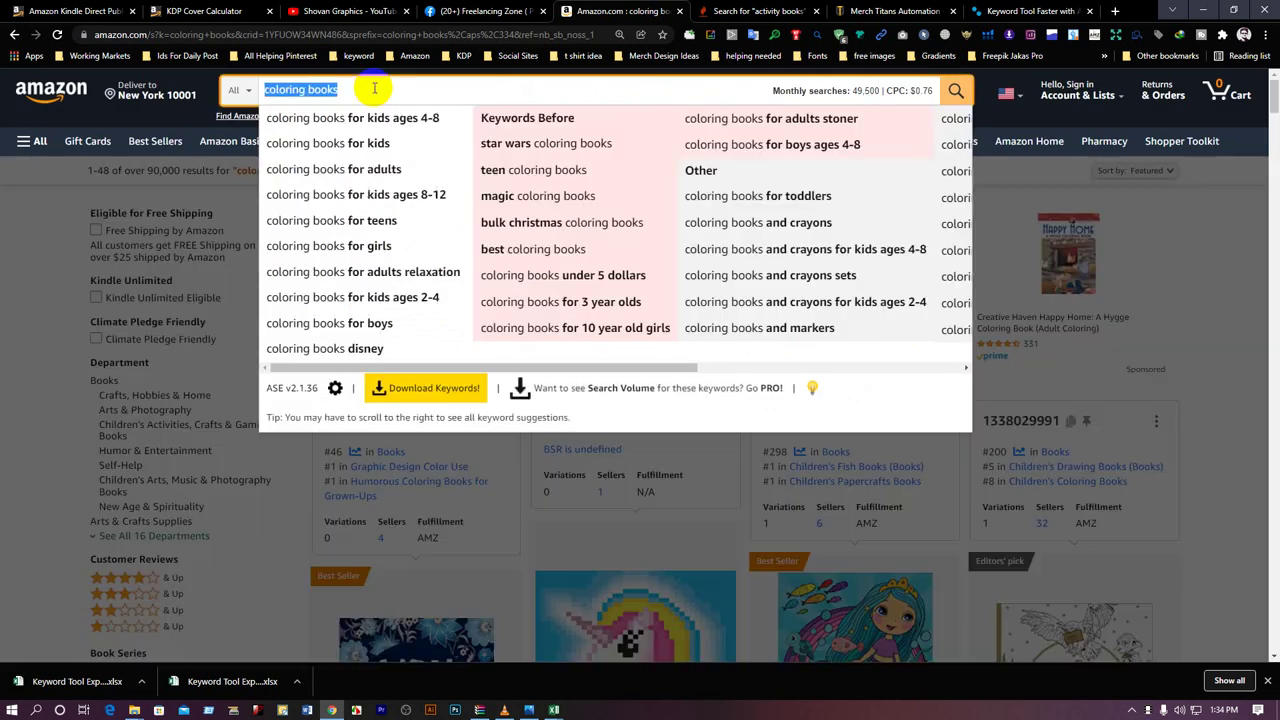
type("ismalid")
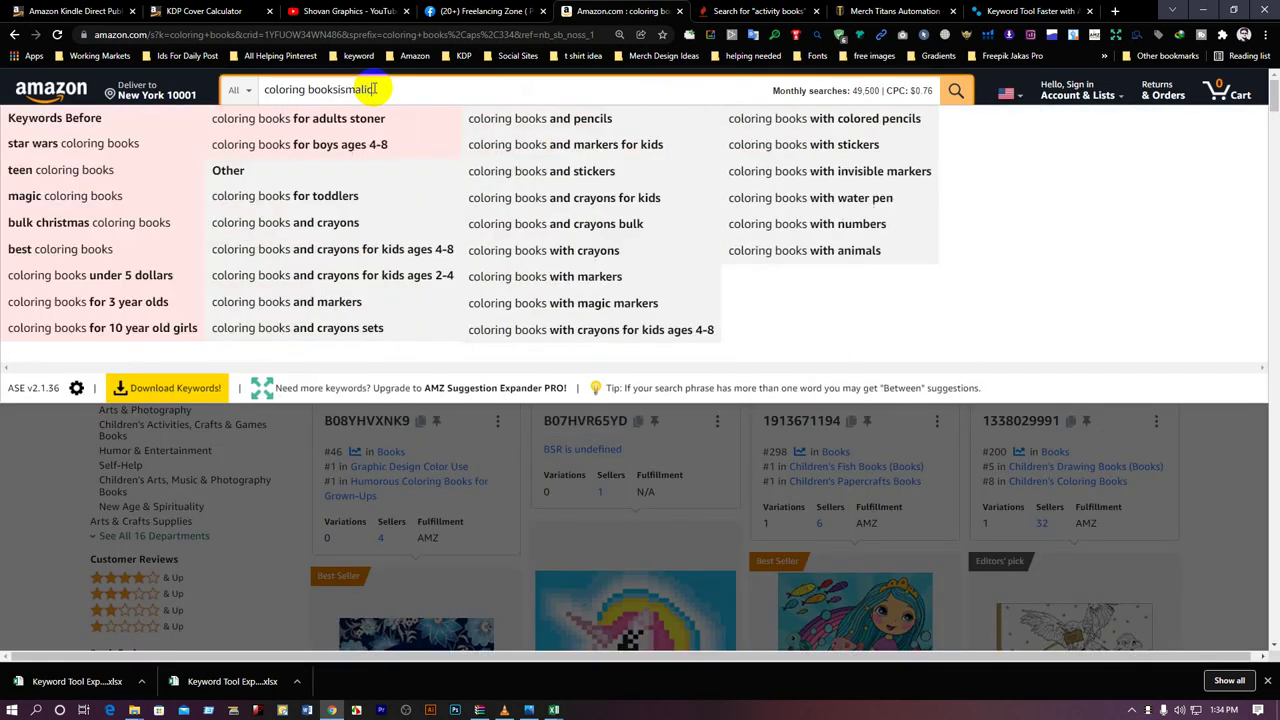
key("BackSpace")
key("BackSpace")
key("BackSpace")
key("BackSpace")
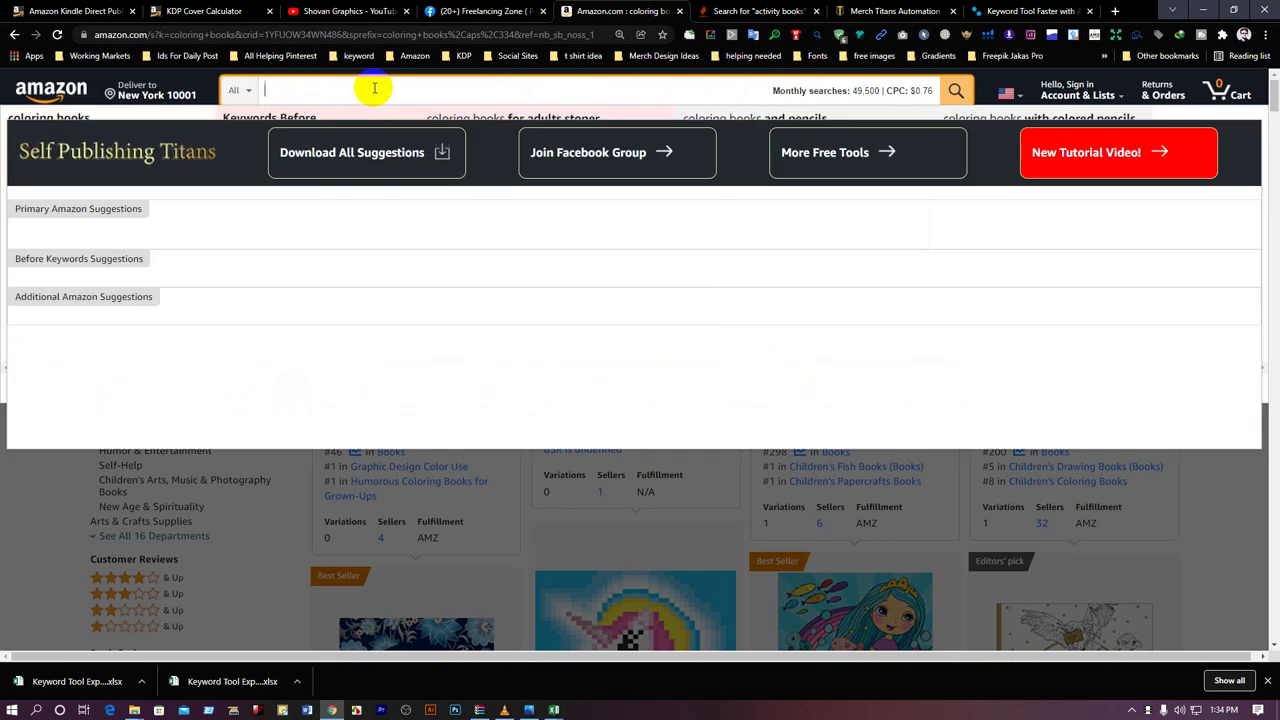
type("islamic ")
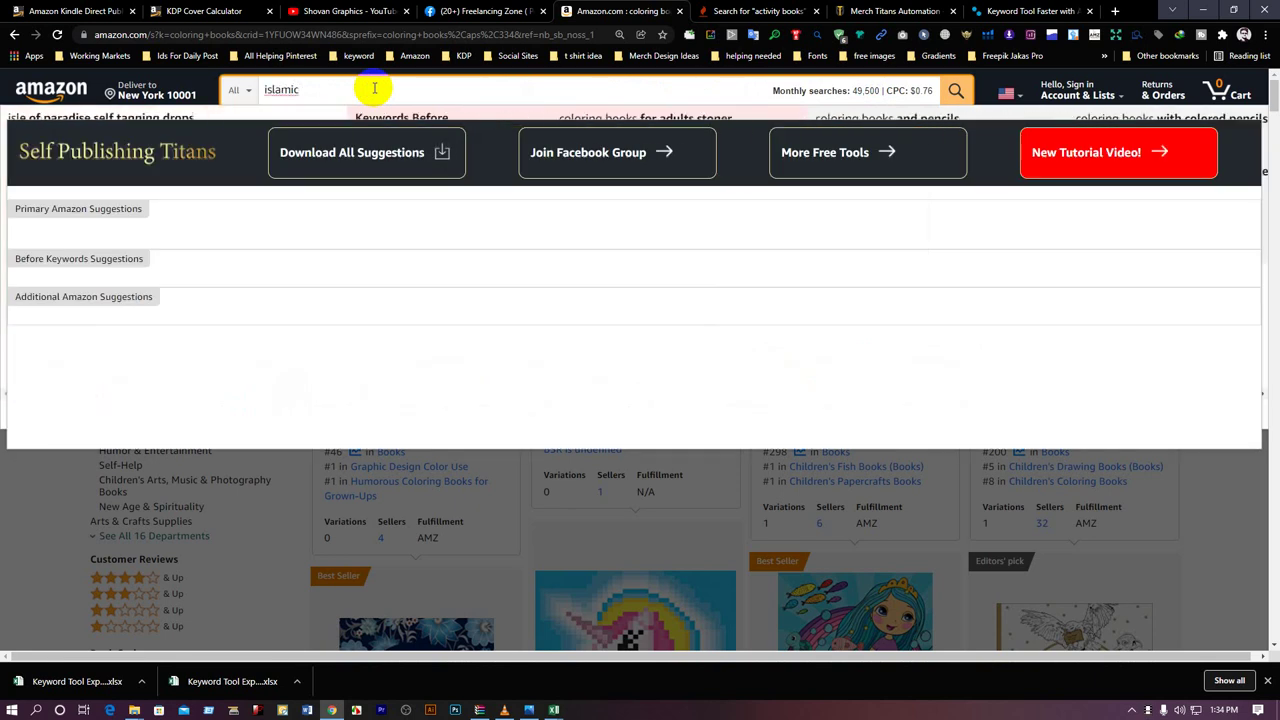
type("coloring boo")
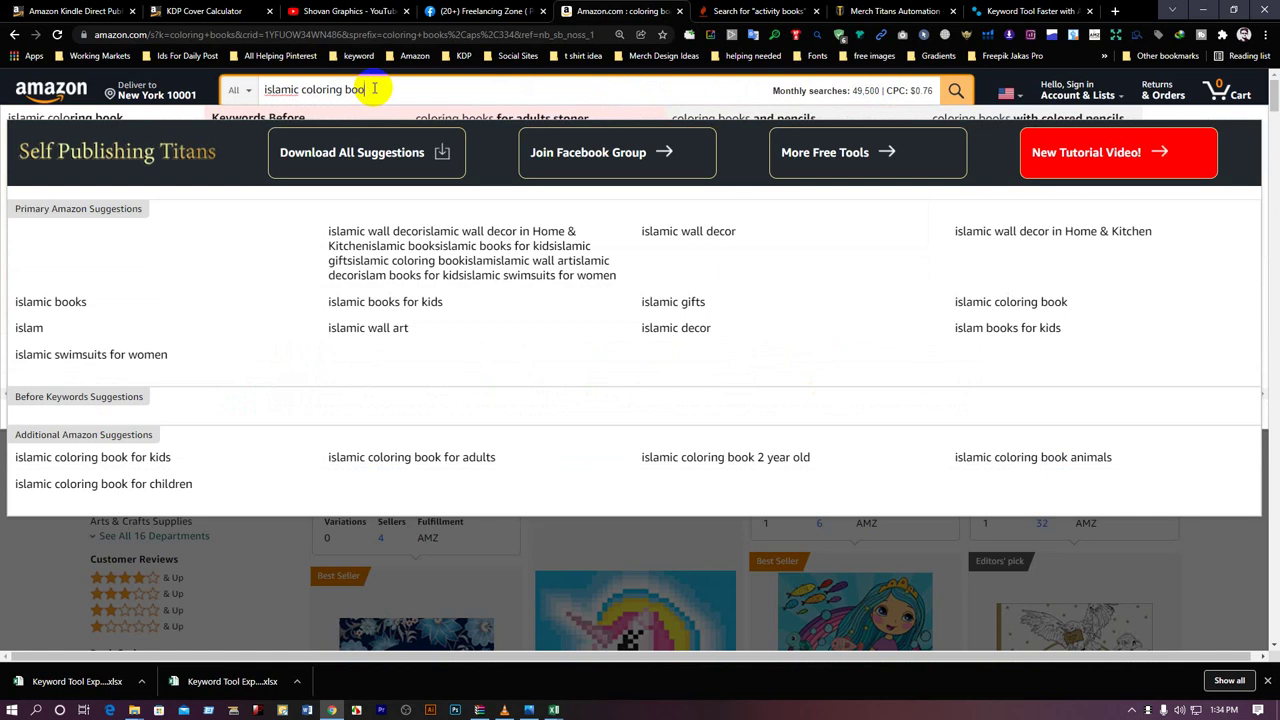
type("k")
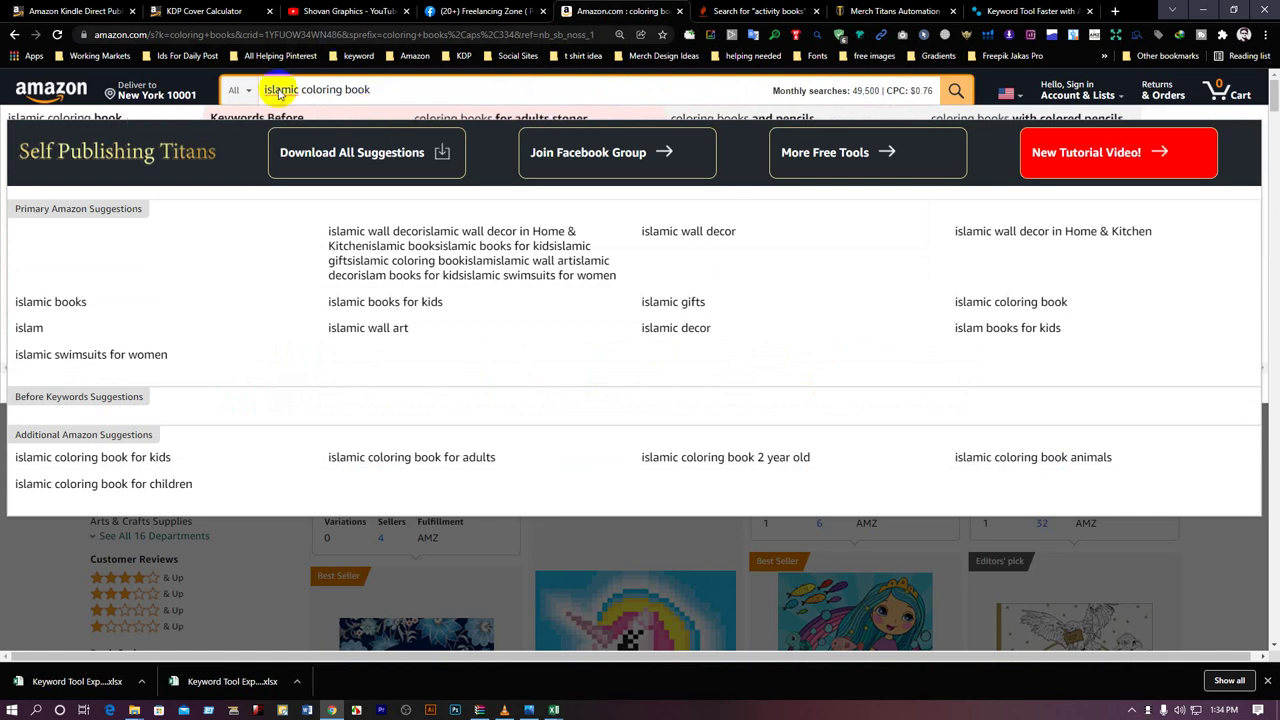
right_click(281, 93)
left_click(414, 100)
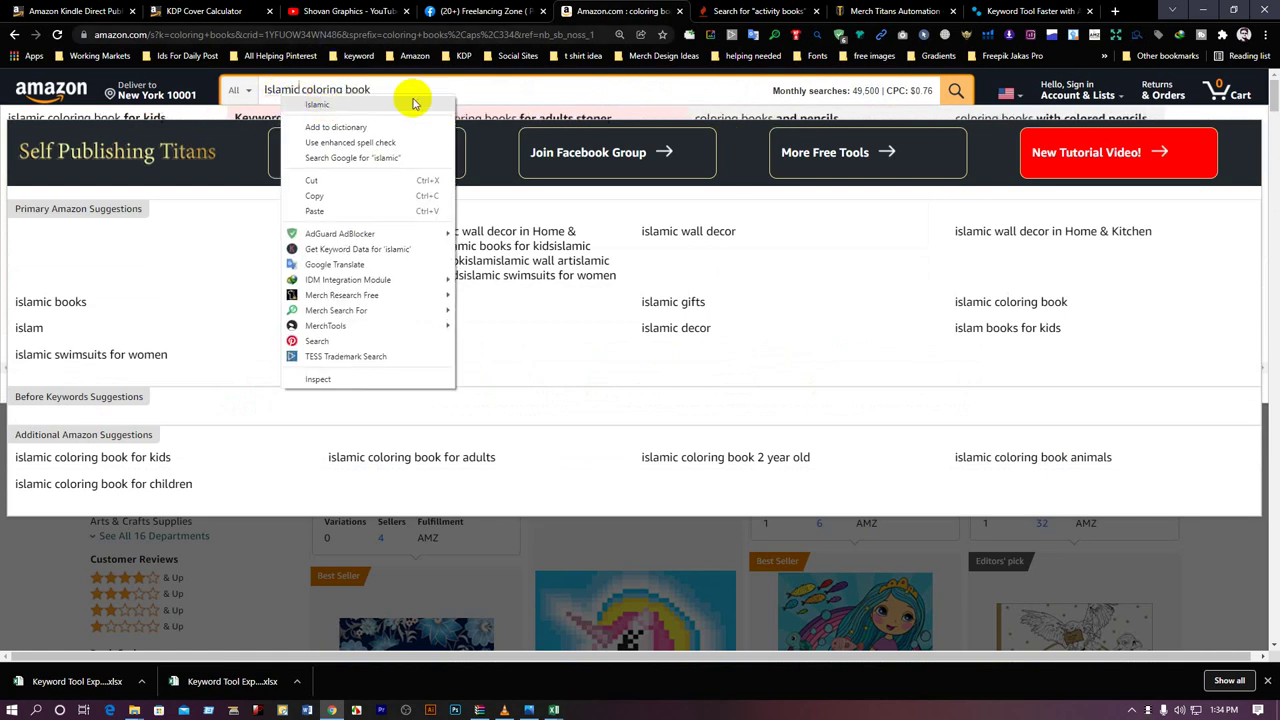
key("Return")
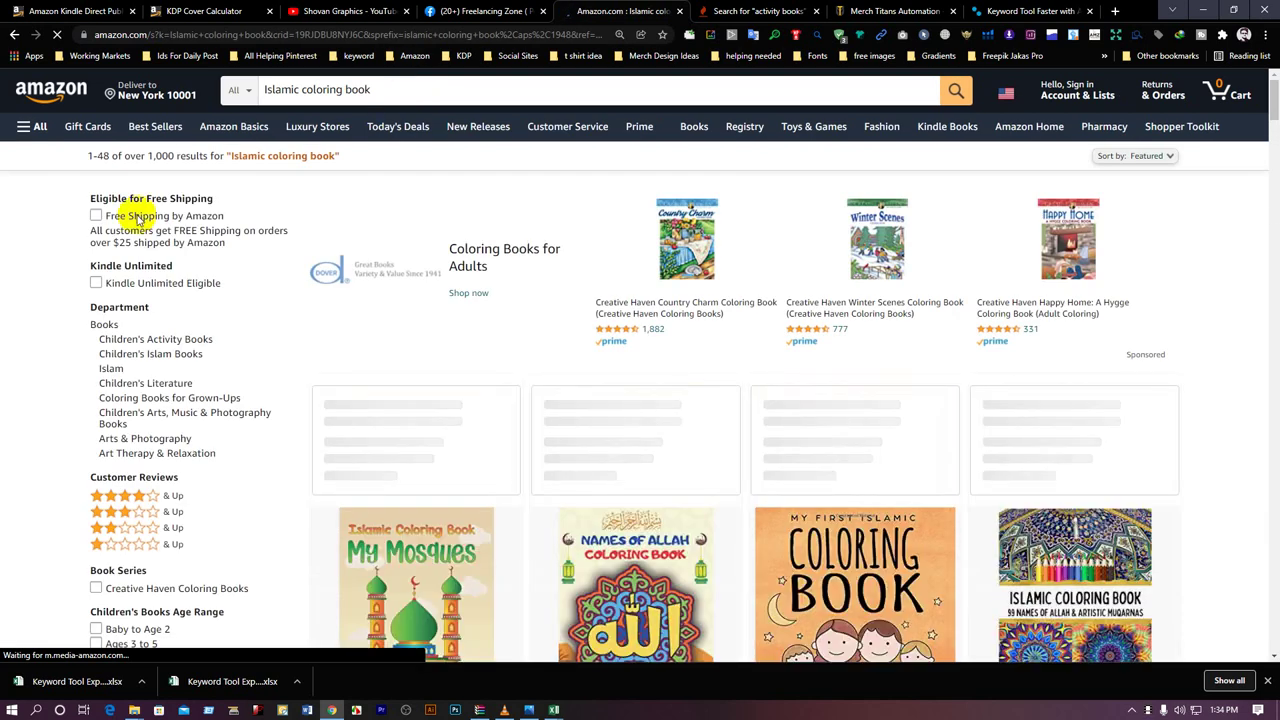
Step: Look through the Amazon search results for Islamic coloring books
scroll(279, 268, "down", 4)
scroll(280, 266, "down", 6)
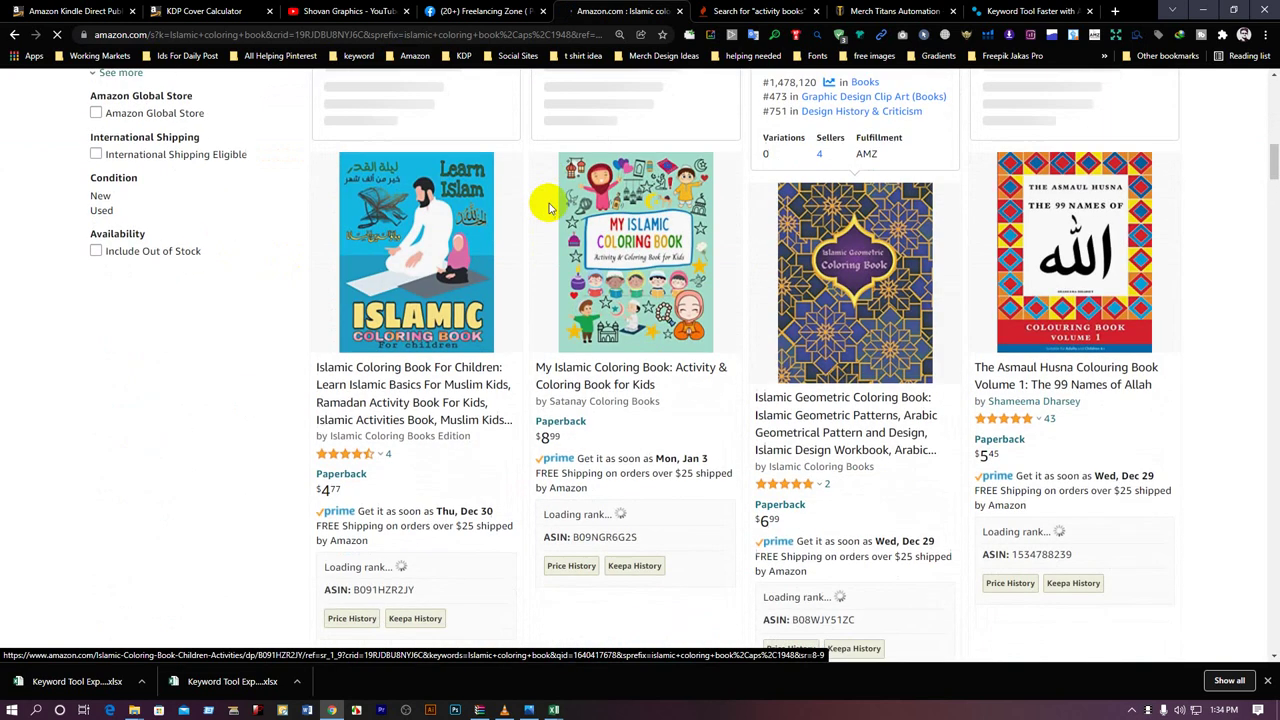
scroll(535, 220, "down", 3)
scroll(535, 216, "down", 3)
scroll(343, 225, "up", 8)
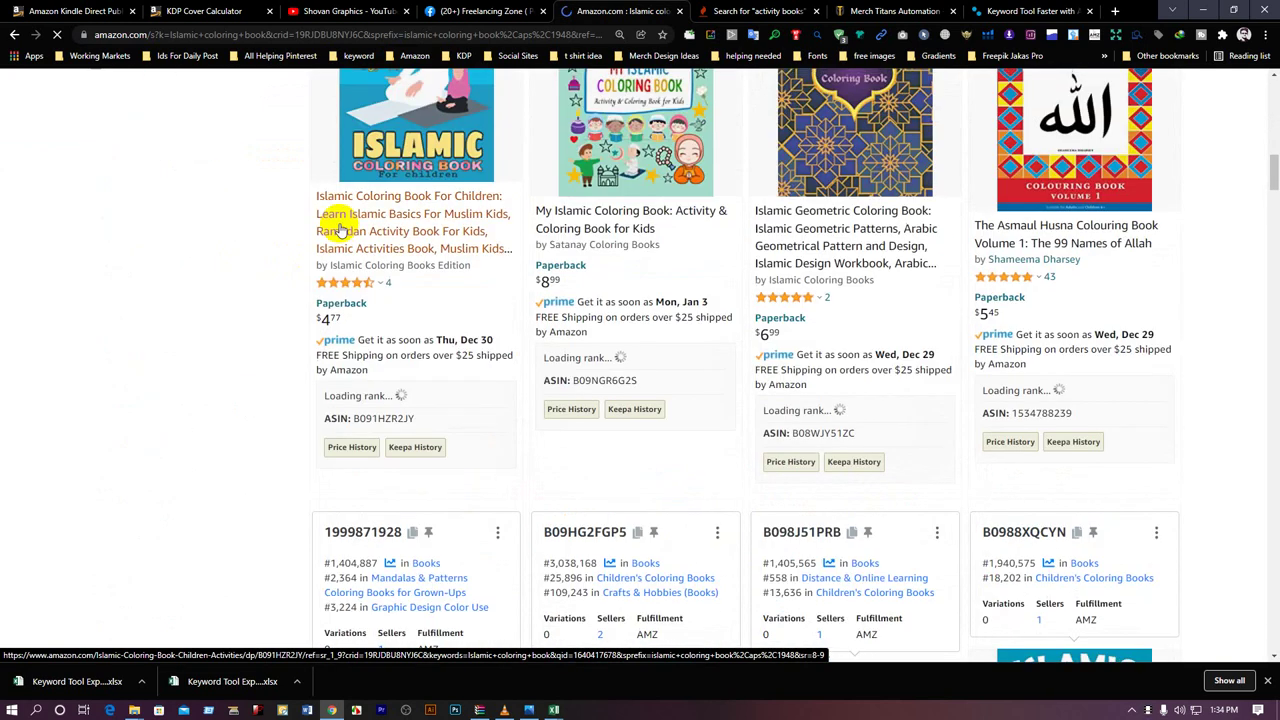
scroll(343, 225, "up", 5)
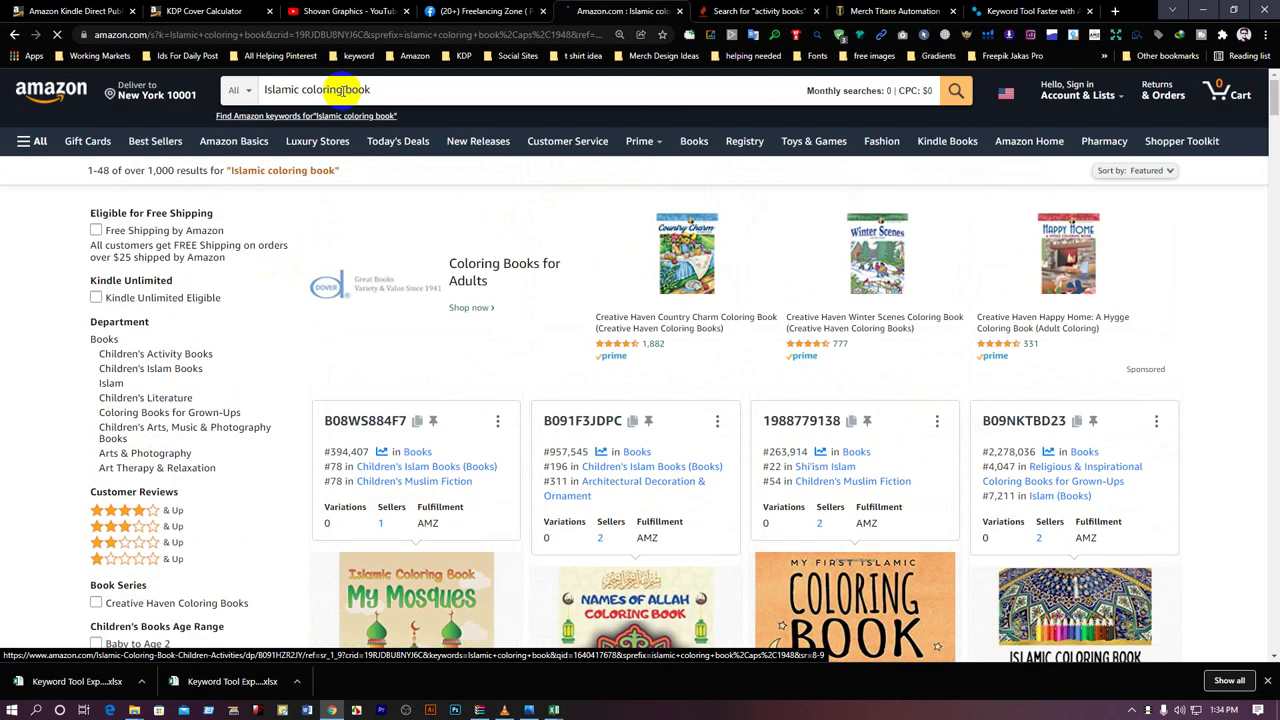
Step: Copy the Amazon search term and look up Keyword Tool's Amazon suggestions for "islamic coloring book"
triple_click(343, 90)
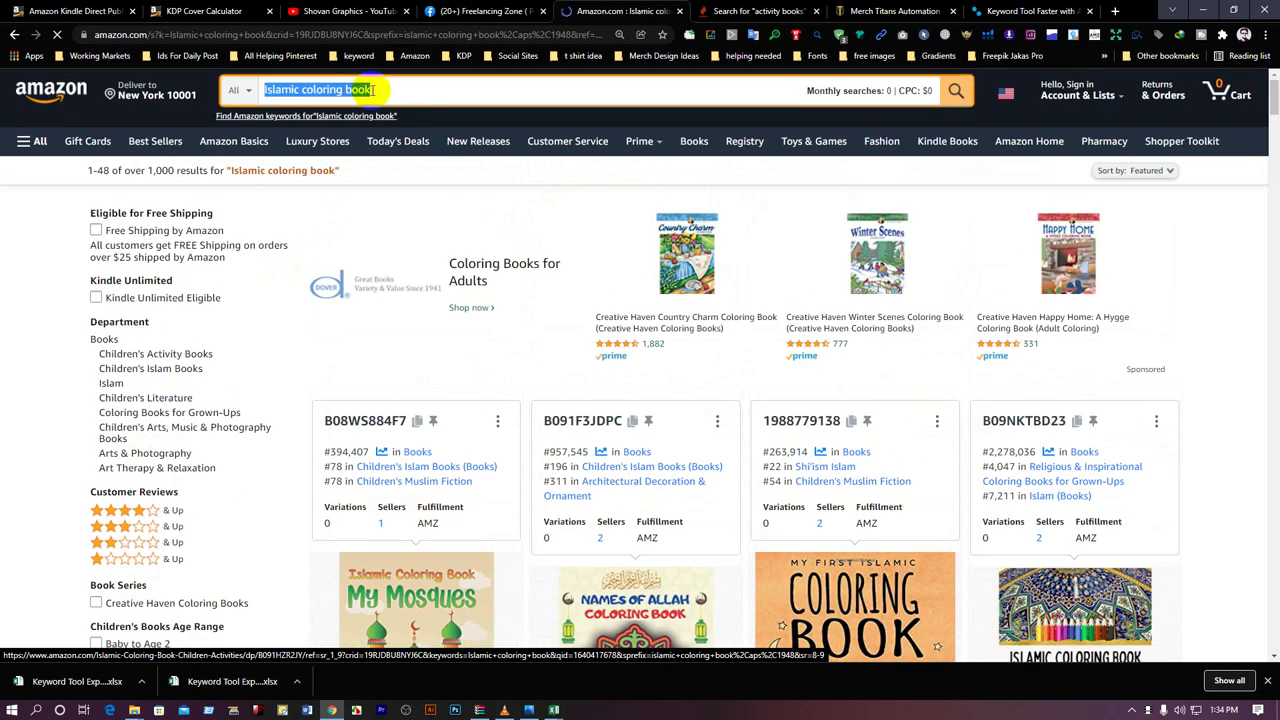
left_click(757, 7)
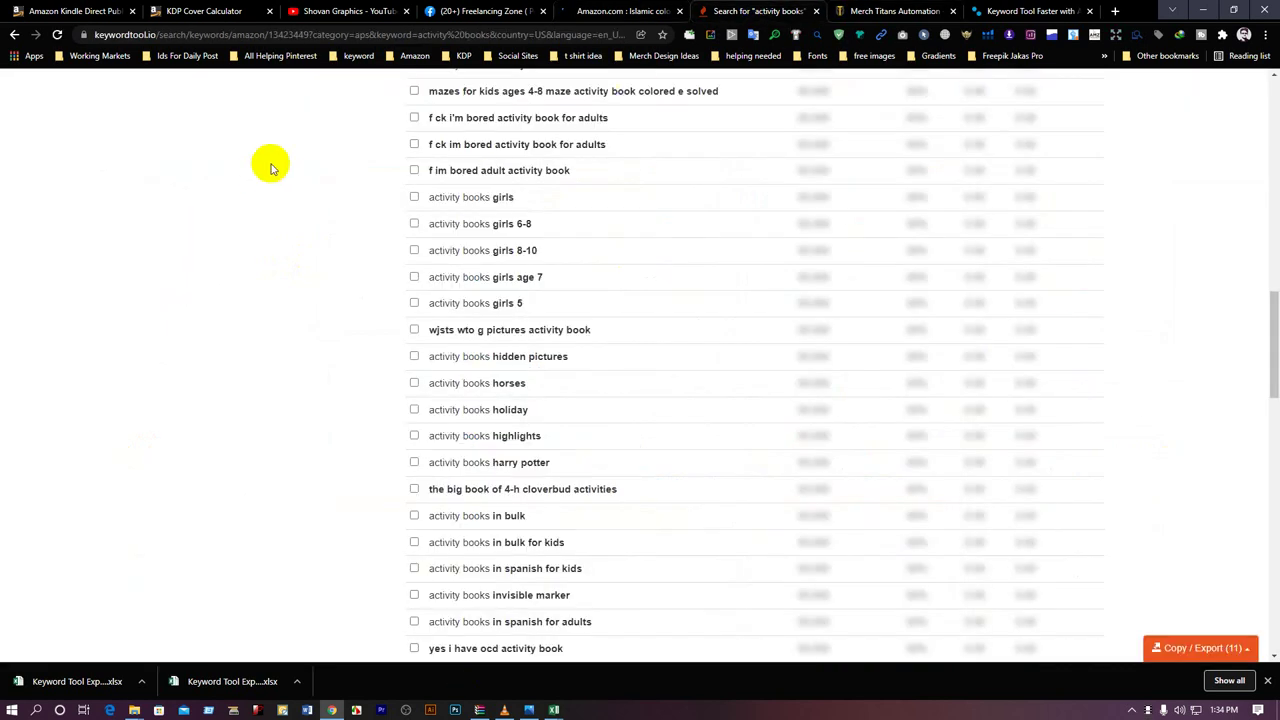
scroll(269, 166, "up", 10)
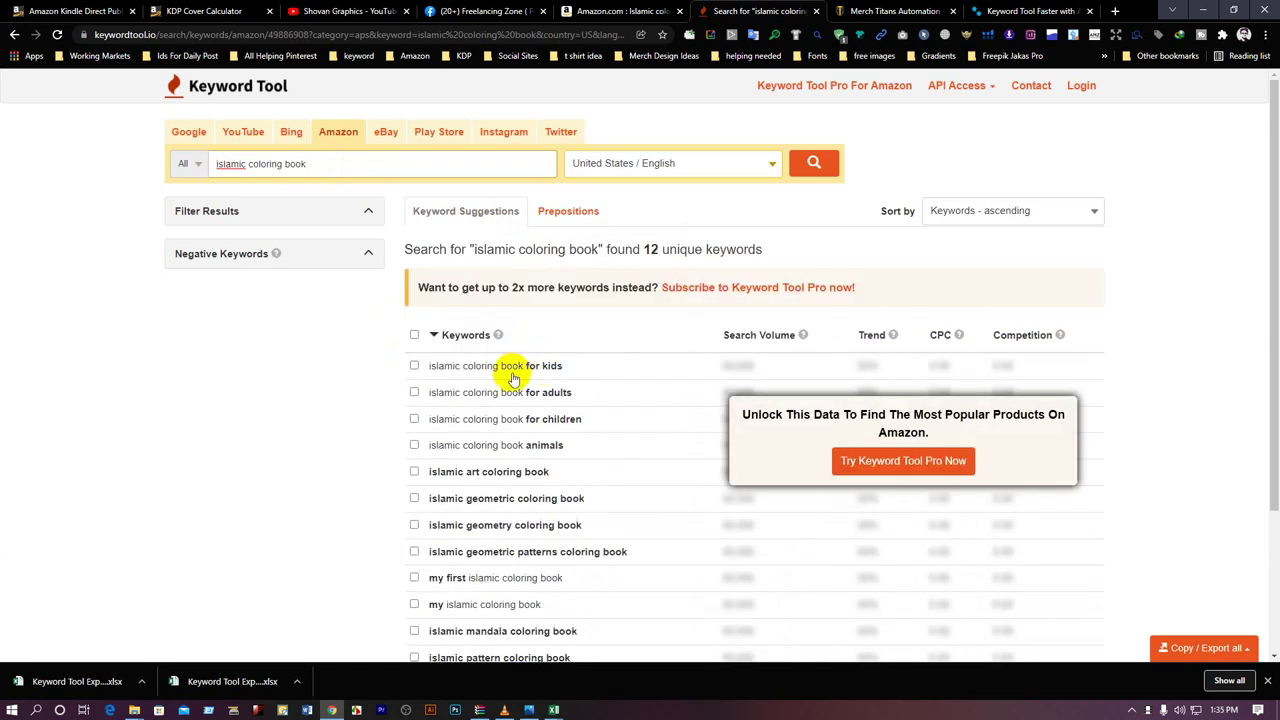
Step: Select the suggestions "islamic coloring book for kids", "my first islamic coloring book" and "my islamic coloring book"
left_click(414, 366)
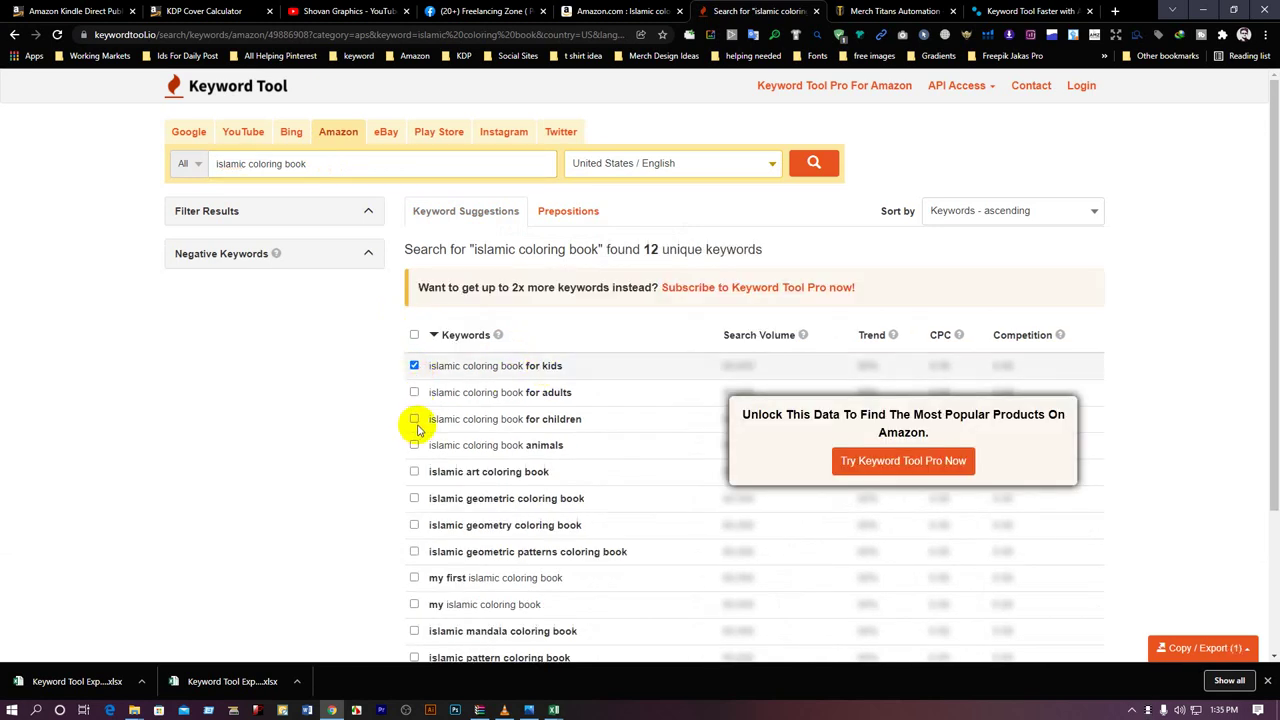
scroll(629, 506, "down", 3)
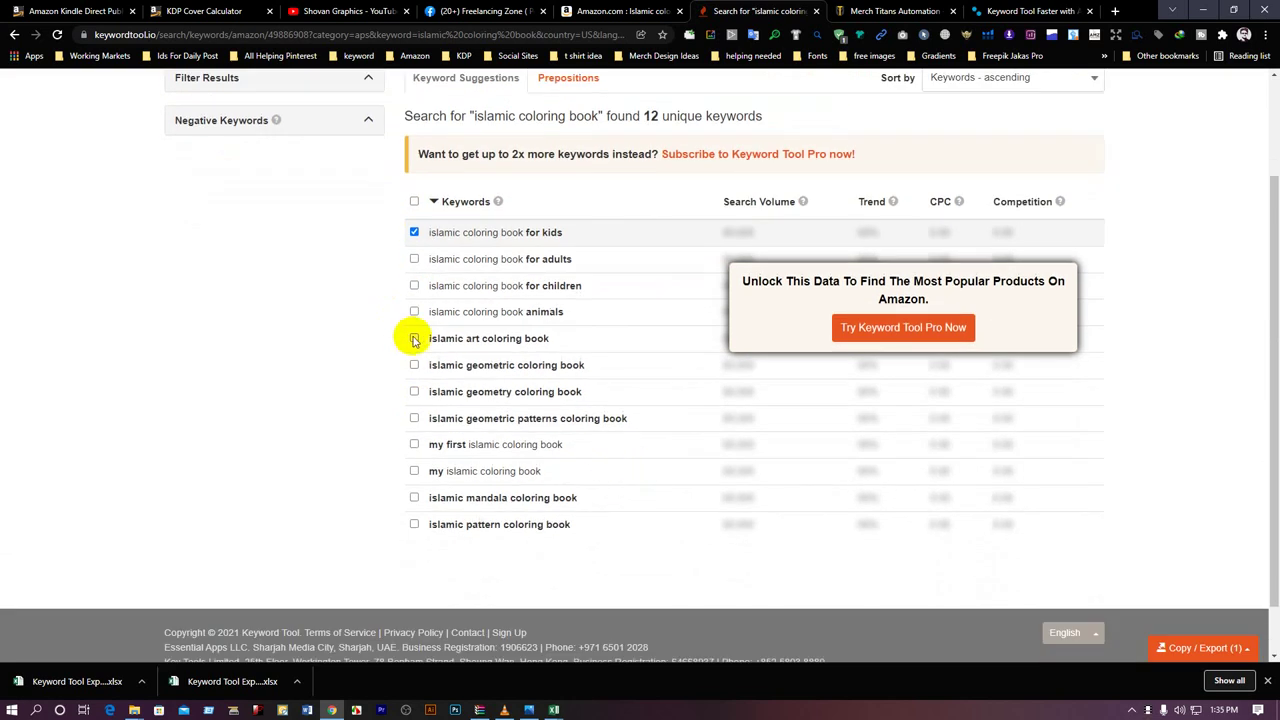
left_click(413, 445)
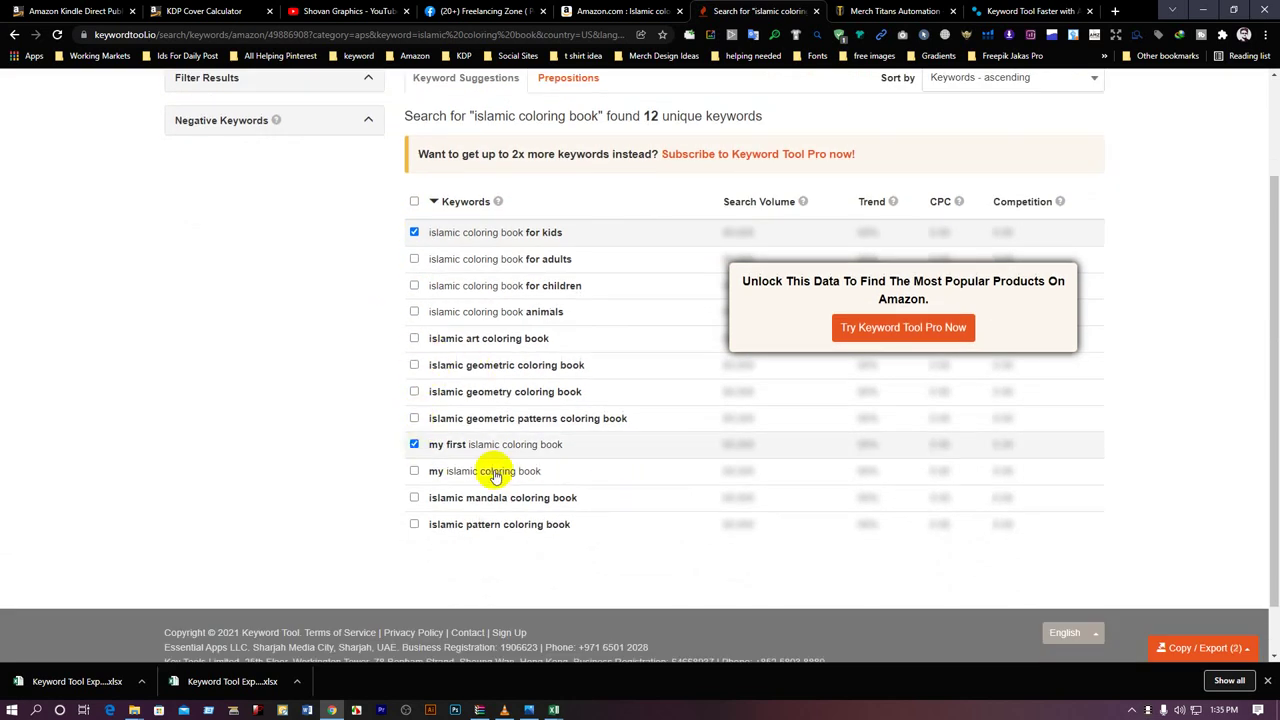
left_click(413, 472)
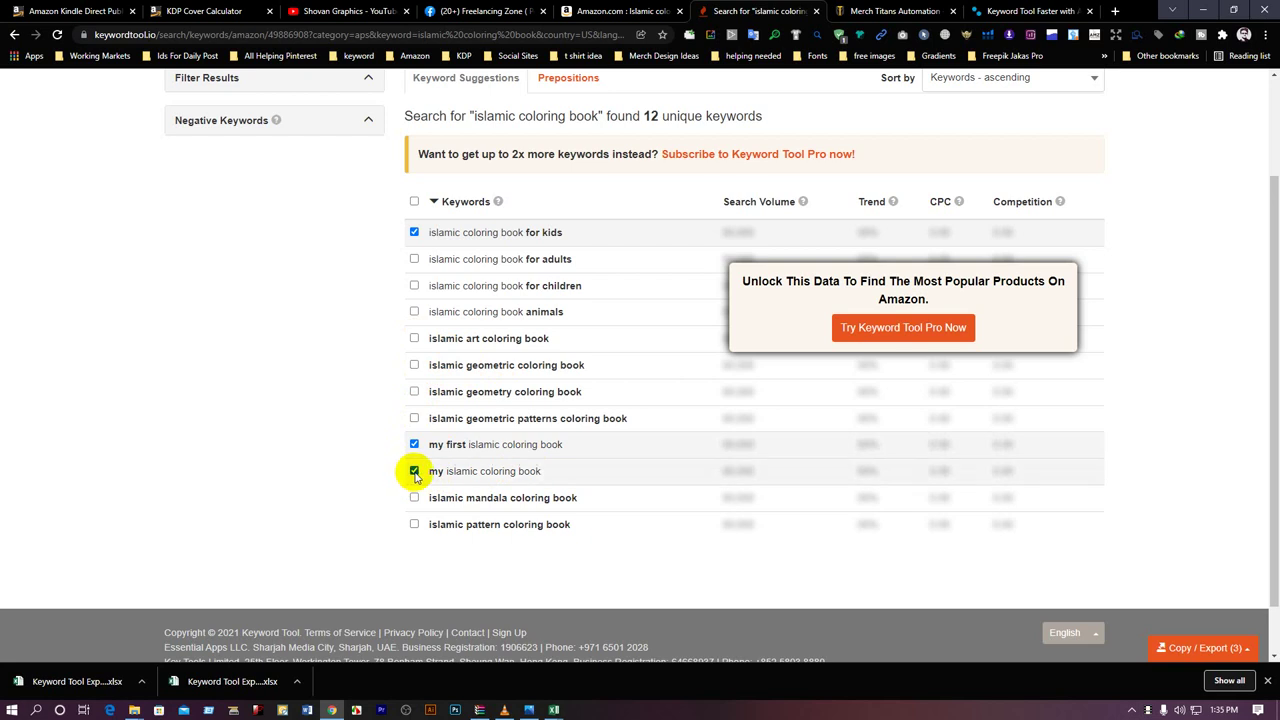
scroll(649, 400, "up", 2)
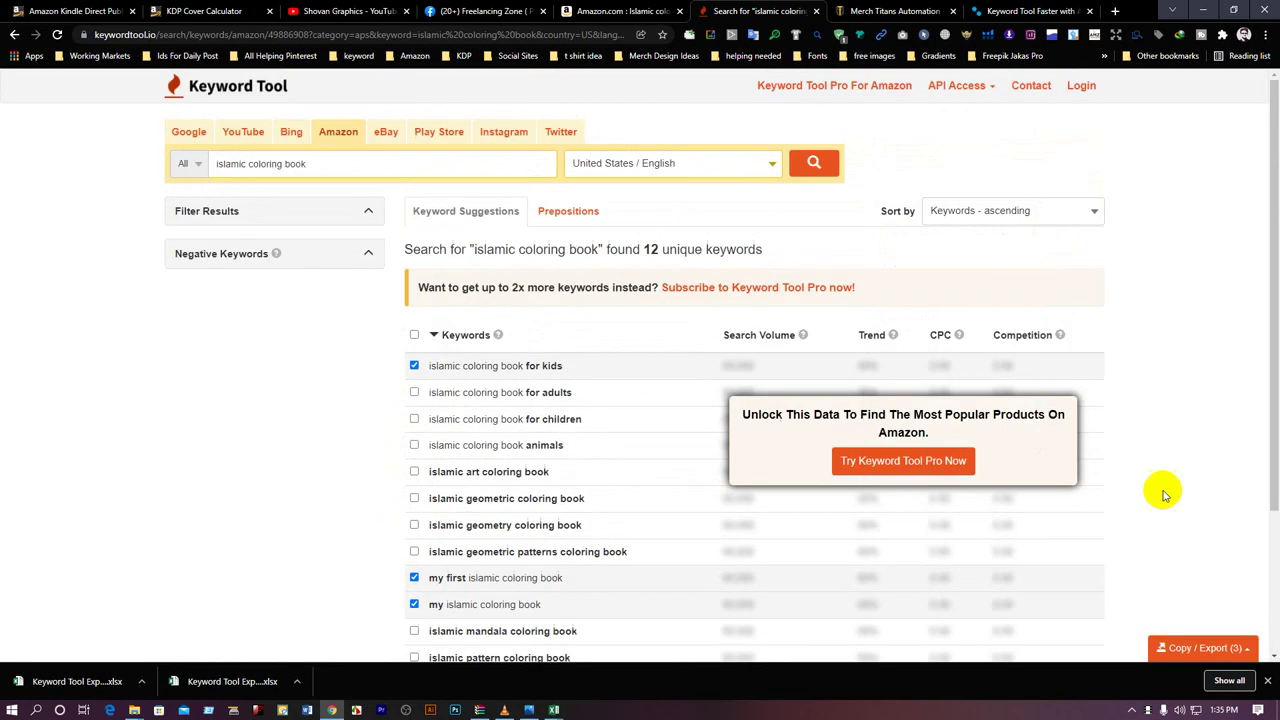
Step: Export the selected Islamic coloring book keywords to Excel and open the exported file from the Downloads folder
left_click(1195, 647)
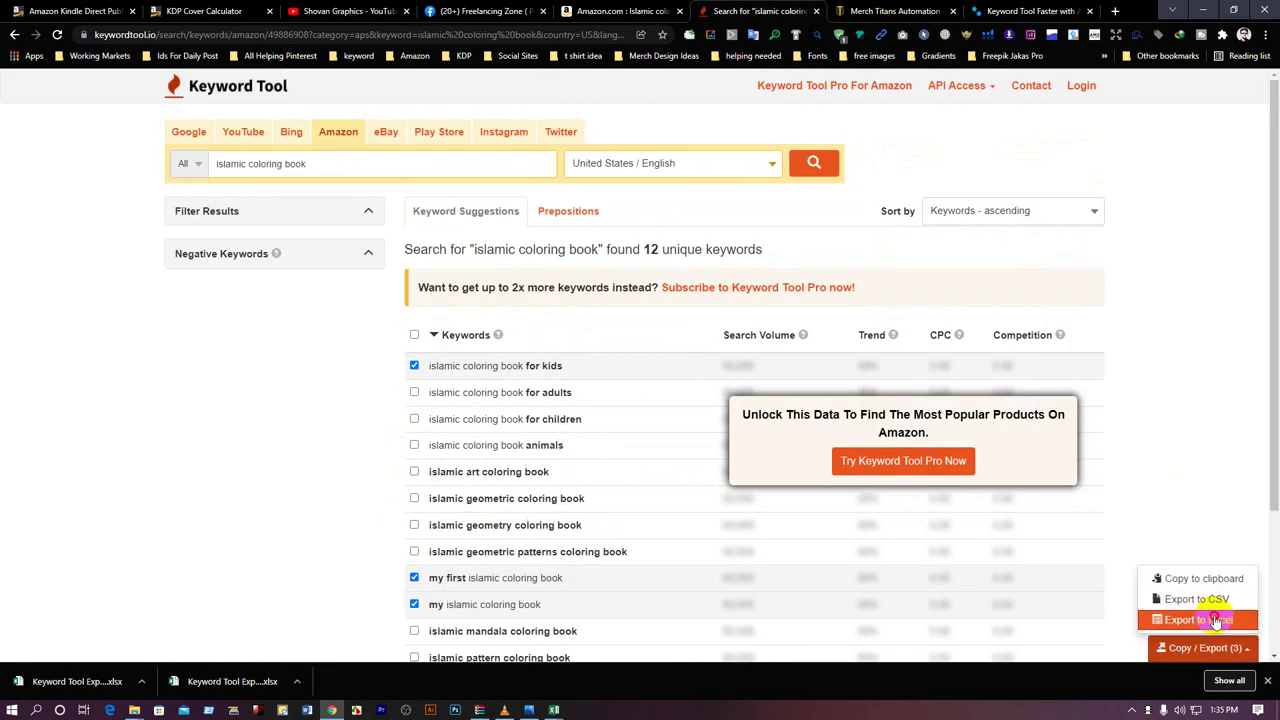
left_click(1222, 619)
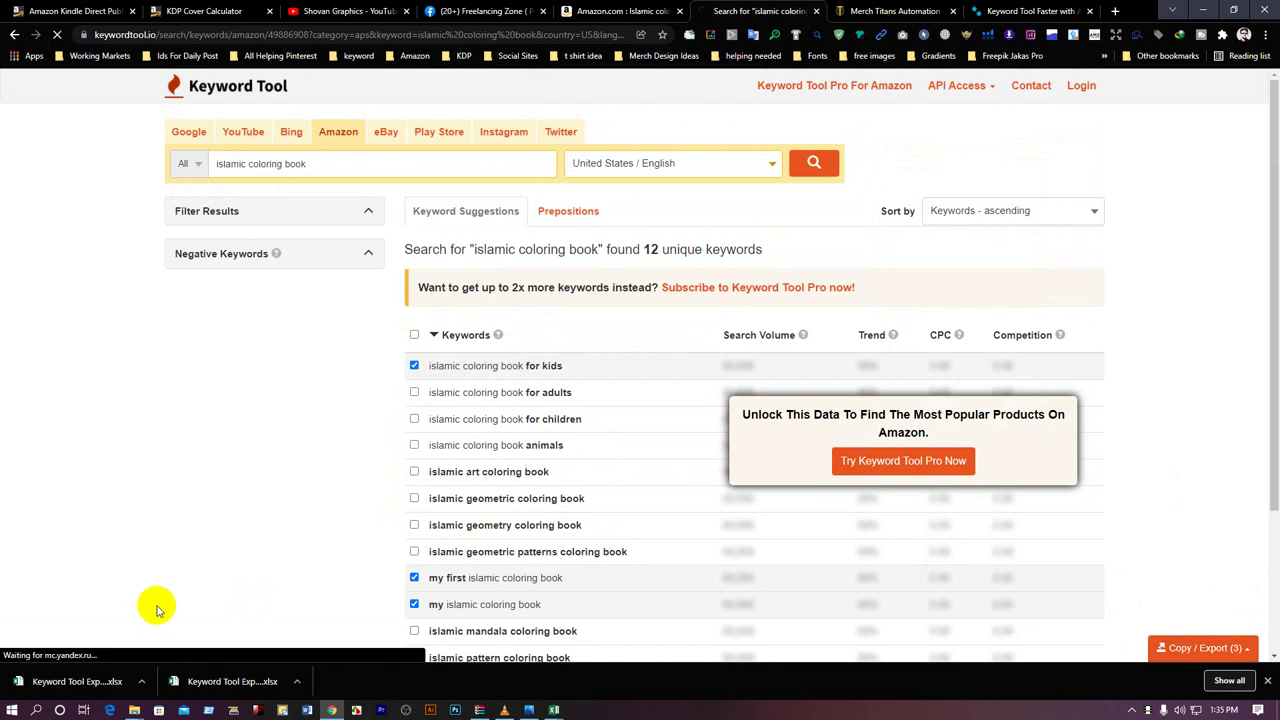
left_click(143, 681)
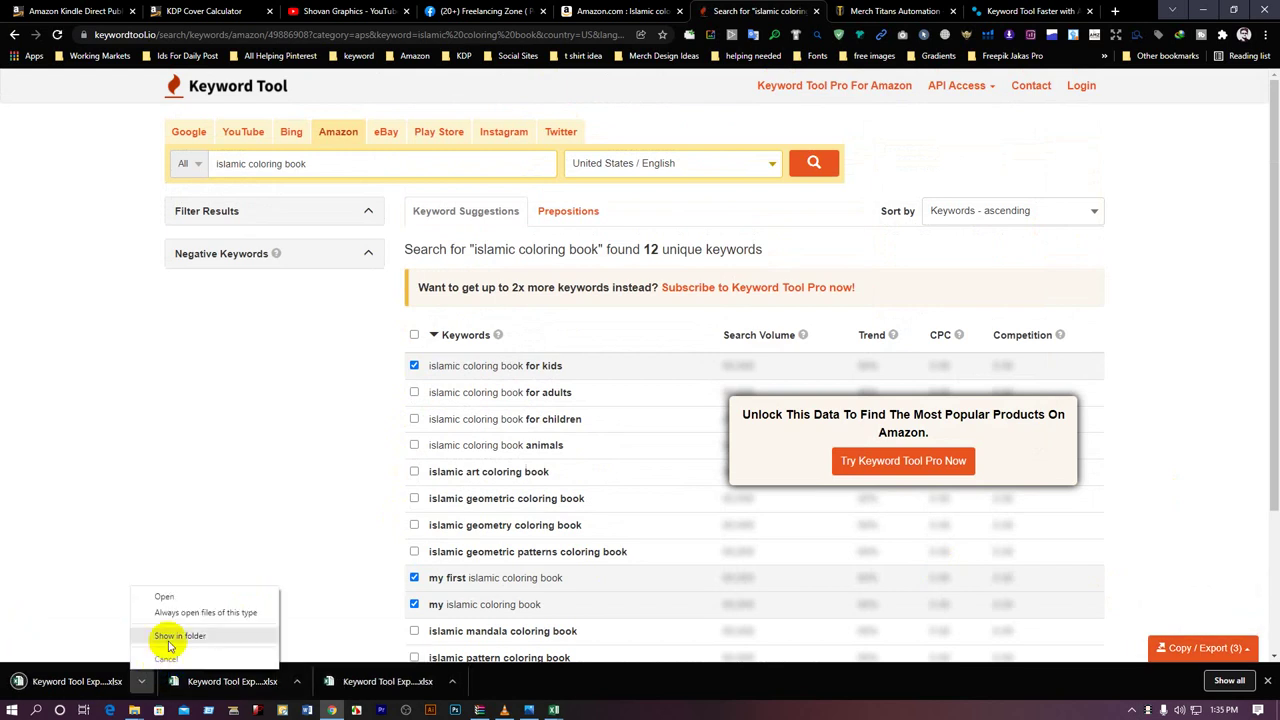
left_click(168, 630)
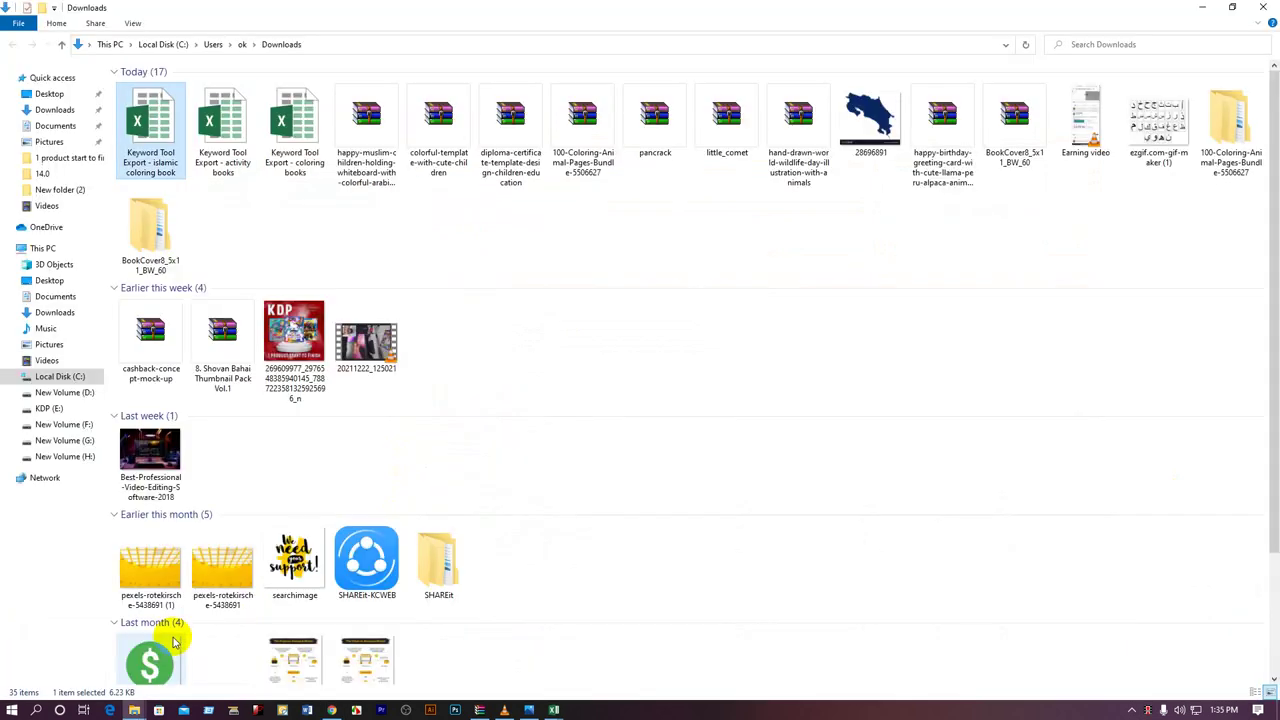
double_click(165, 138)
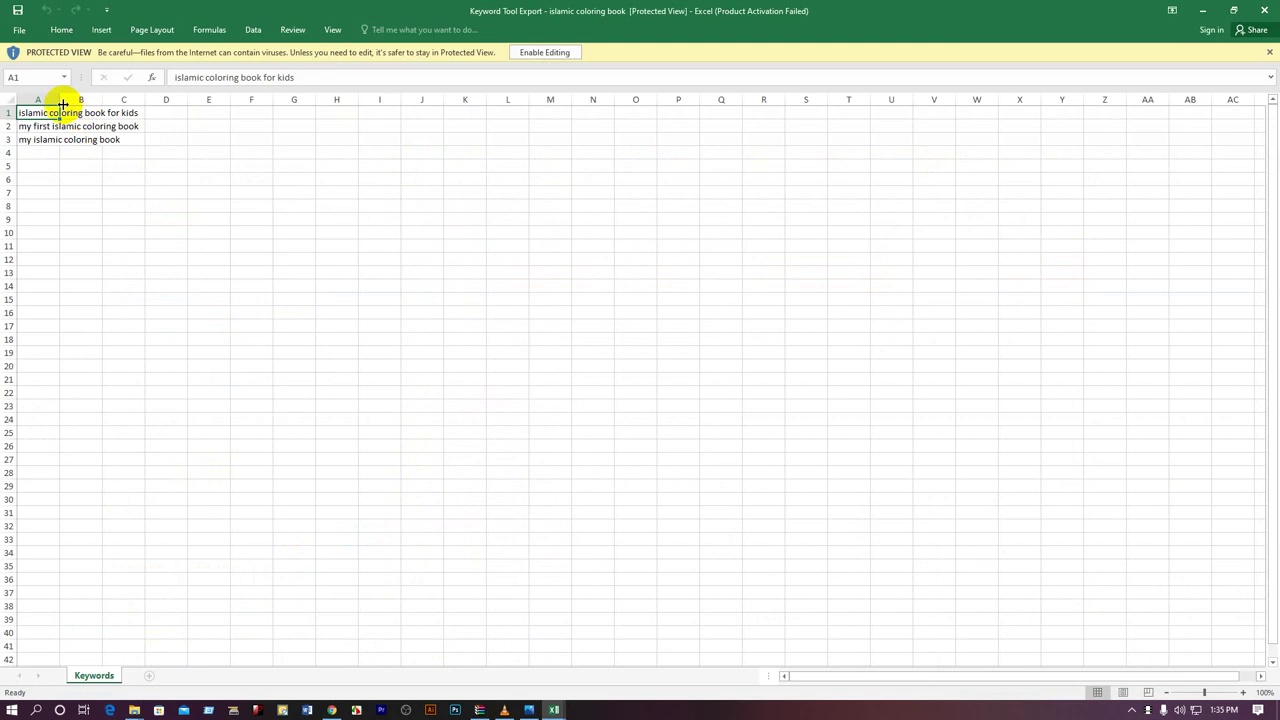
Step: Widen column A of the exported file and copy the three Islamic coloring book keywords
left_click_drag(62, 104, 214, 100)
left_click_drag(129, 114, 155, 143)
key("ctrl+c")
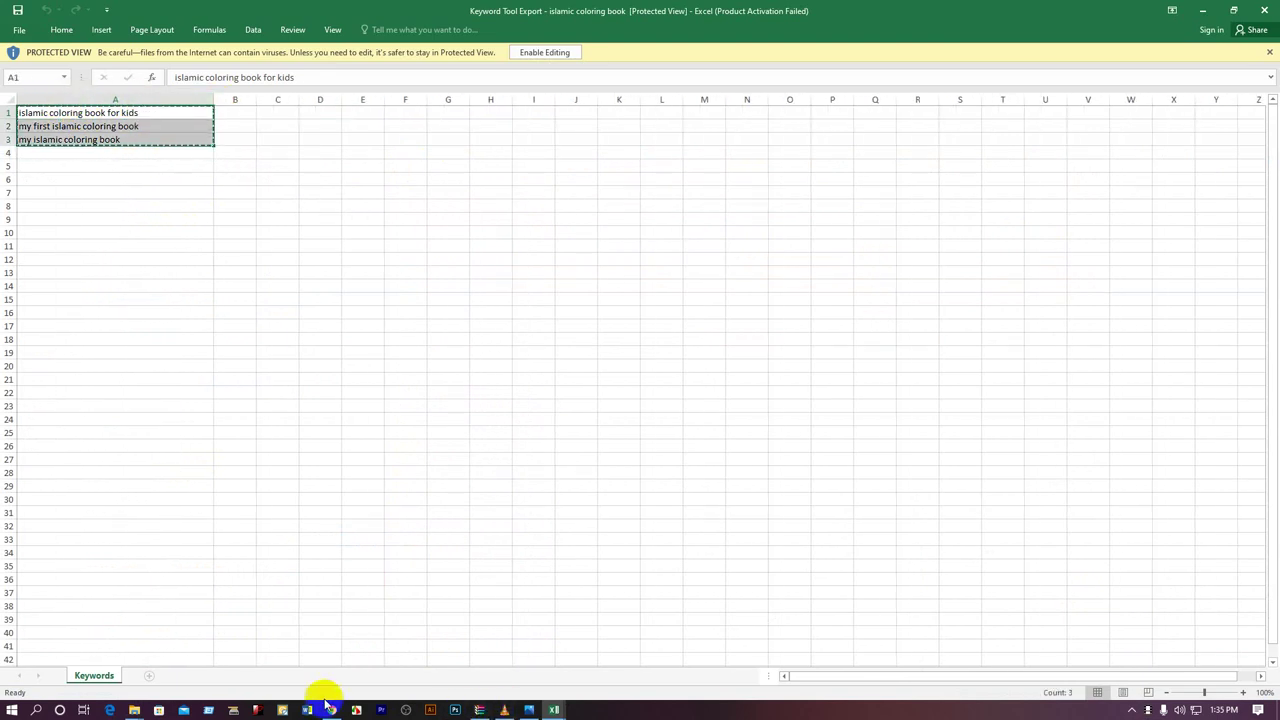
Step: Paste the copied keywords into New Microsoft Excel Worksheet starting at cell C2, and widen column C to fit them
left_click(555, 708)
left_click(426, 654)
left_click(392, 164)
key("ctrl+v")
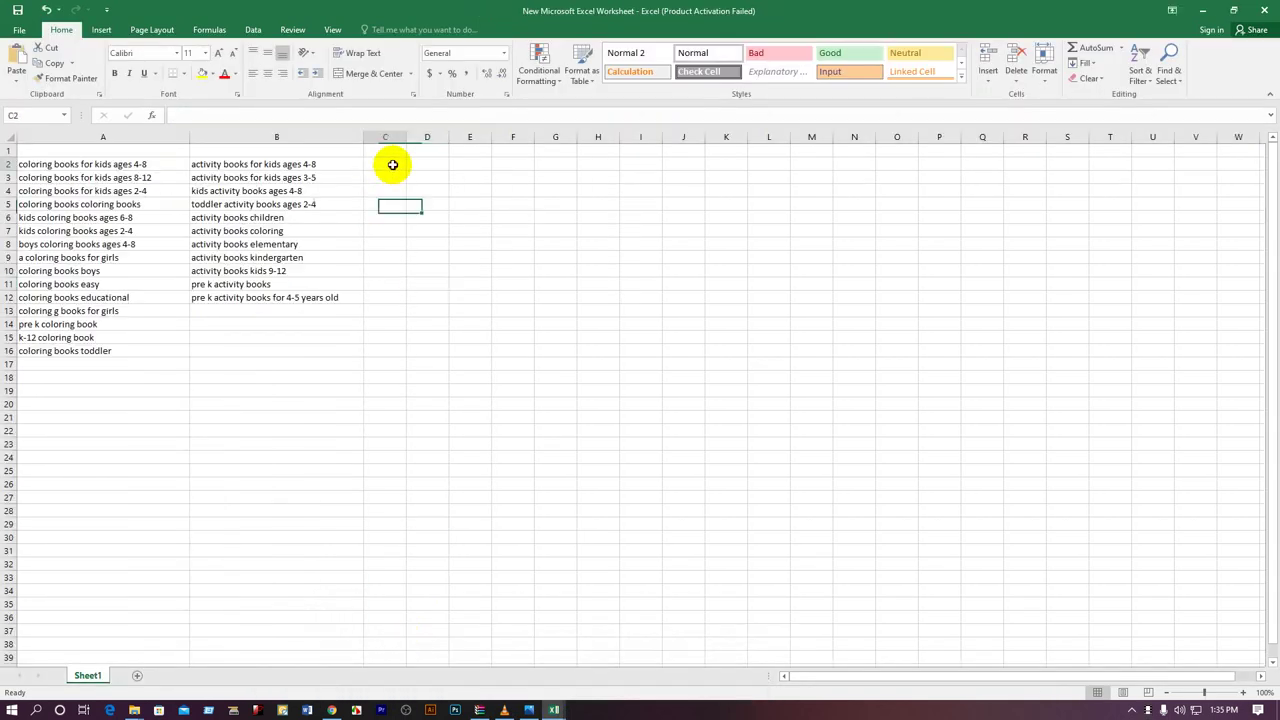
left_click_drag(407, 137, 588, 137)
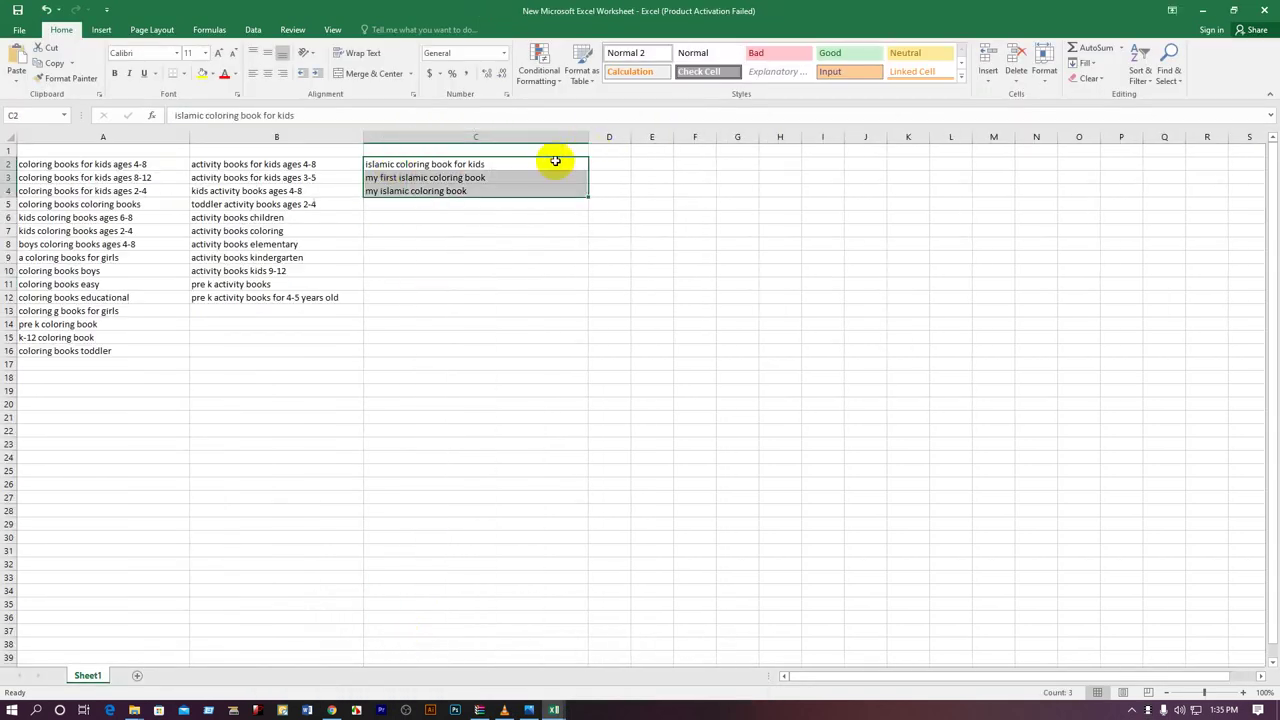
left_click(518, 240)
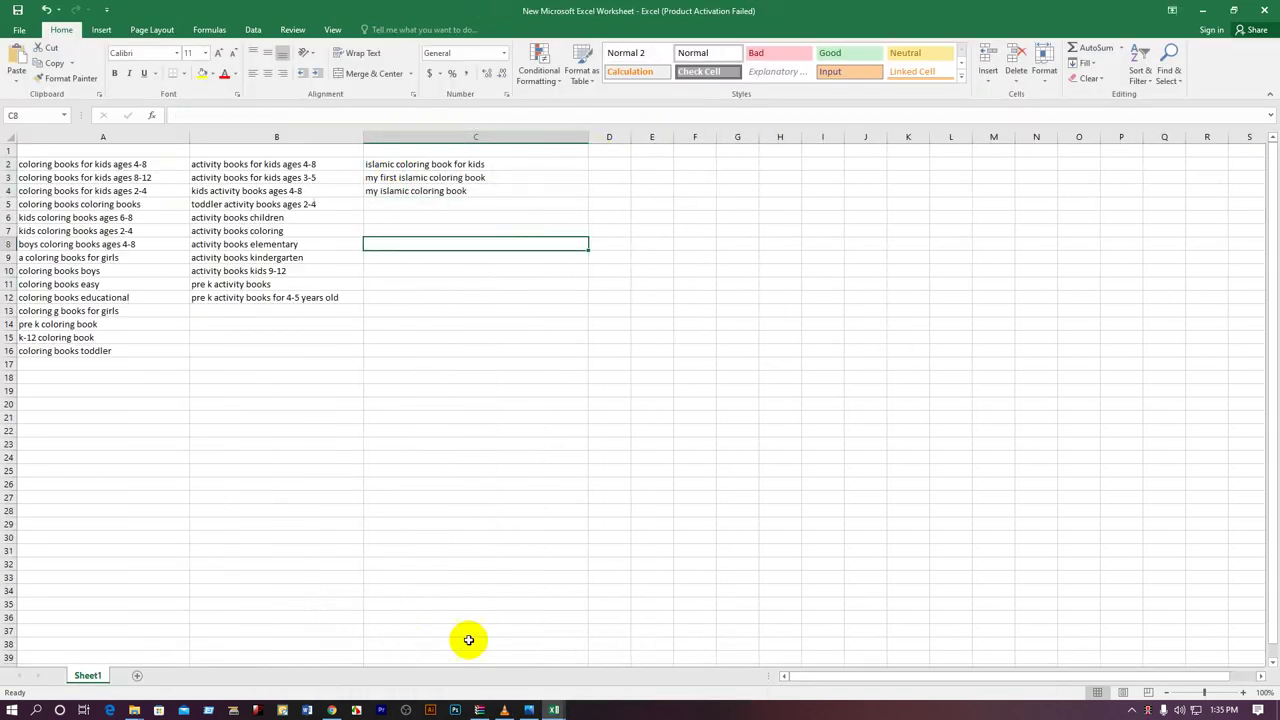
Step: Switch back to Chrome and look over the Amazon results page for Islamic coloring books
left_click(331, 709)
left_click(531, 11)
left_click(608, 11)
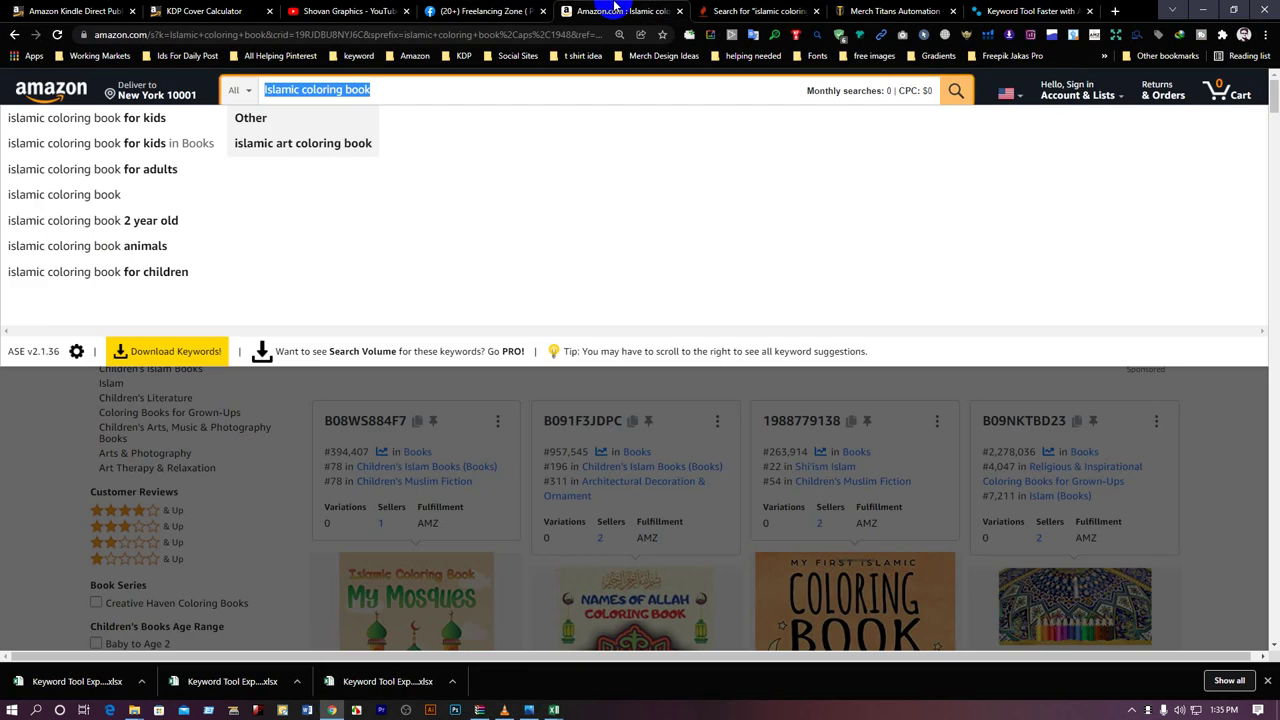
left_click(29, 427)
scroll(200, 380, "down", 1)
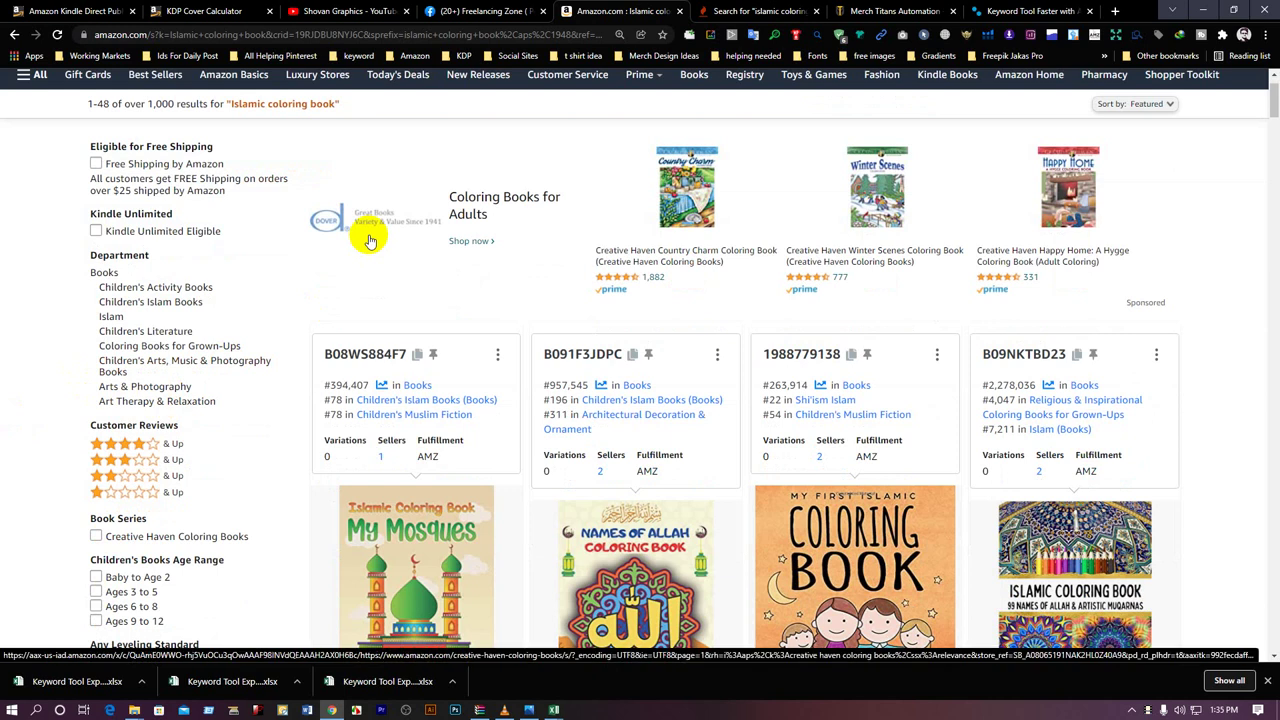
scroll(370, 240, "down", 5)
scroll(442, 110, "up", 7)
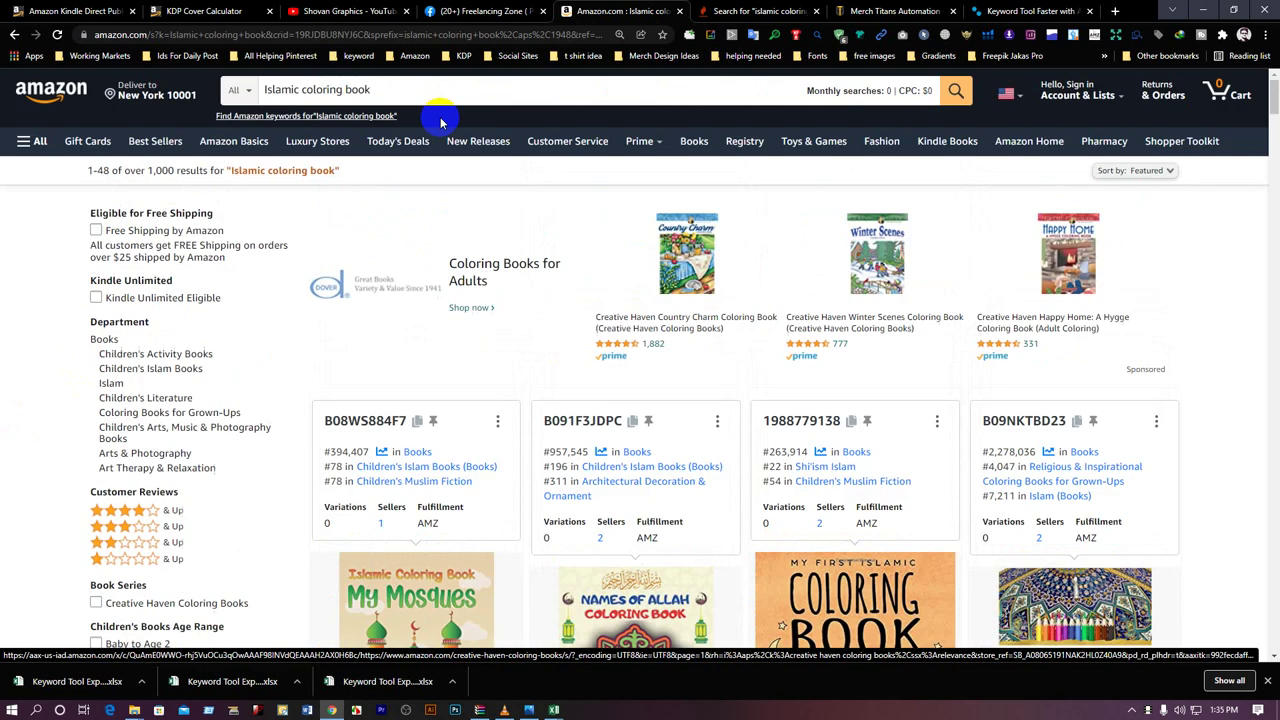
Step: Open the Amazon home page in a new tab and search for the suggested term "arabic alphabet for kids"
right_click(61, 101)
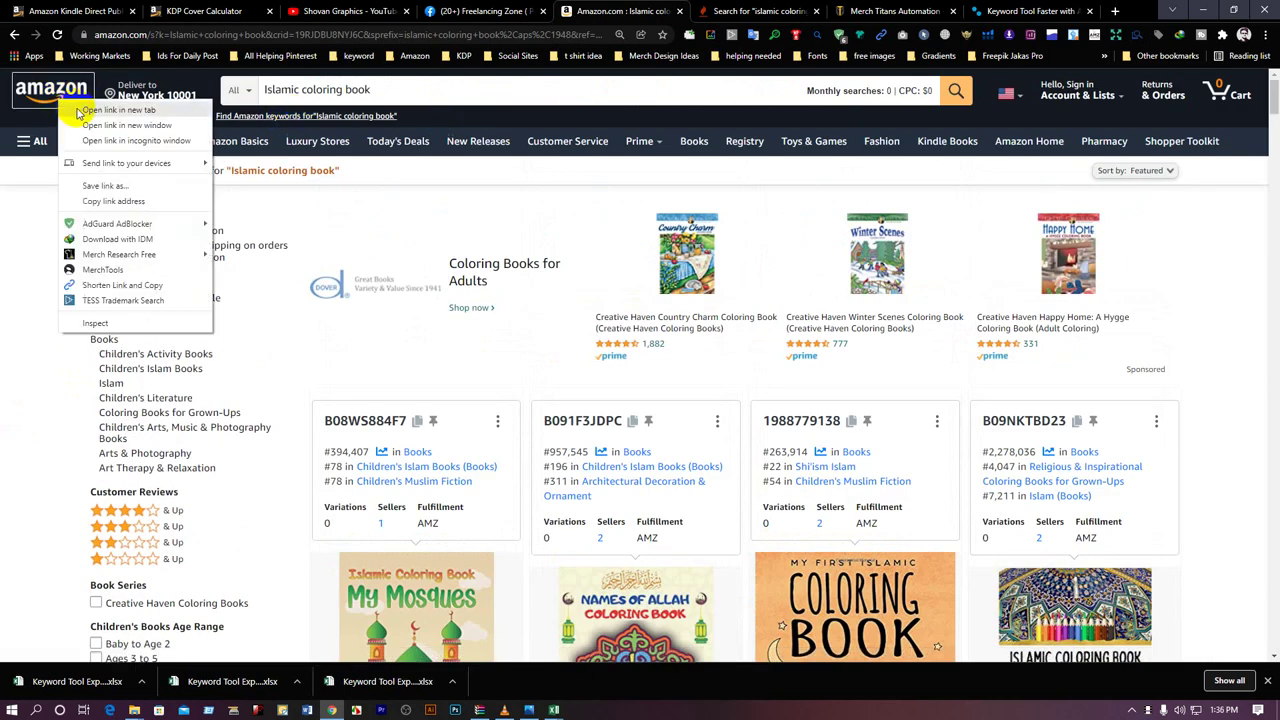
left_click(78, 112)
left_click(685, 11)
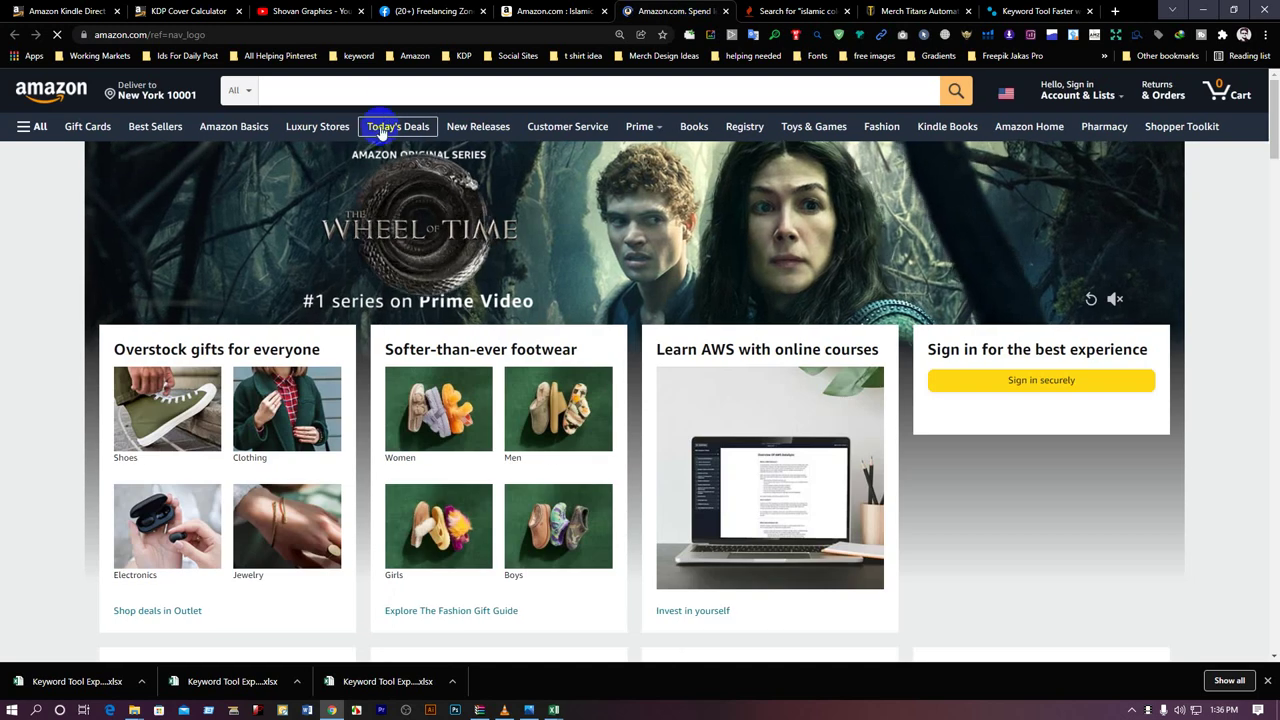
left_click(395, 92)
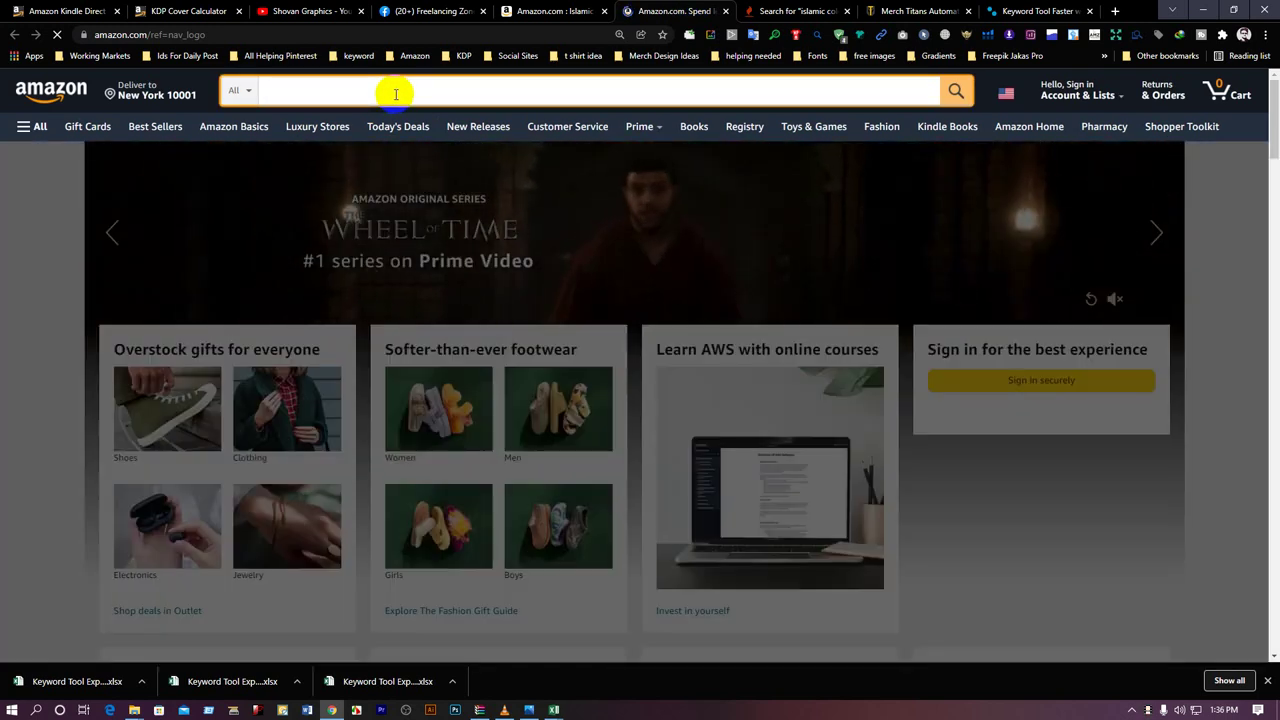
type("arabic a")
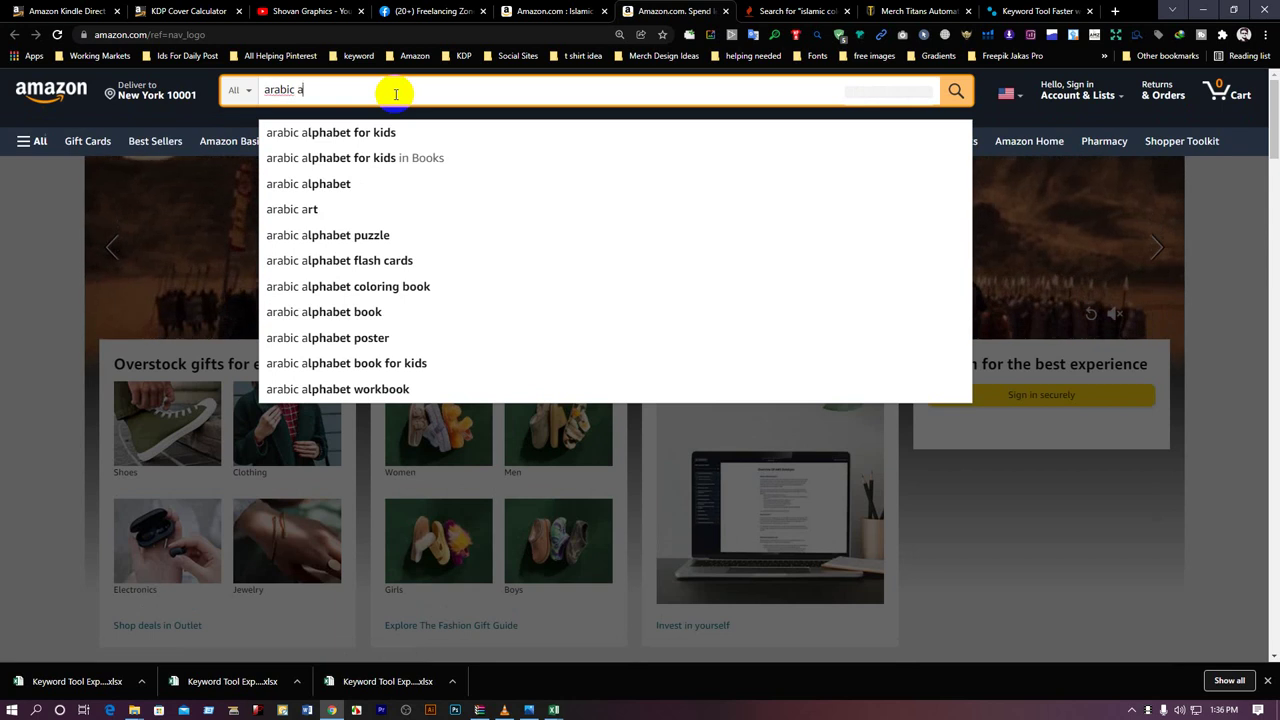
key("Down")
key("Return")
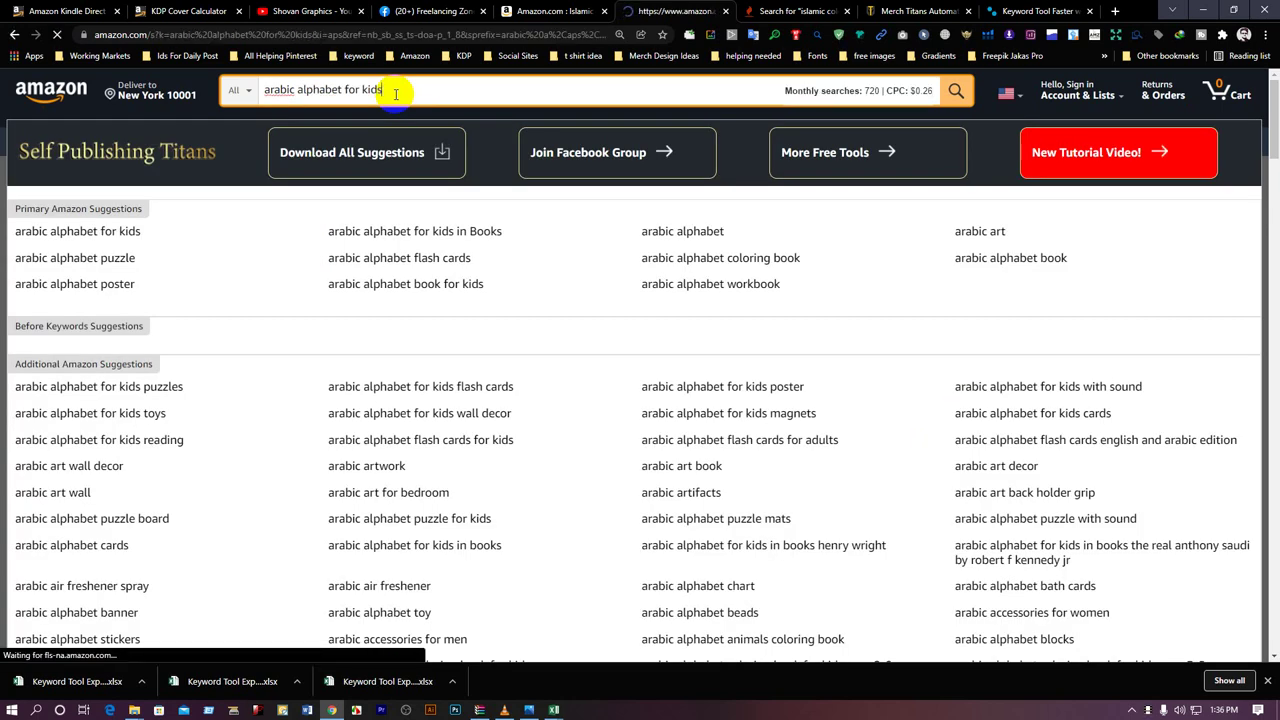
Step: Open the Laminated Arabic Alphabet Poster, My First Alif Baa Taa and Arabic Alphabet Write Learn and Color Workbook listings in new tabs
scroll(396, 93, "down", 2)
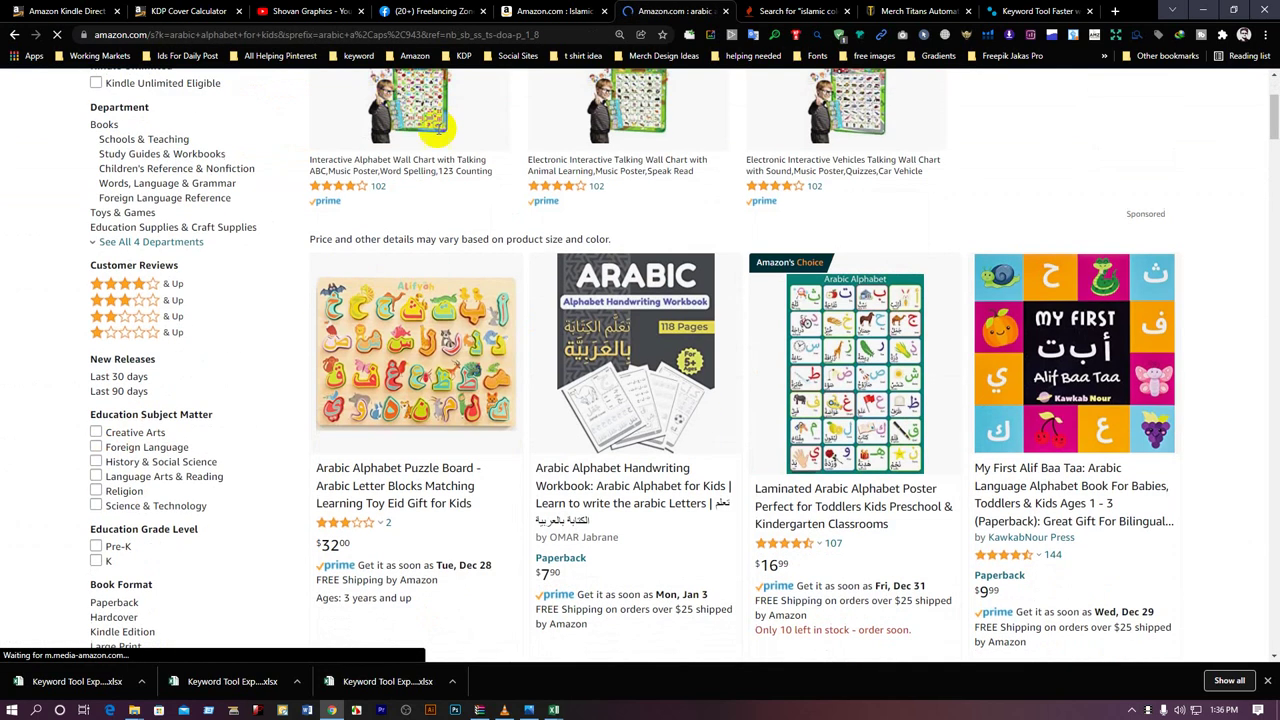
right_click(829, 514)
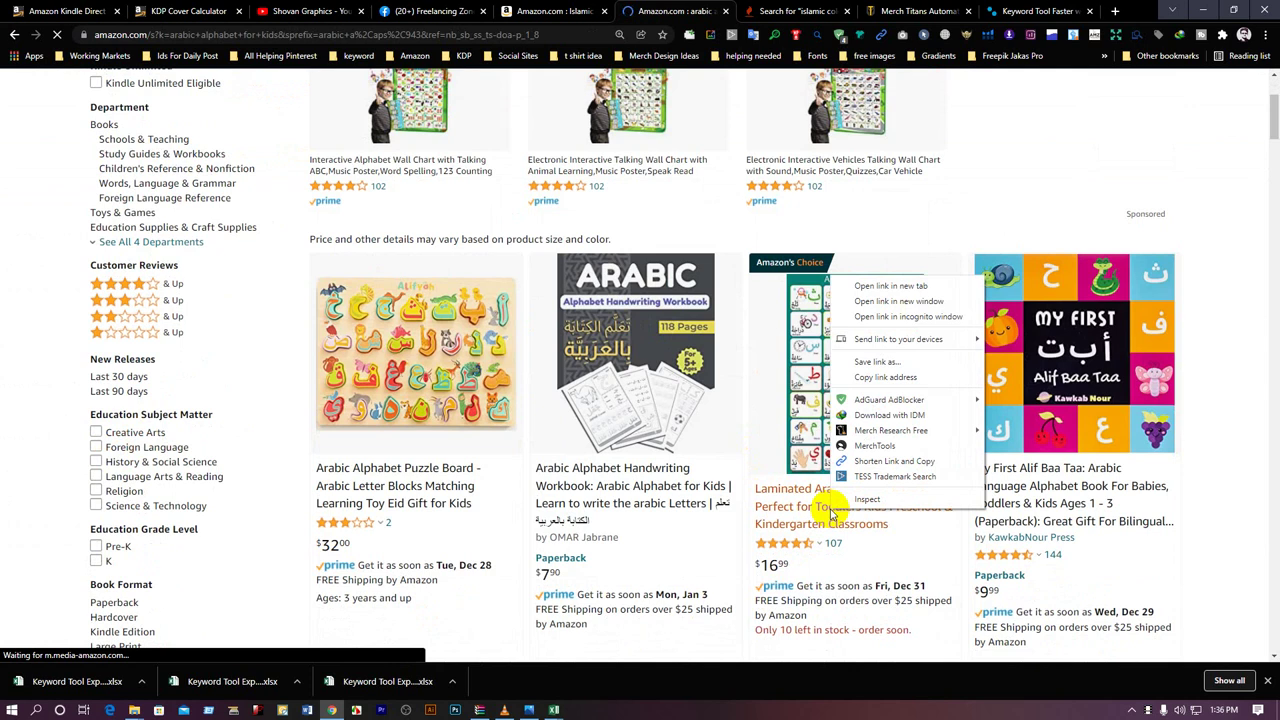
left_click(899, 287)
scroll(894, 289, "down", 3)
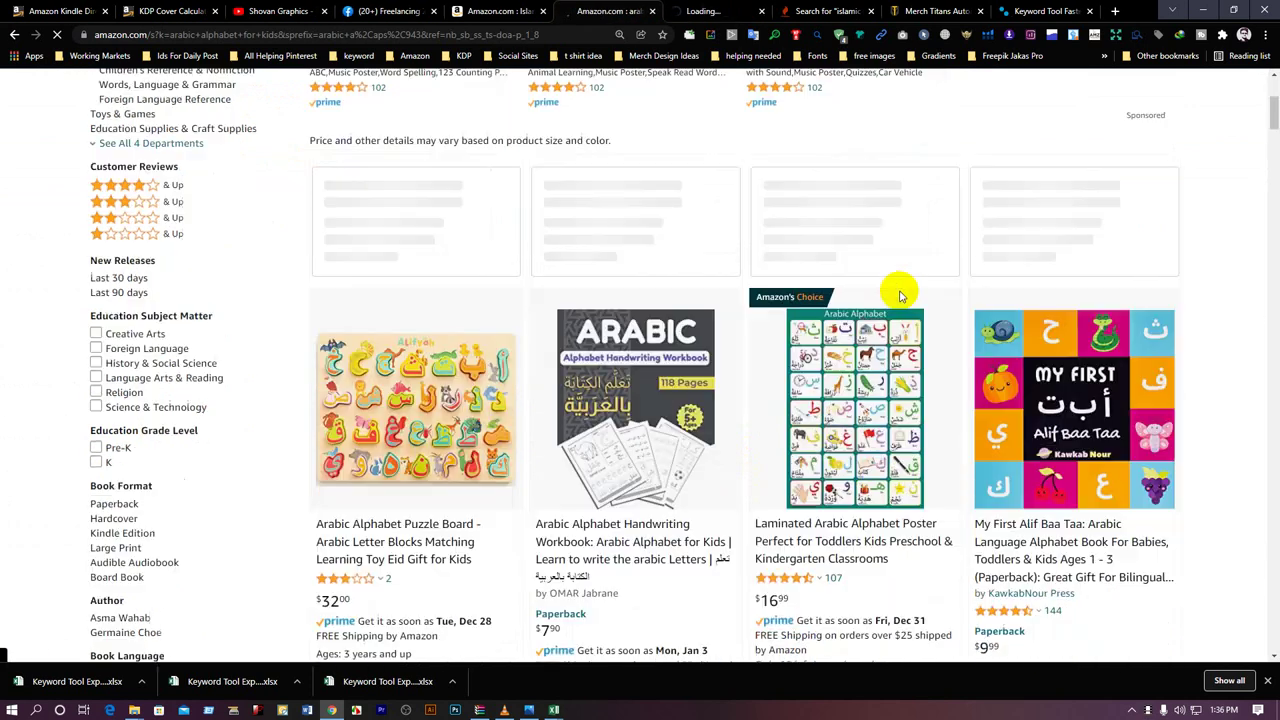
right_click(1068, 383)
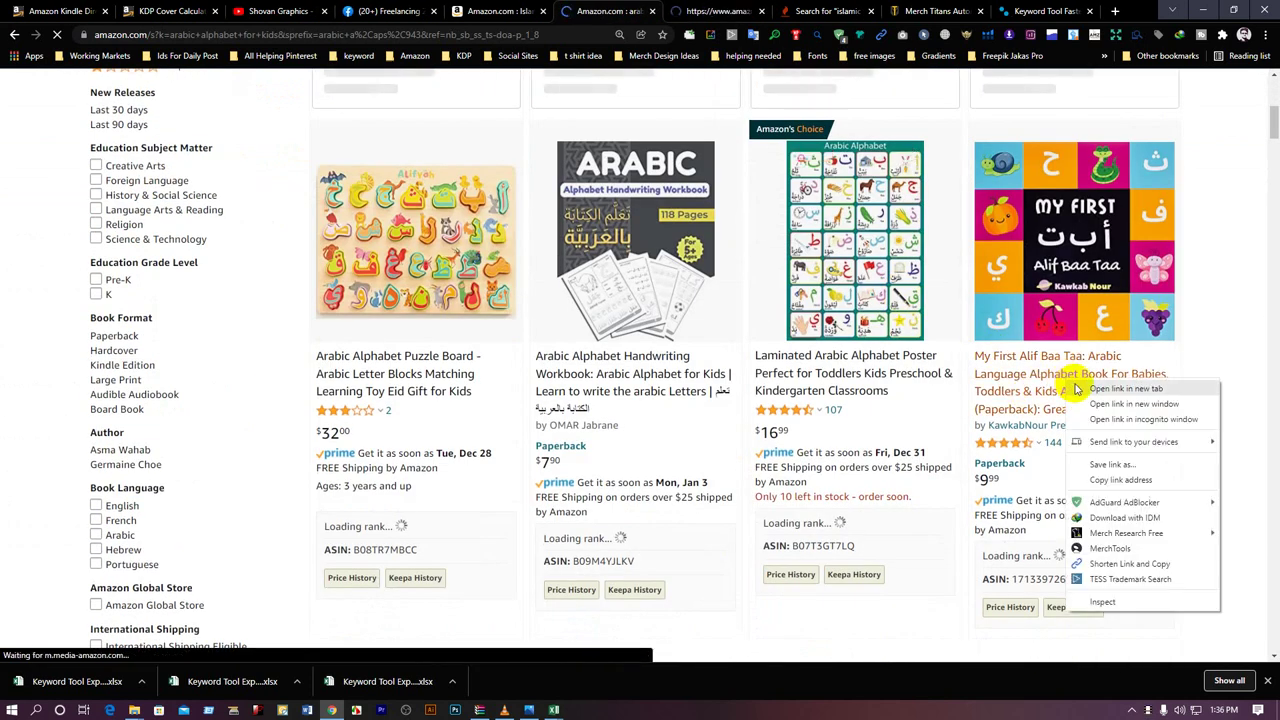
left_click(1078, 390)
scroll(1072, 382, "down", 4)
scroll(1073, 380, "down", 2)
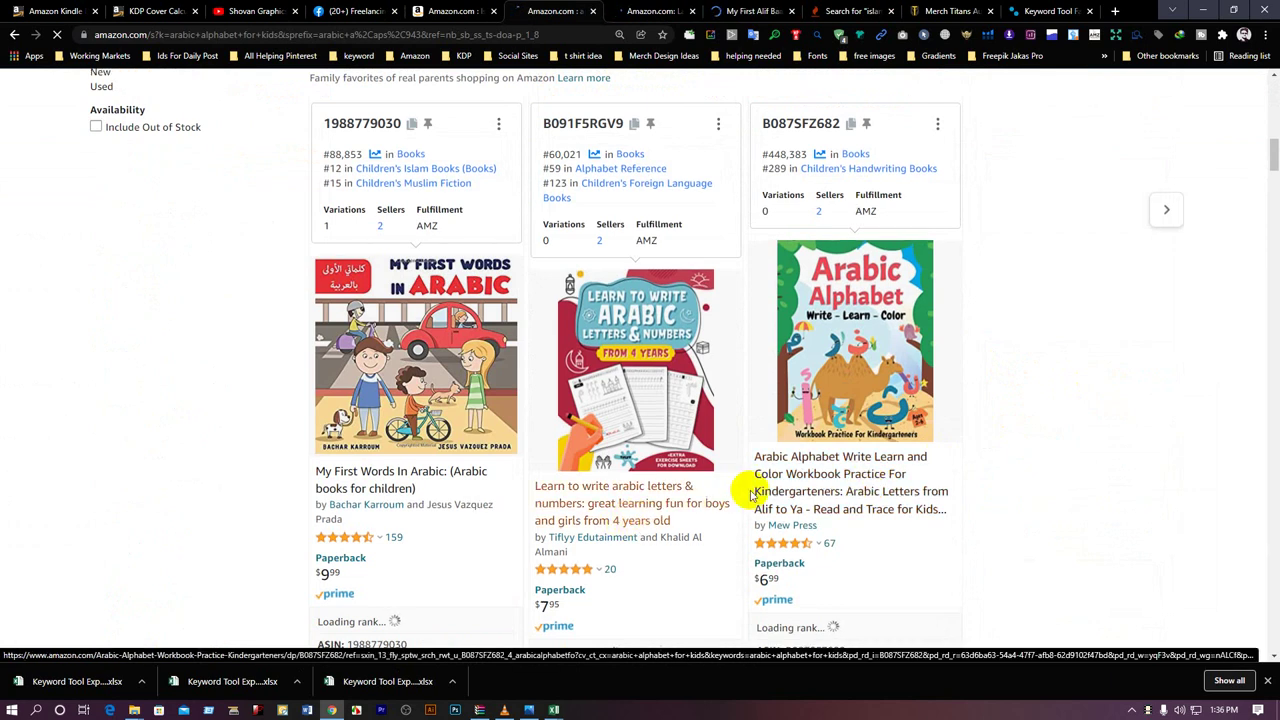
right_click(824, 252)
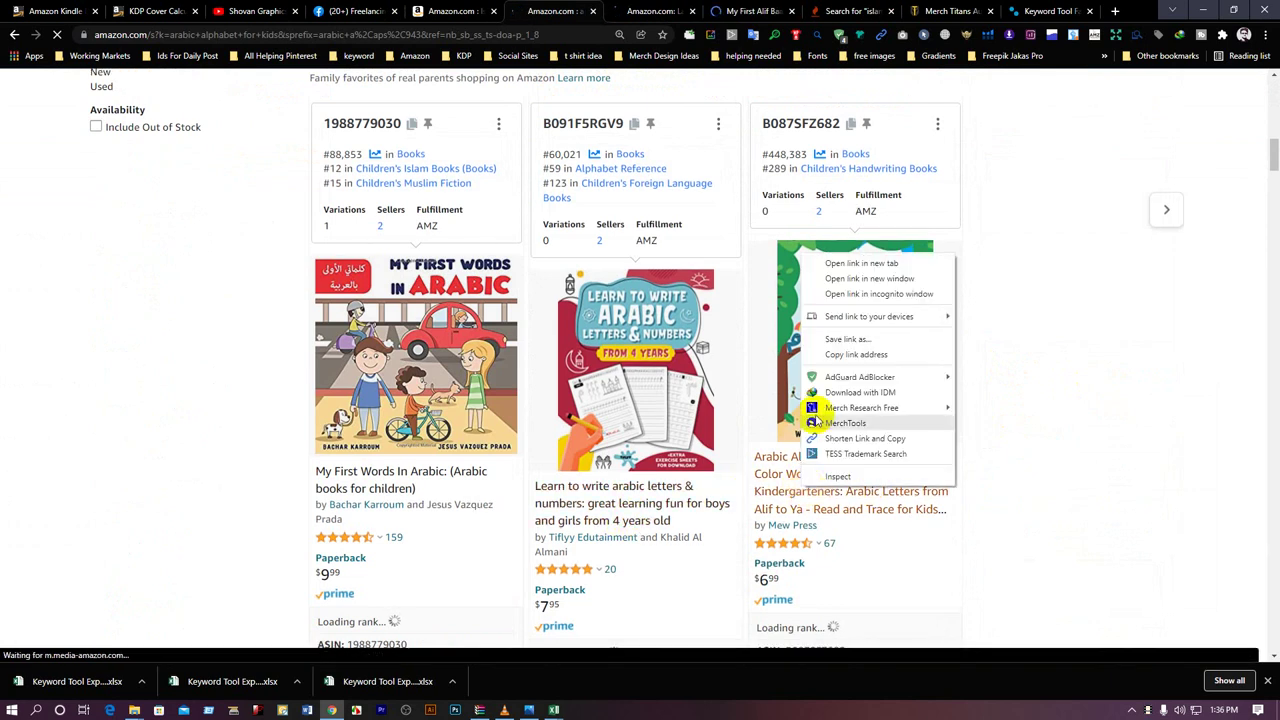
left_click(851, 262)
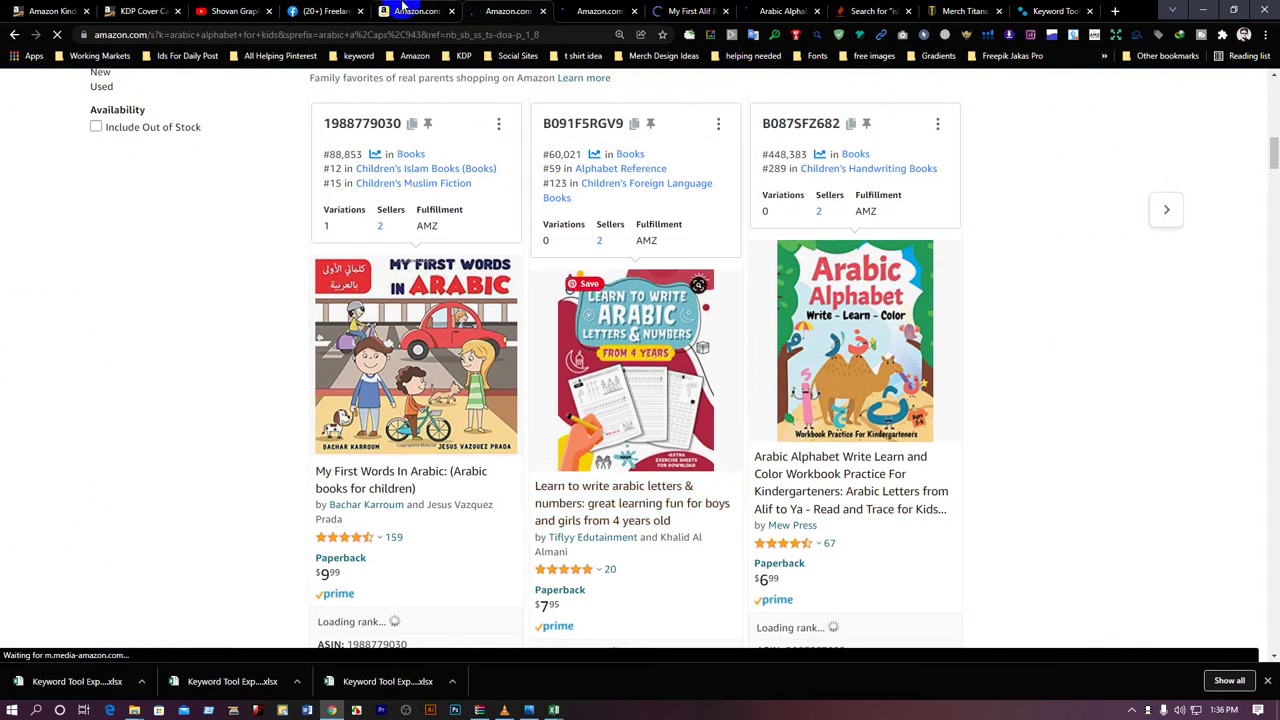
Step: Return to the Amazon results for "Islamic coloring book", look through them, and open the My First Islamic Coloring Book listing
left_click(400, 10)
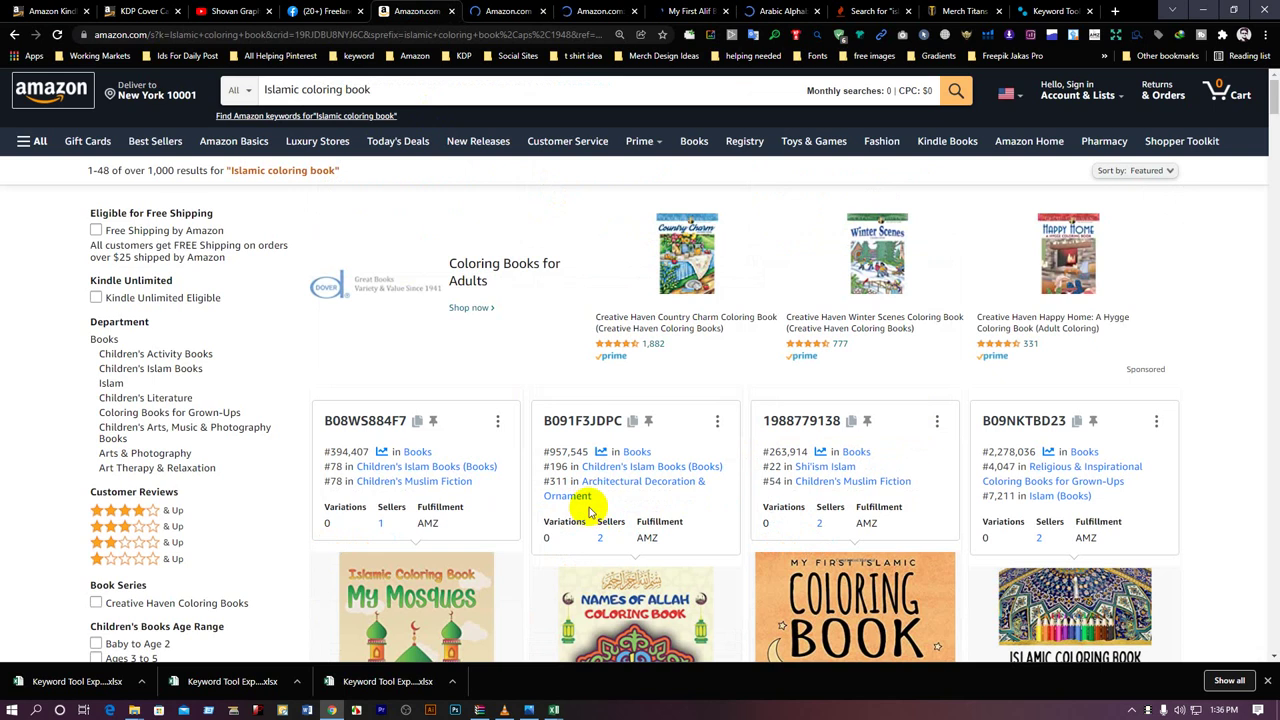
scroll(588, 511, "down", 3)
scroll(588, 511, "down", 3)
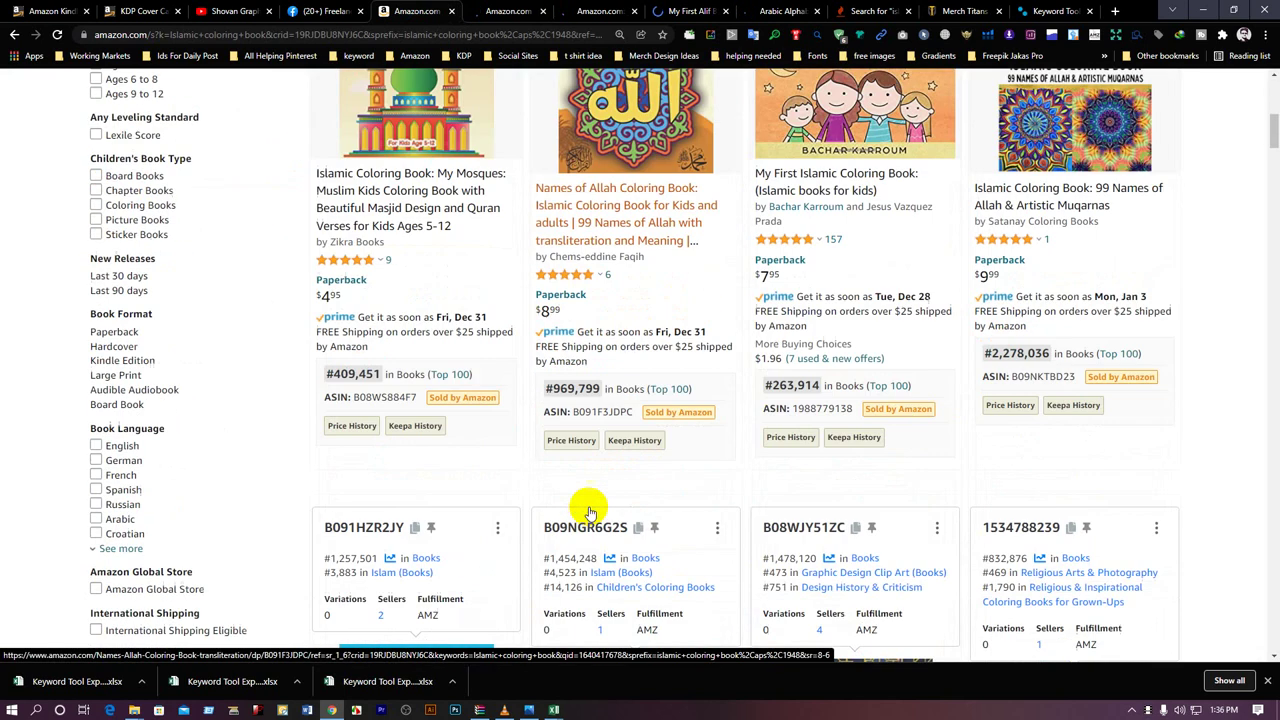
scroll(588, 511, "up", 2)
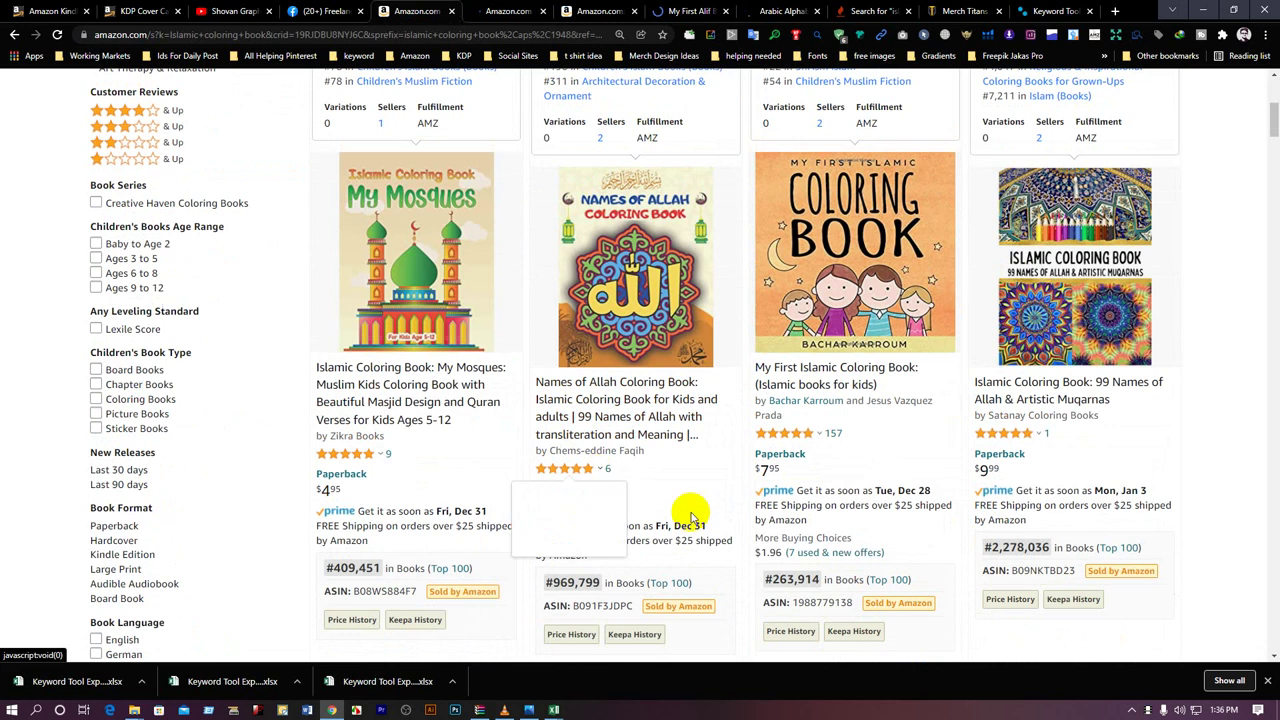
scroll(551, 395, "down", 3)
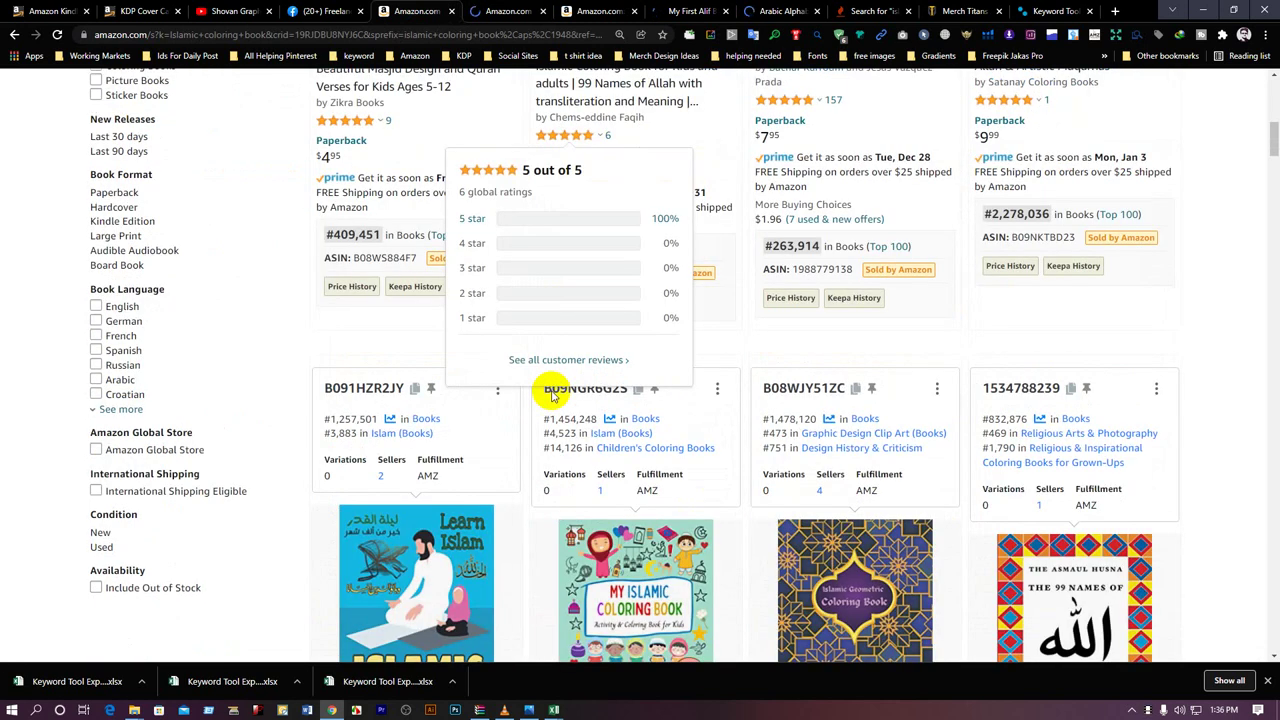
scroll(551, 395, "down", 3)
scroll(551, 395, "down", 3)
left_click(551, 397)
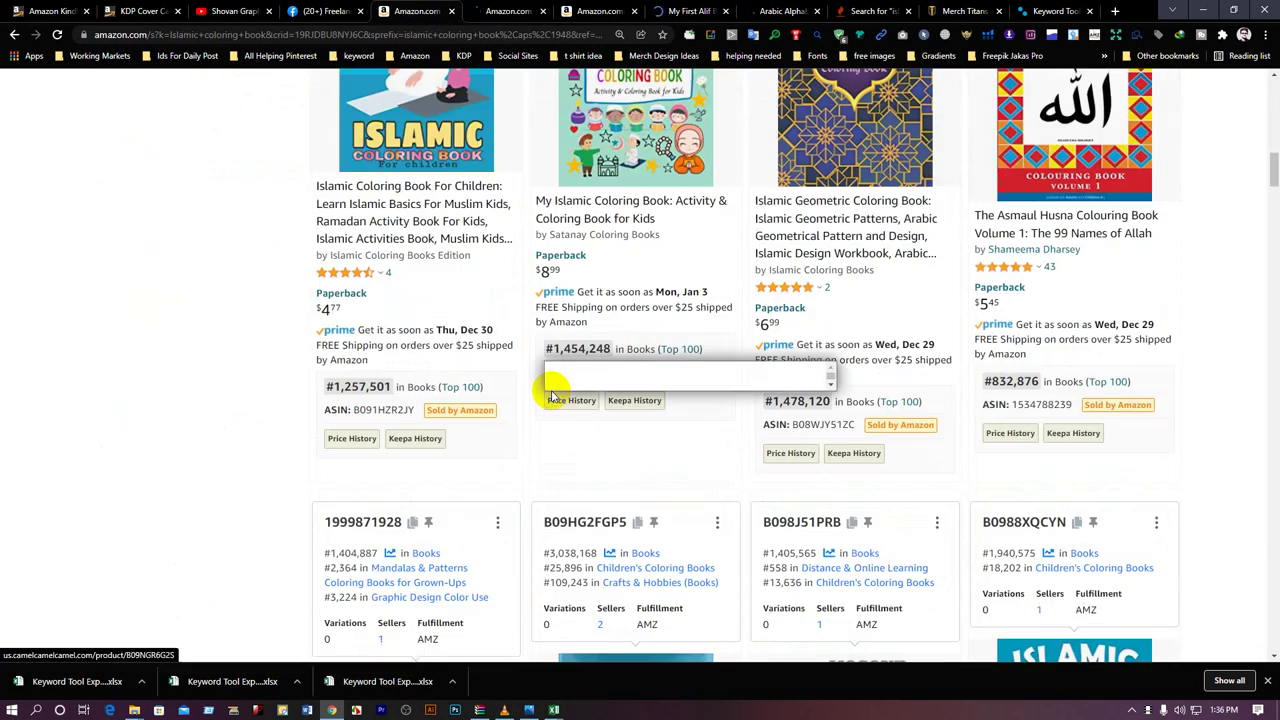
scroll(1263, 407, "up", 2)
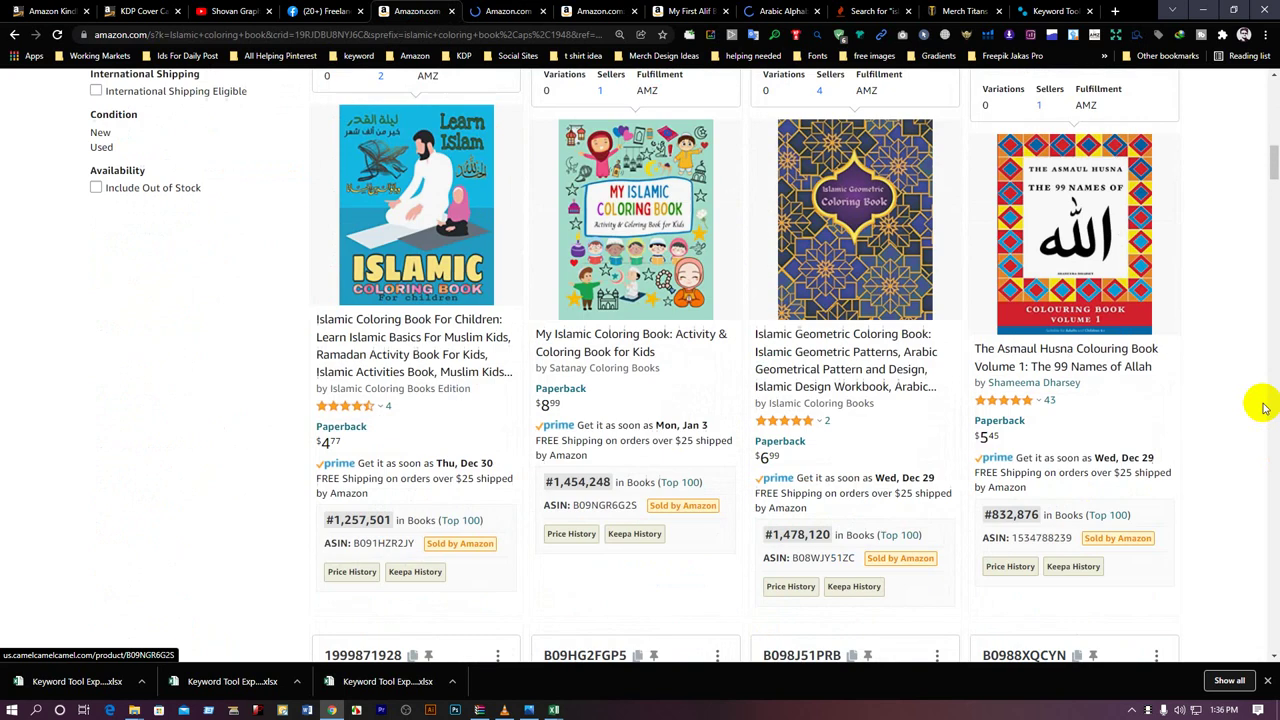
scroll(1252, 407, "up", 3)
scroll(960, 297, "up", 3)
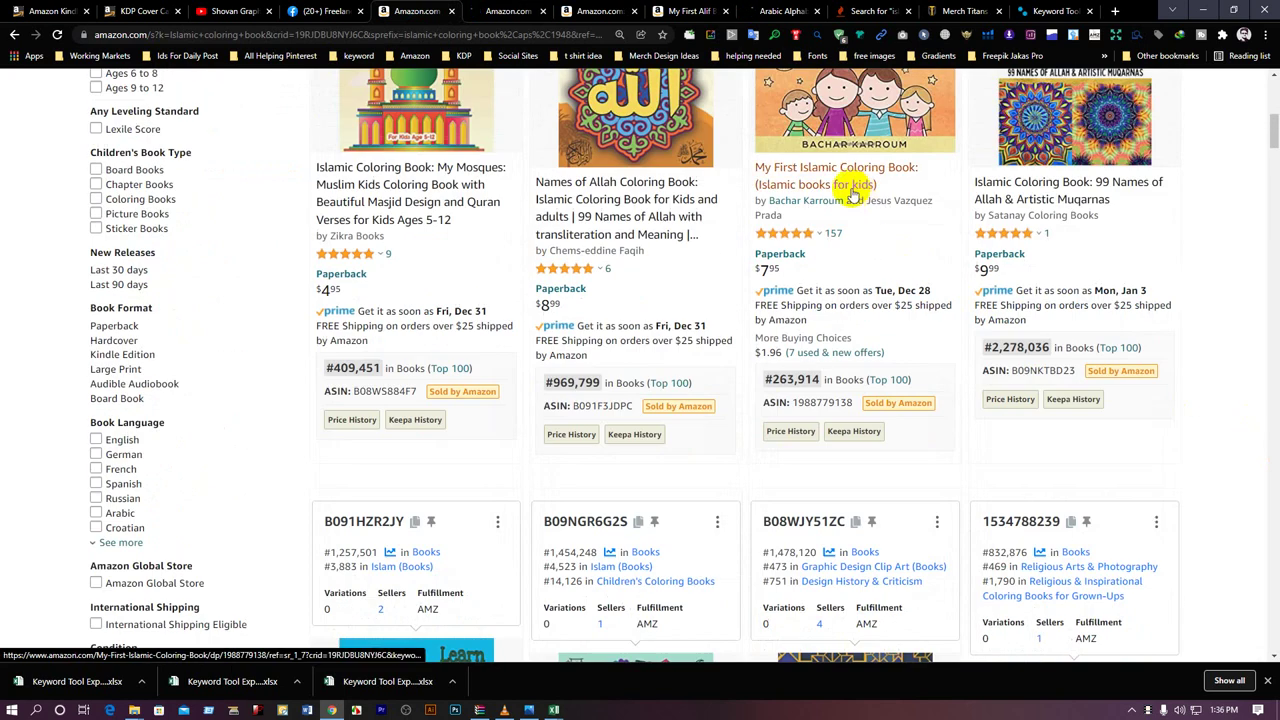
left_click(848, 193)
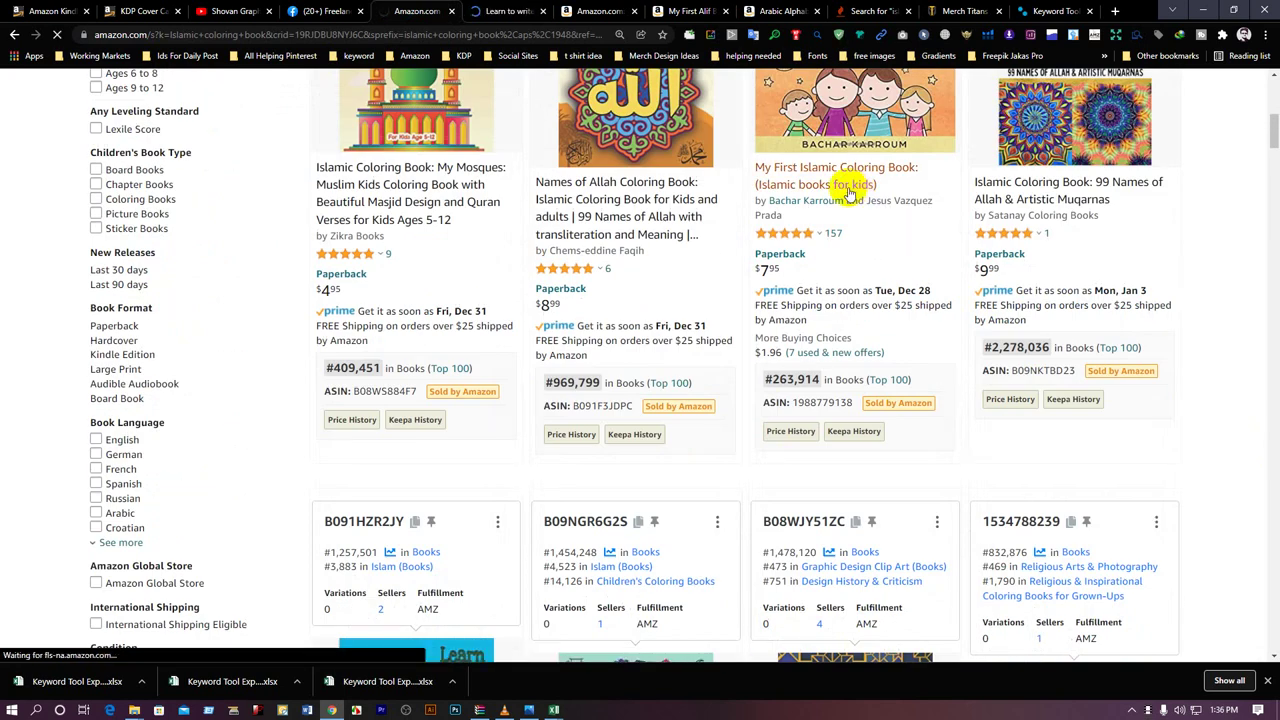
Step: Switch to the My First Alif Baa Taa listing and open its keyword lookup in Helium 10 Cerebro
left_click(515, 8)
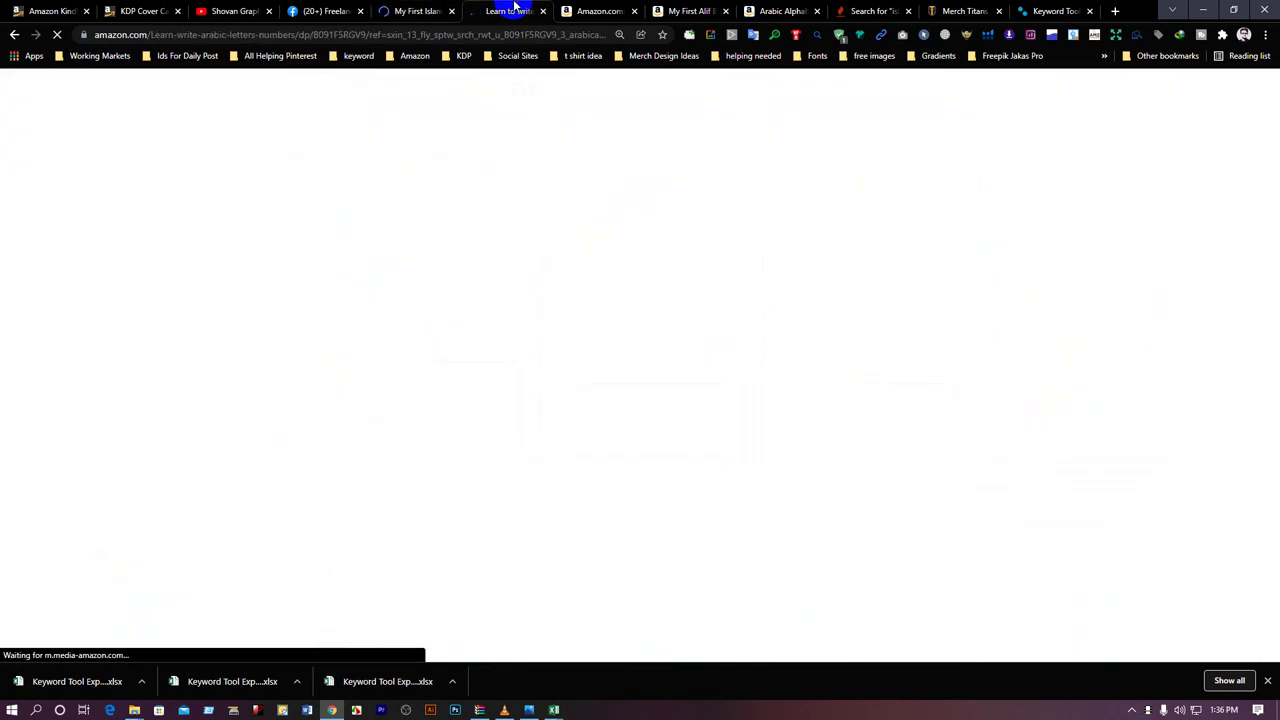
left_click(613, 8)
left_click(686, 10)
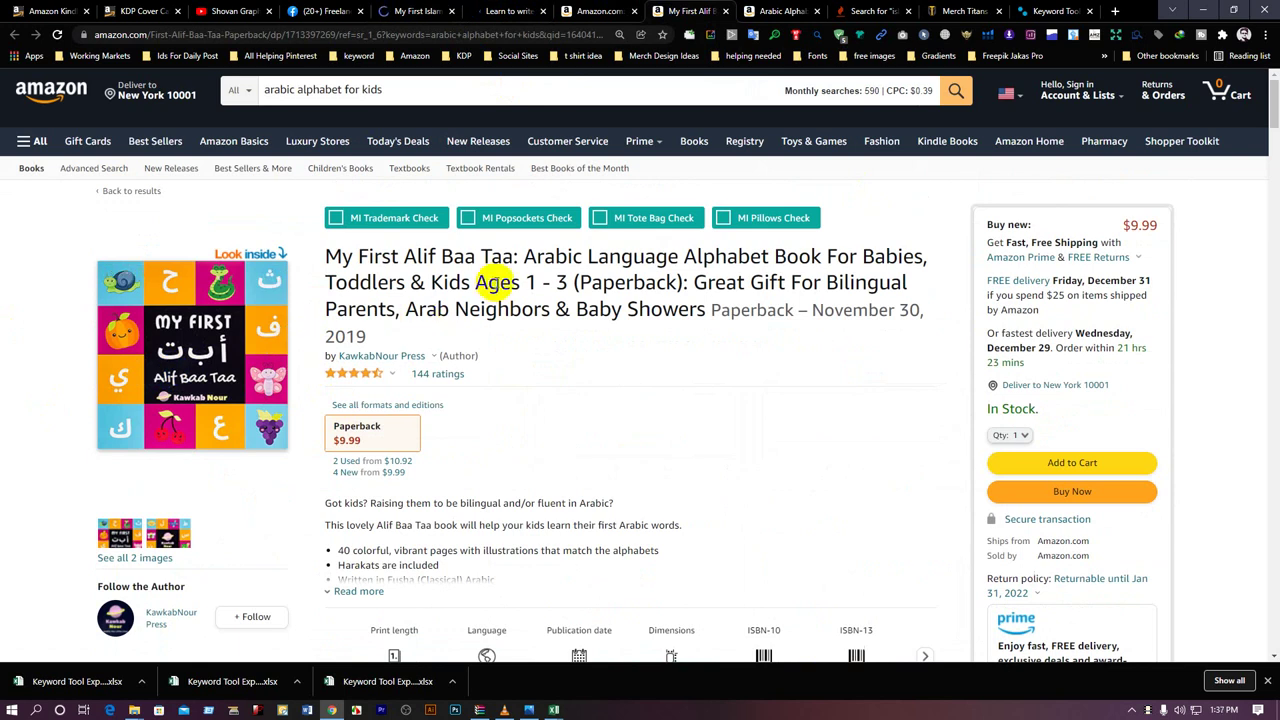
scroll(586, 300, "down", 6)
scroll(422, 385, "down", 3)
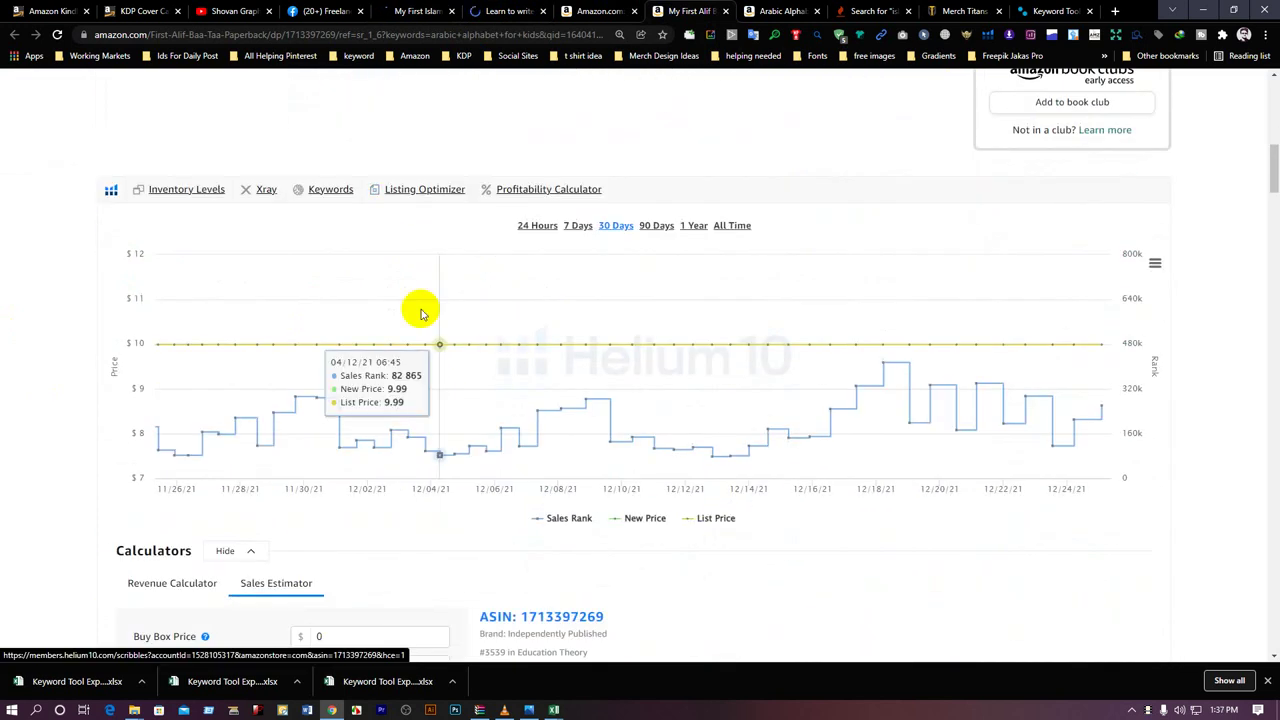
left_click(335, 195)
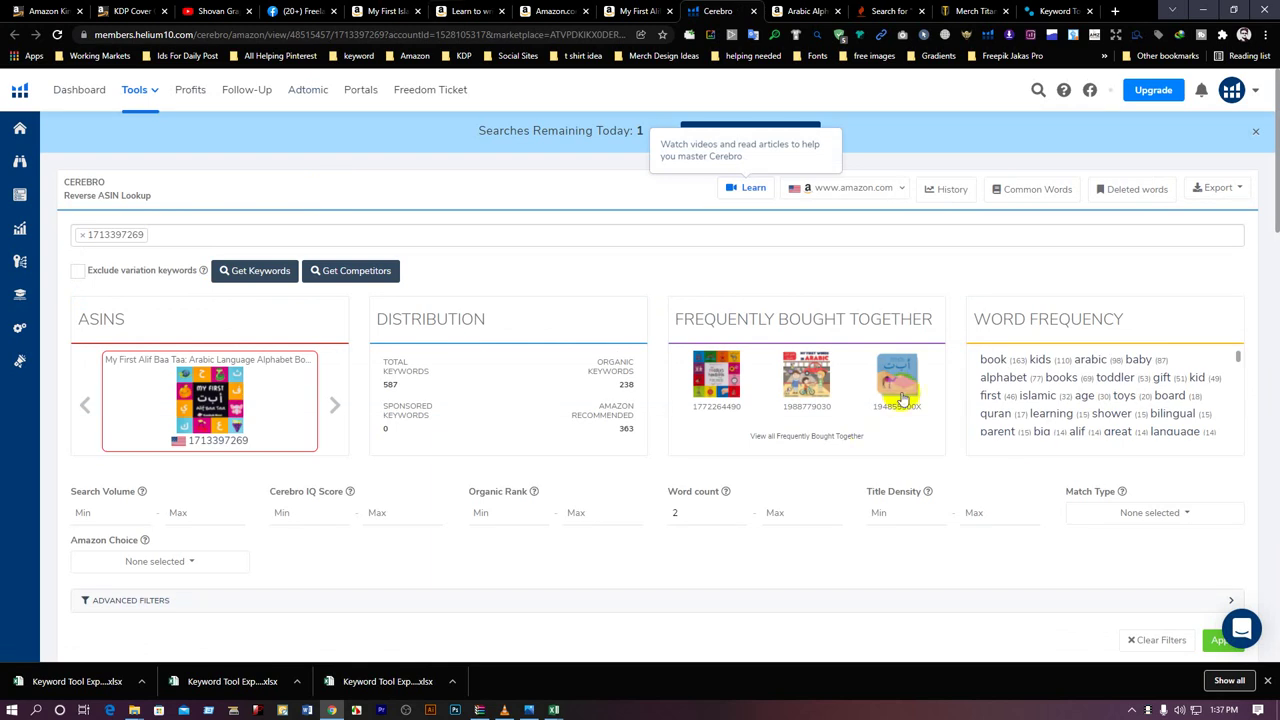
Step: Copy "learning" from Cerebro's Word Frequency list into cell D2 of New Microsoft Excel Worksheet and widen column D to fit it
scroll(1186, 414, "down", 1)
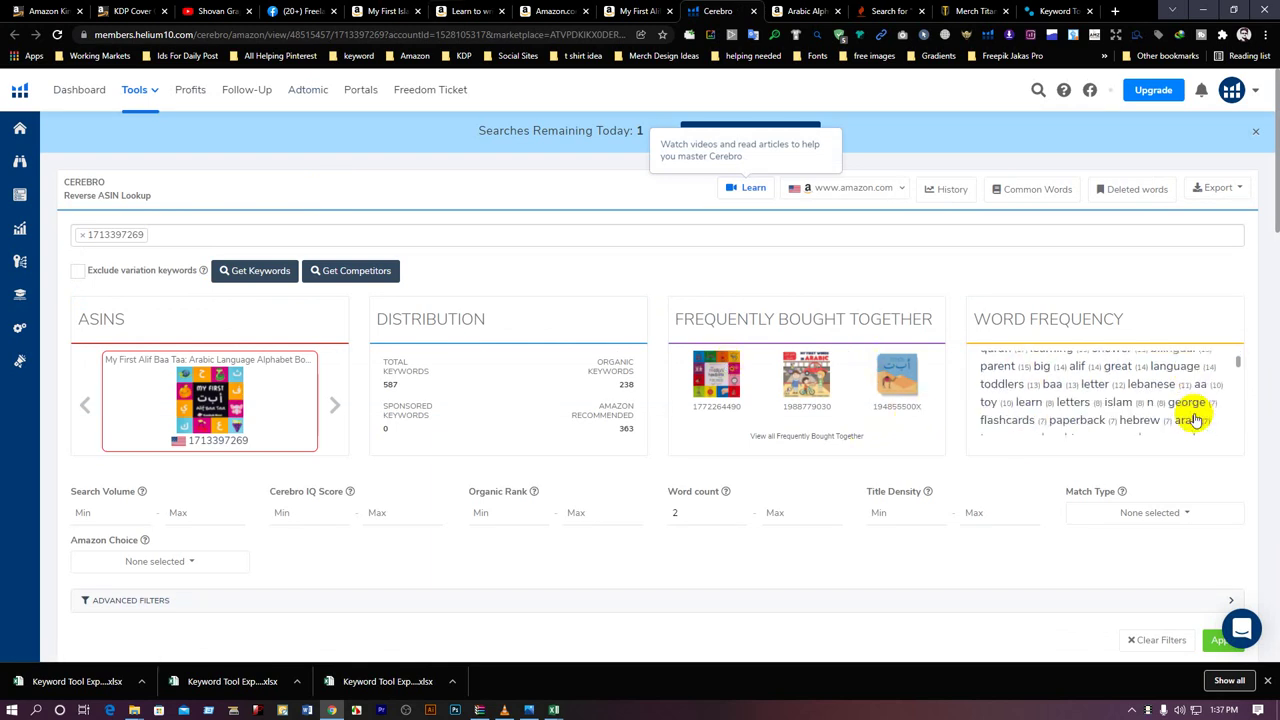
scroll(1040, 410, "down", 5)
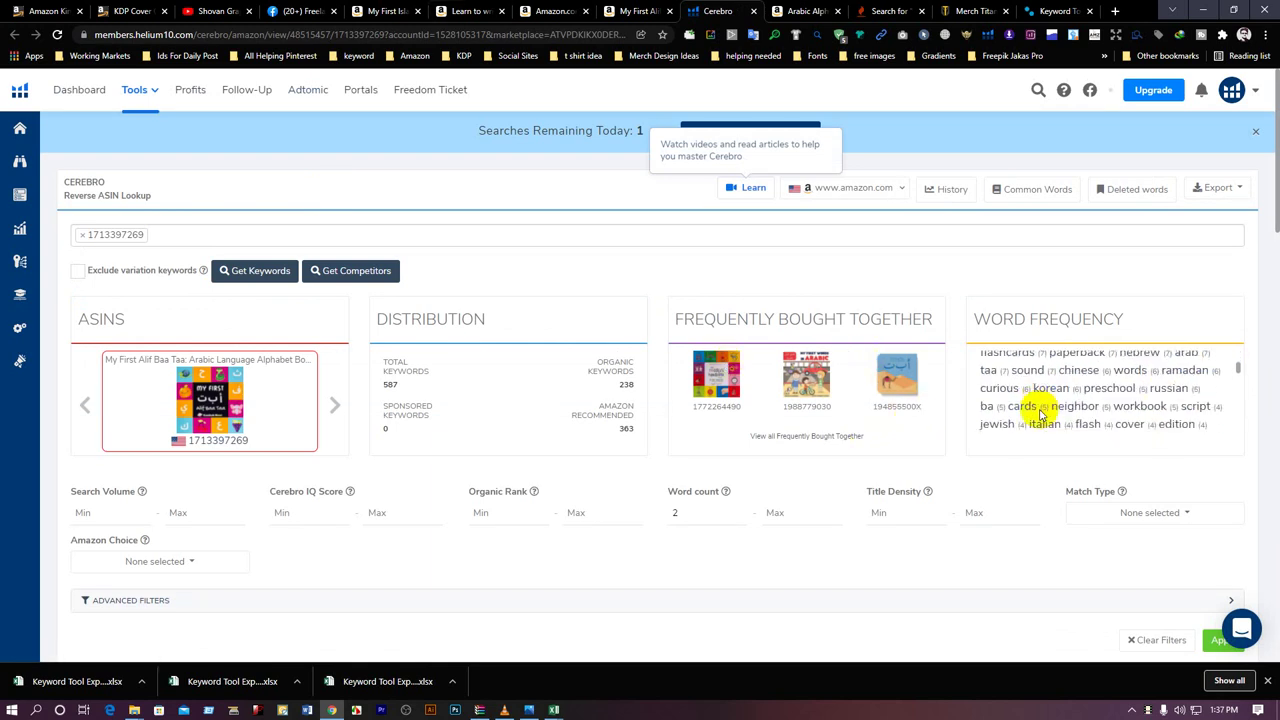
scroll(1040, 415, "down", 8)
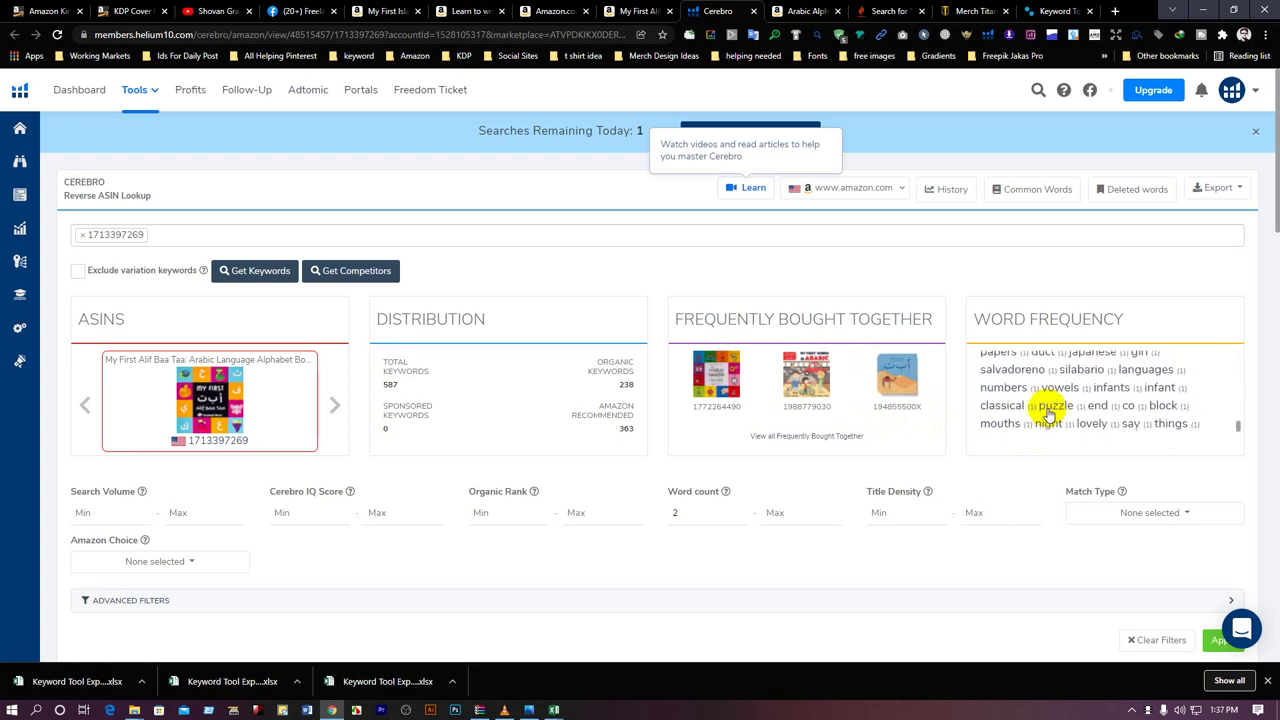
scroll(1080, 414, "up", 15)
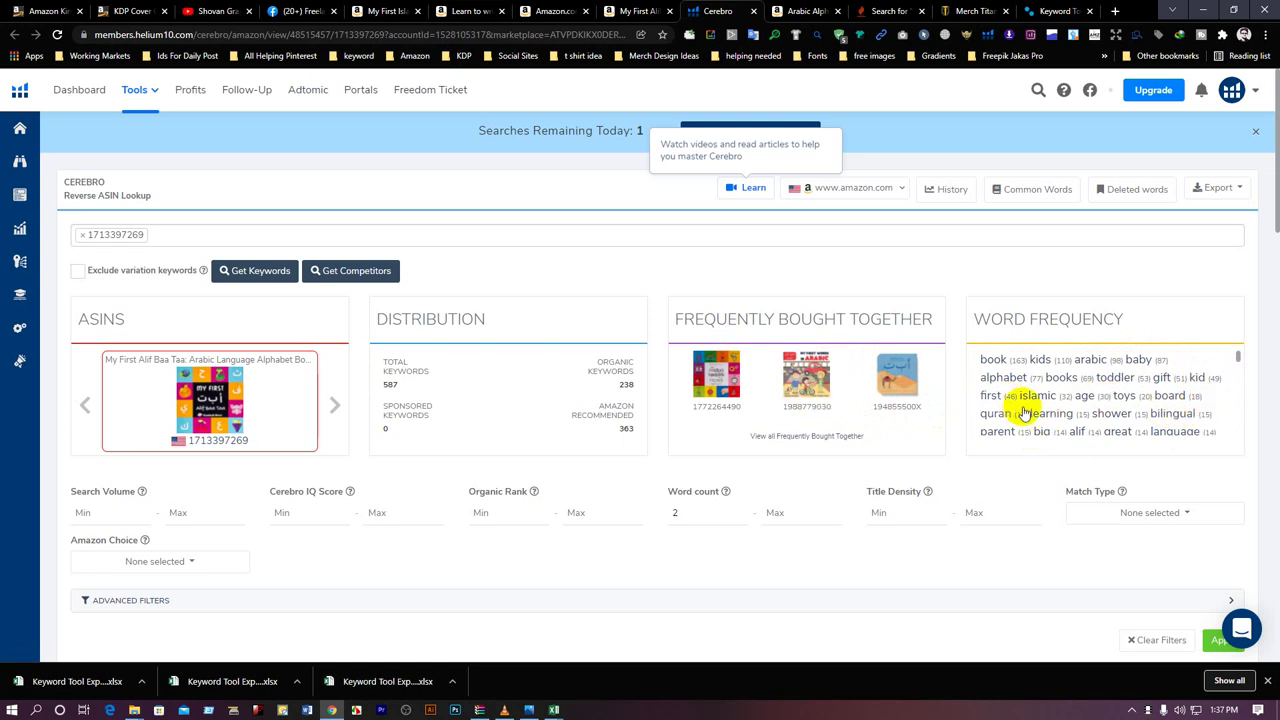
left_click_drag(1030, 412, 1051, 417)
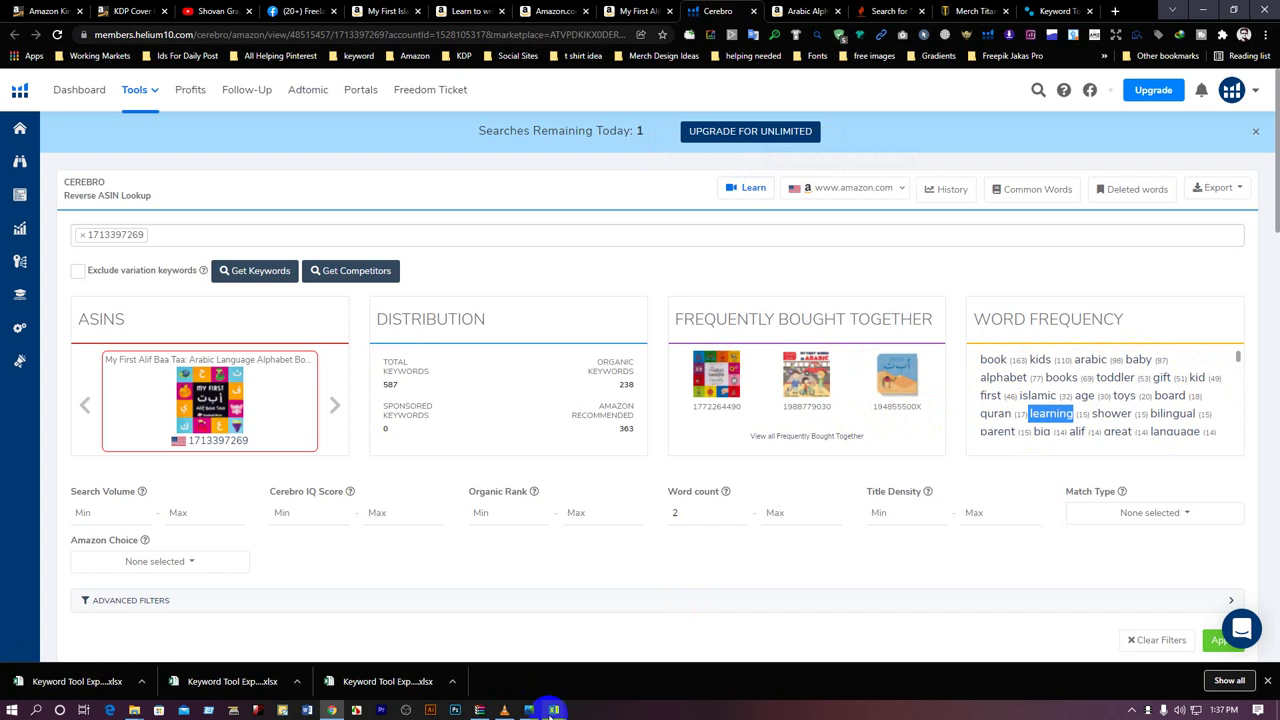
mouse_move(550, 712)
left_click(482, 647)
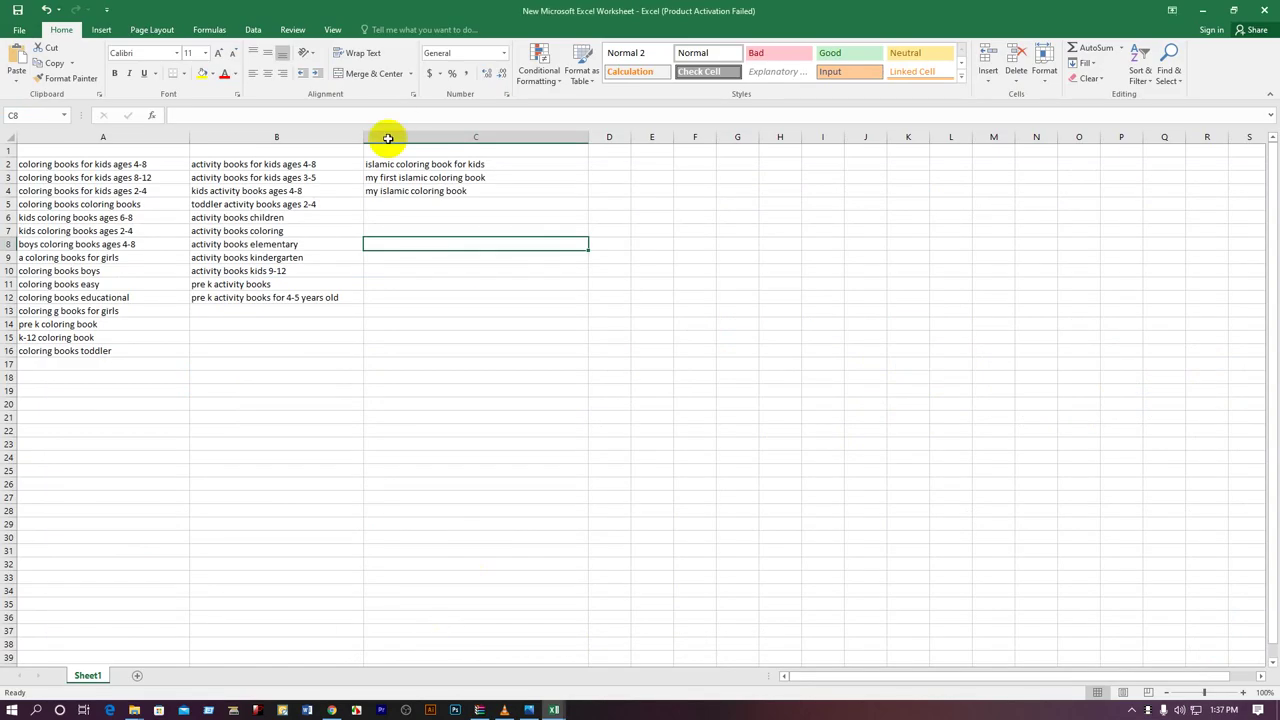
left_click(619, 163)
type("learning")
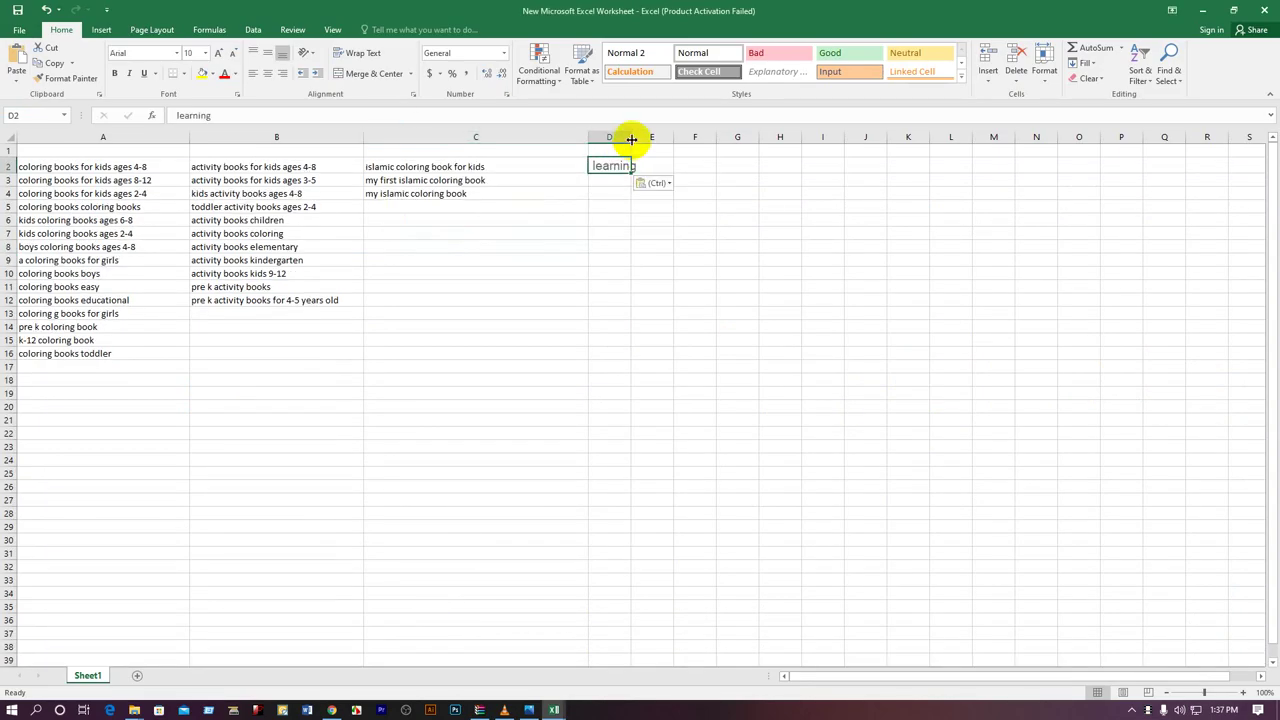
left_click_drag(631, 137, 667, 140)
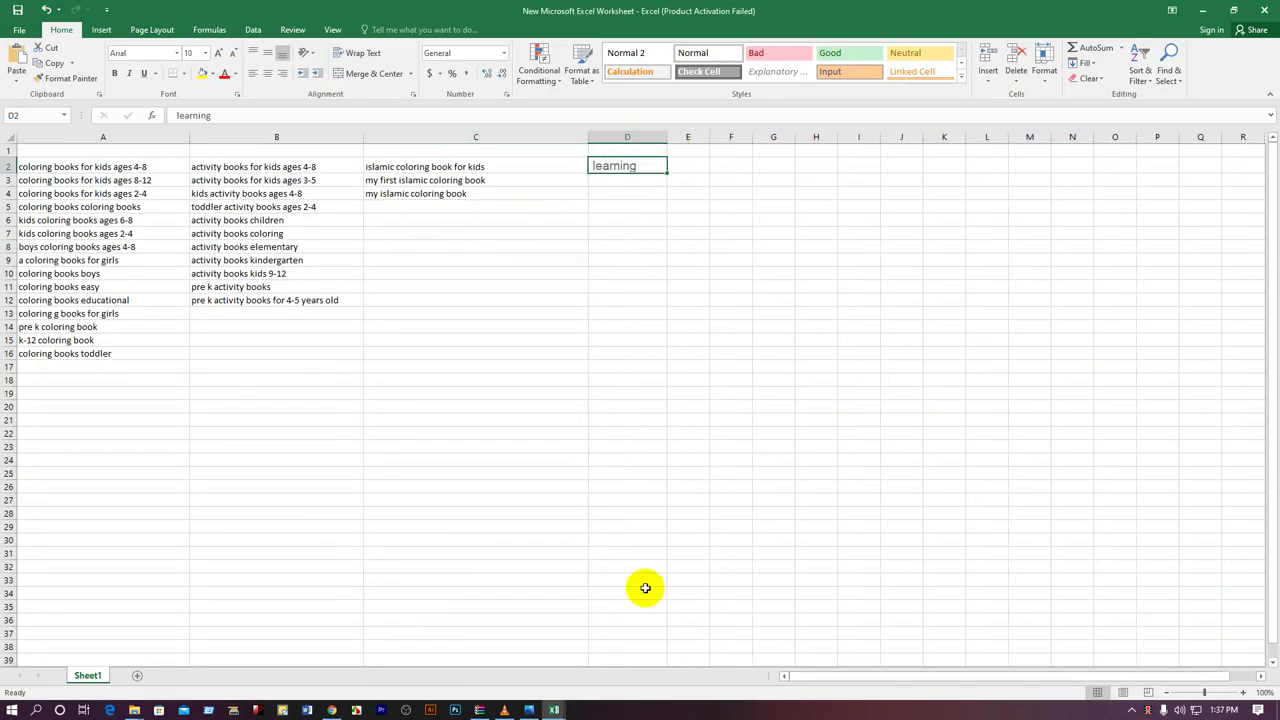
Step: Copy "quran" from Cerebro's Word Frequency list into cell D3 of New Microsoft Excel Worksheet, closing the Keyword Tool Export workbook along the way
left_click(331, 710)
left_click(1150, 418)
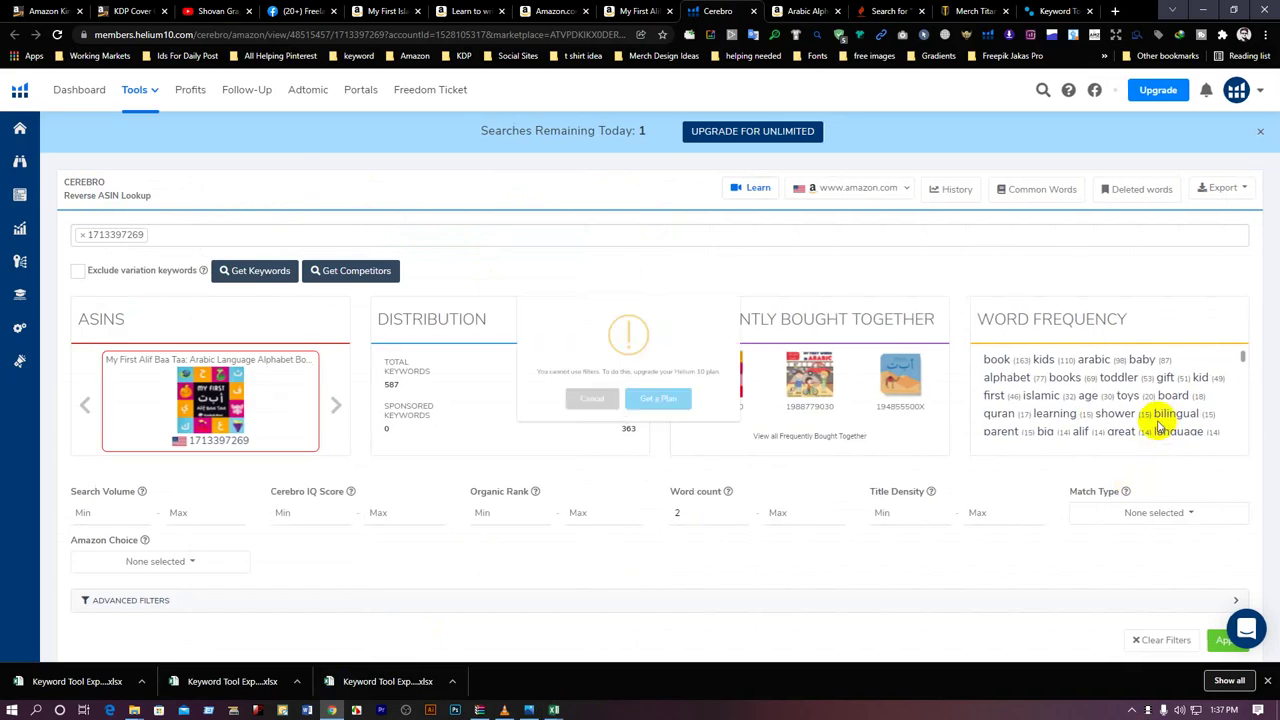
left_click(573, 420)
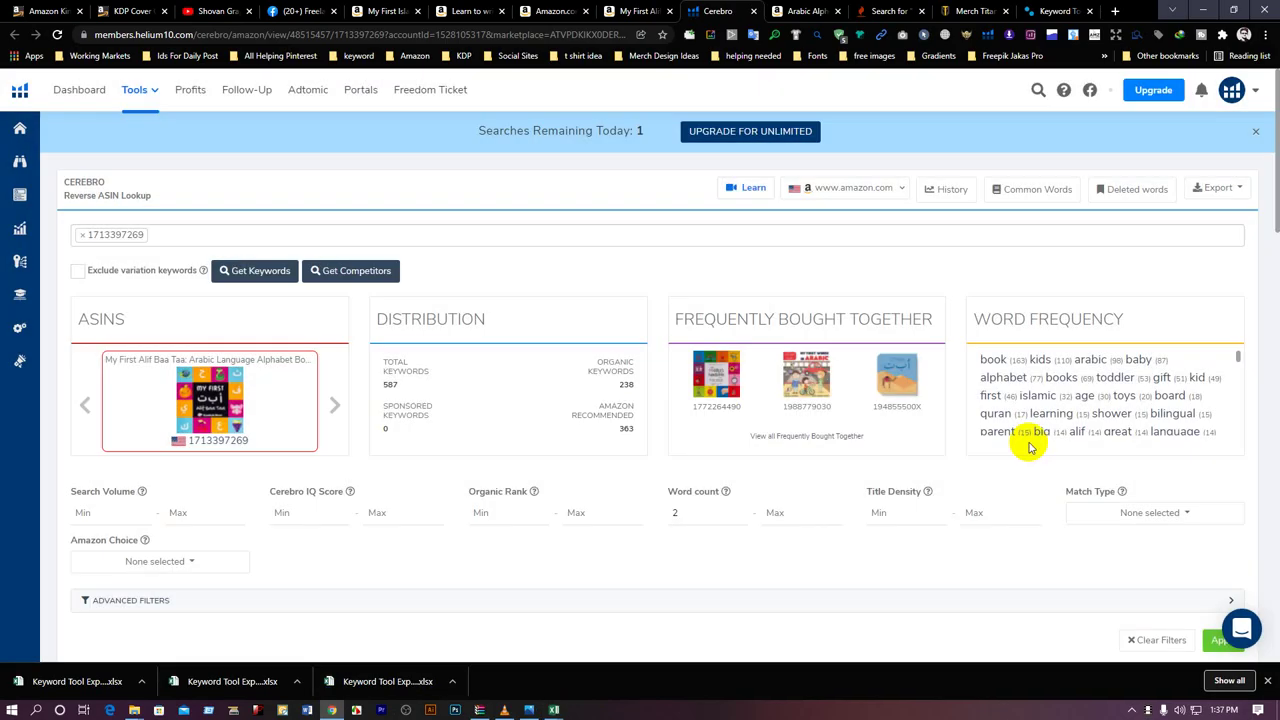
scroll(1194, 400, "down", 2)
scroll(1122, 405, "up", 2)
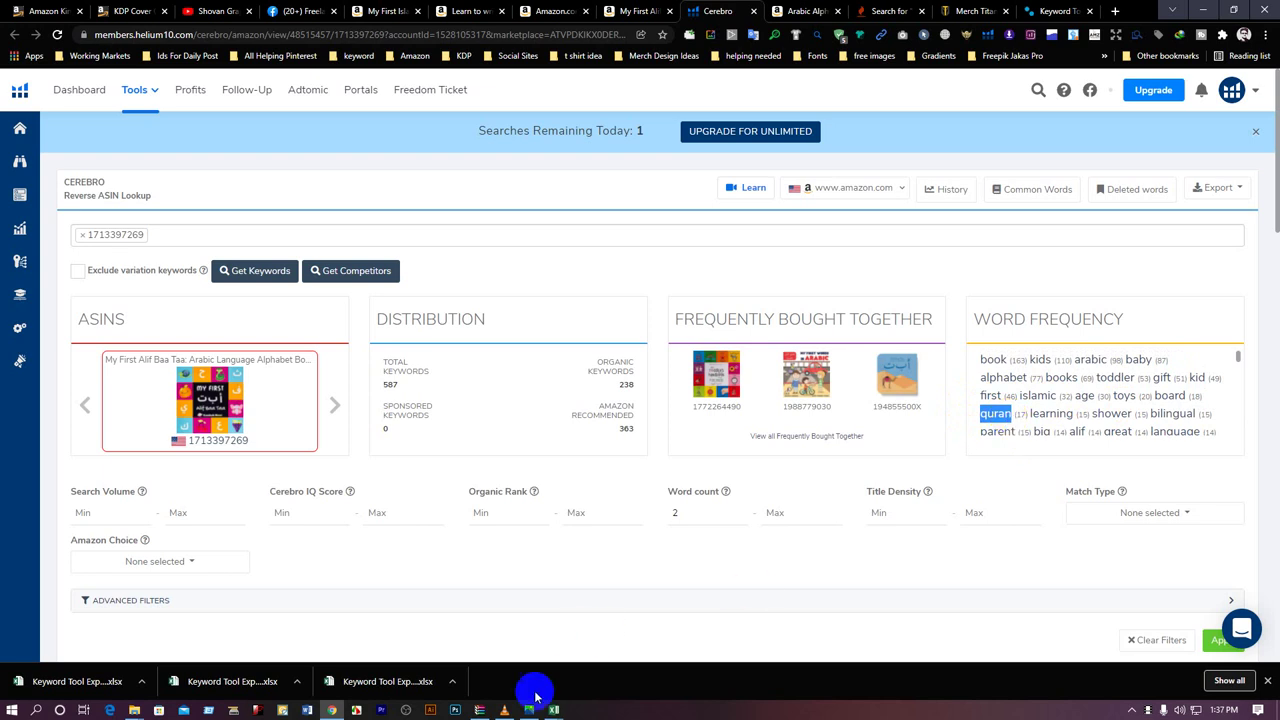
mouse_move(555, 710)
left_click(614, 611)
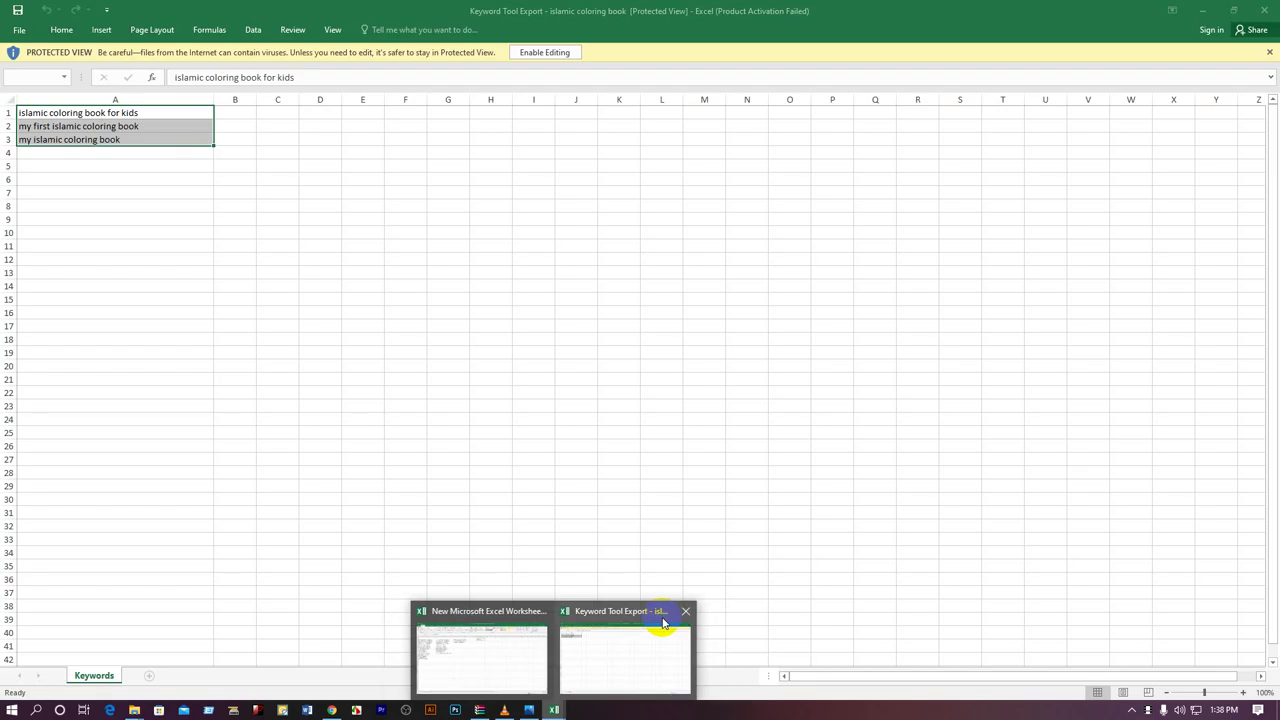
left_click(686, 611)
left_click(523, 634)
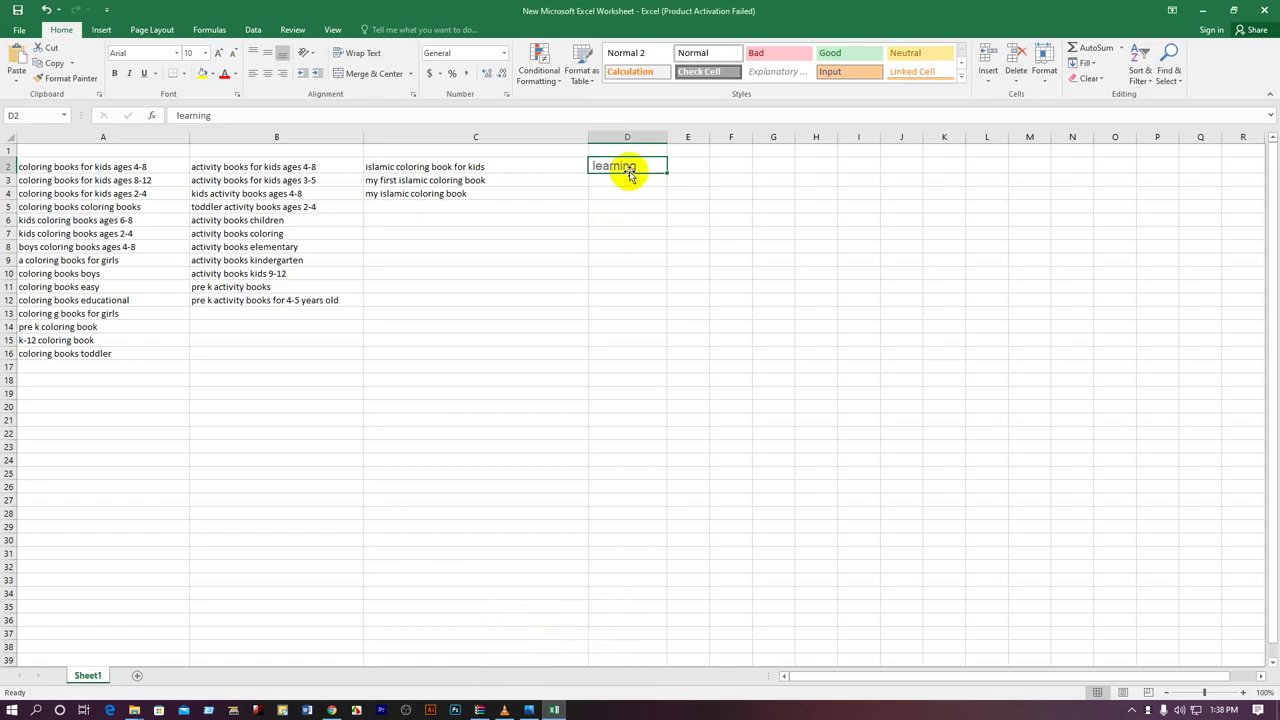
type("quran")
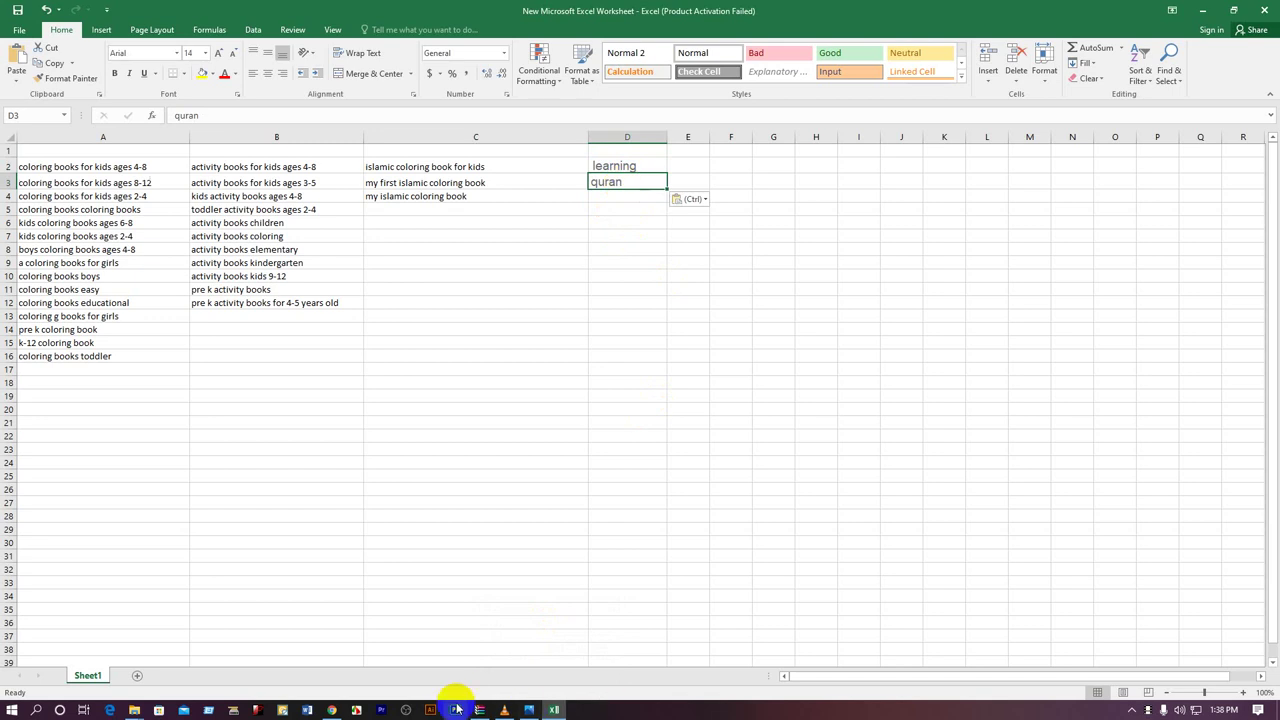
Step: Switch back to Cerebro in Chrome and examine the rest of the Word Frequency list and the keyword results table
left_click(334, 706)
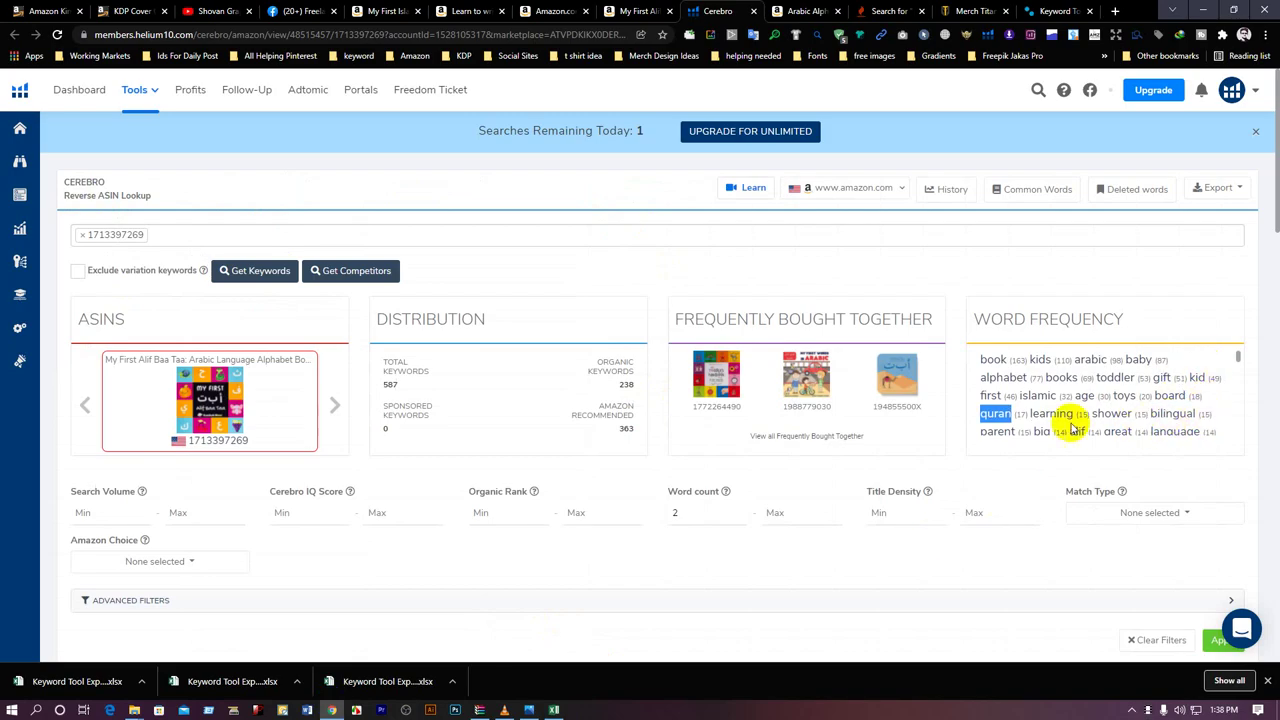
scroll(1000, 417, "down", 1)
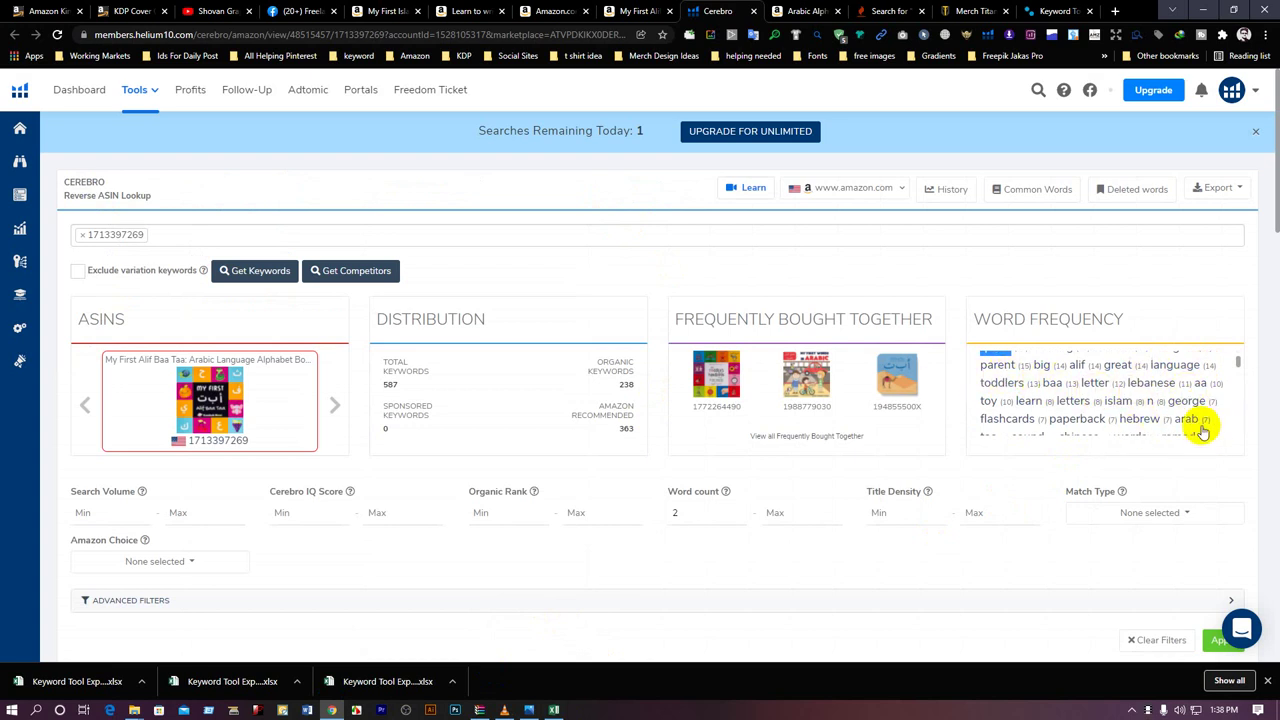
scroll(988, 425, "down", 2)
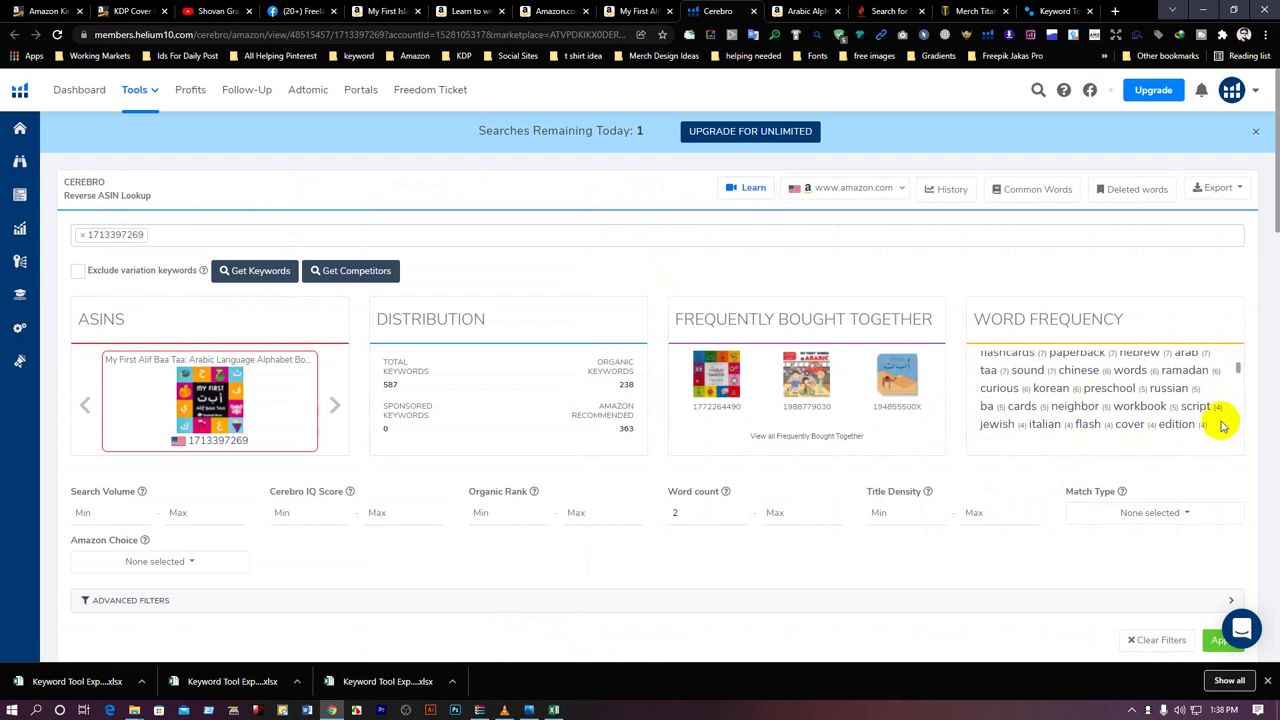
scroll(1222, 425, "down", 2)
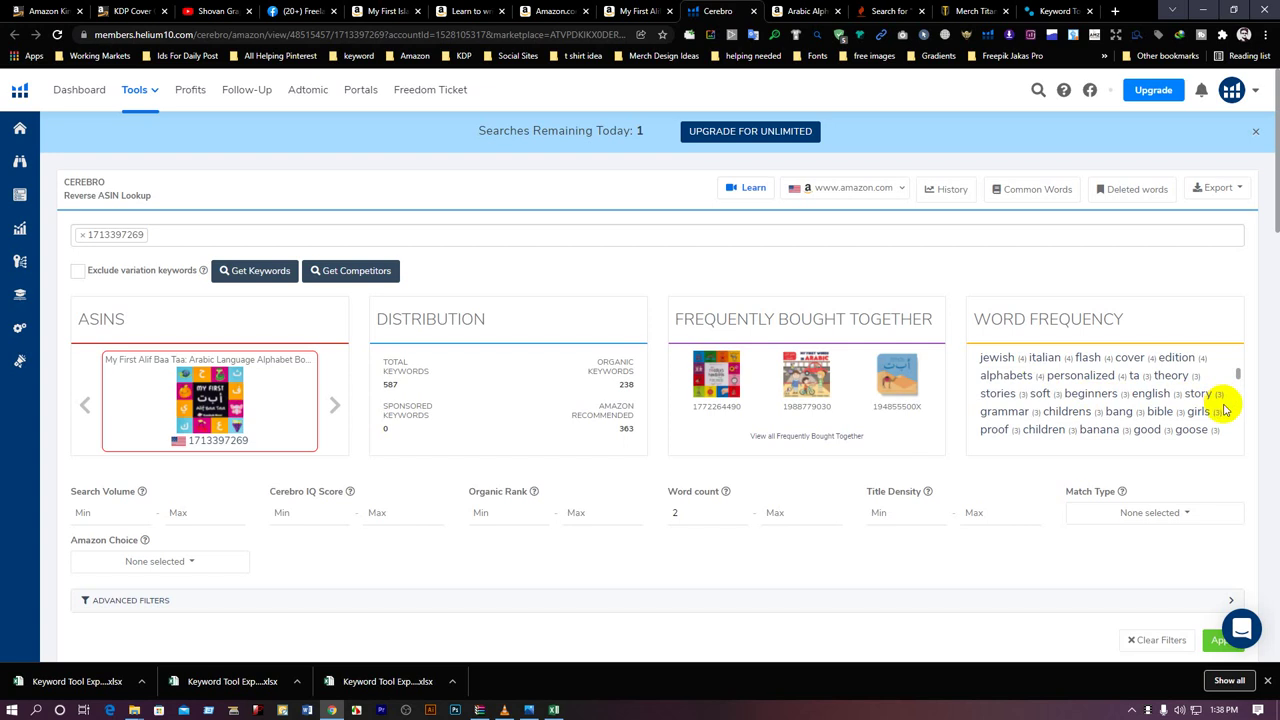
scroll(1223, 410, "down", 2)
scroll(1000, 390, "down", 2)
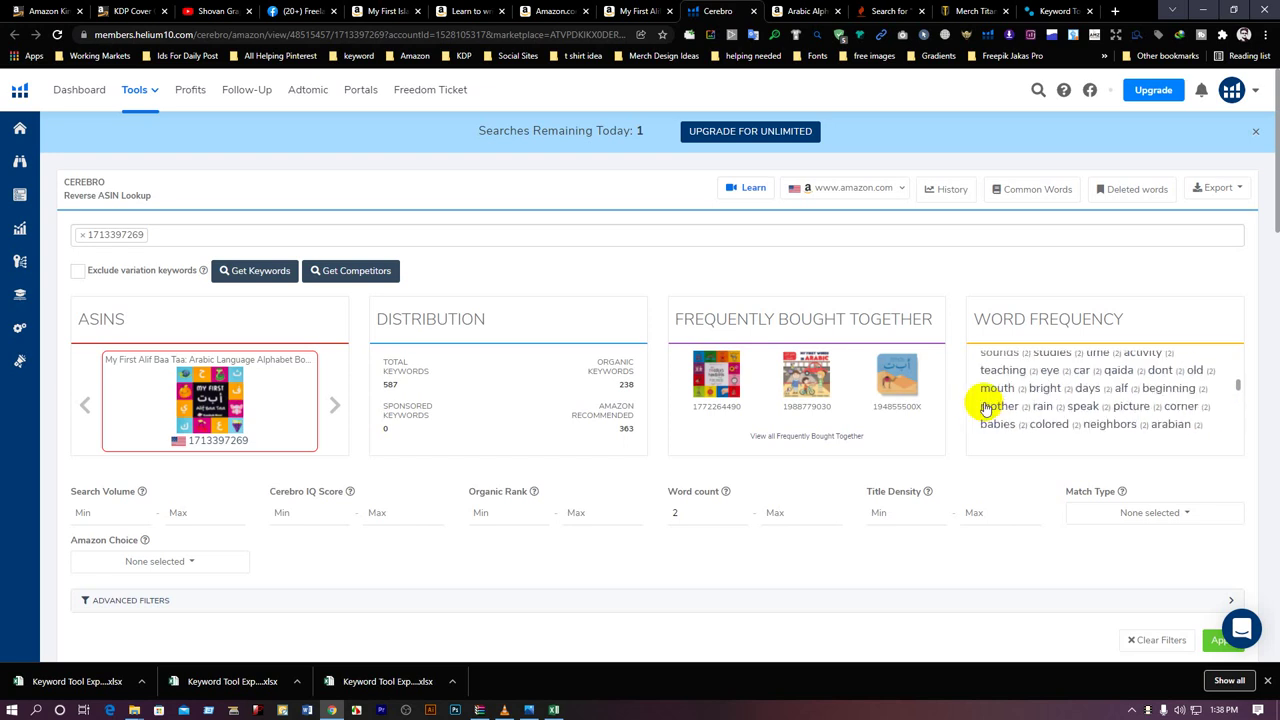
scroll(1006, 394, "down", 2)
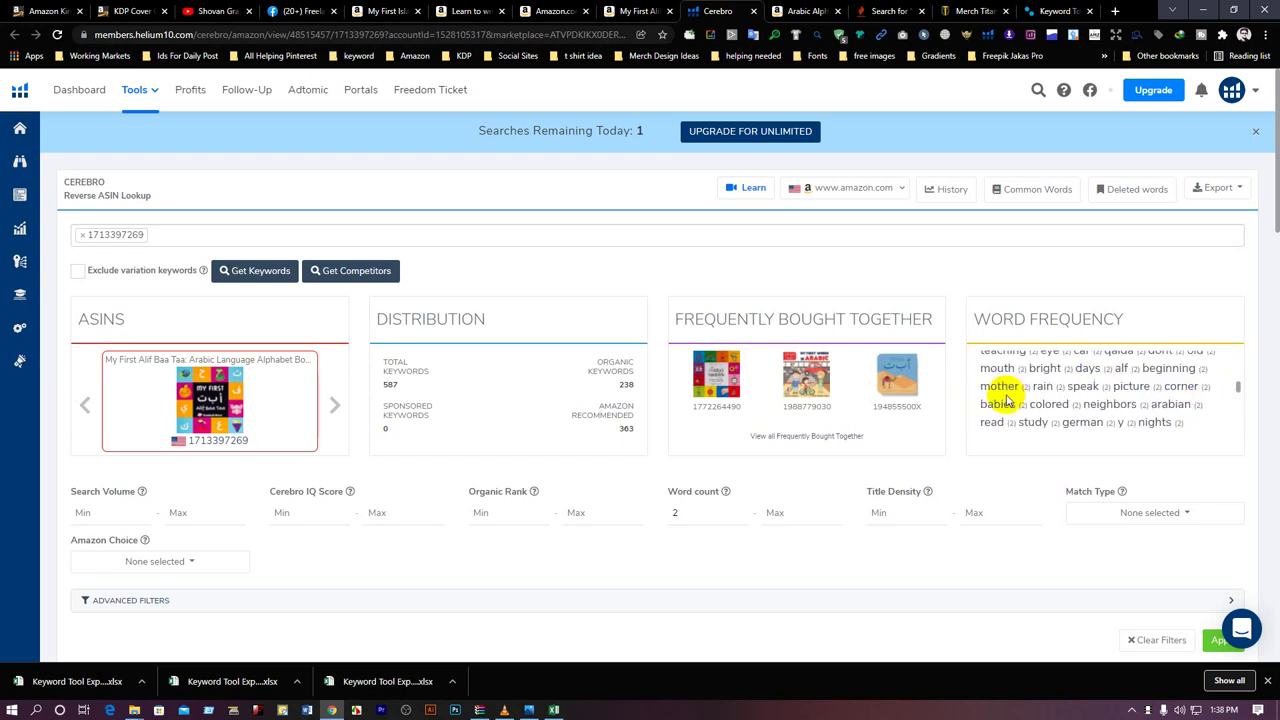
scroll(1128, 398, "down", 2)
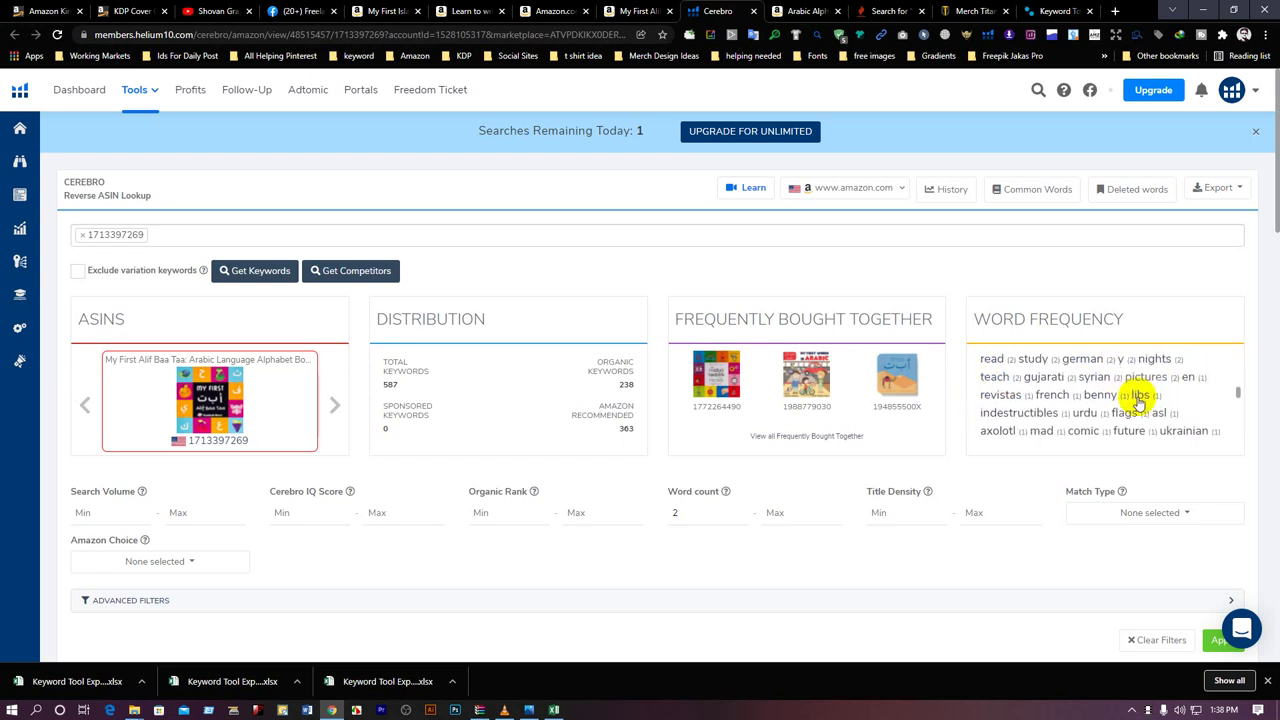
scroll(1000, 390, "down", 5)
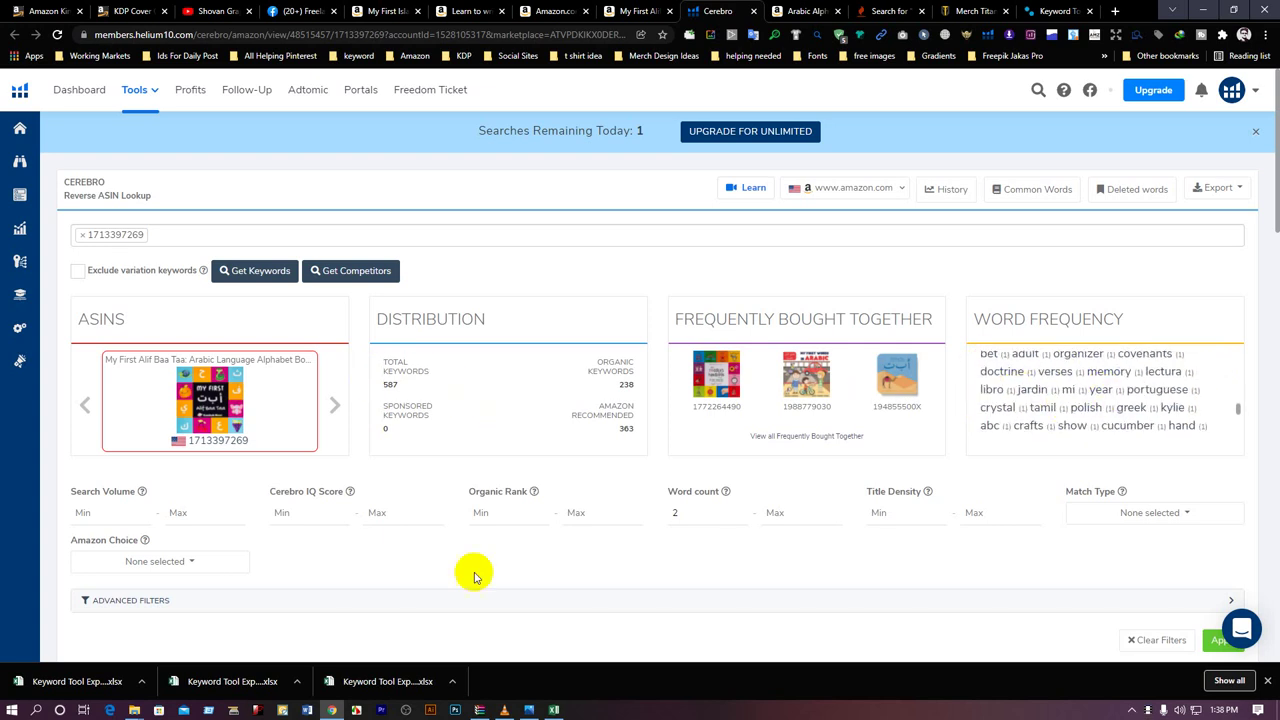
scroll(545, 368, "down", 5)
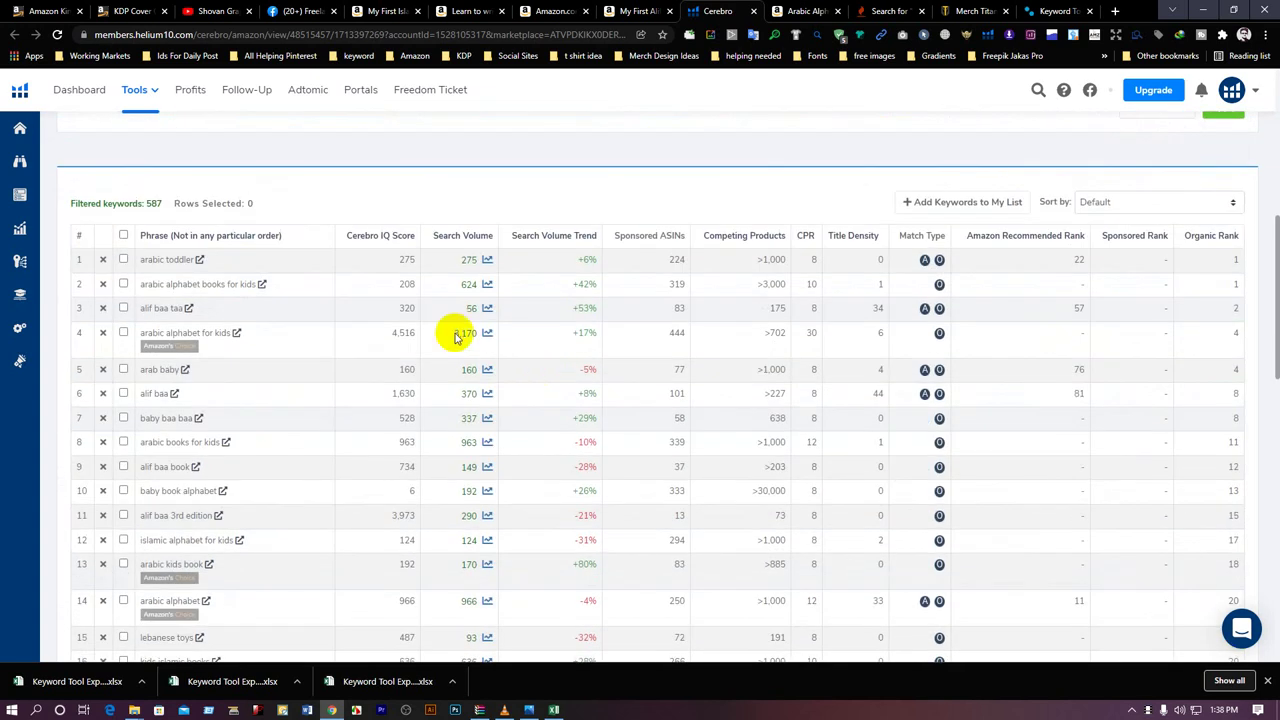
Step: Try to sort the keyword results table by Cerebro IQ Score and by Search Volume
left_click(404, 238)
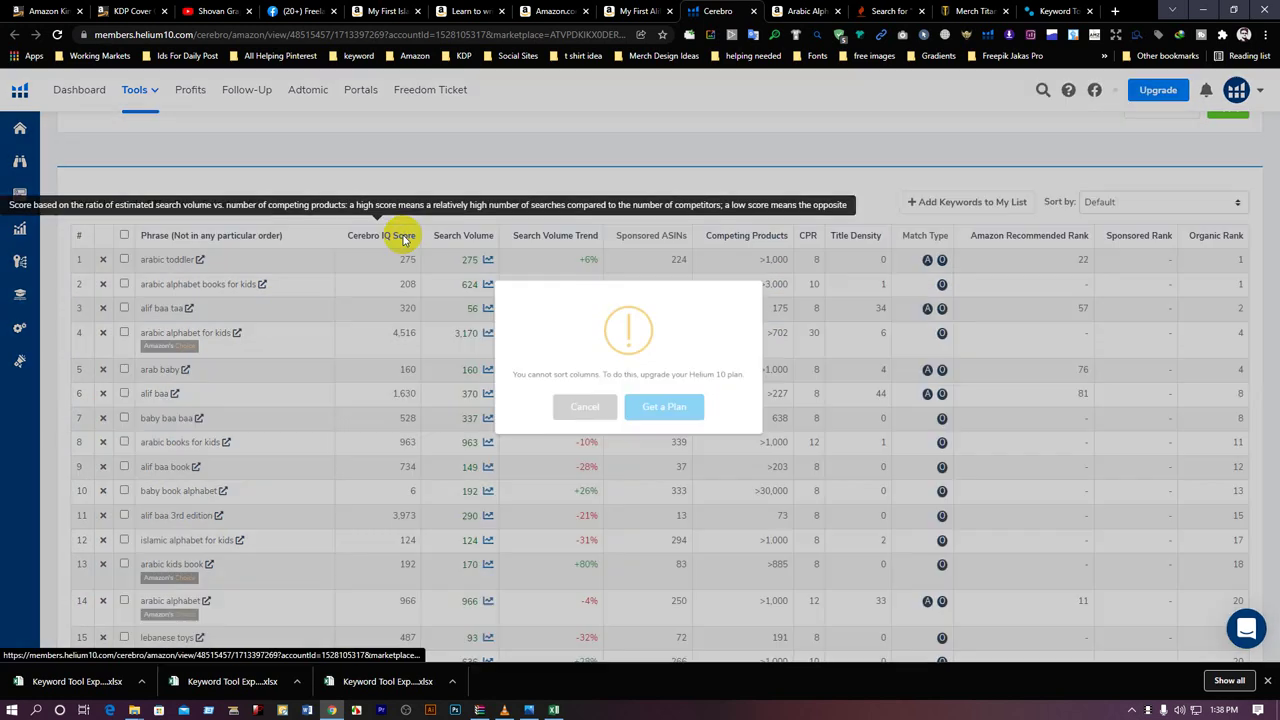
left_click(560, 416)
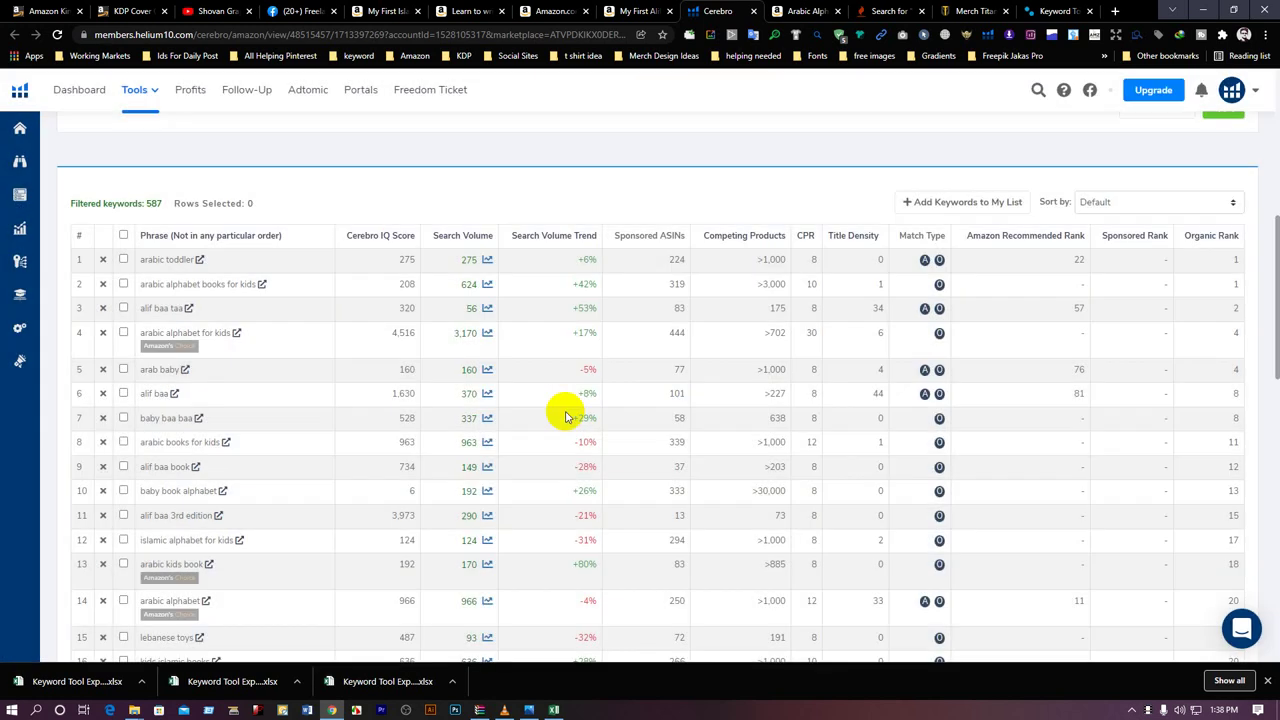
left_click(460, 236)
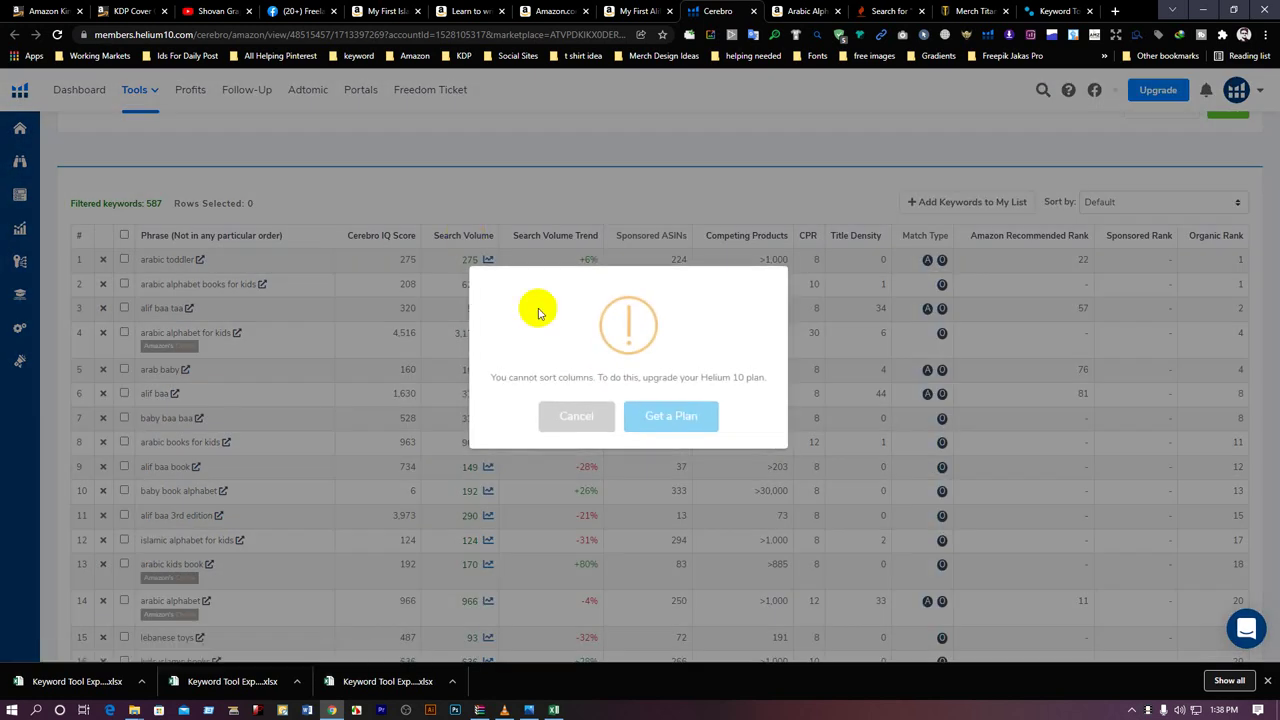
left_click(566, 415)
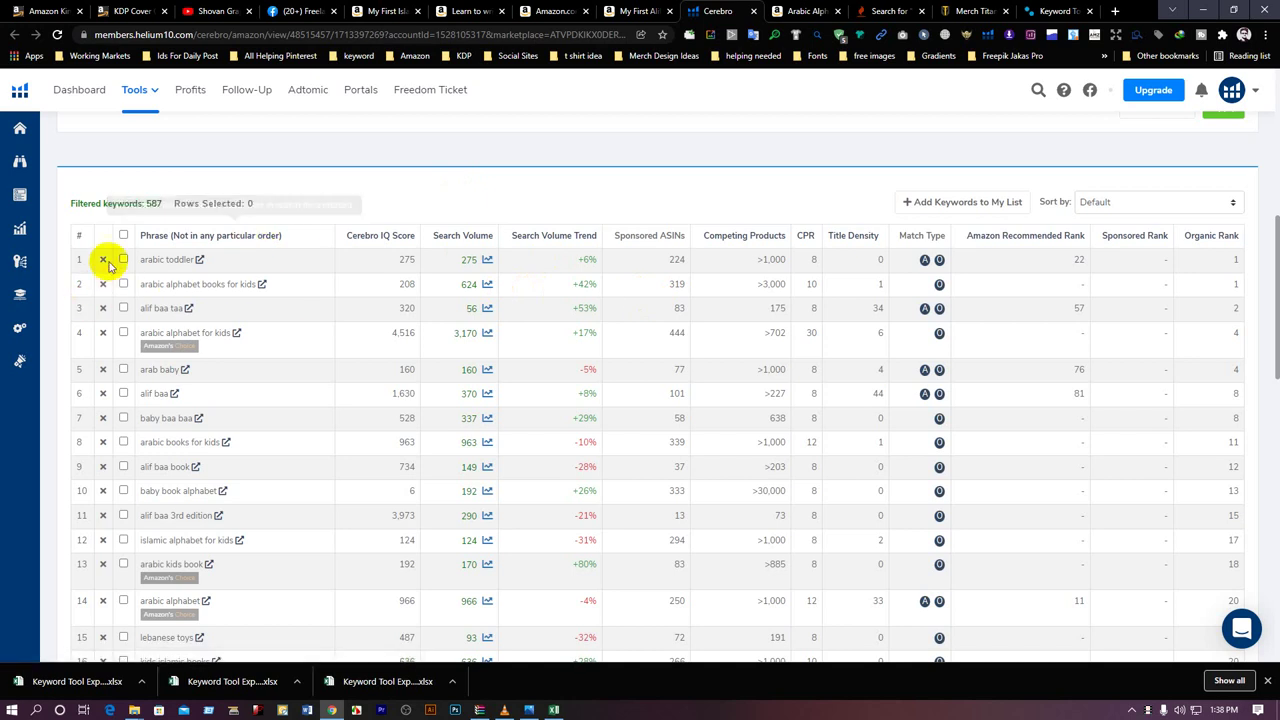
Step: Select "arabic toddler", "arabic alphabet books for kids", "alif baa taa" and "arabic alphabet for kids" in Cerebro's keyword results
scroll(177, 286, "down", 10)
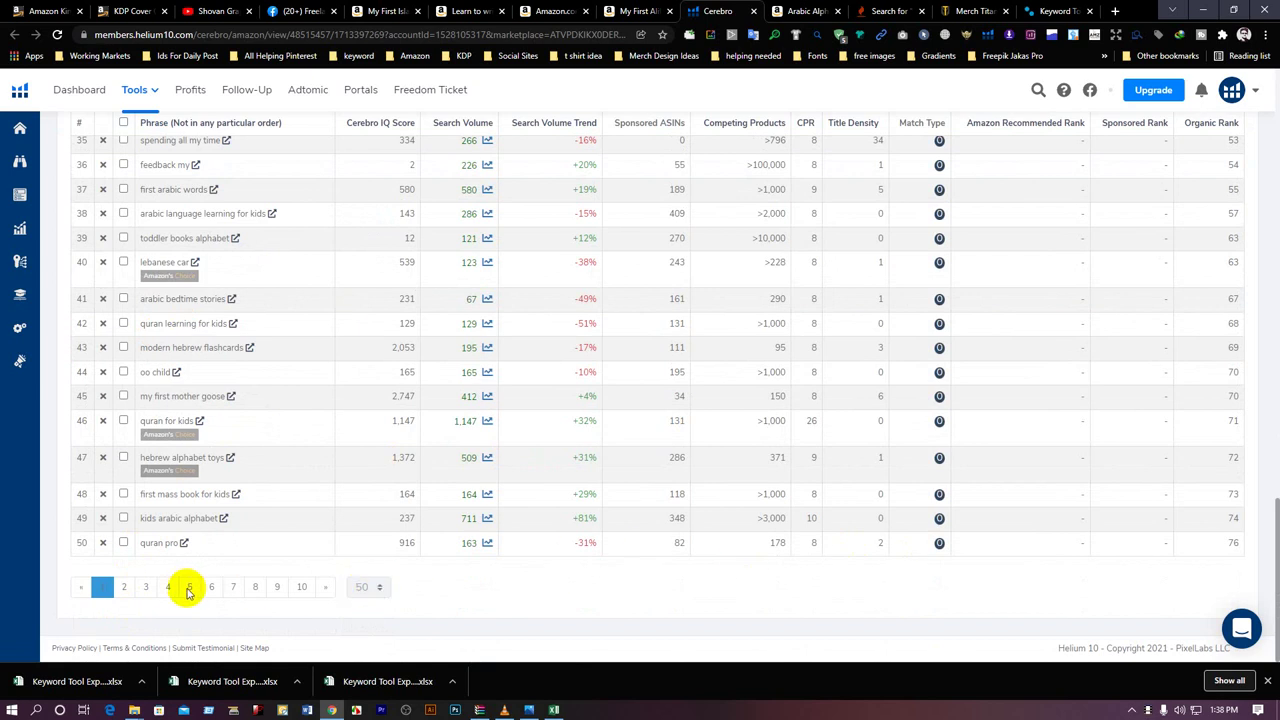
scroll(185, 520, "up", 8)
scroll(200, 485, "up", 6)
scroll(183, 449, "down", 3)
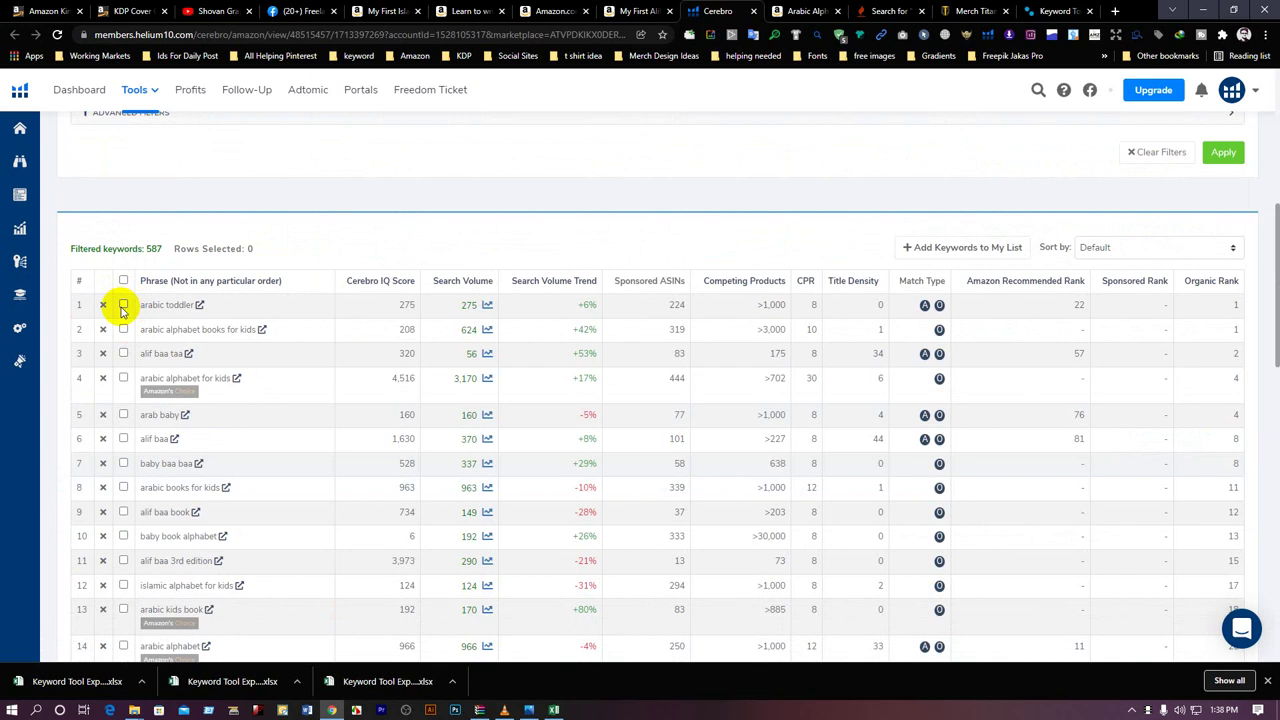
left_click(124, 305)
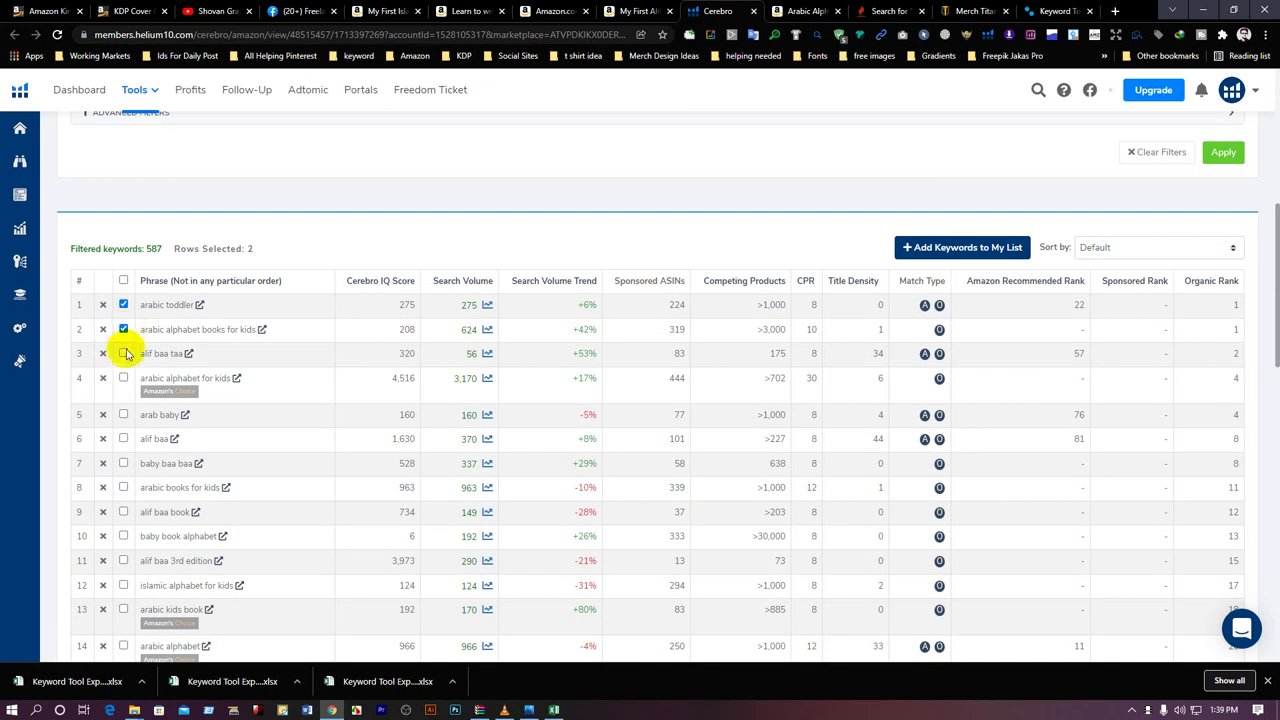
left_click(124, 354)
scroll(160, 324, "down", 1)
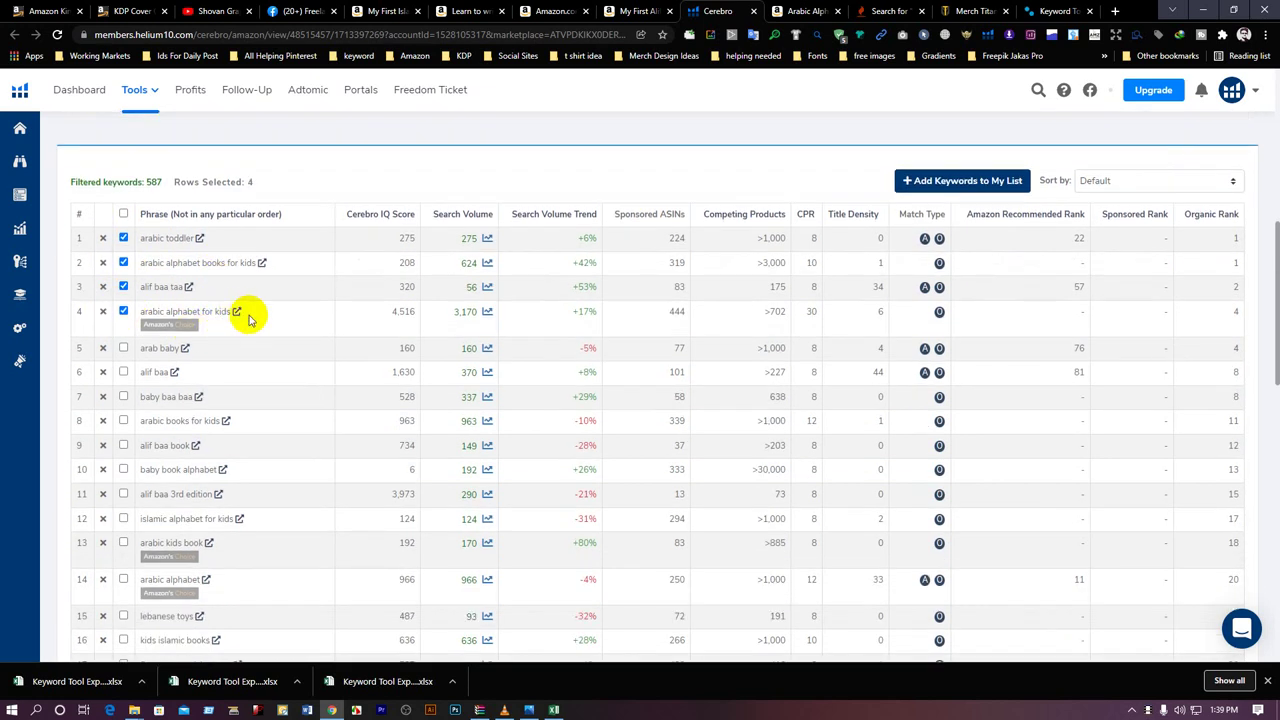
Step: Add "arabic books for kids" and "baby book alphabet" to the selected keywords, leaving "alif baa 3rd edition" unselected
scroll(234, 311, "down", 1)
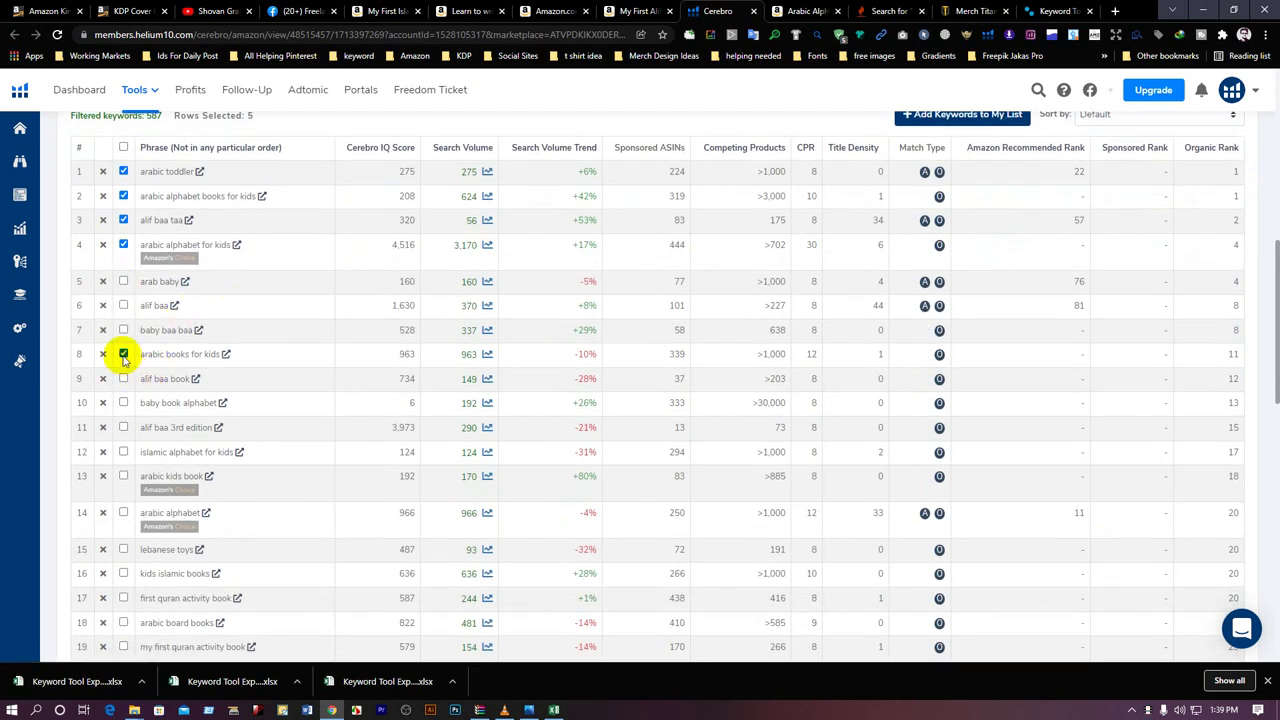
scroll(123, 358, "down", 1)
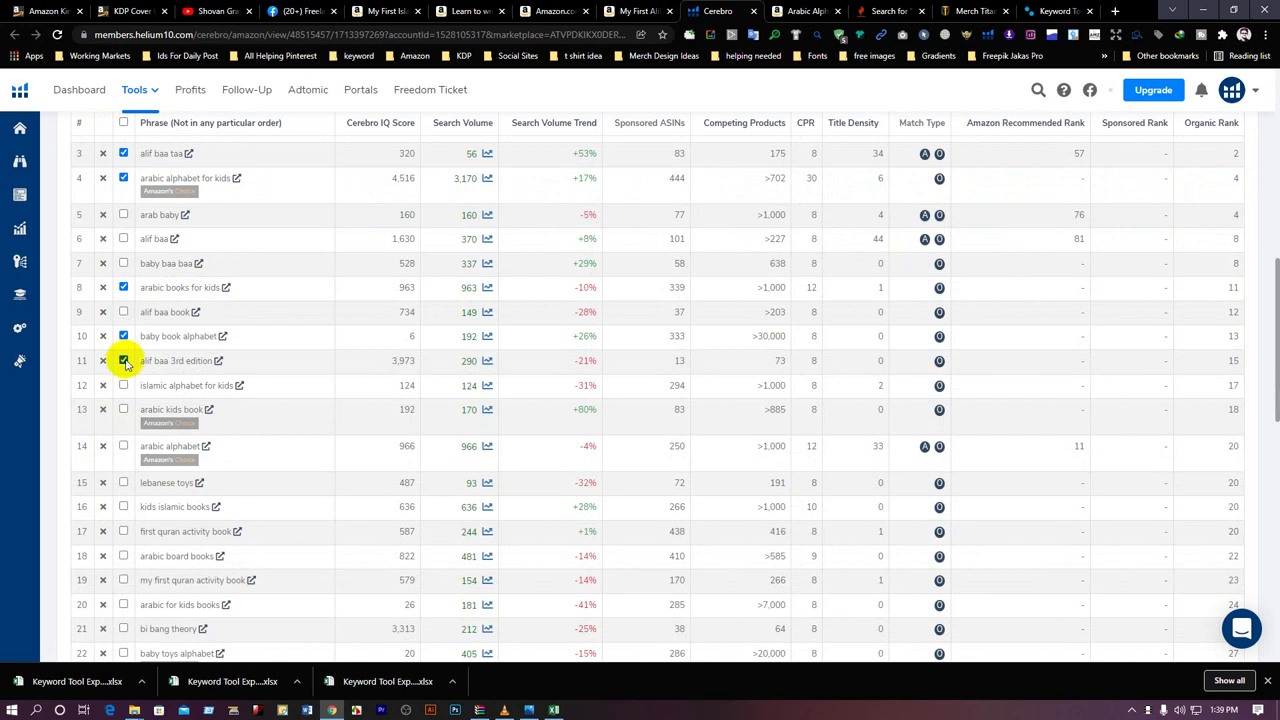
left_click(124, 361)
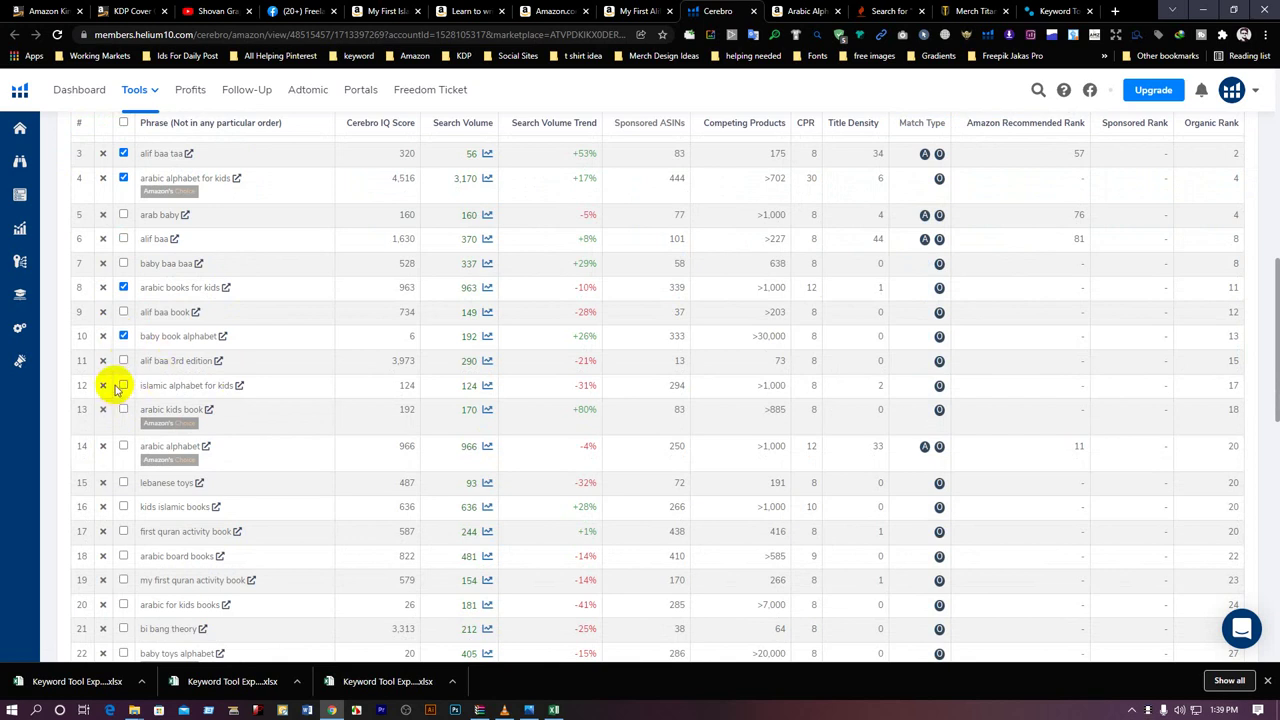
Step: Select "islamic alphabet for kids" and the five keywords from "kids islamic books" through "arabic for kids books"
scroll(150, 405, "down", 3)
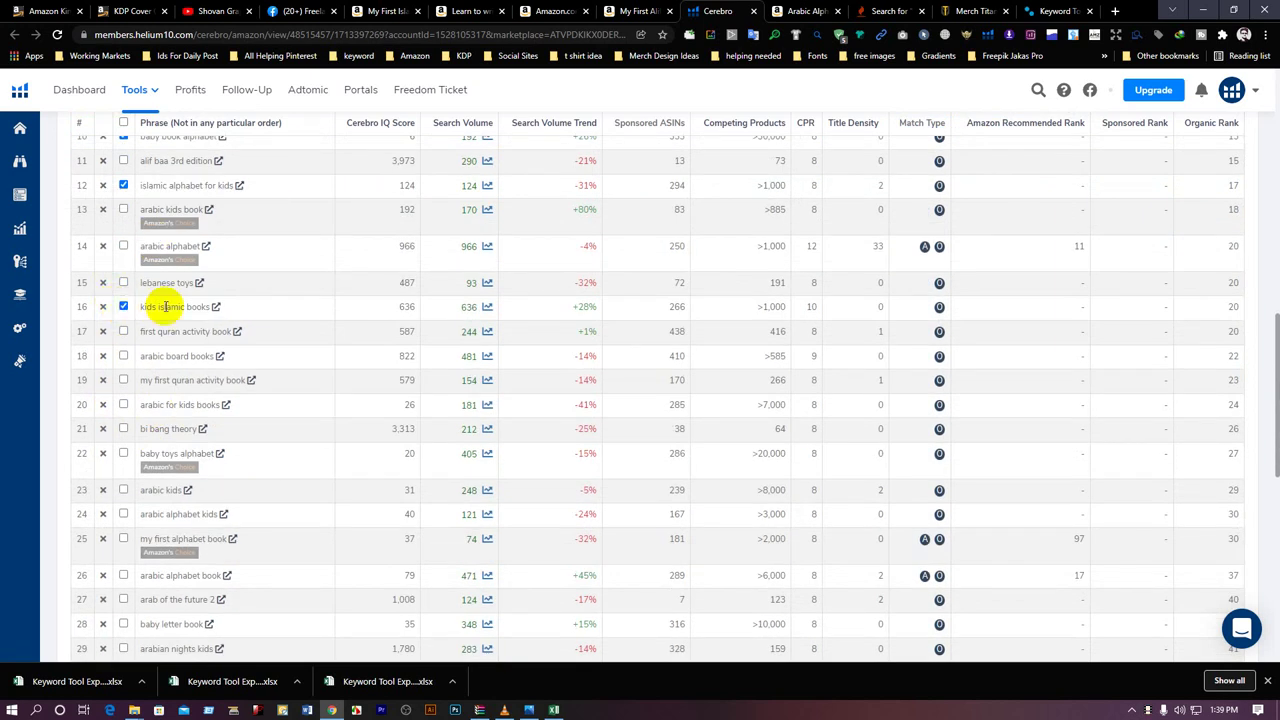
left_click(123, 306)
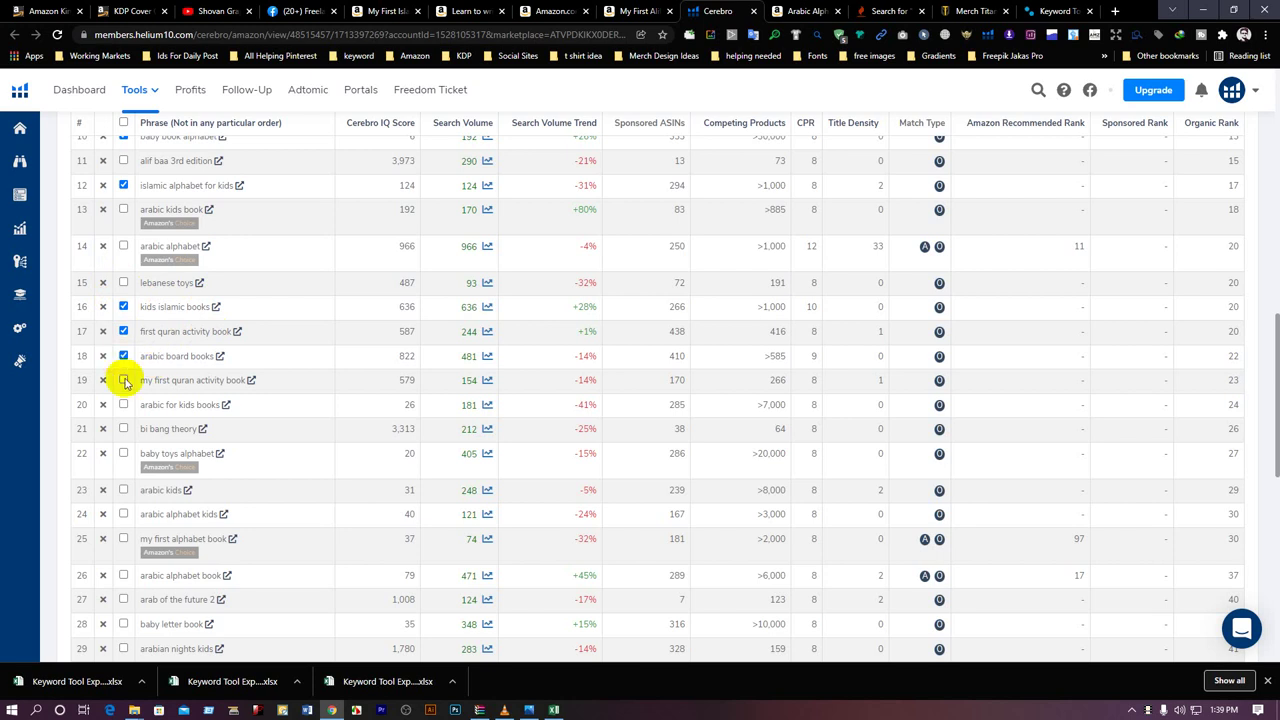
left_click(124, 380)
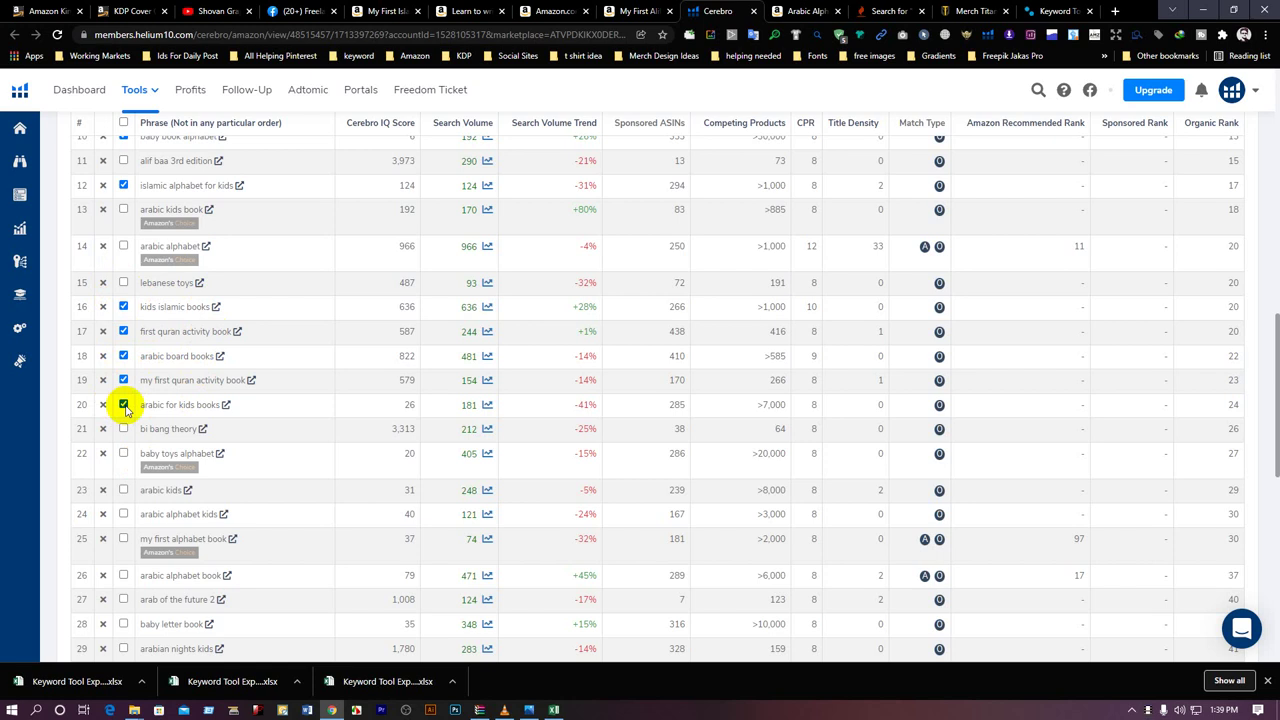
Step: Select the keywords "arabic alphabet kids", "my first alphabet book" and "arabic alphabet book" in the results table
scroll(229, 471, "down", 1)
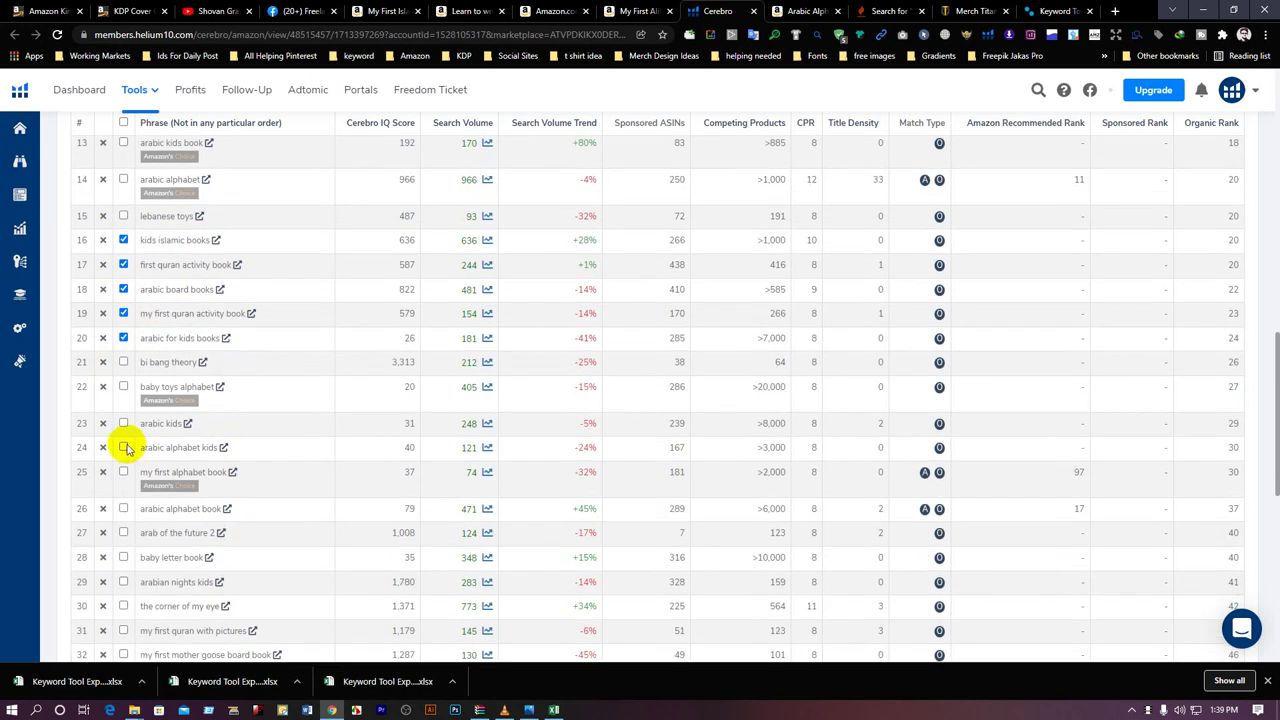
left_click(124, 448)
left_click(123, 473)
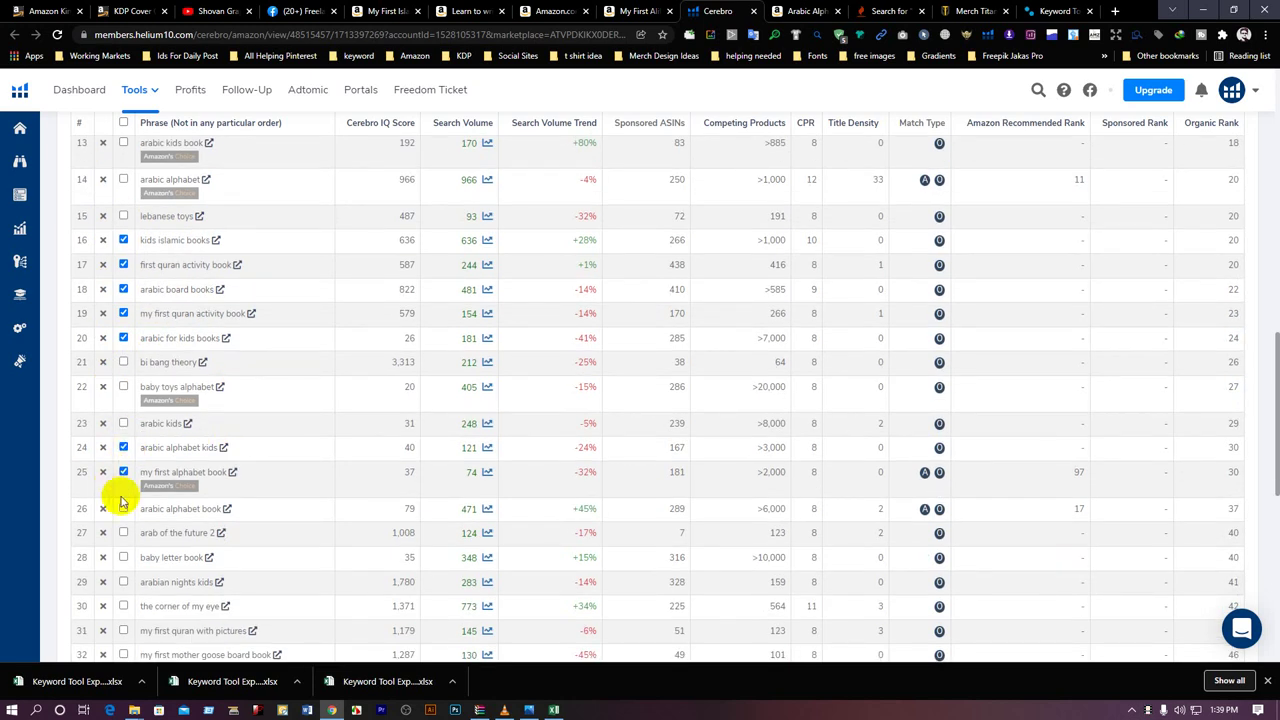
left_click(123, 510)
Step: Select "alphabet for baby", "arabic language learning for kids", "toddler books alphabet" and "kids arabic alphabet" in the rest of the first results page
scroll(135, 520, "down", 2)
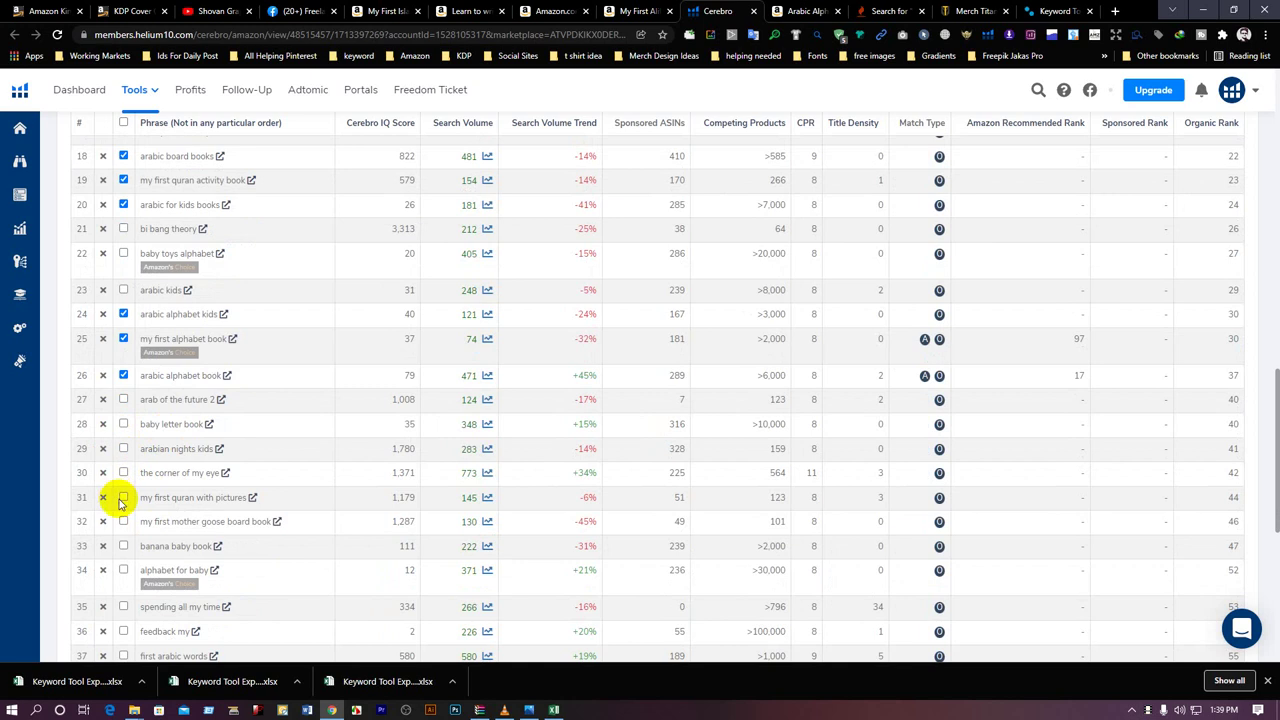
scroll(220, 510, "down", 1)
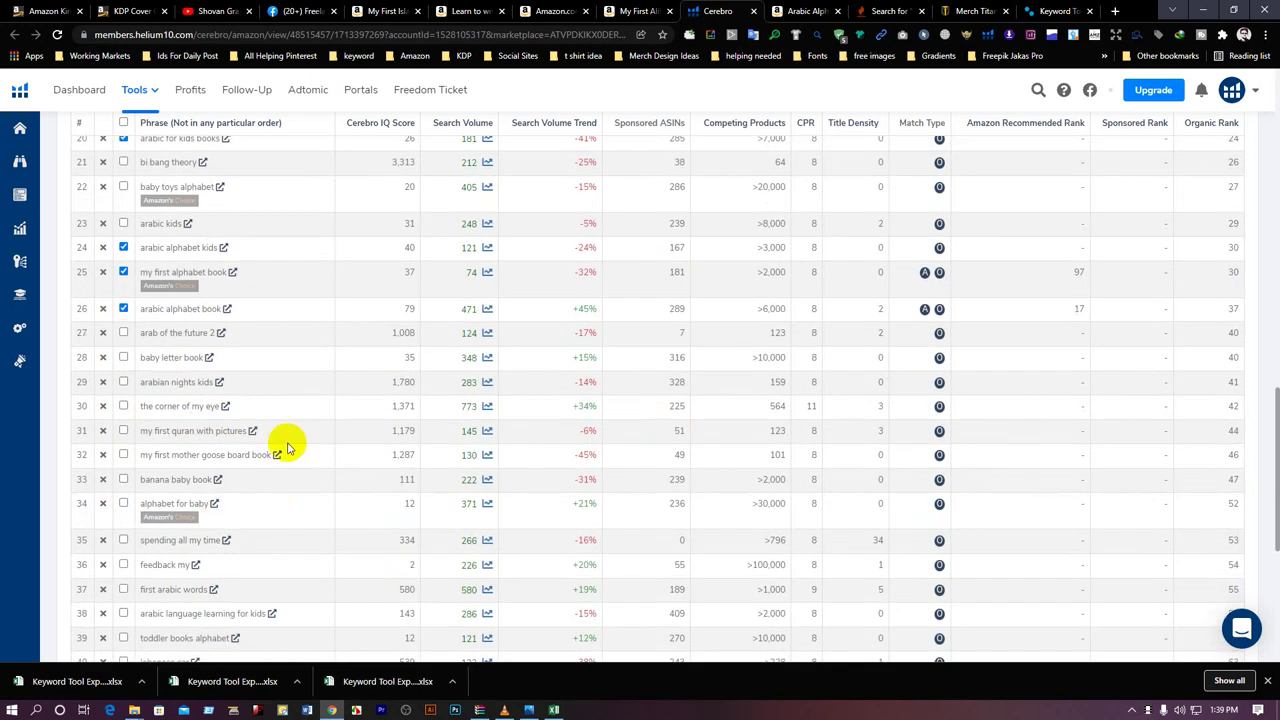
scroll(128, 490, "down", 2)
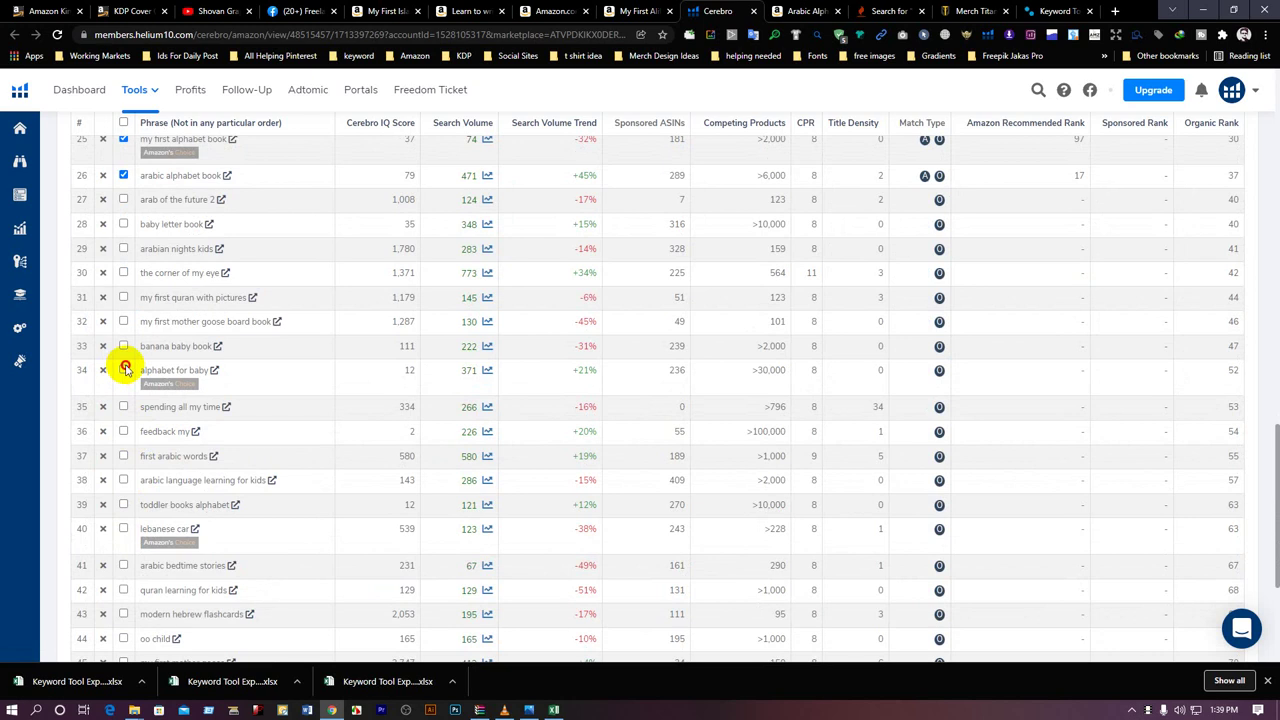
left_click(124, 369)
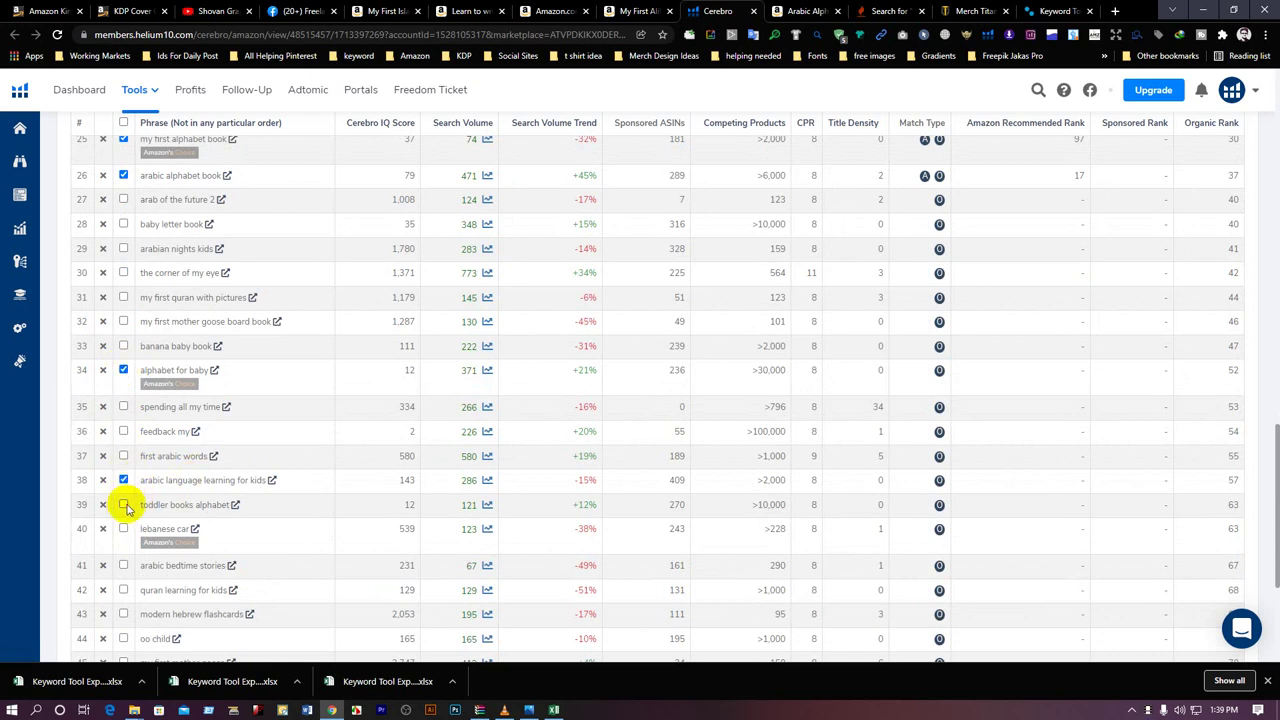
left_click(124, 505)
scroll(135, 495, "down", 2)
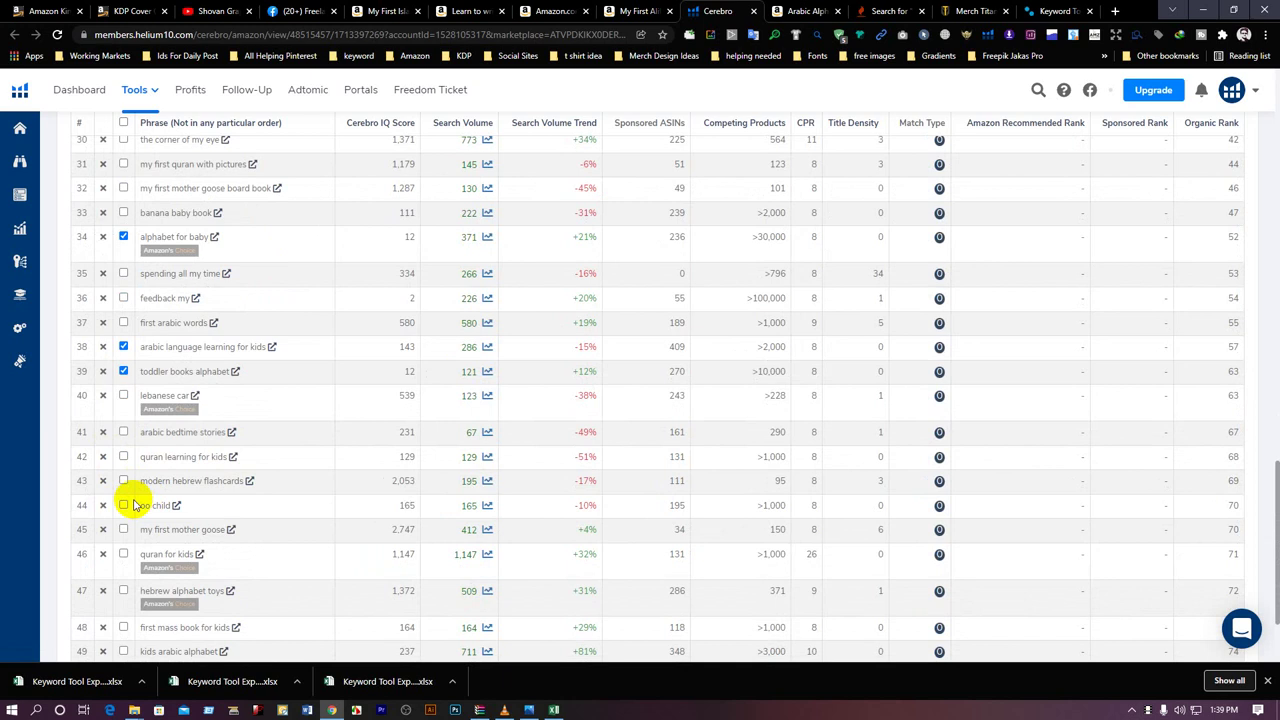
scroll(129, 560, "down", 2)
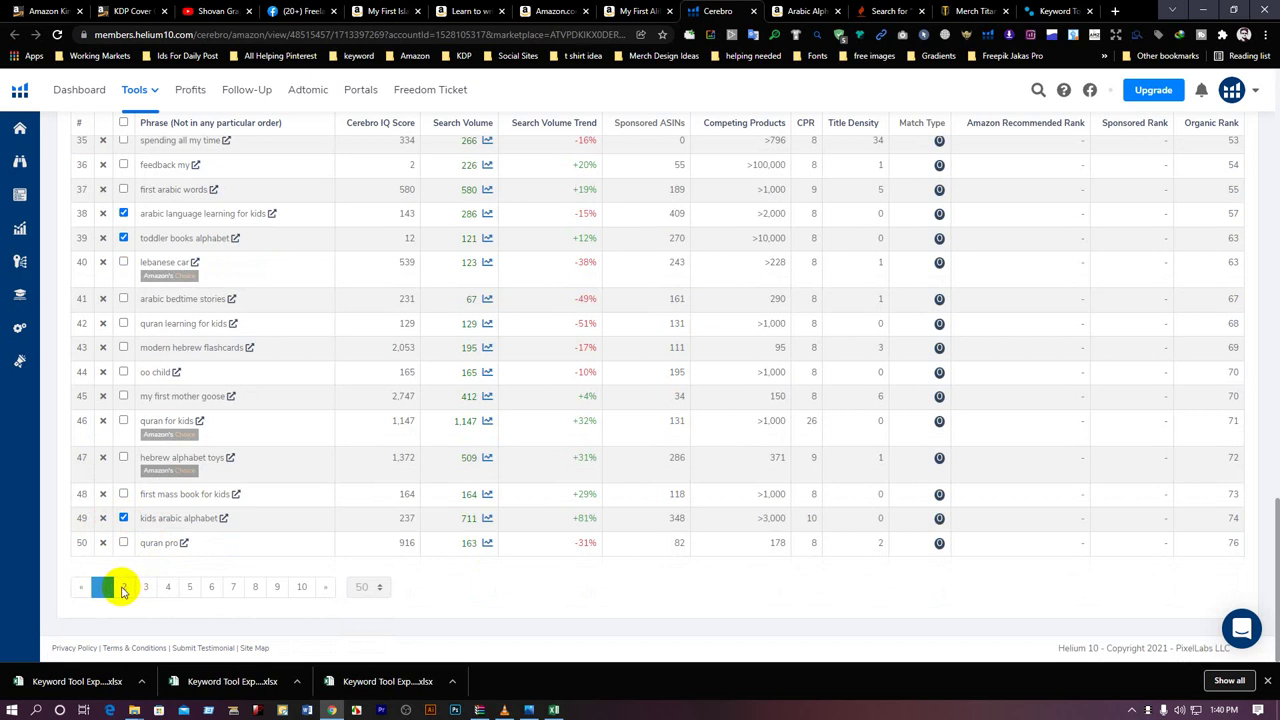
scroll(110, 640, "up", 1)
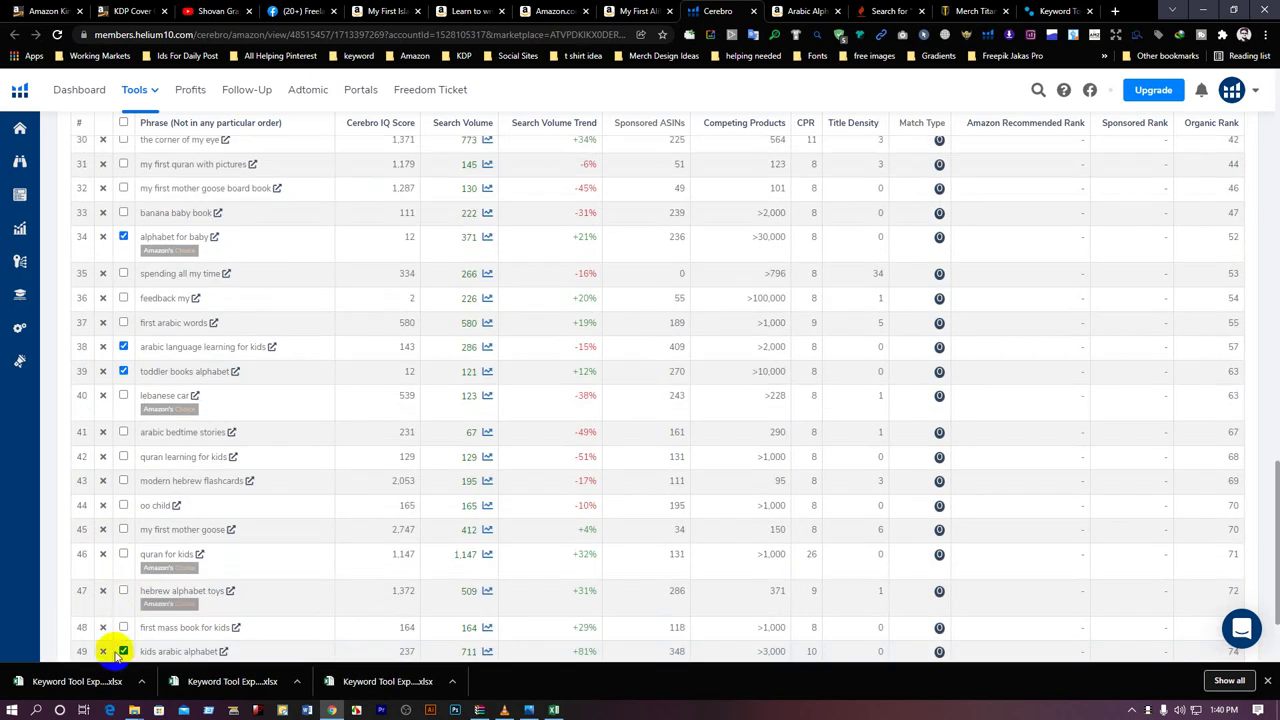
scroll(128, 530, "down", 1)
Step: Try to open page 2 of the keyword results and add the selected keywords to My List
left_click(125, 588)
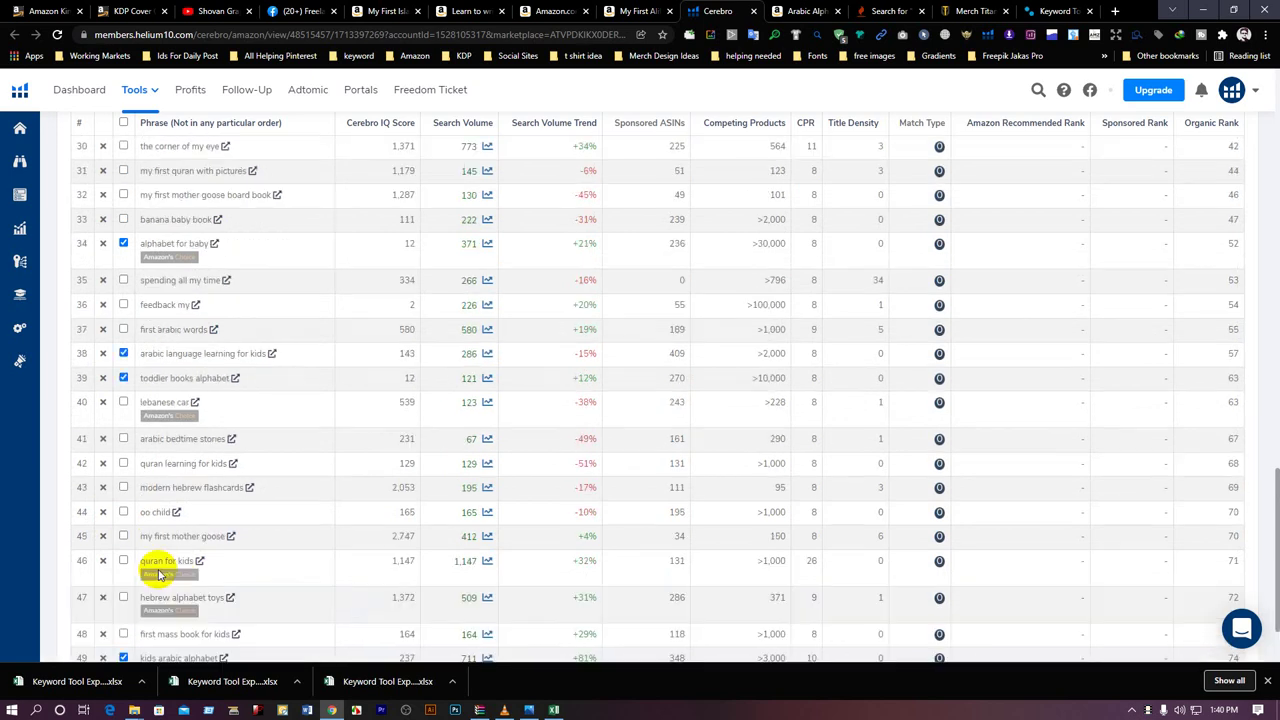
scroll(157, 571, "up", 10)
scroll(970, 320, "down", 2)
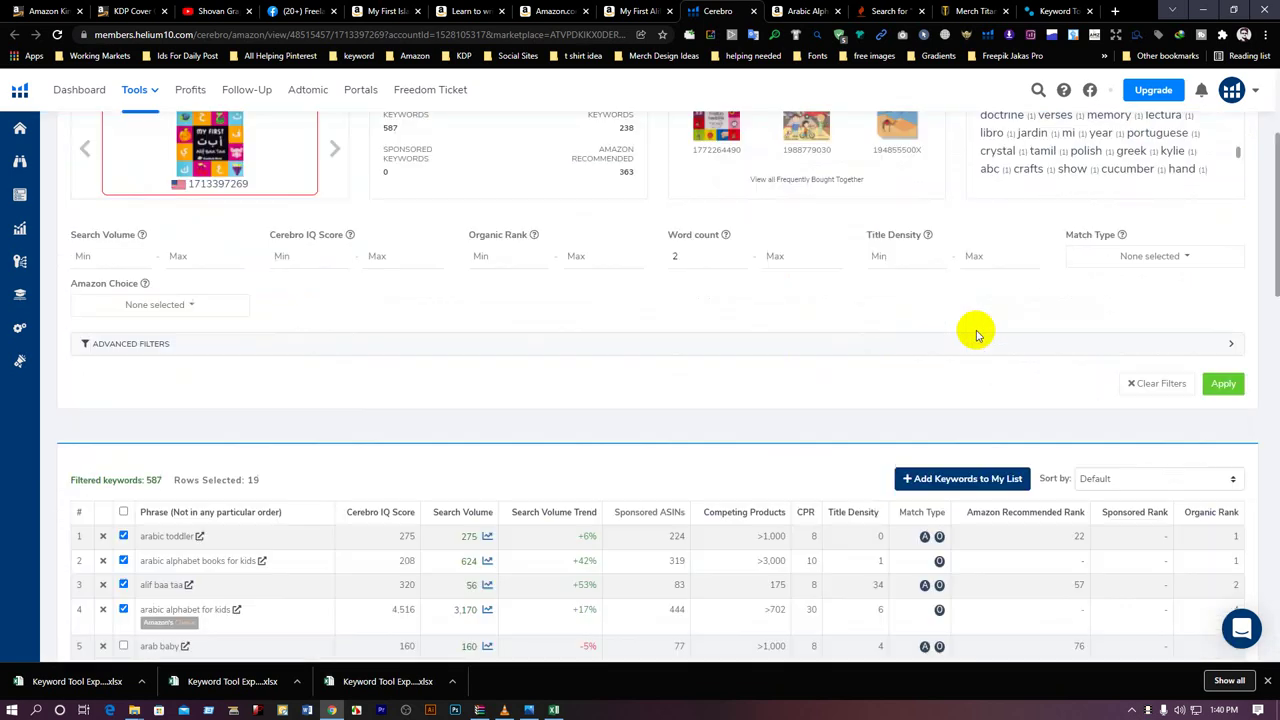
left_click(1000, 468)
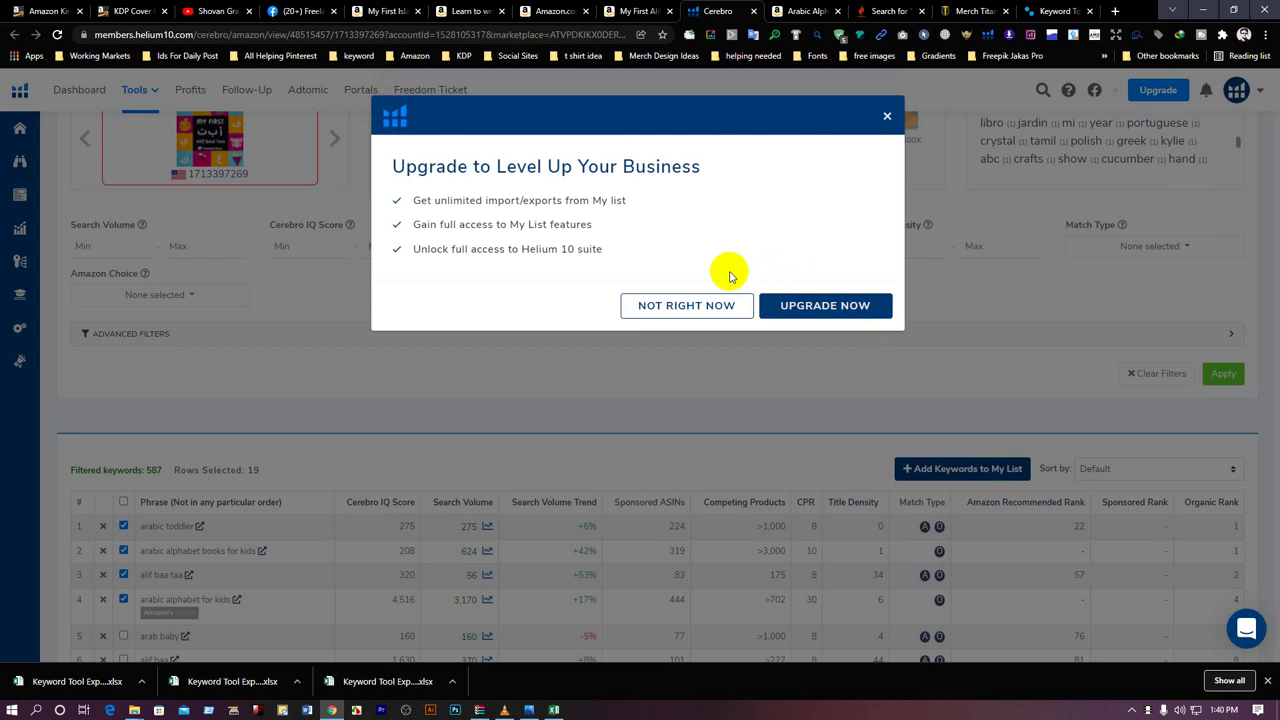
left_click(888, 118)
left_click(1165, 470)
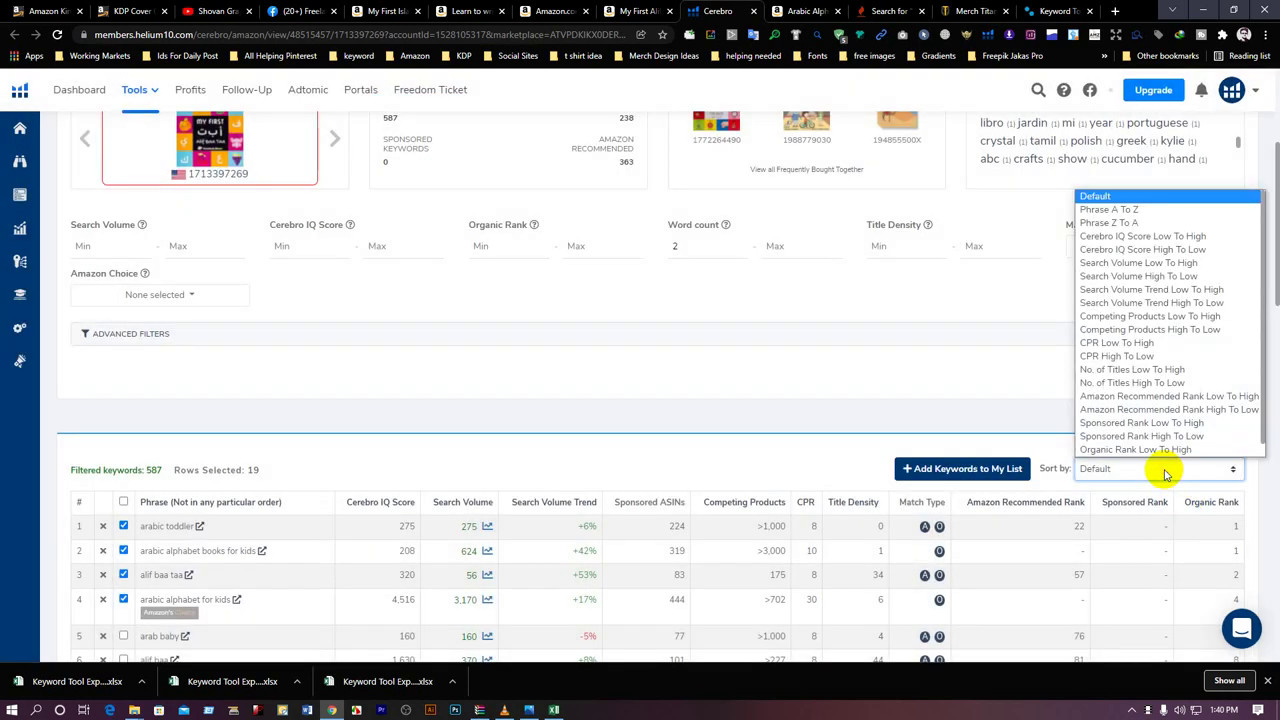
left_click(1046, 428)
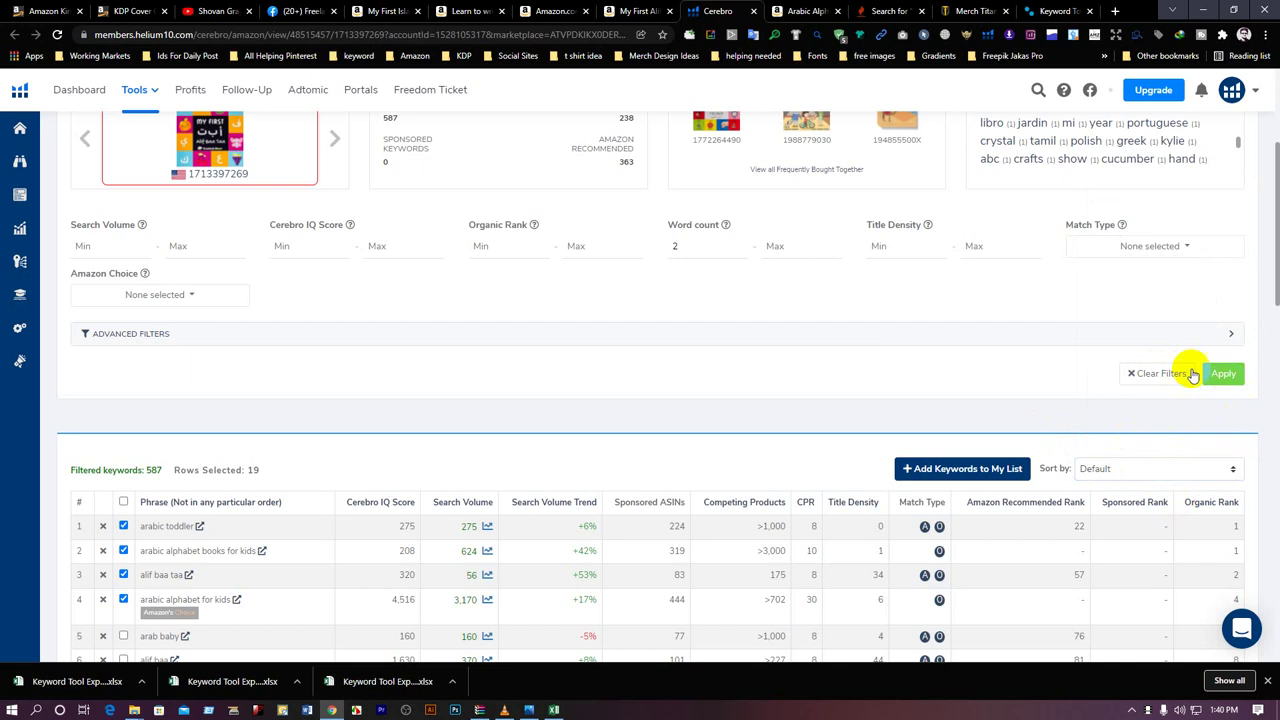
left_click(1016, 343)
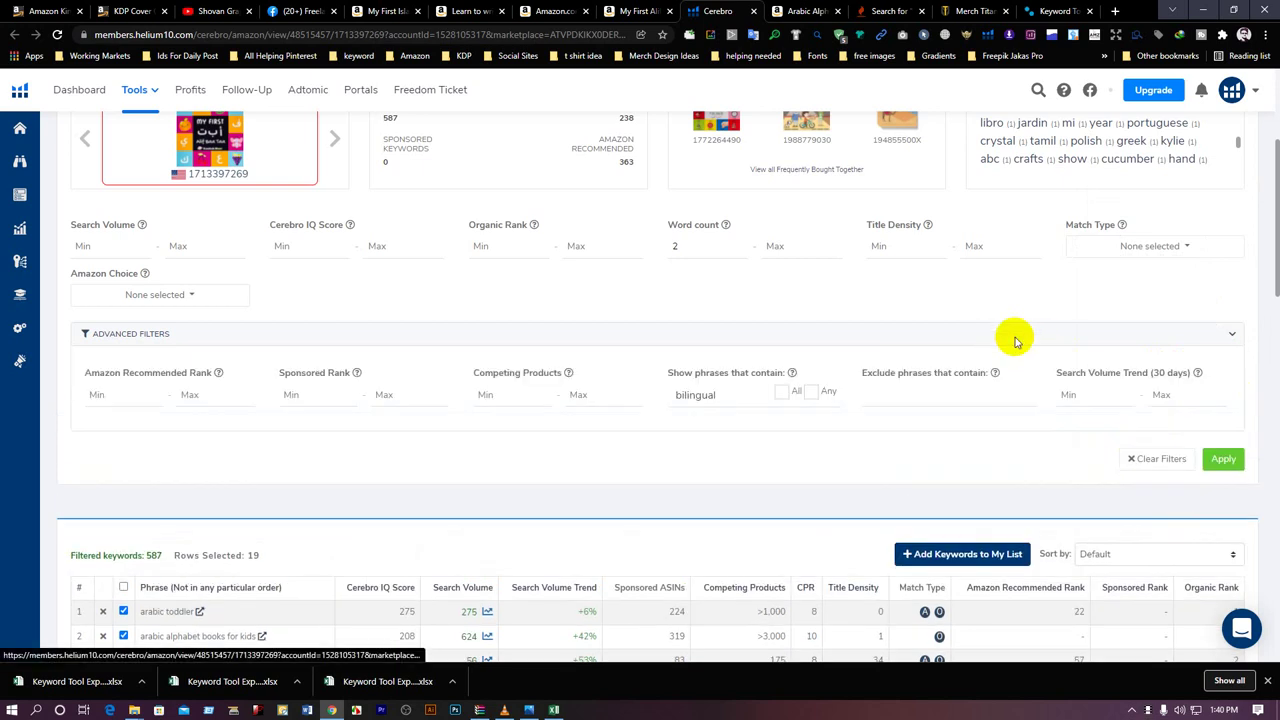
left_click(1020, 337)
scroll(1163, 423, "down", 5)
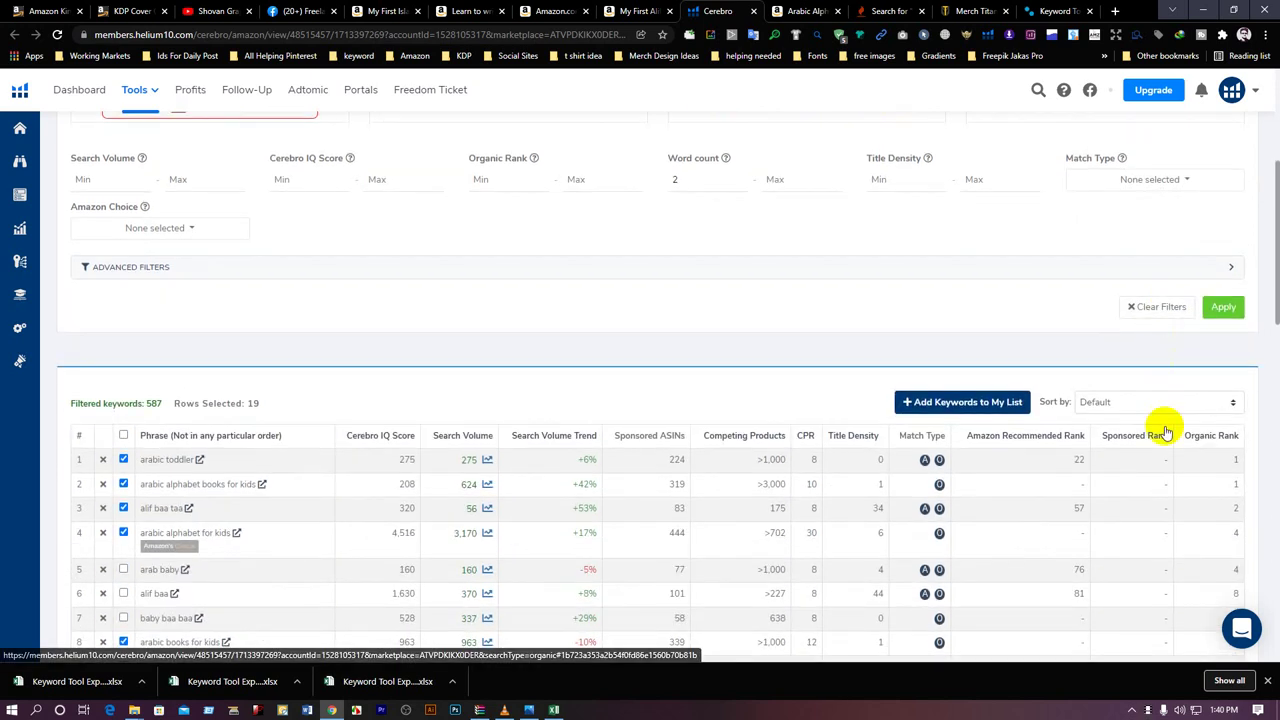
scroll(629, 520, "down", 10)
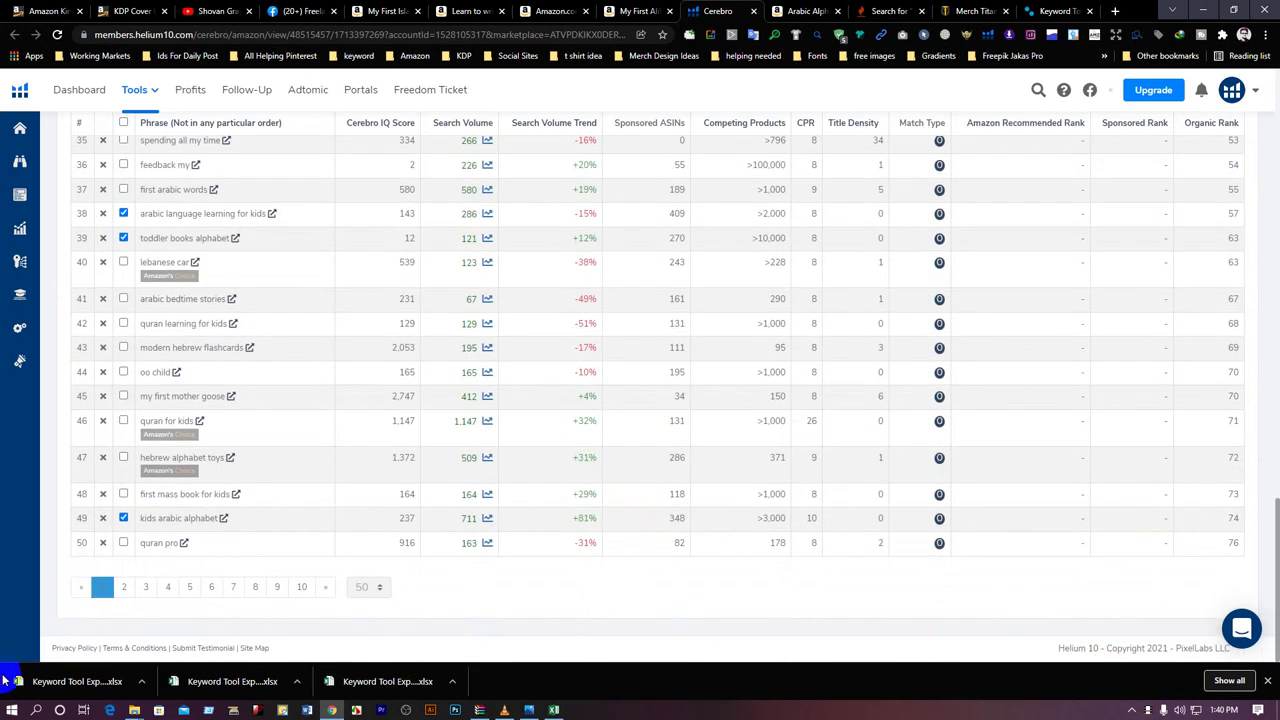
Step: Export the Cerebro keyword results as an Excel file and open the downloaded workbook from its folder
scroll(1190, 230, "up", 15)
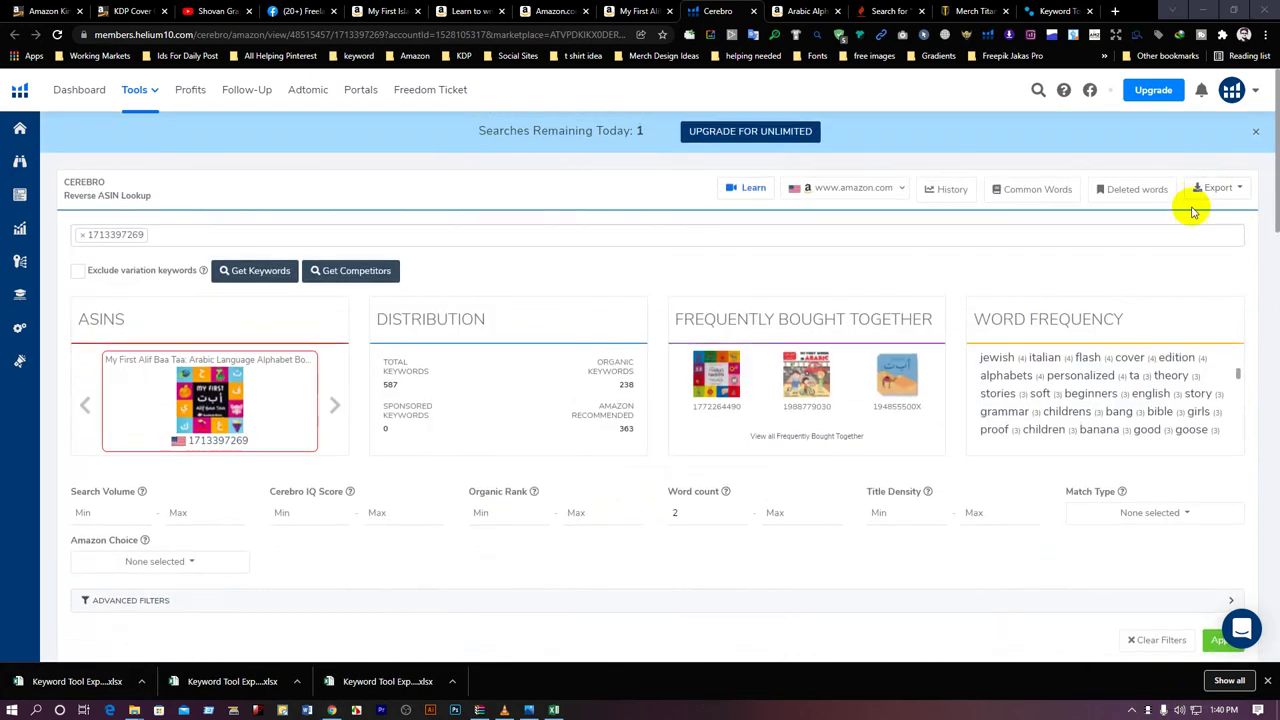
left_click(1208, 188)
left_click(1175, 232)
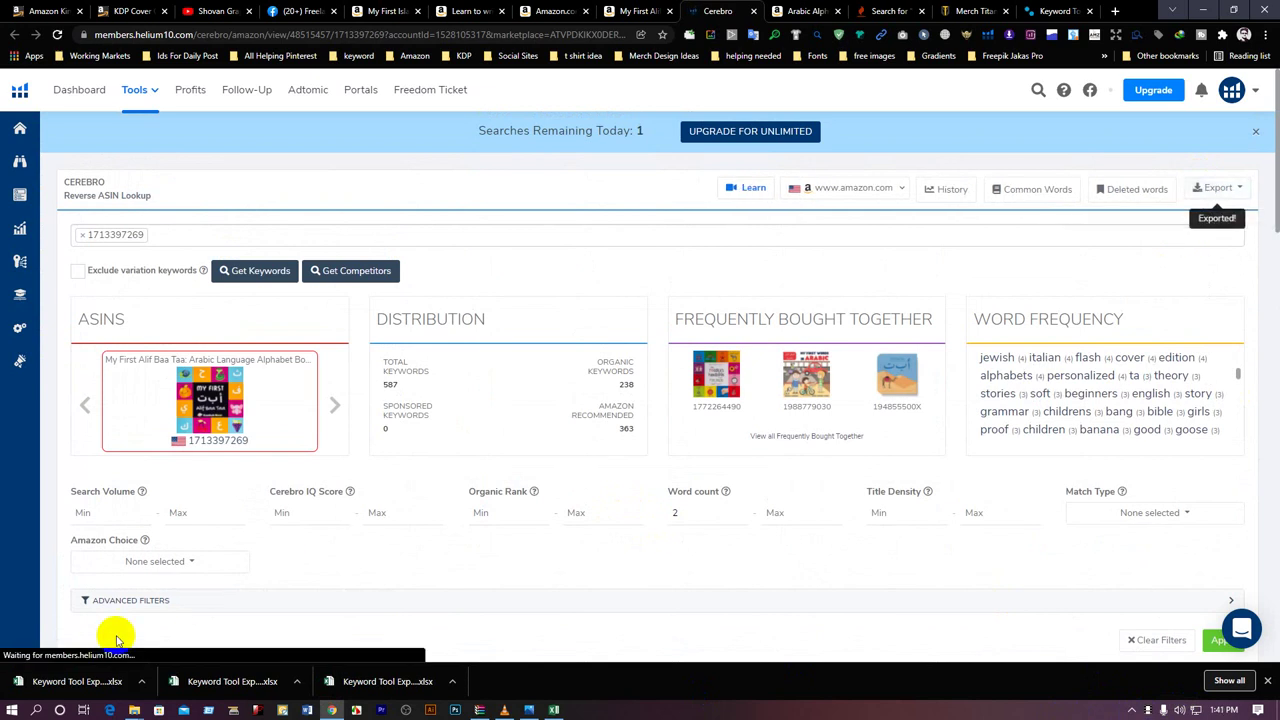
left_click(143, 684)
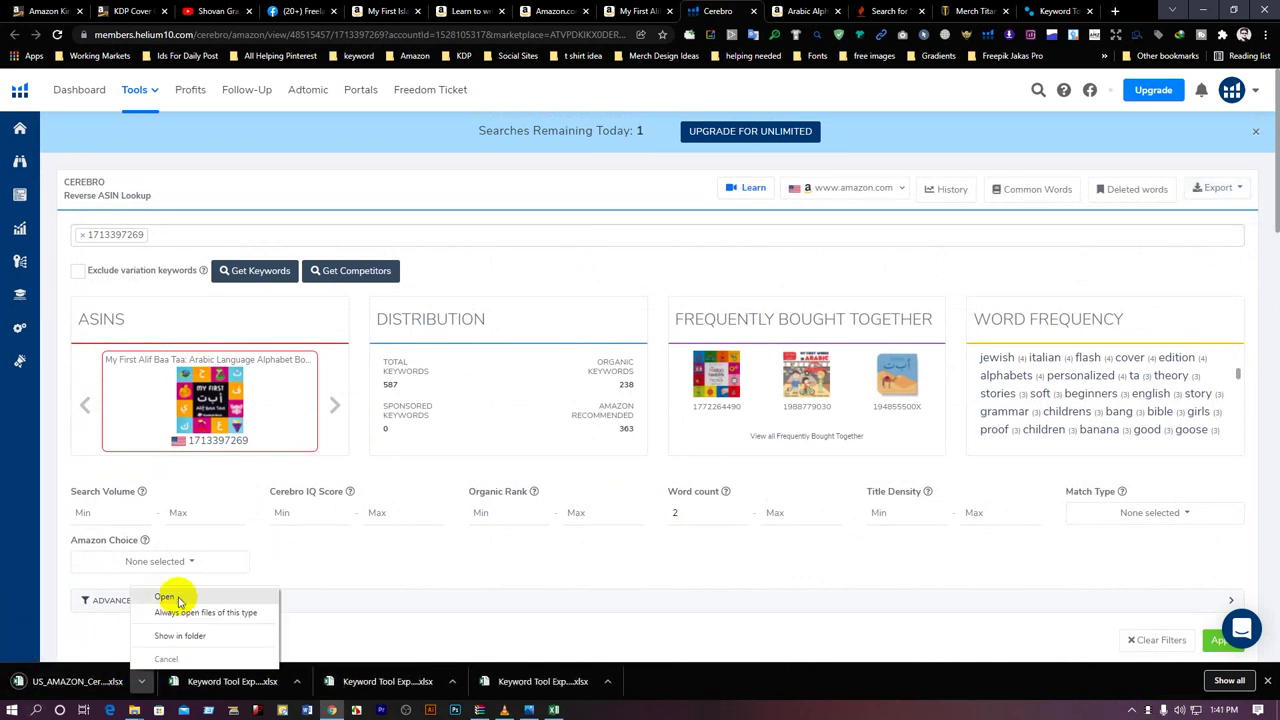
left_click(165, 634)
double_click(151, 130)
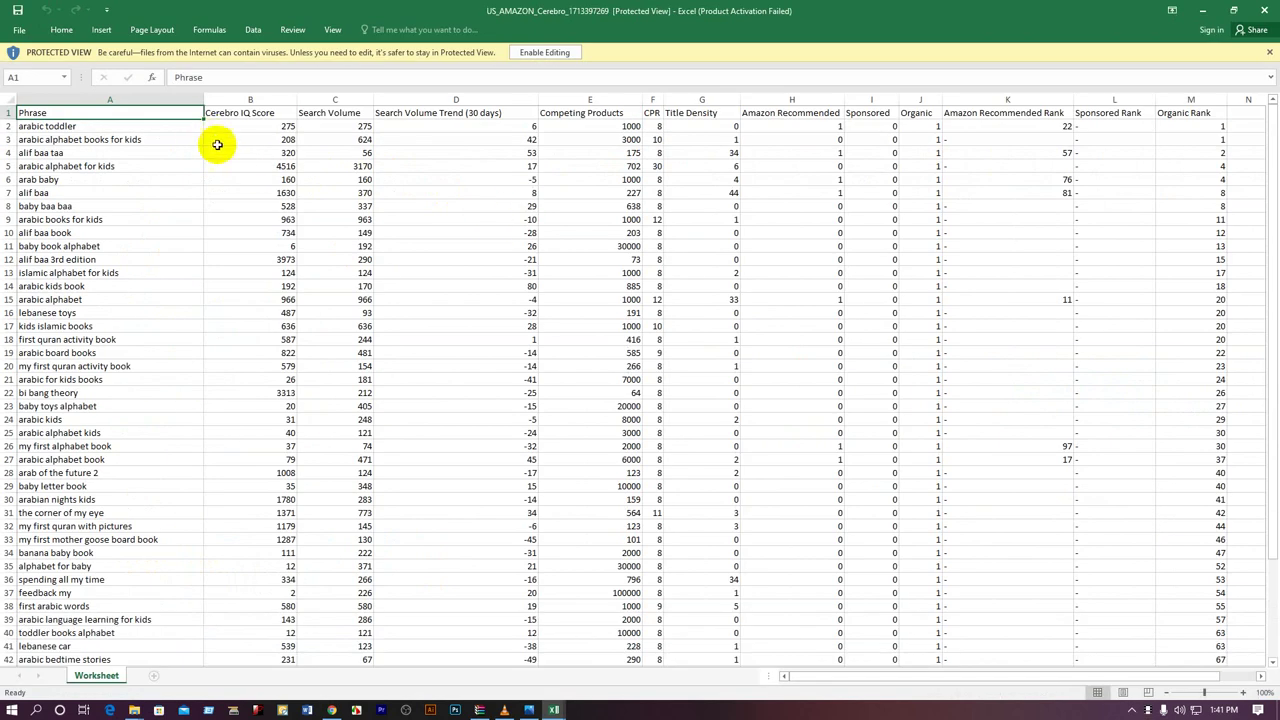
Step: Widen the Phrase column and copy the Phrase, Cerebro IQ Score and Search Volume columns down to row 51
scroll(389, 374, "down", 5)
scroll(376, 379, "up", 5)
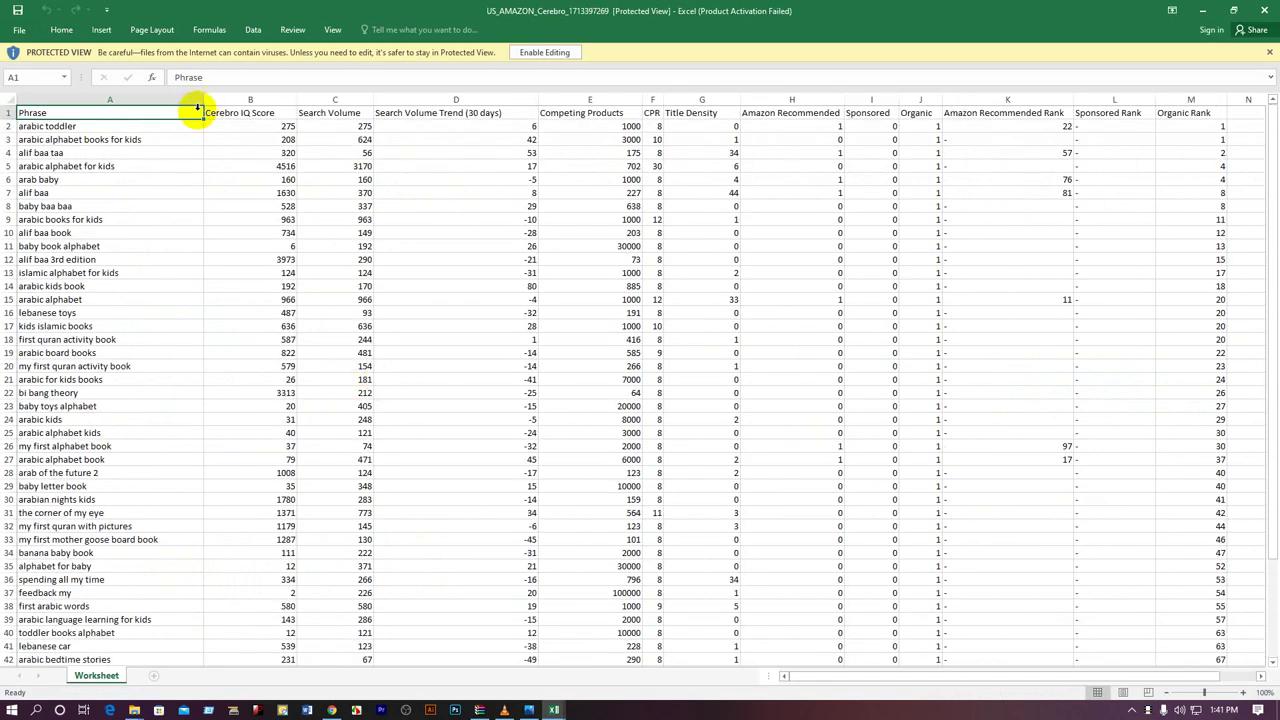
left_click_drag(203, 99, 407, 99)
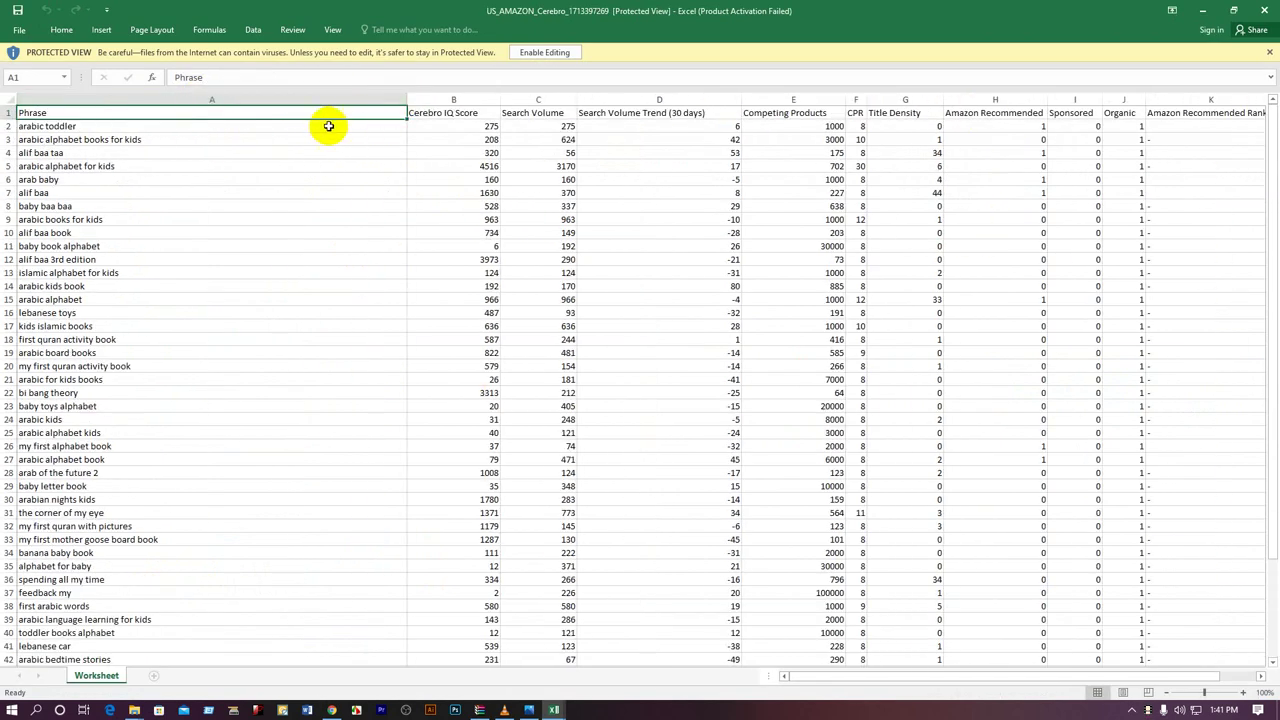
left_click_drag(302, 113, 457, 2)
left_click_drag(457, 2, 532, 163)
right_click(532, 163)
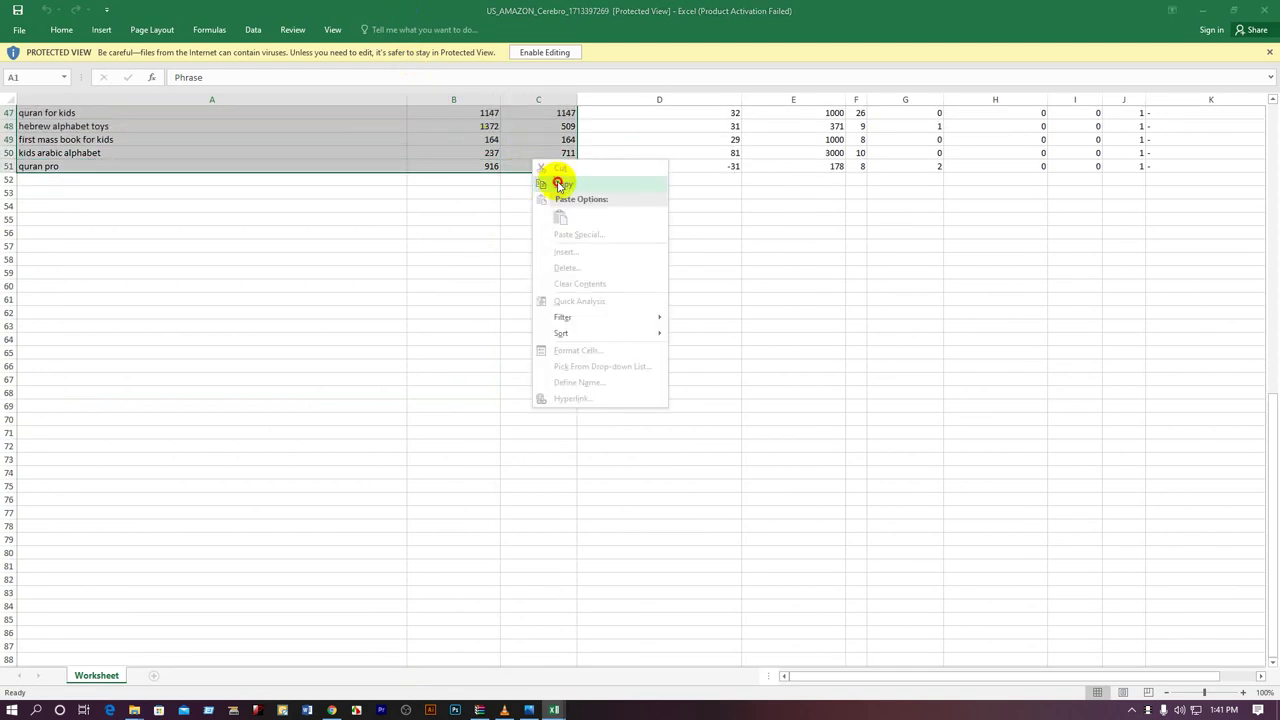
left_click(562, 185)
Step: Paste the copied keyword data into cell E2 of New Microsoft Excel Worksheet and widen column E to fit the phrases
left_click(331, 709)
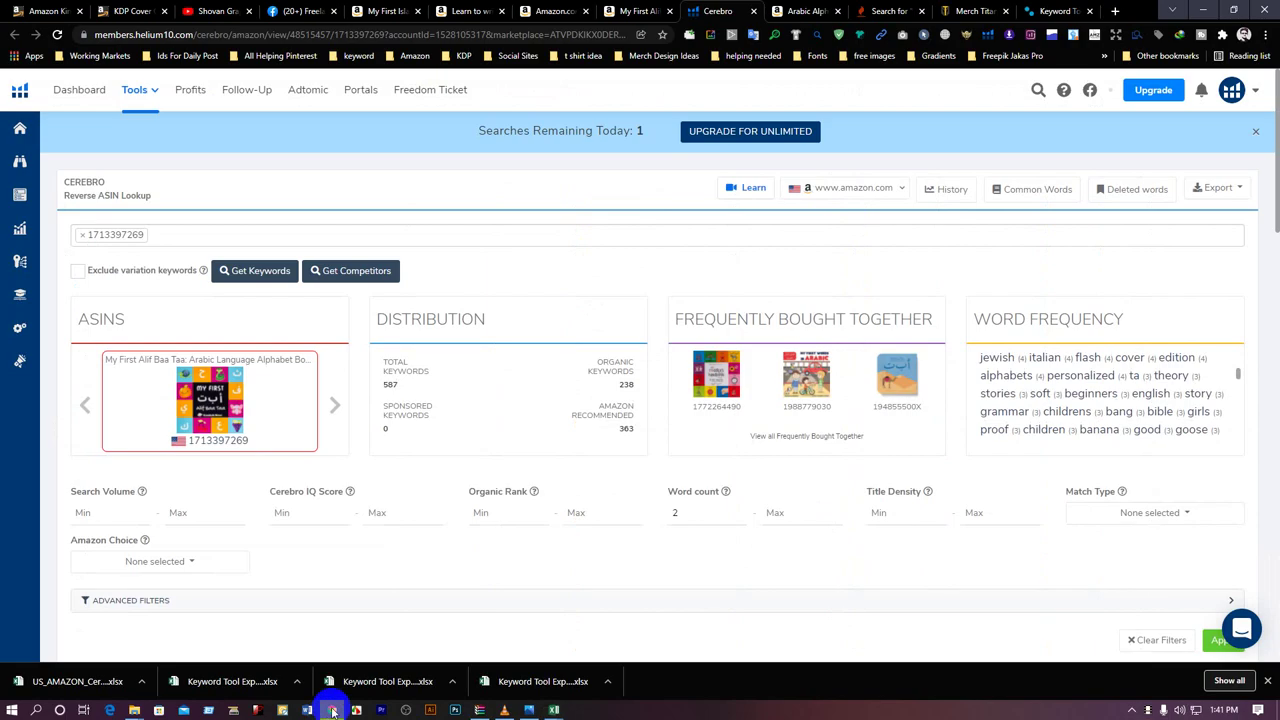
mouse_move(553, 710)
left_click(482, 658)
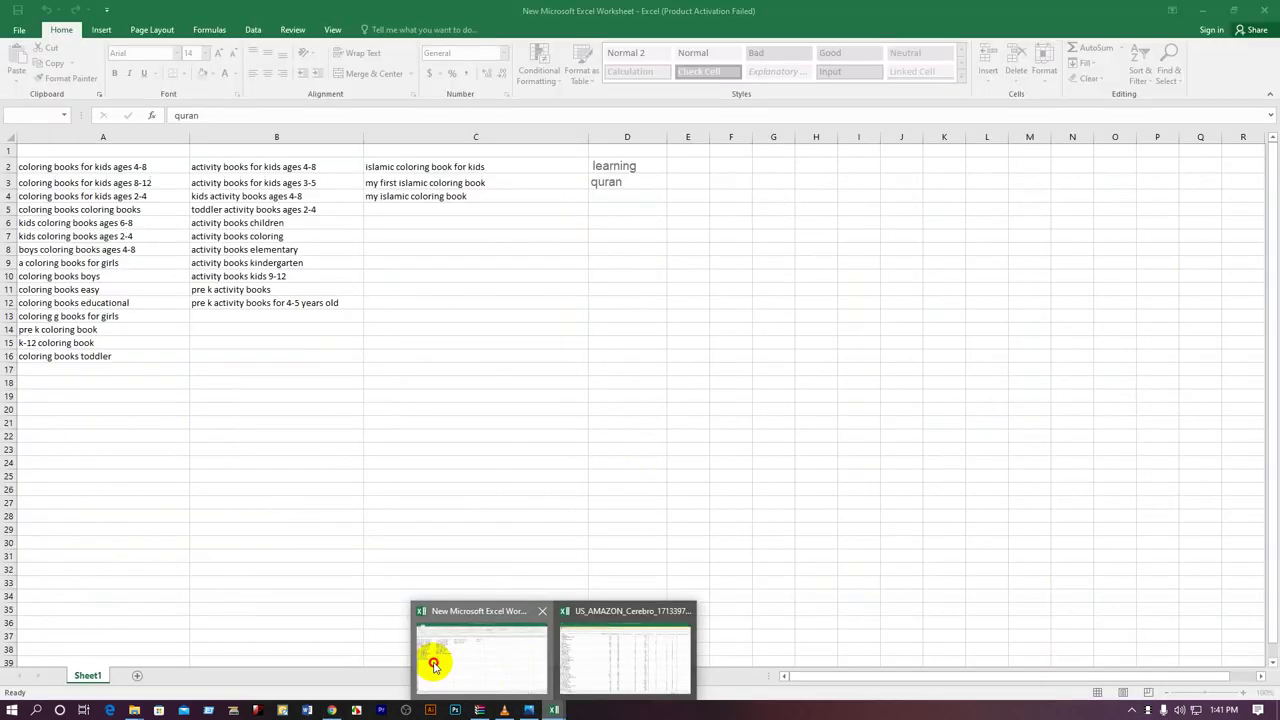
left_click(691, 164)
right_click(691, 164)
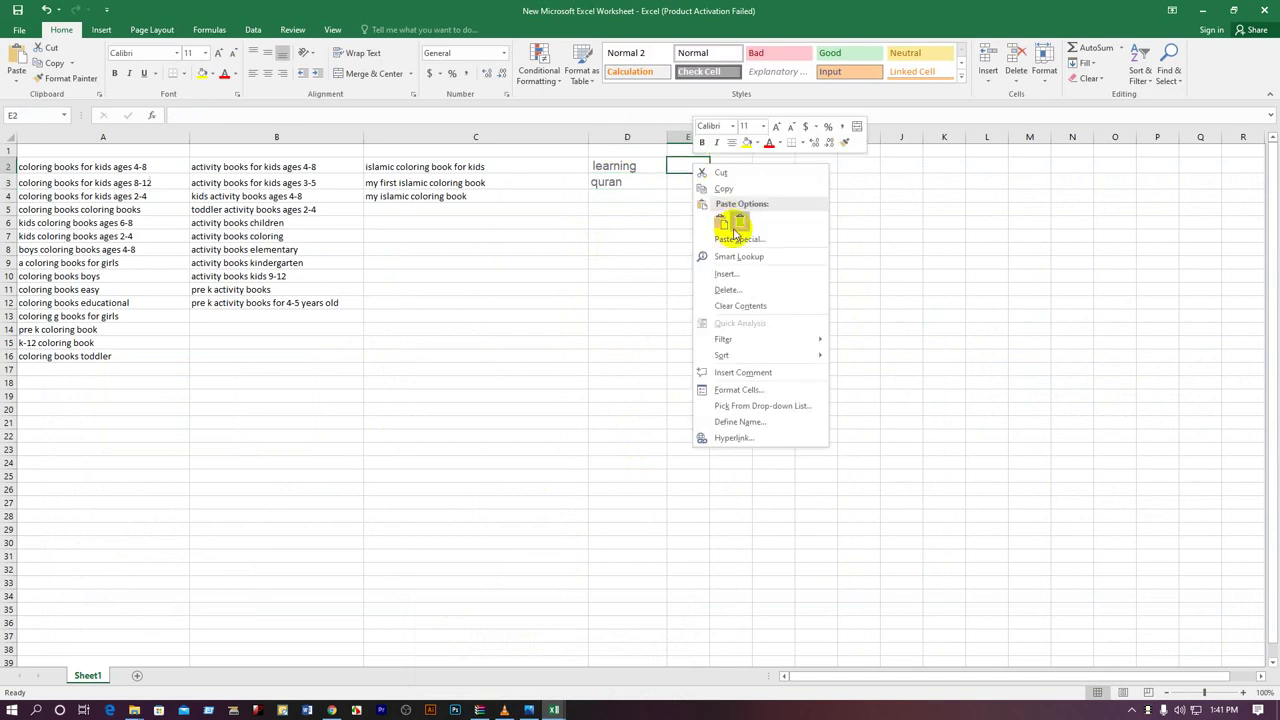
left_click(729, 228)
key("ctrl+space")
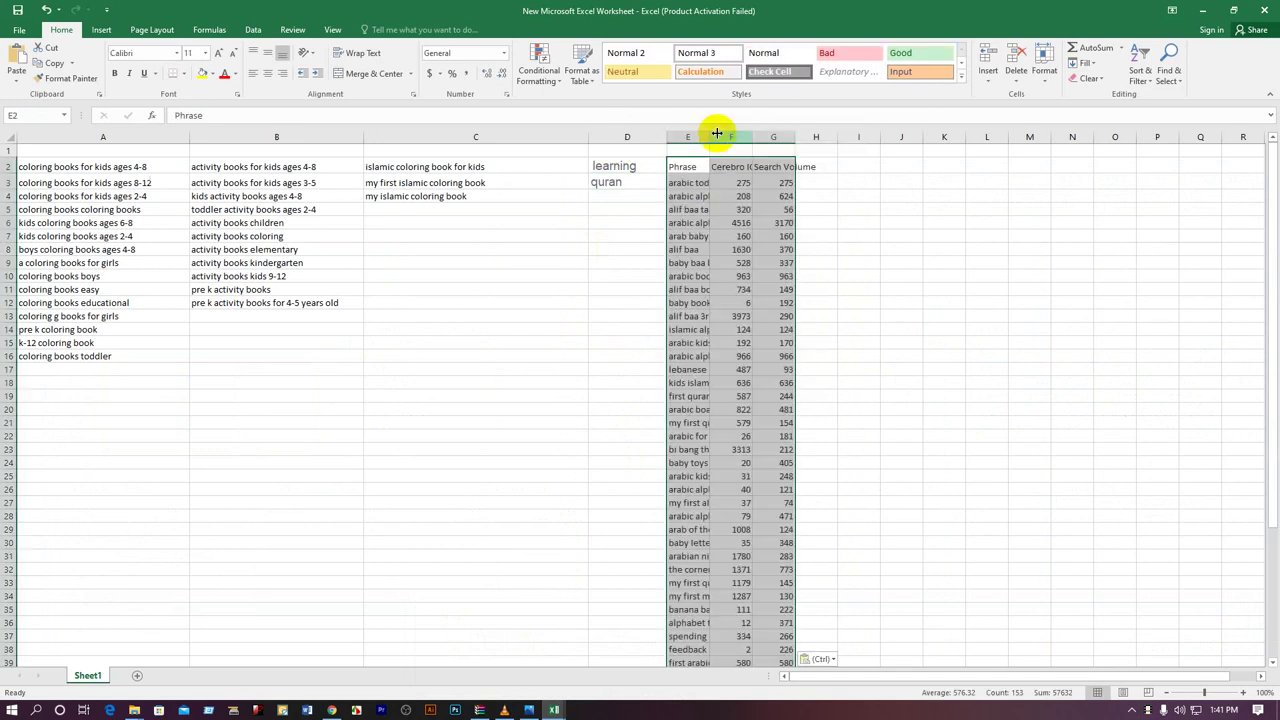
left_click_drag(710, 137, 829, 139)
left_click(962, 236)
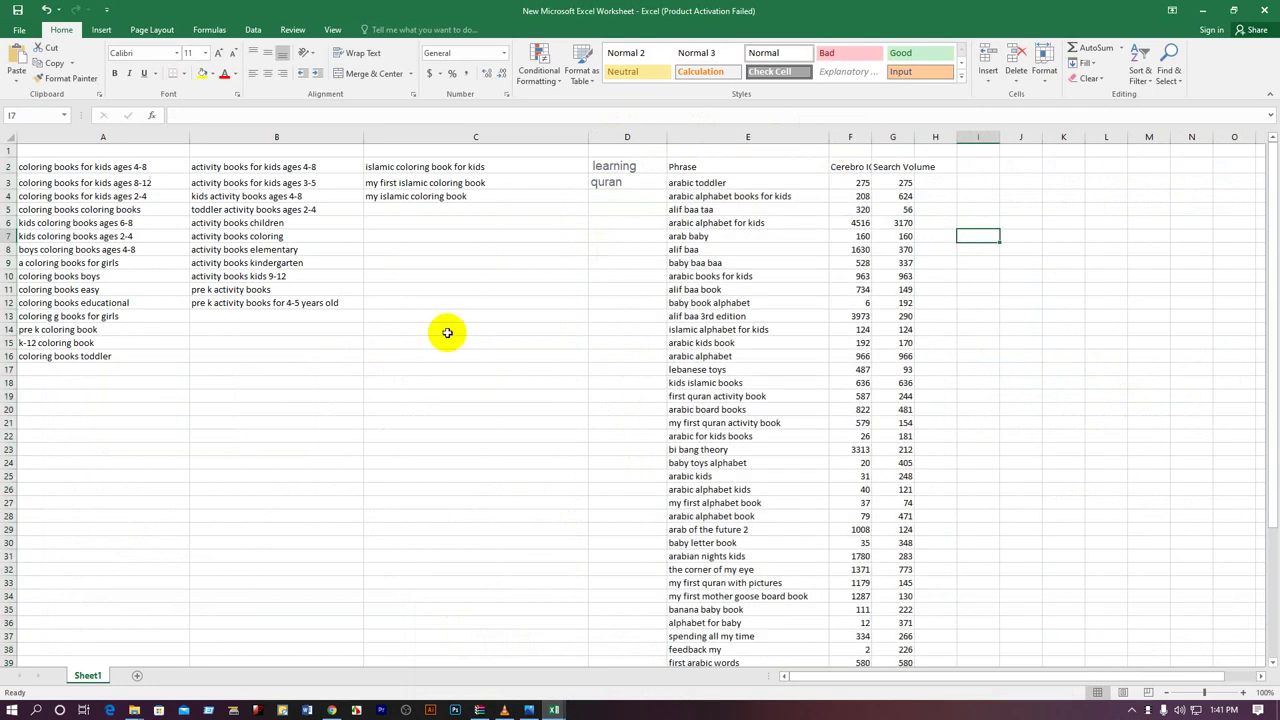
Step: Return to the My First Islamic Coloring Book listing in Chrome and close the other three Amazon product tabs beside it and the old Cerebro tab
left_click(333, 710)
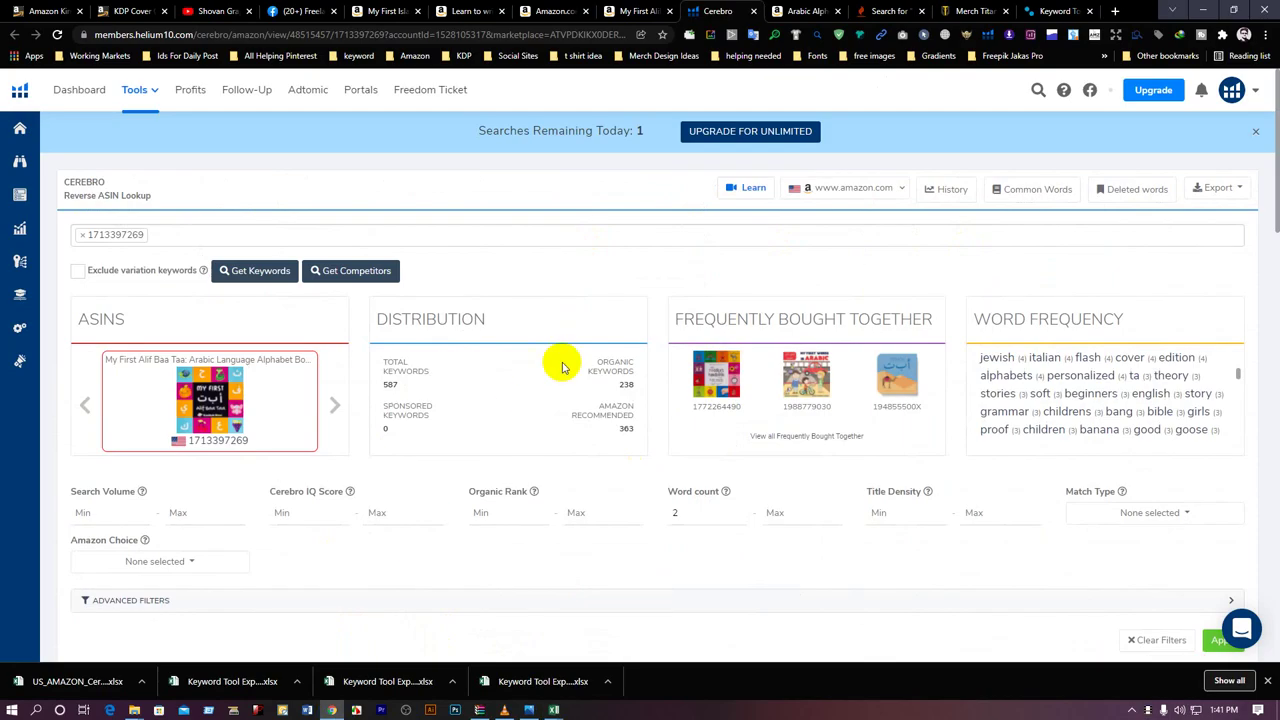
left_click(560, 10)
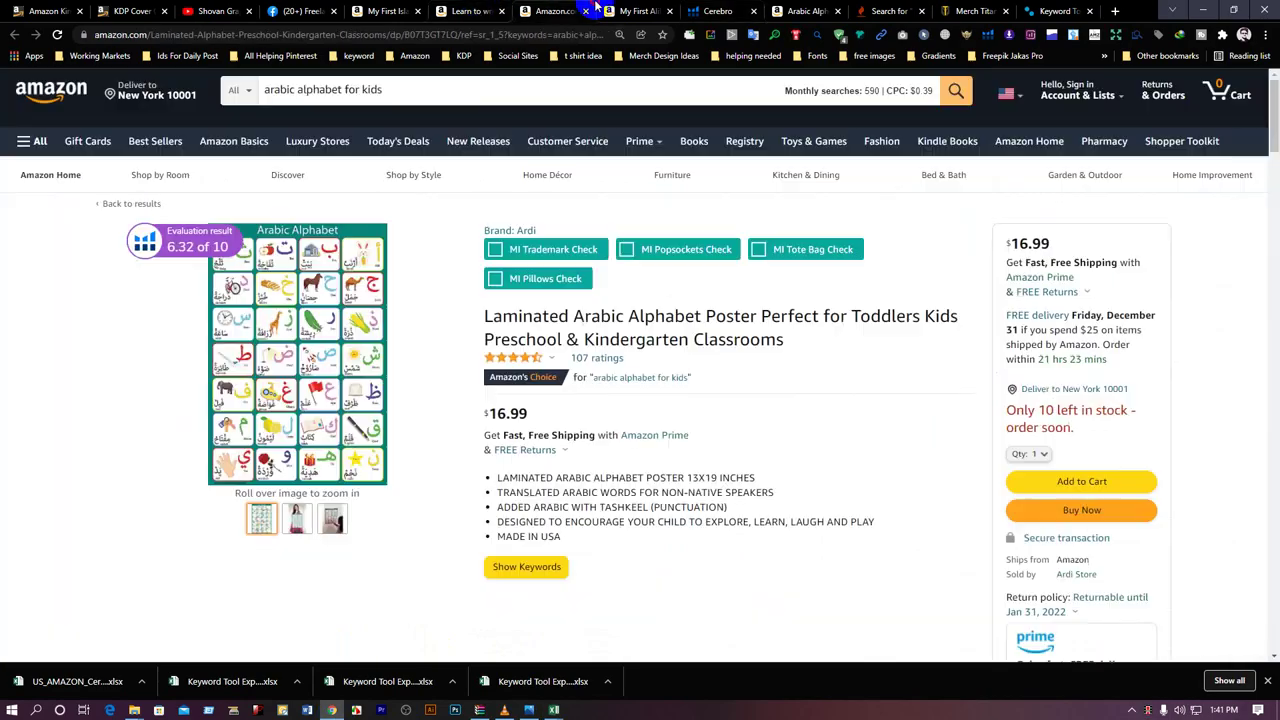
left_click(386, 10)
scroll(400, 380, "down", 5)
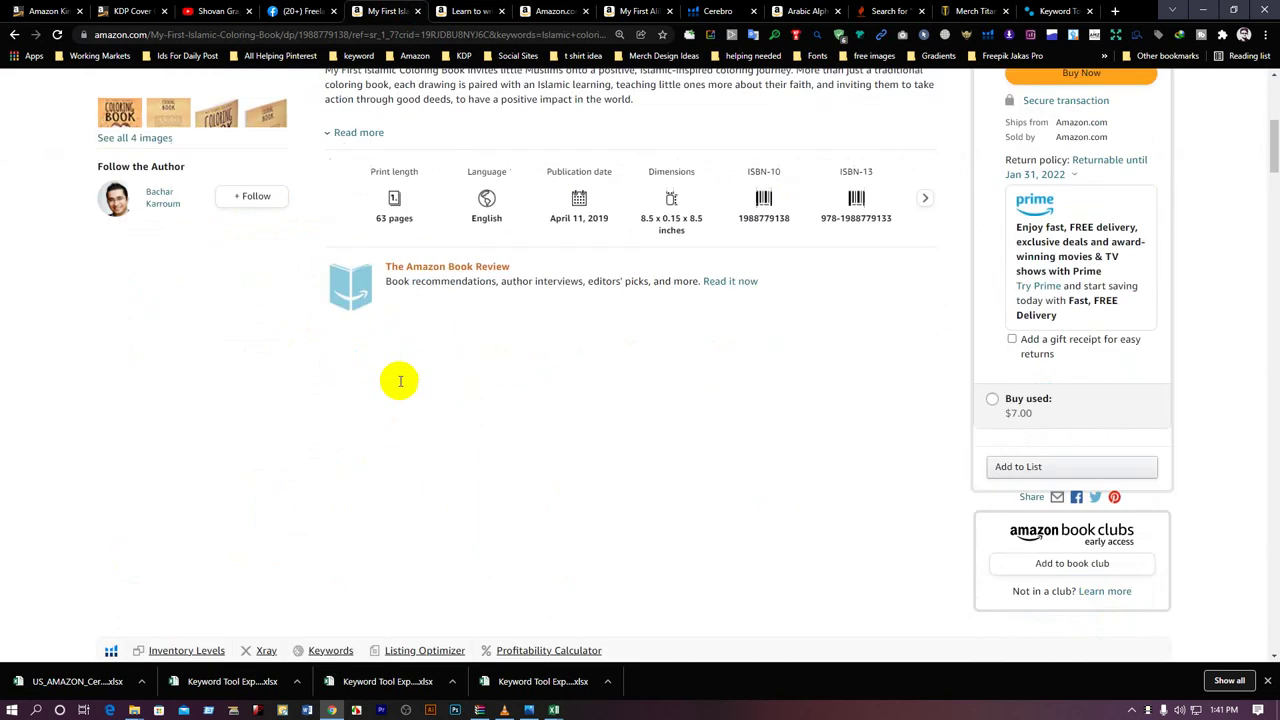
left_click(503, 11)
left_click(503, 11)
left_click(503, 11)
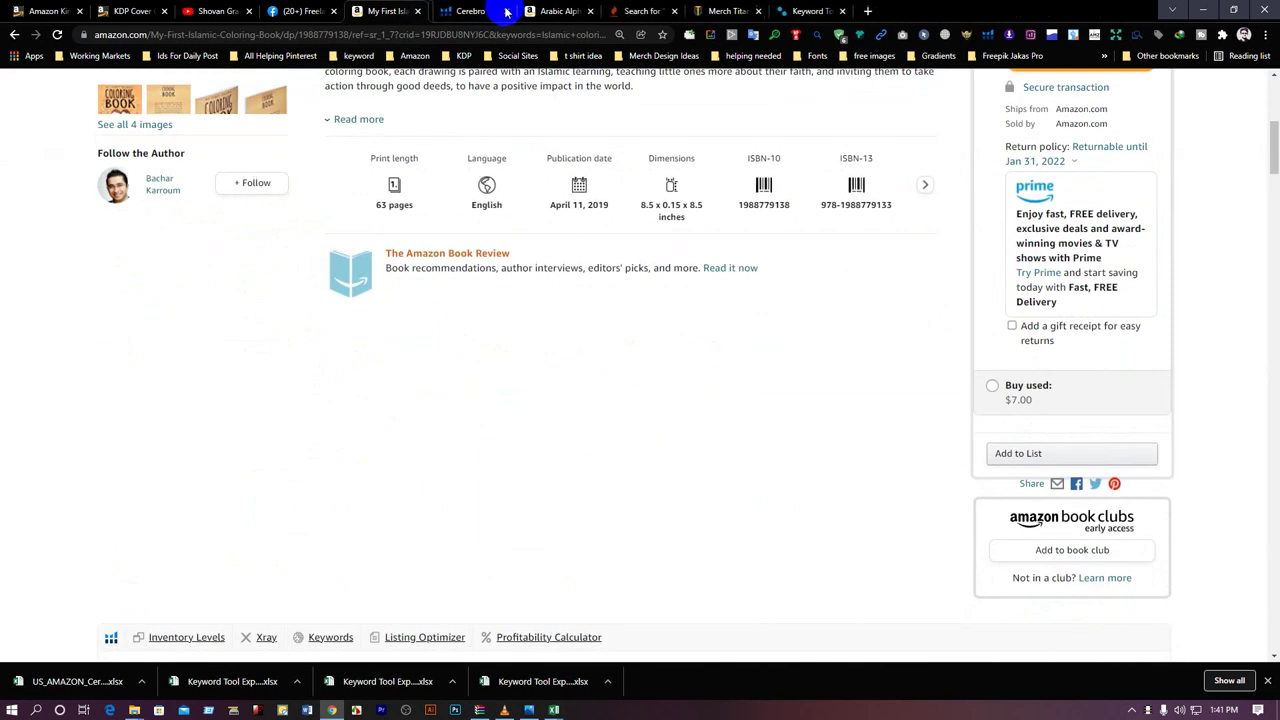
left_click(503, 11)
Step: Run the Helium 10 keyword lookup for the My First Islamic Coloring Book listing
scroll(490, 190, "down", 3)
scroll(498, 196, "down", 1)
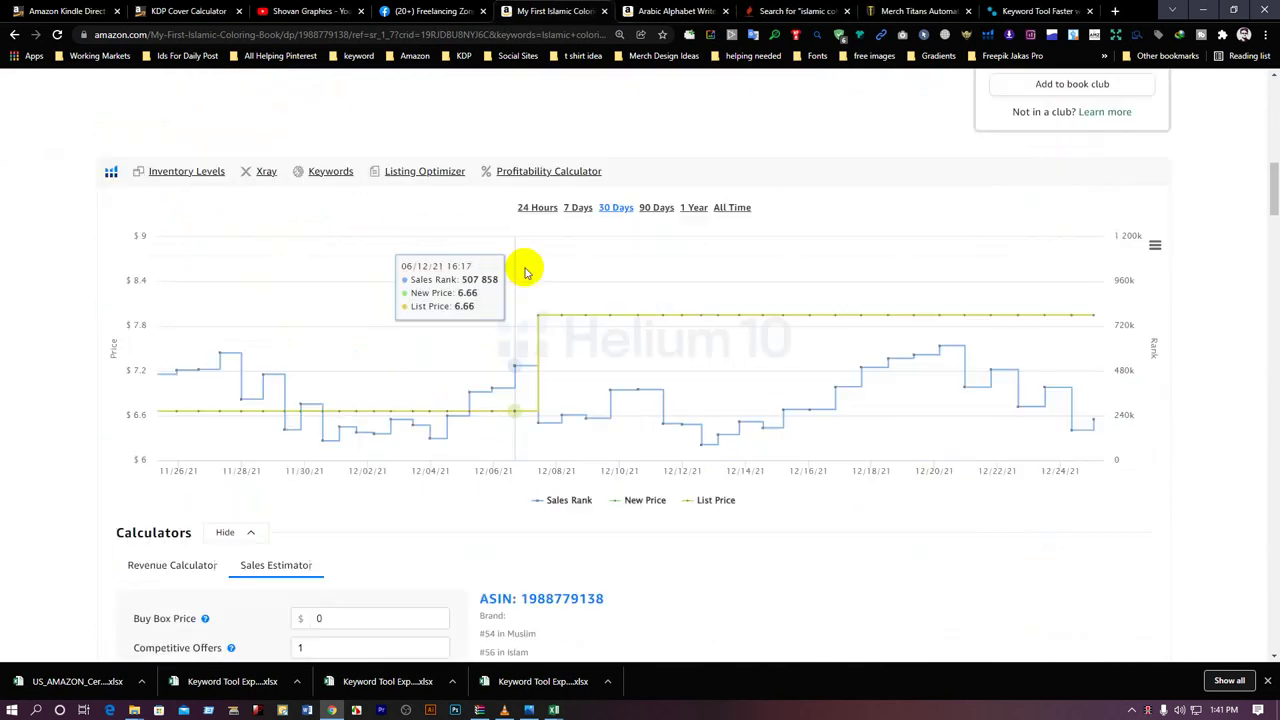
left_click(337, 172)
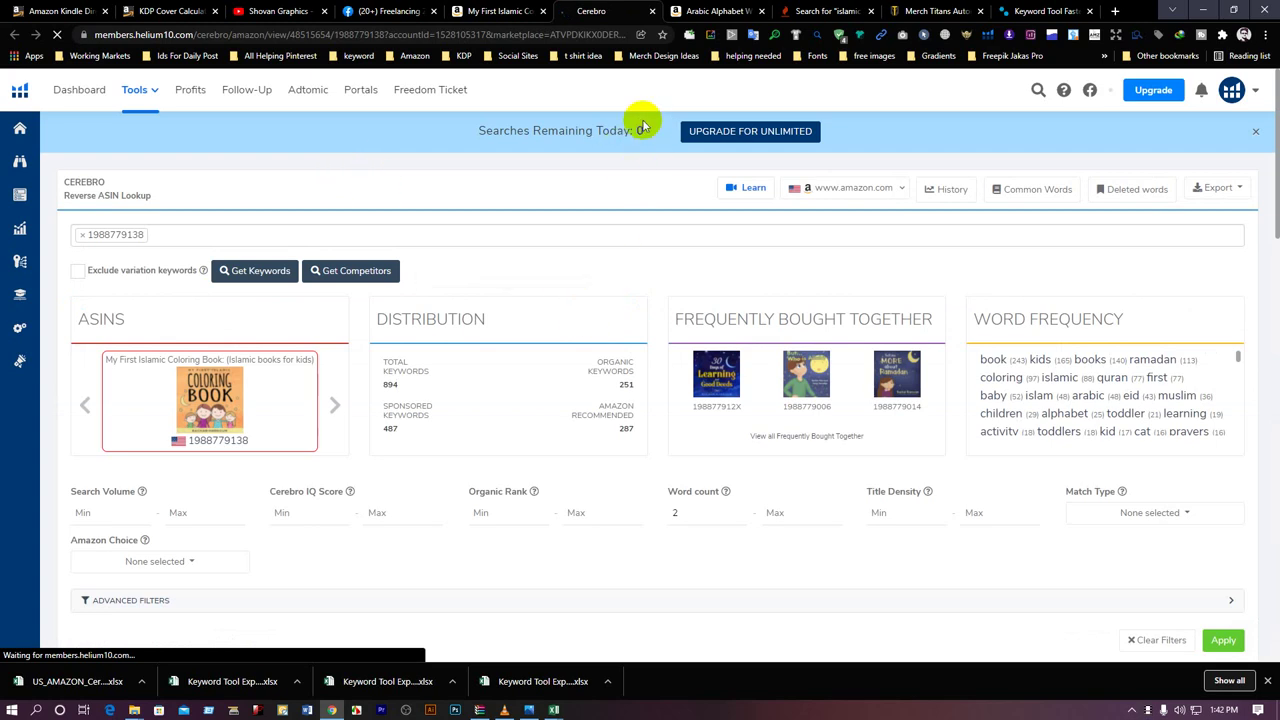
scroll(235, 372, "down", 8)
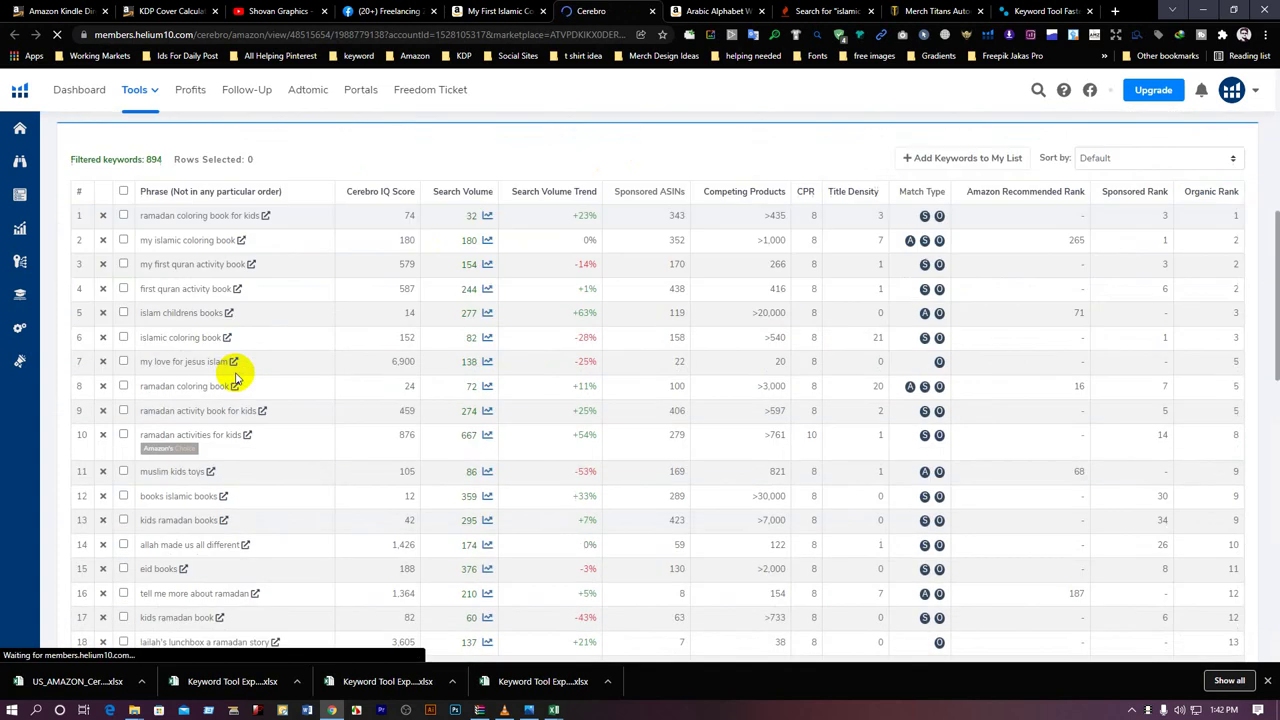
scroll(235, 372, "down", 3)
scroll(235, 372, "up", 10)
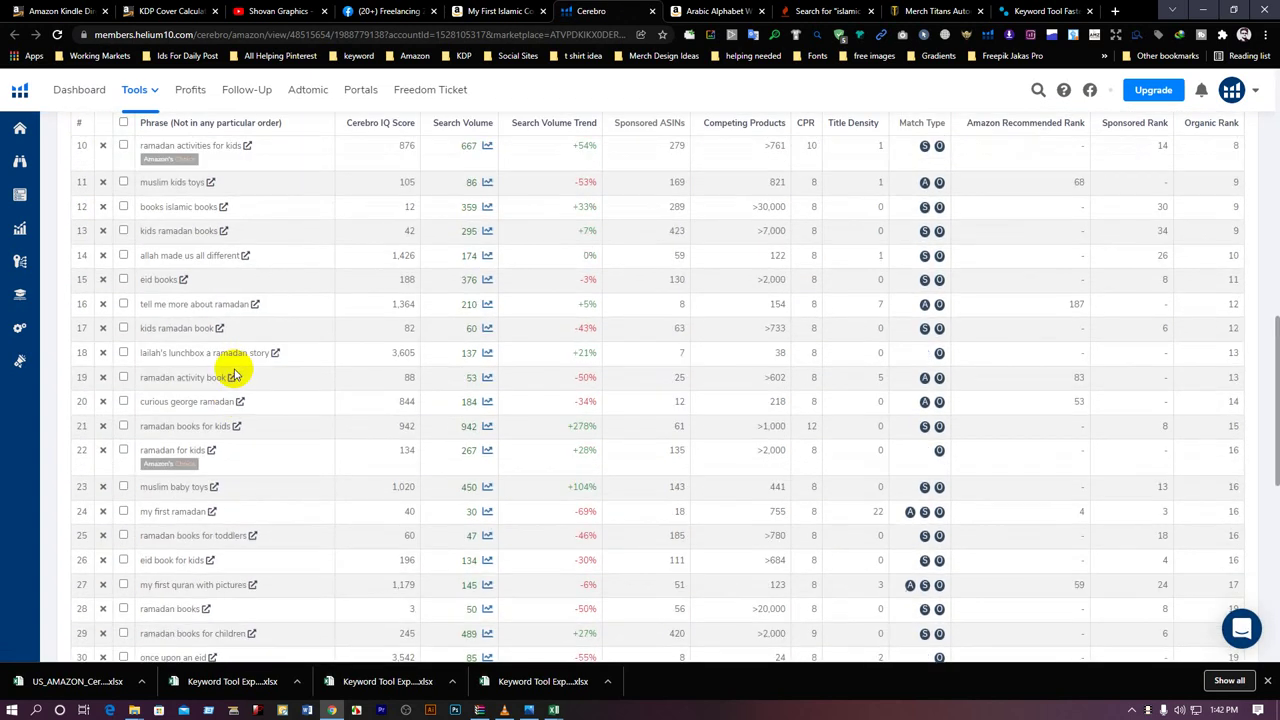
scroll(1068, 148, "up", 1)
left_click(1235, 190)
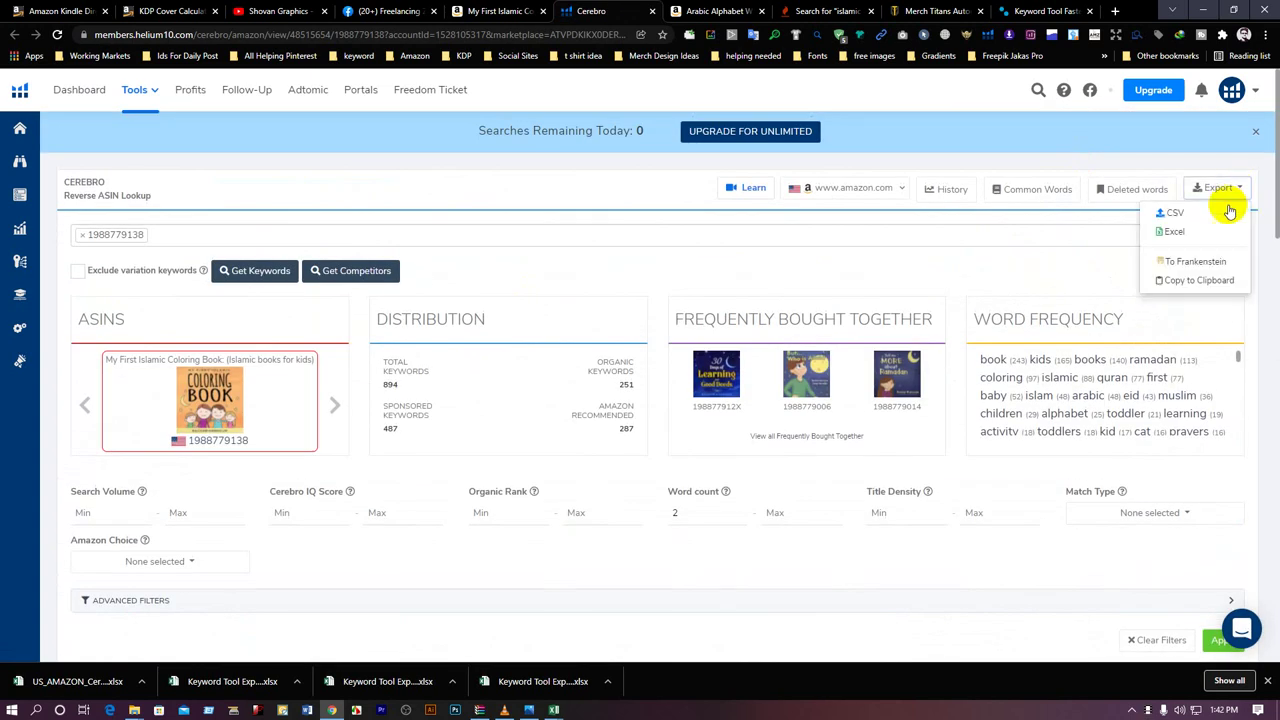
left_click(1203, 229)
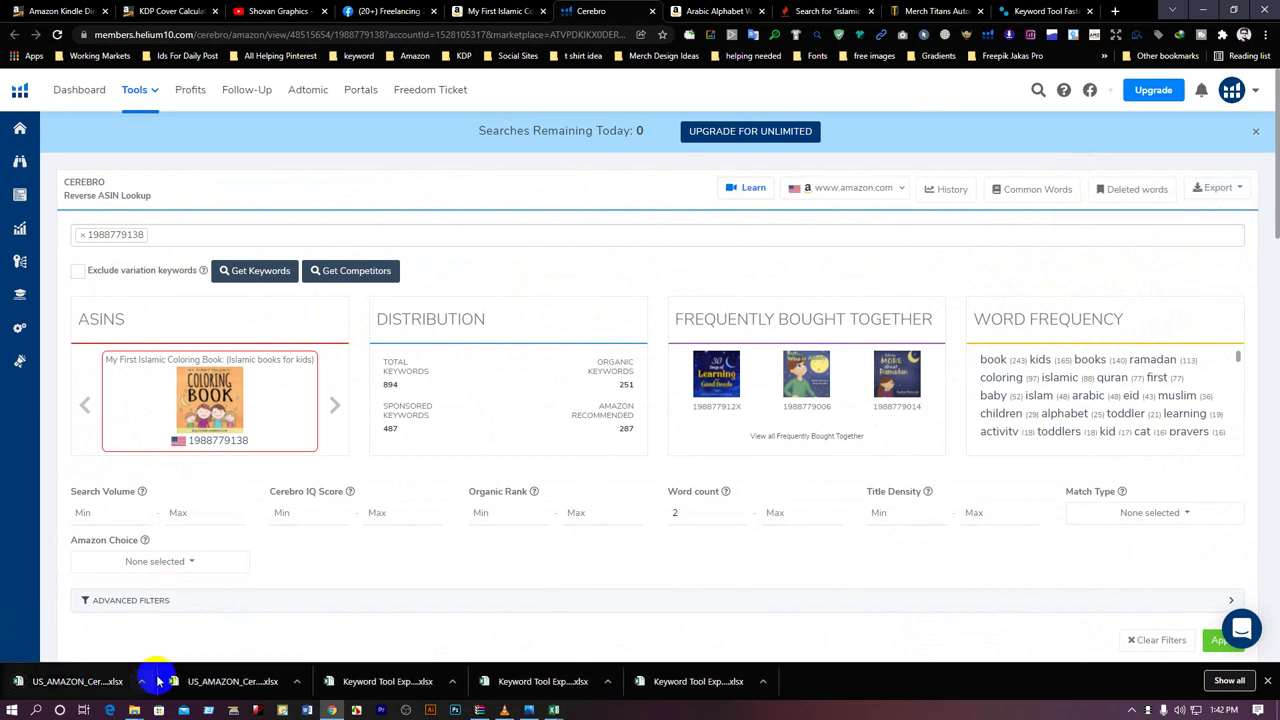
left_click(143, 683)
left_click(175, 636)
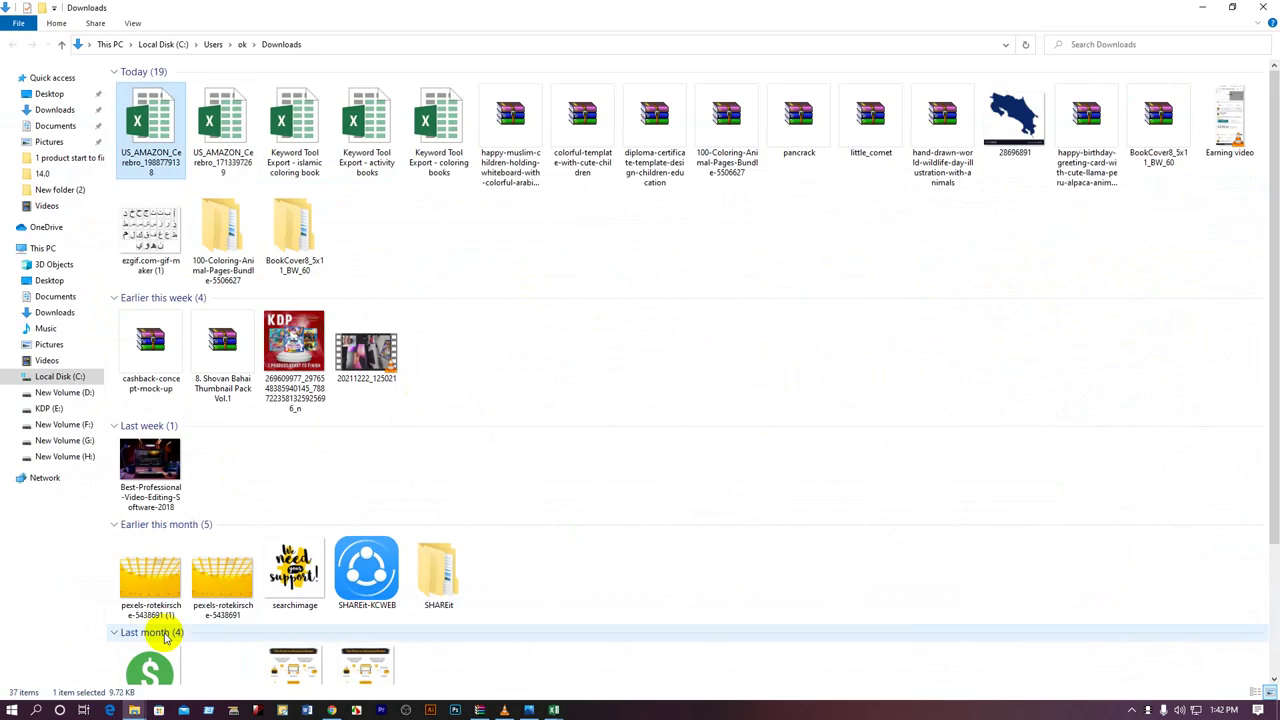
double_click(158, 118)
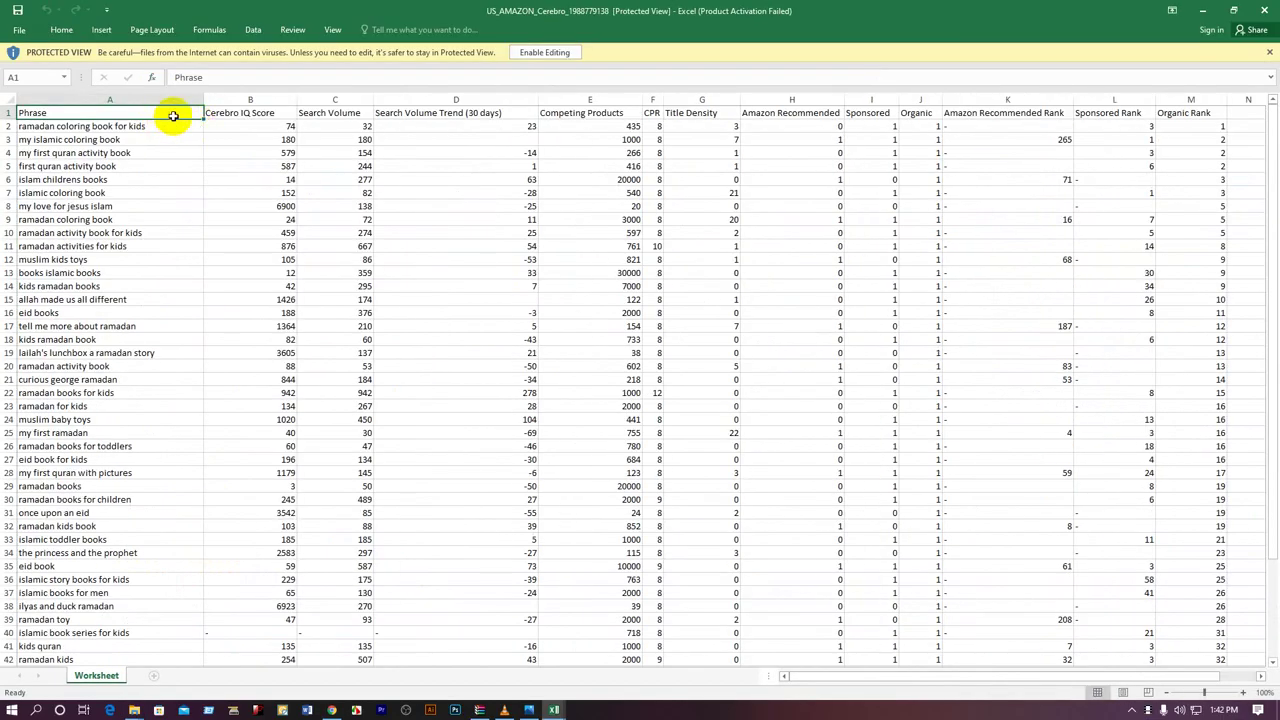
Step: Copy the Phrase column down to row 51 and paste it into cell C7 of New Microsoft Excel Worksheet
left_click_drag(173, 116, 152, 614)
key("ctrl+c")
left_click(555, 710)
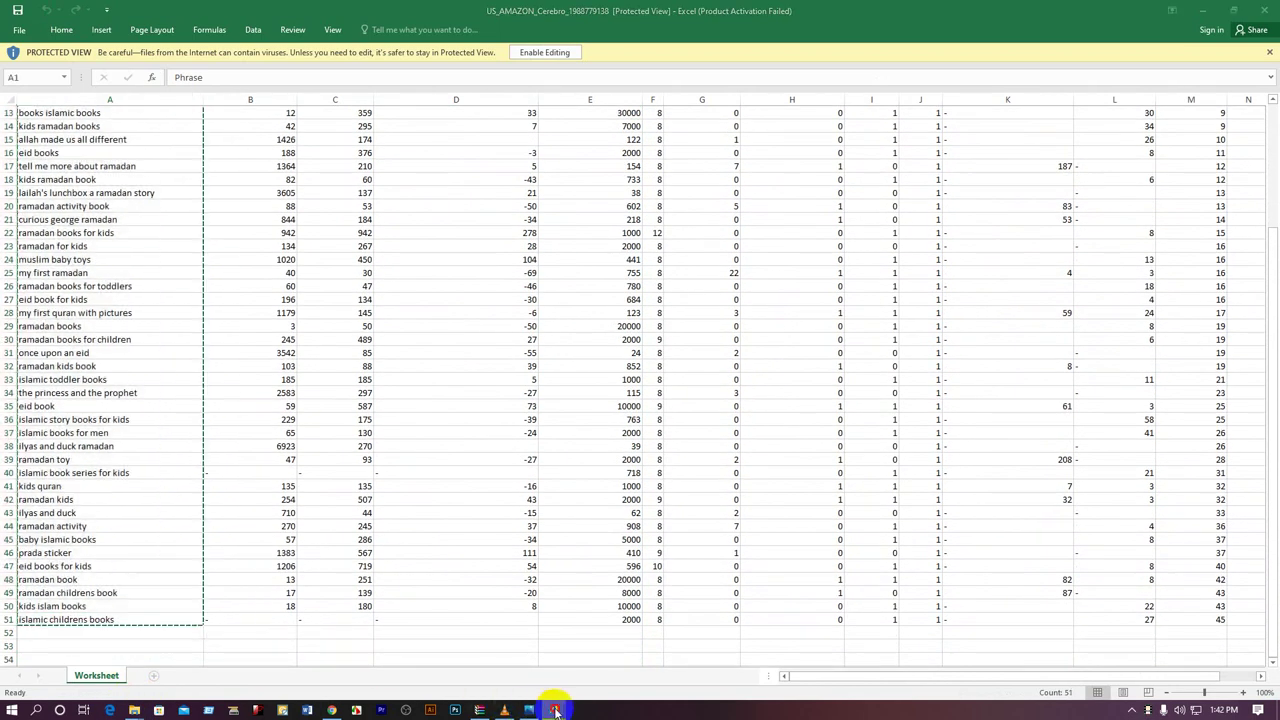
left_click(437, 681)
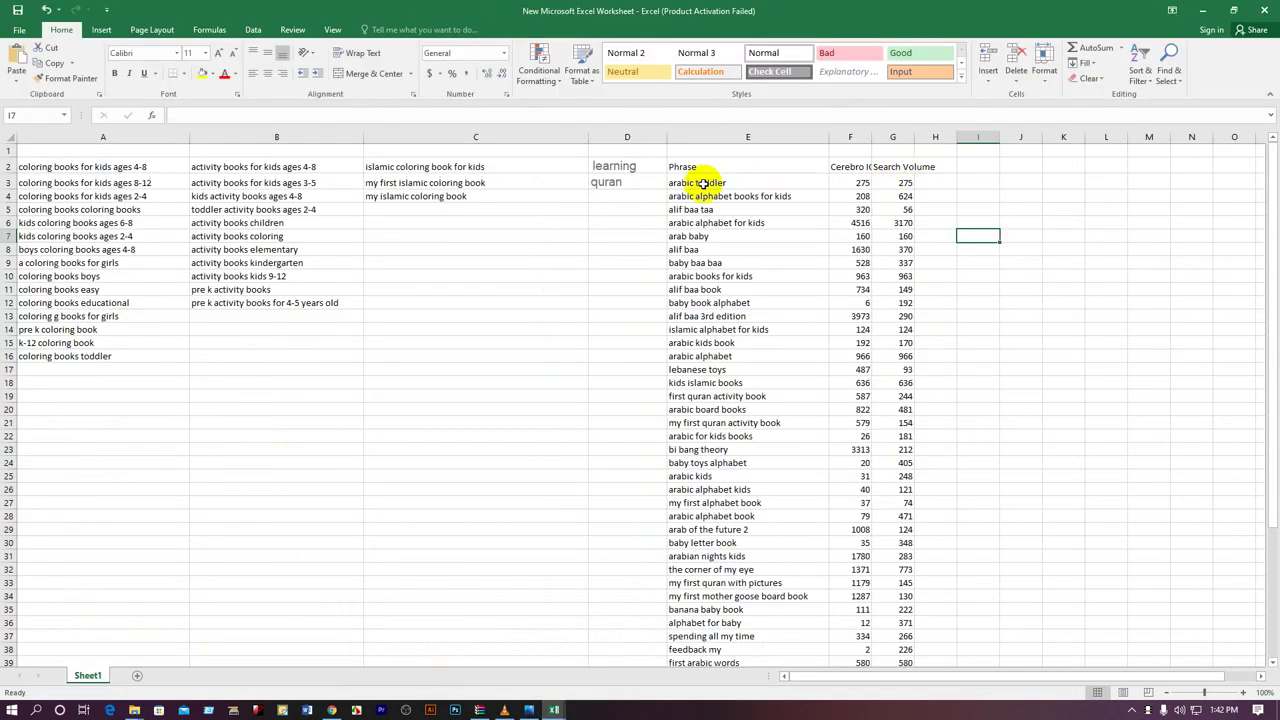
left_click(417, 235)
key("ctrl+v")
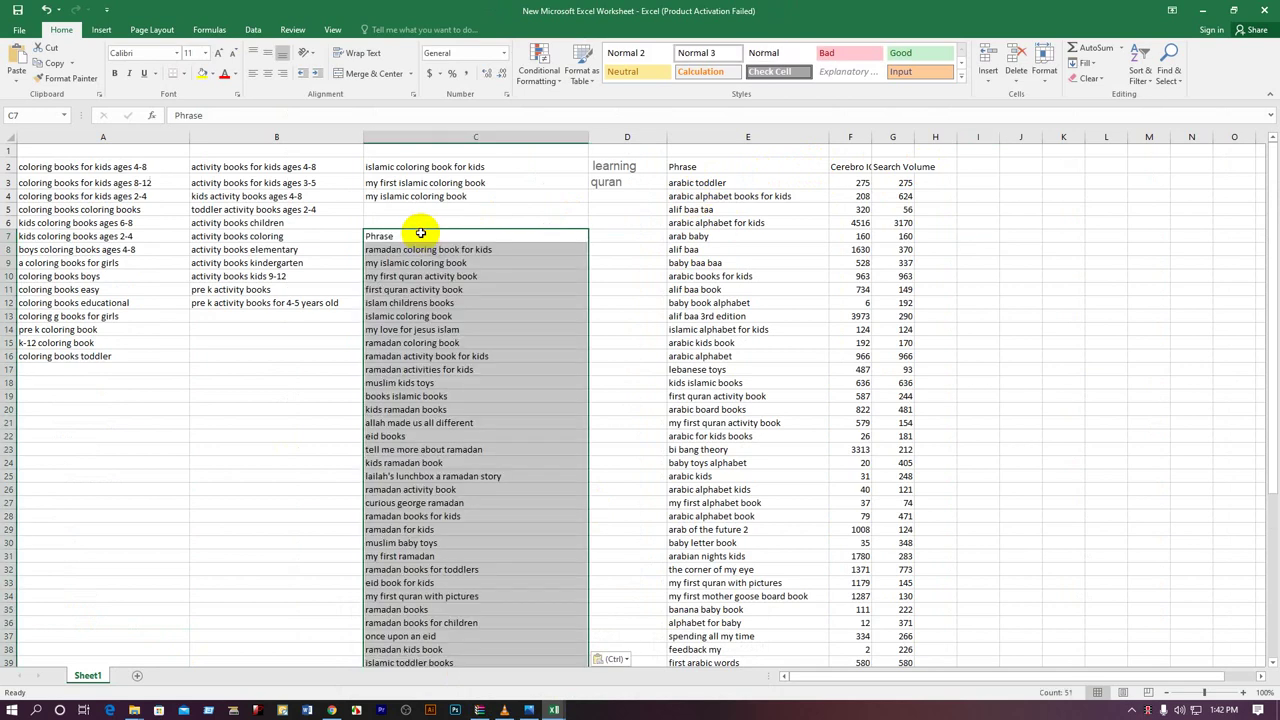
left_click(313, 343)
scroll(329, 400, "down", 18)
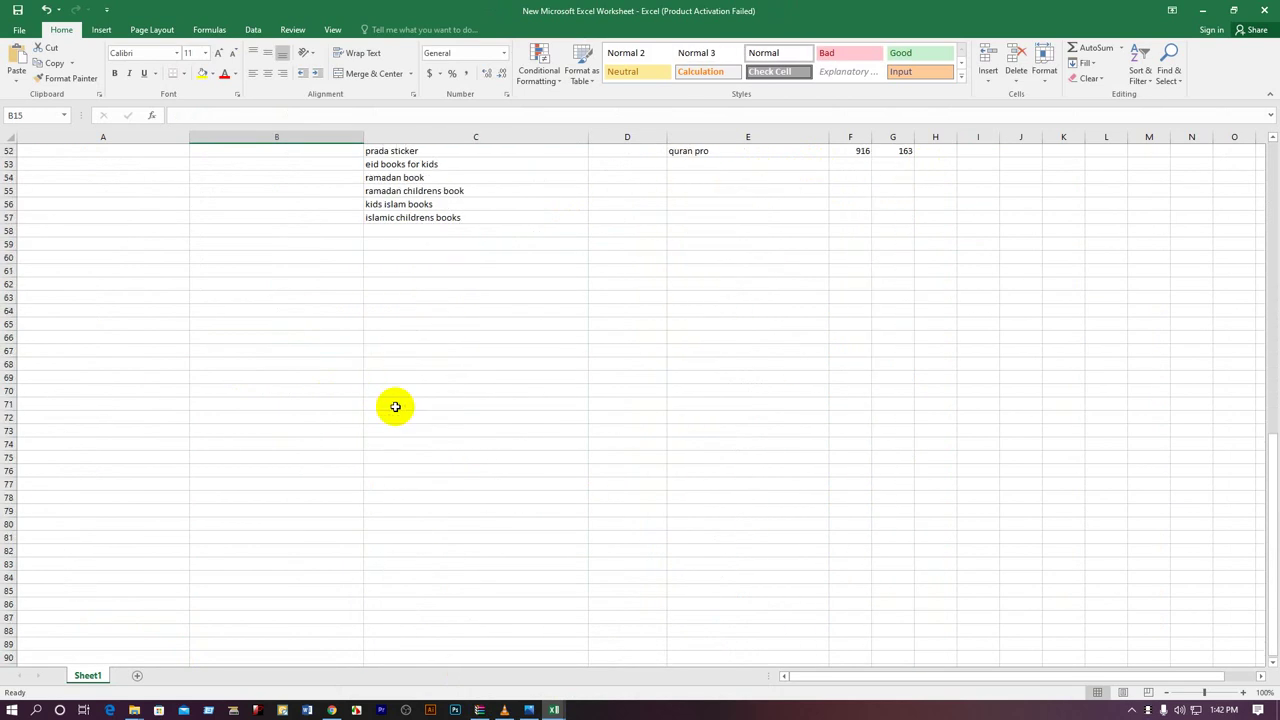
scroll(394, 406, "up", 17)
scroll(395, 406, "up", 1)
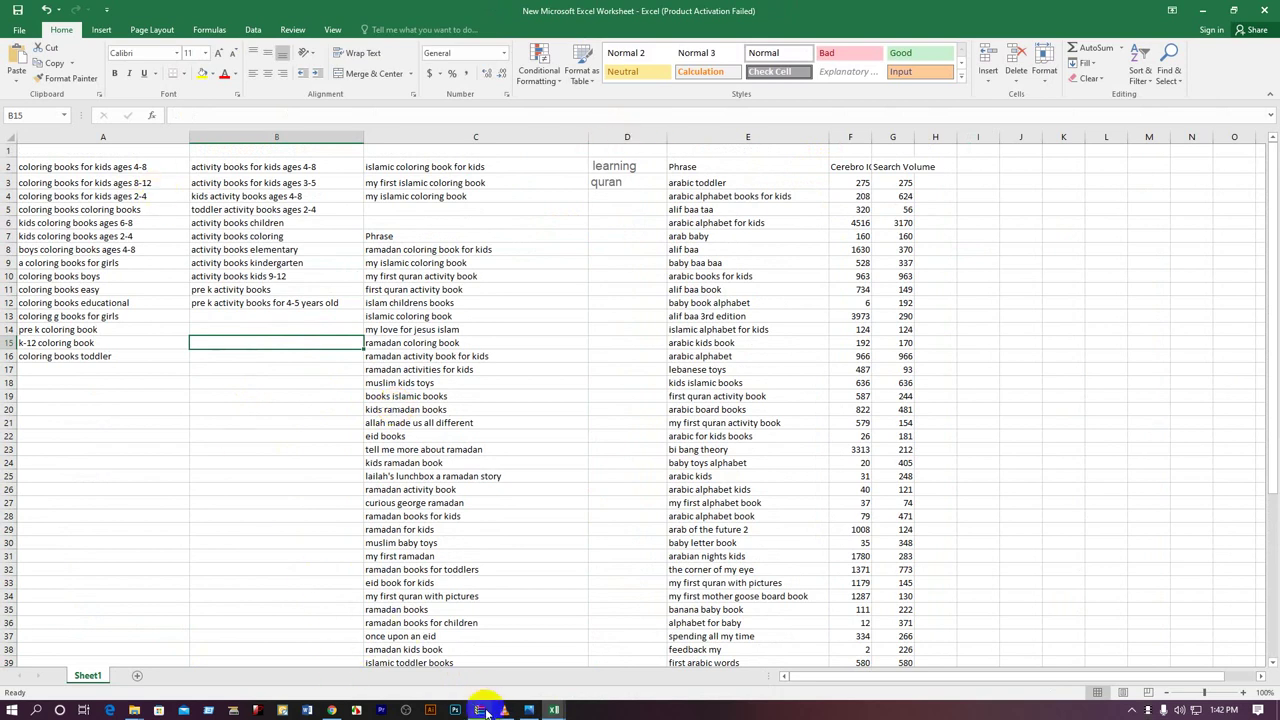
Step: Create a blank Word document and list "Short keyword", "Long keyword" and "Events" on separate lines
left_click(308, 709)
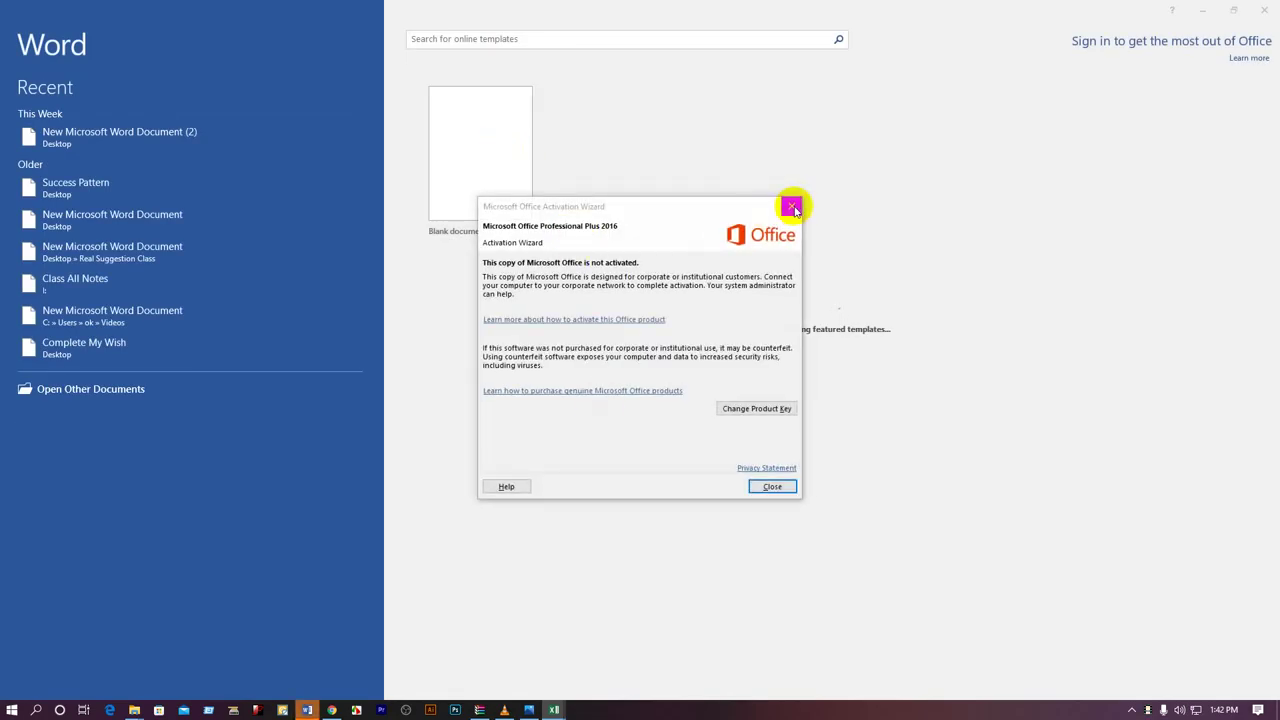
left_click(792, 202)
left_click(525, 178)
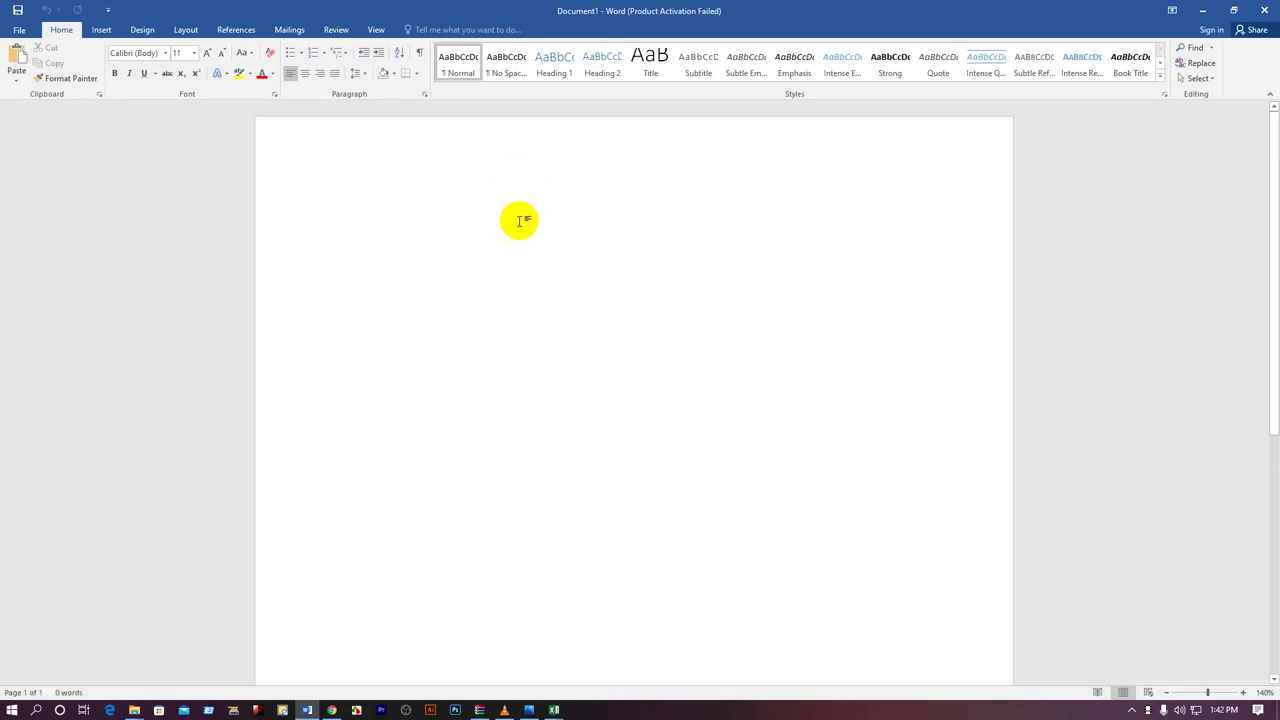
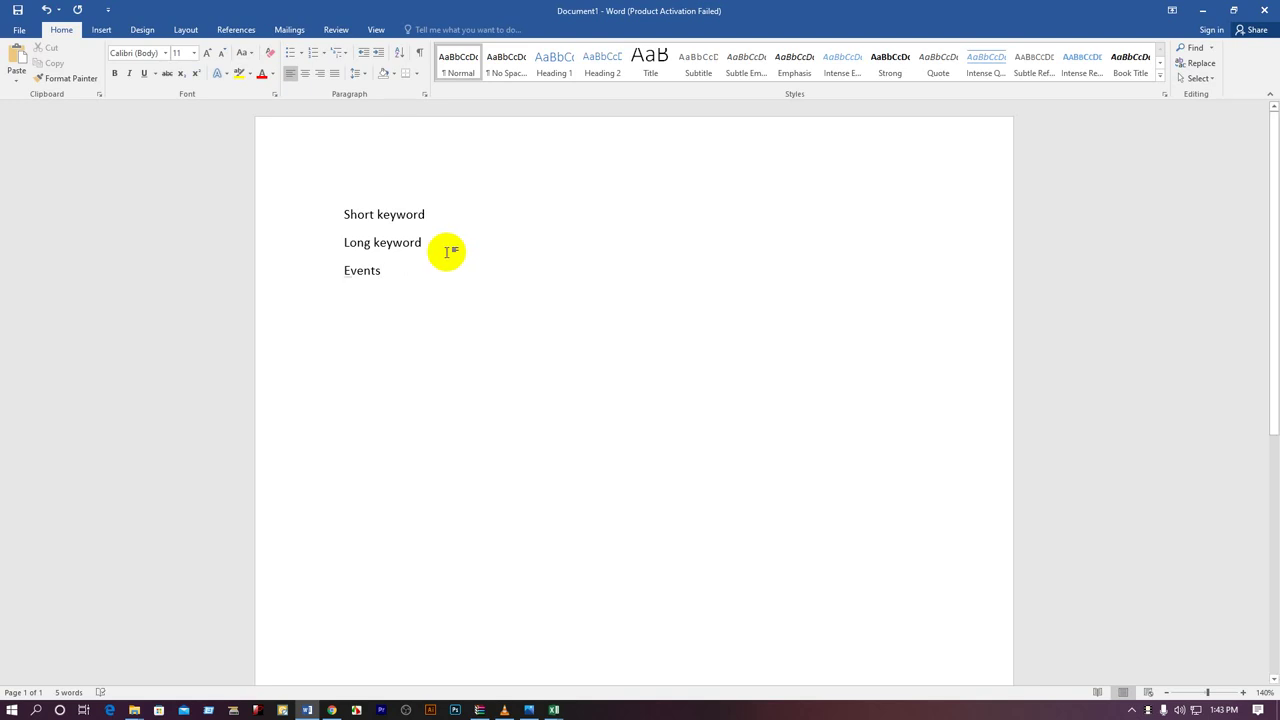
Step: Search Google for "alphabet synonym" in a new Chrome tab
left_click(331, 709)
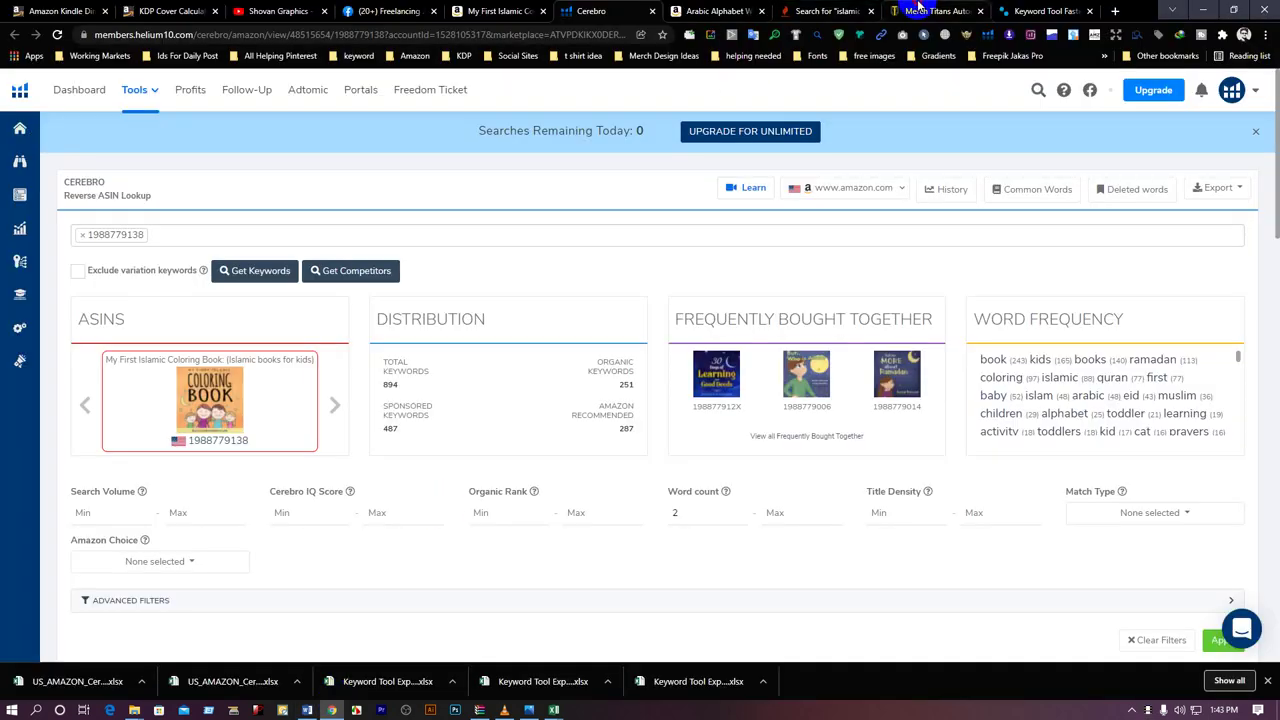
left_click(935, 10)
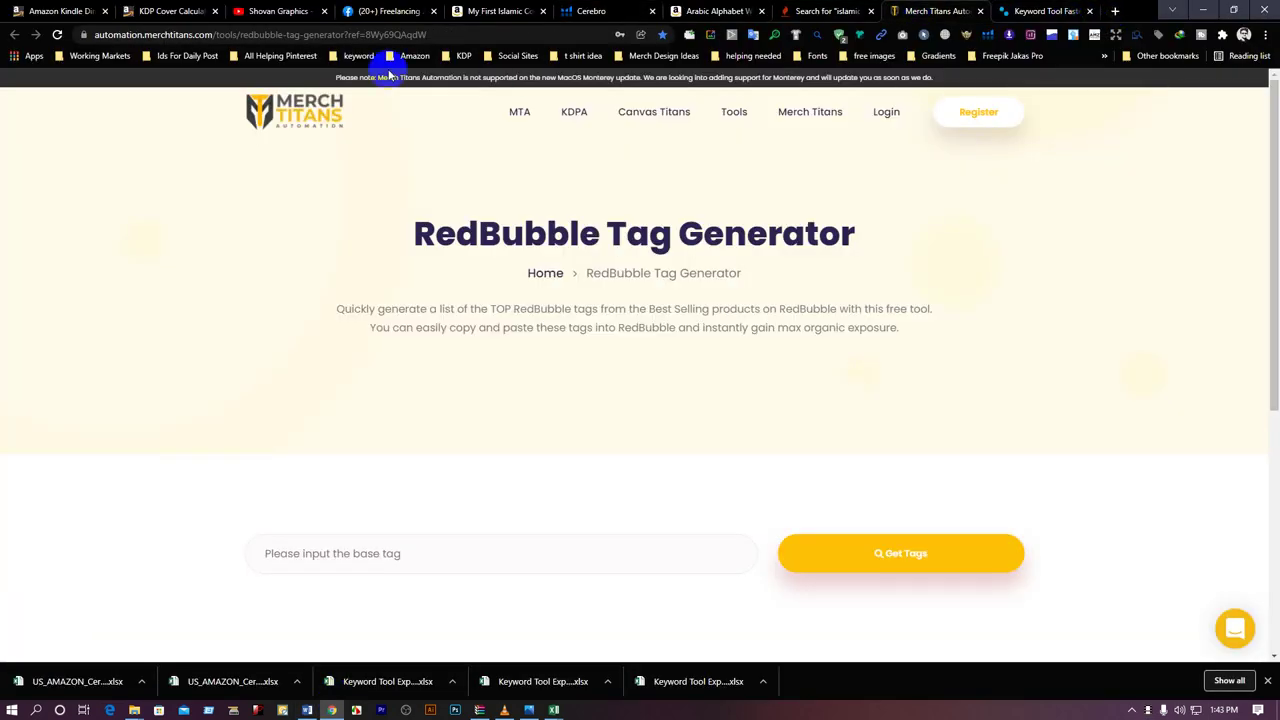
left_click(1115, 11)
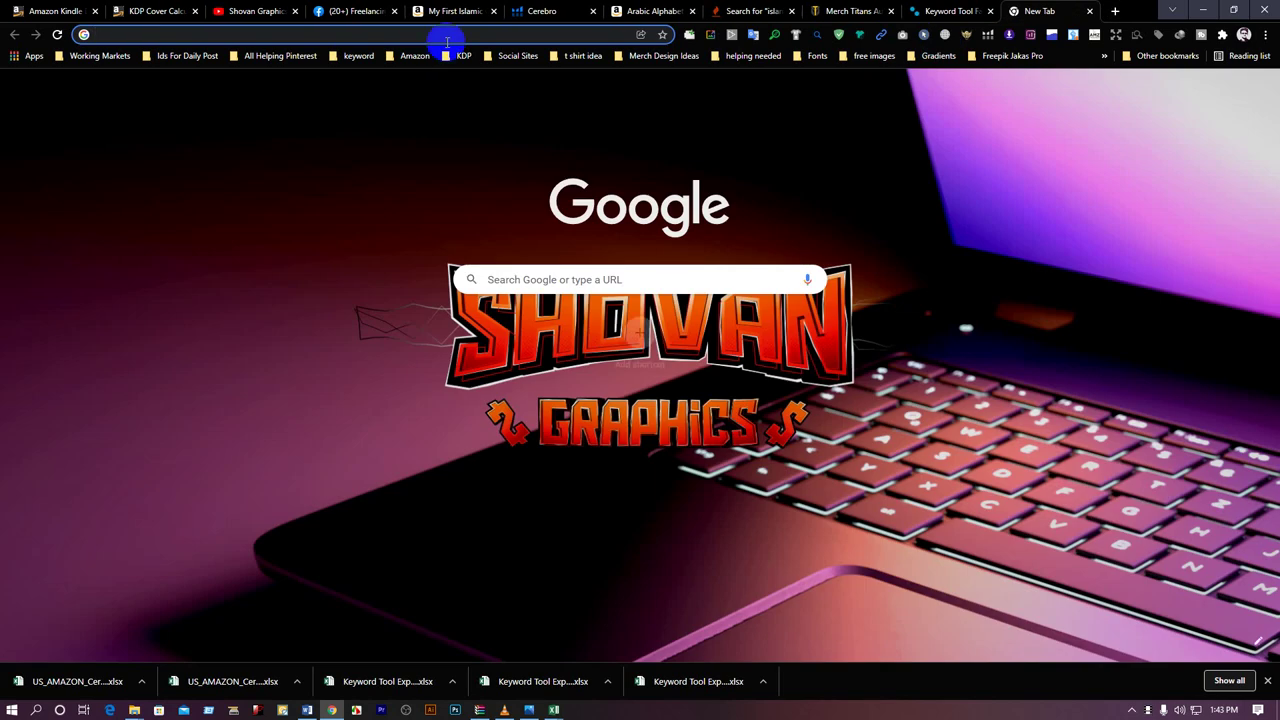
left_click(453, 34)
type("alp")
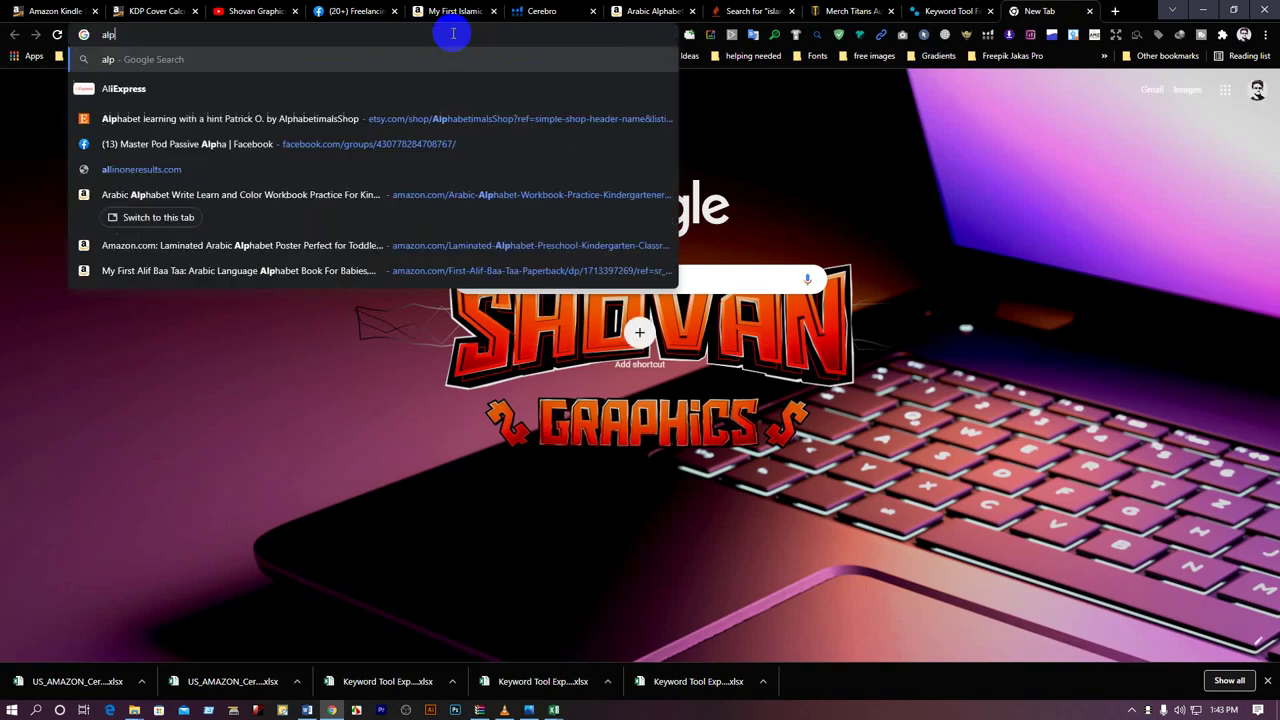
type("habet")
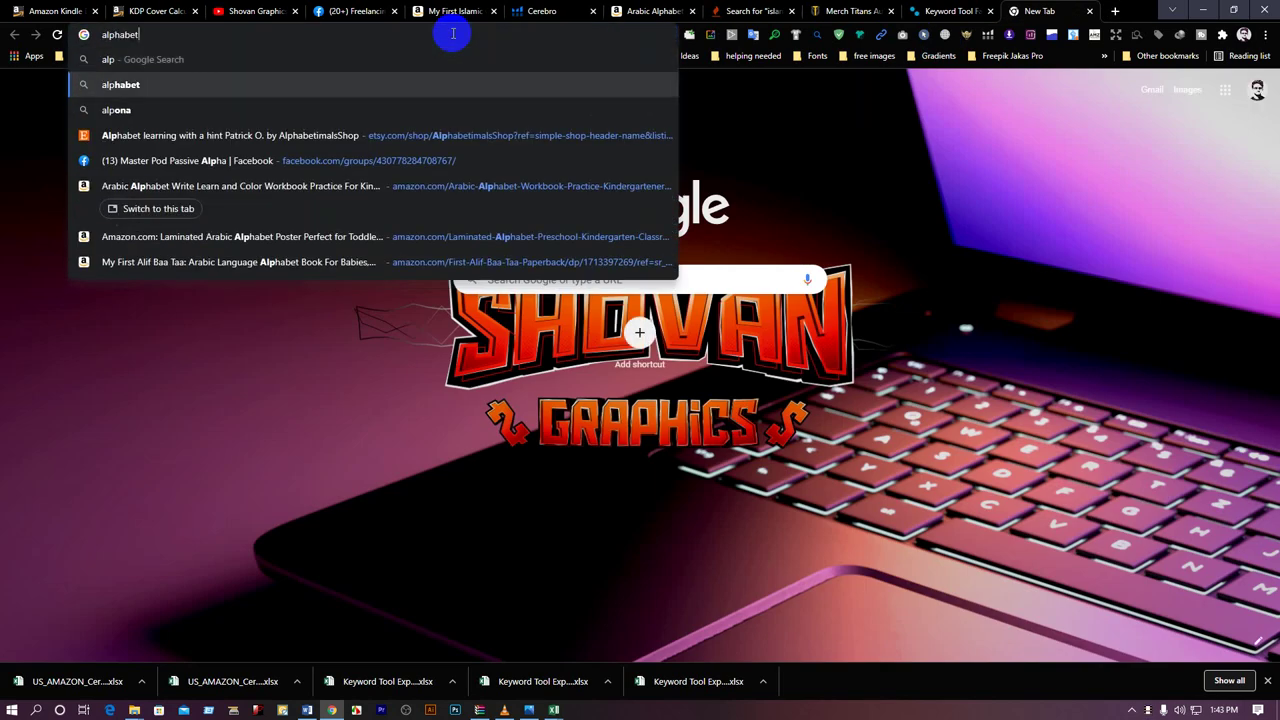
type(" sy")
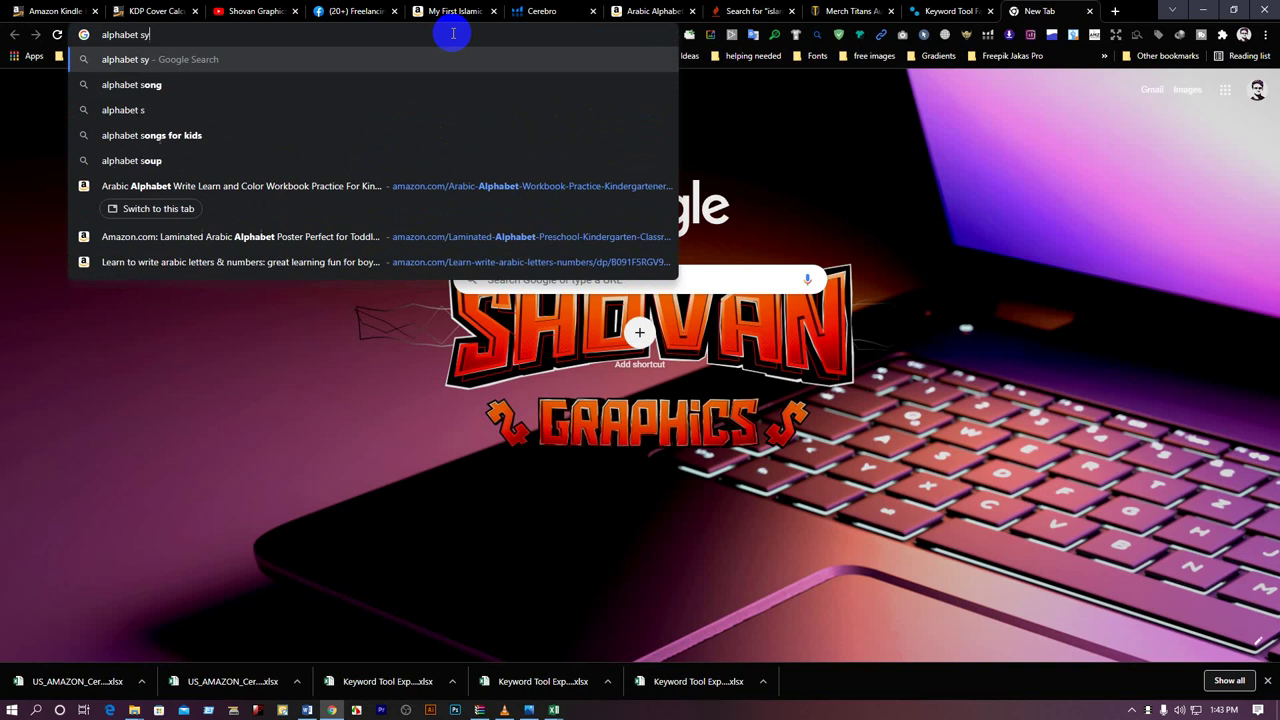
key("Down")
key("Return")
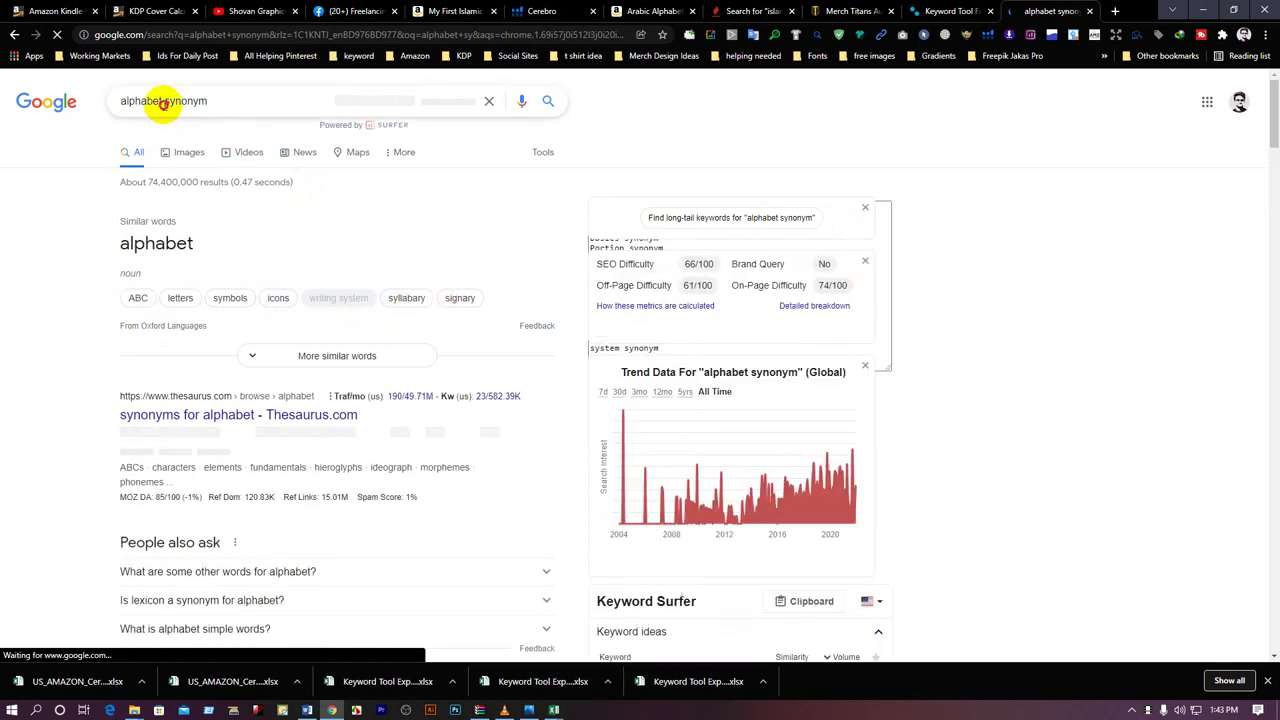
Step: Switch to the Word document, add "synonym" after "Events", and enter the heading "Keyword Set 1" below the list
left_click_drag(160, 101, 220, 101)
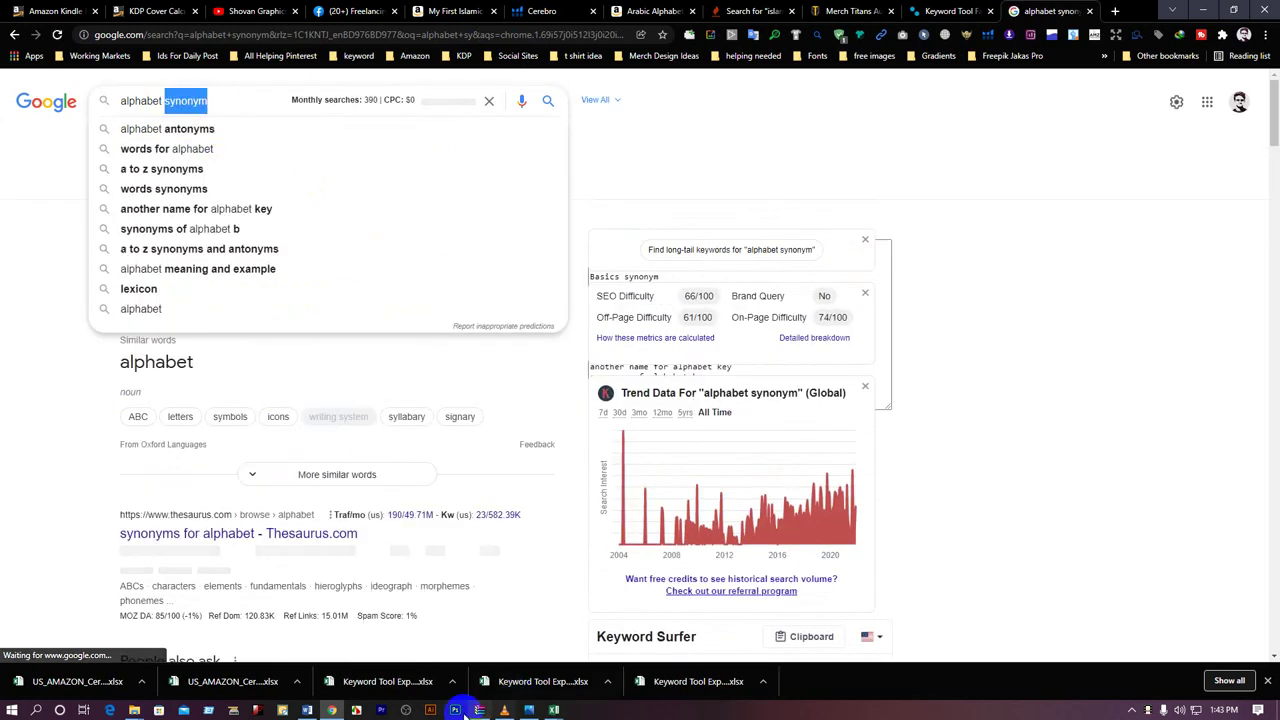
left_click(307, 710)
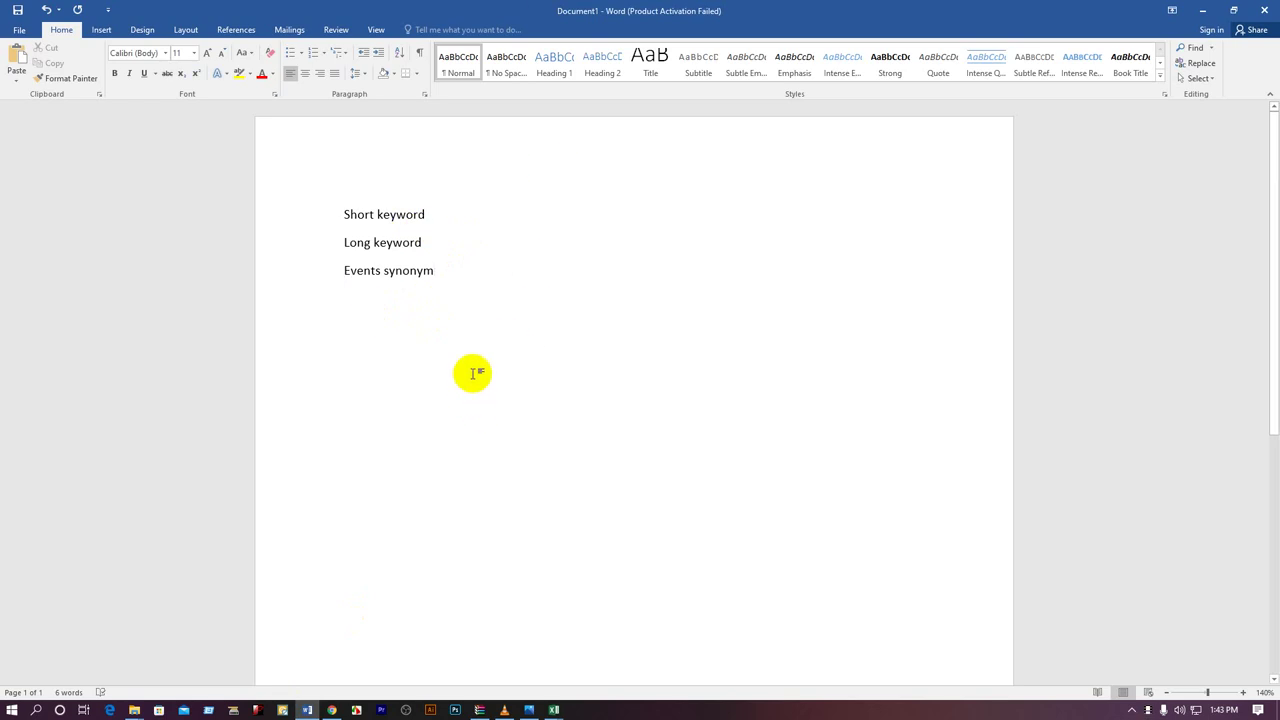
key("Return")
key("Return")
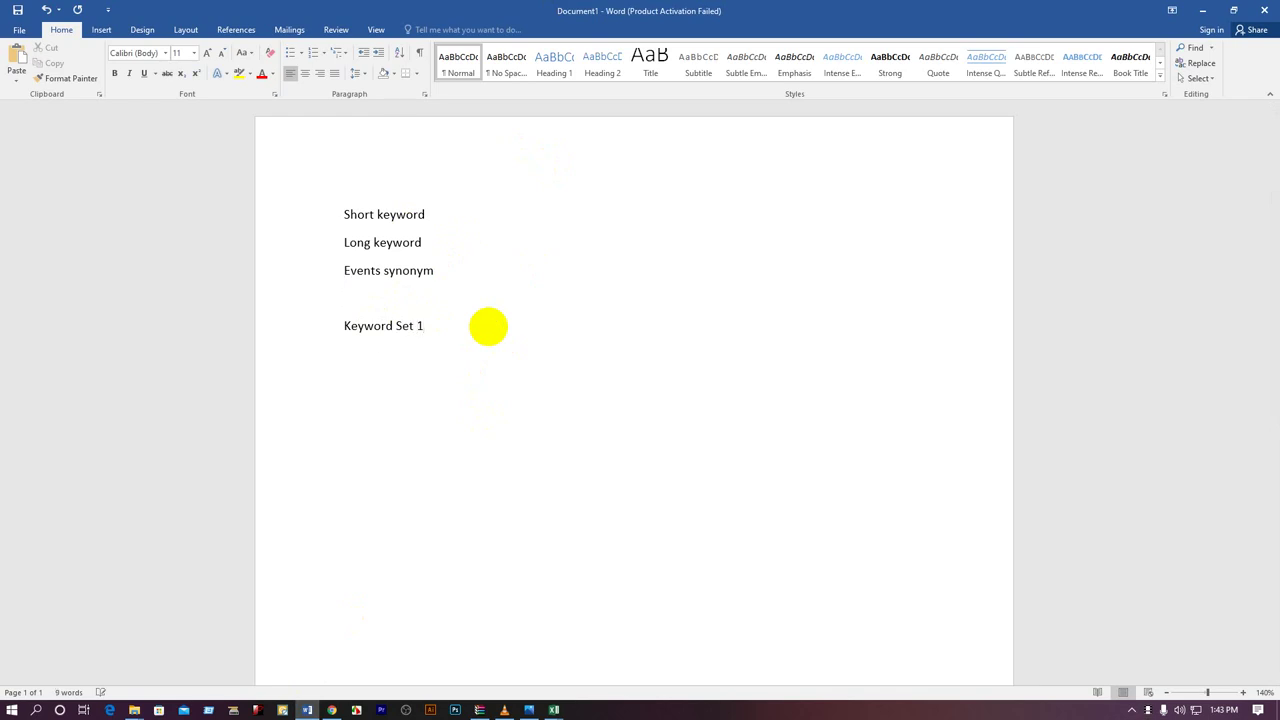
key("Return")
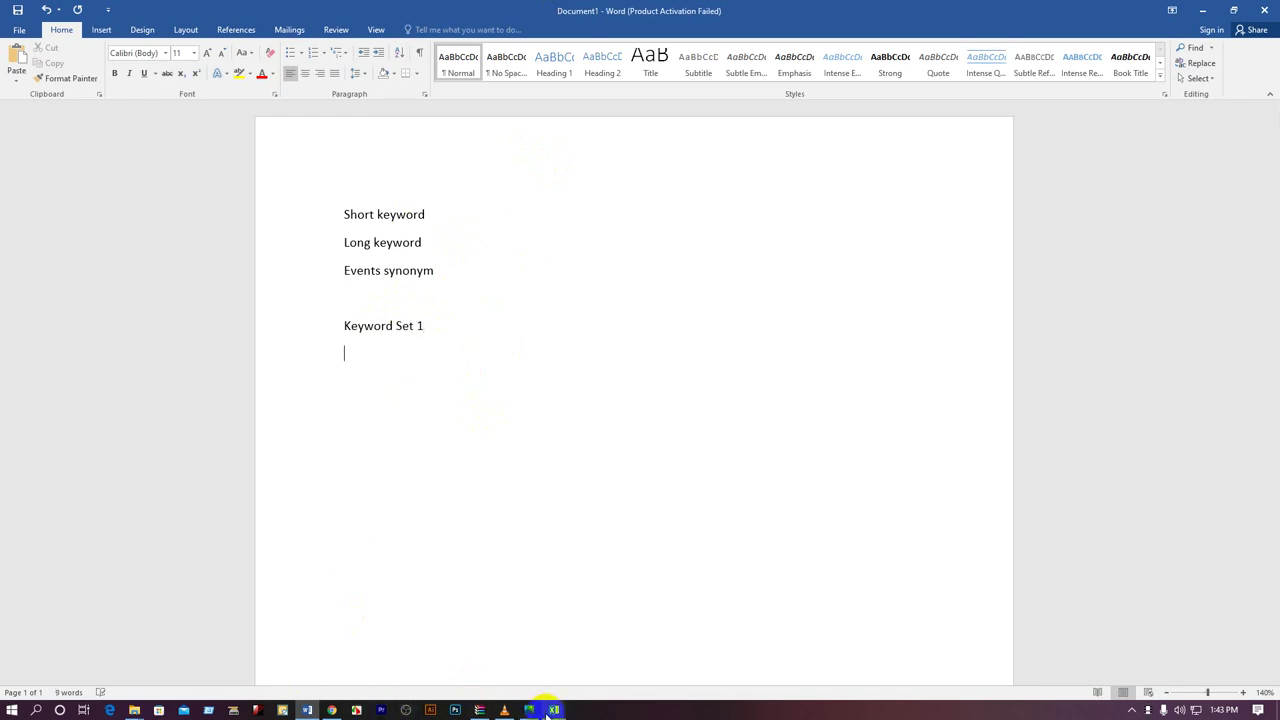
Step: Close both US_AMAZON_Cerebro workbooks and switch to New Microsoft Excel Worksheet
mouse_move(480, 711)
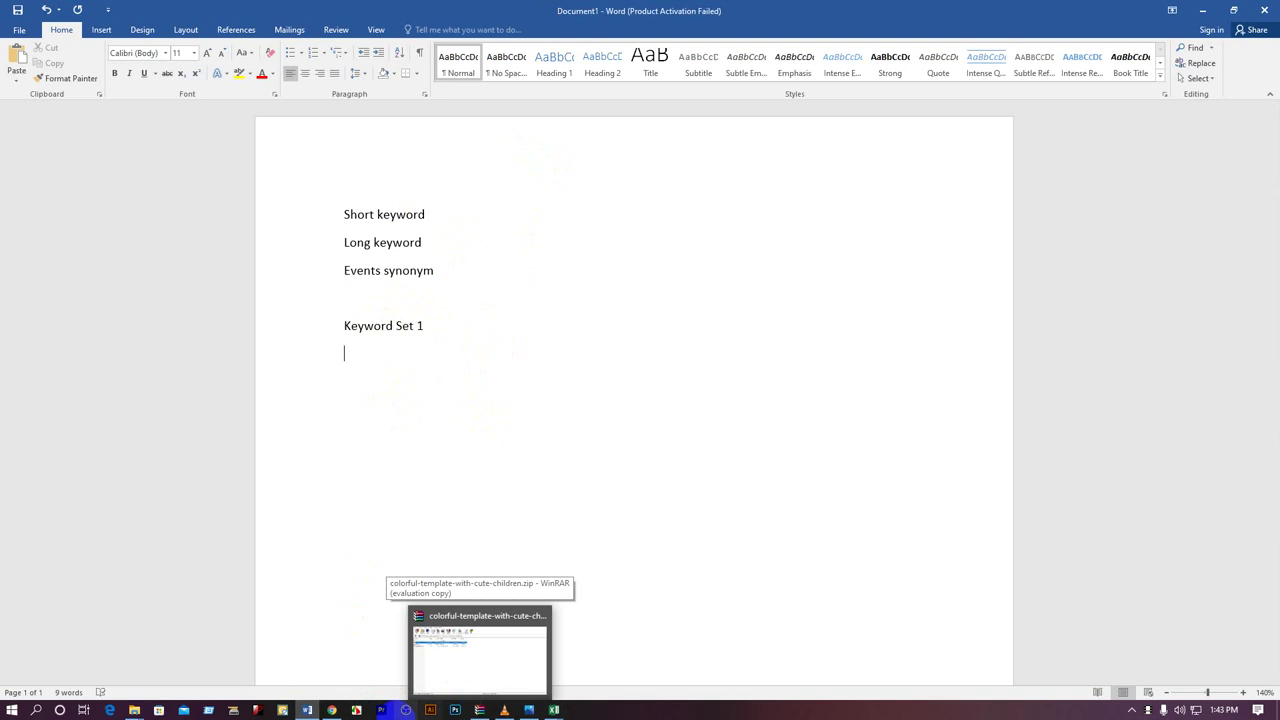
mouse_move(307, 711)
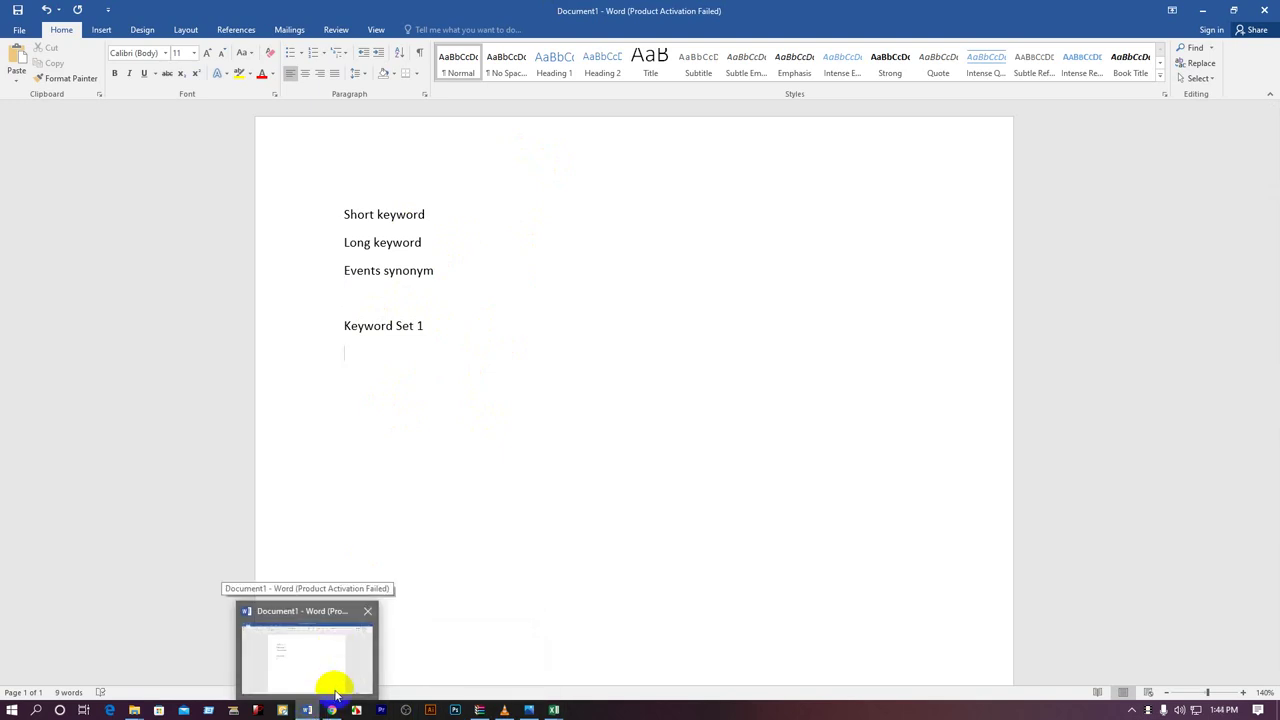
mouse_move(553, 710)
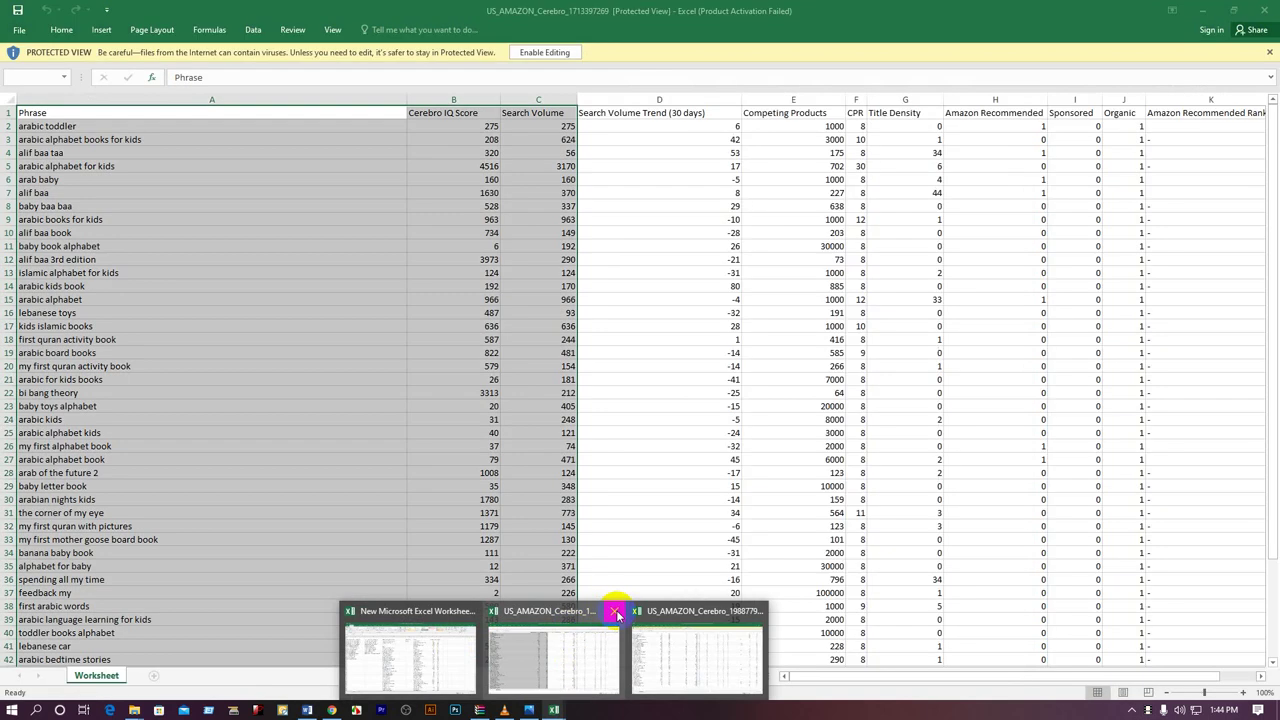
left_click(614, 611)
left_click(681, 611)
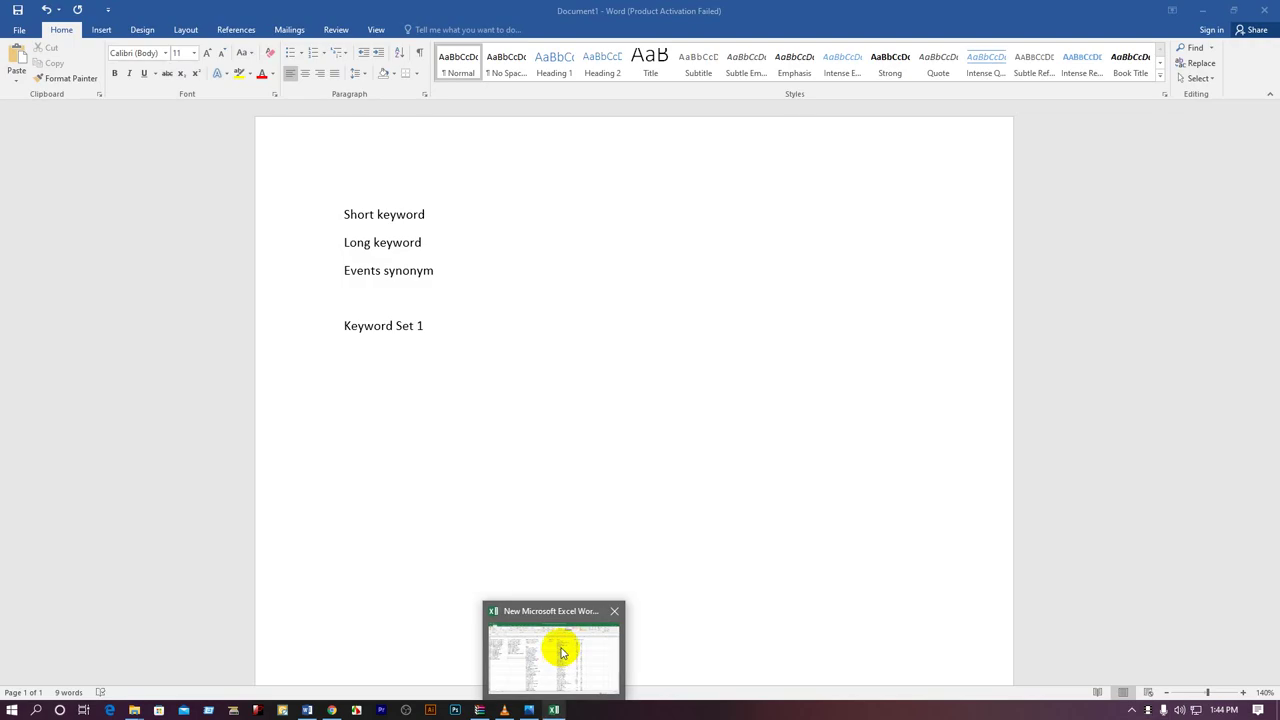
left_click(562, 653)
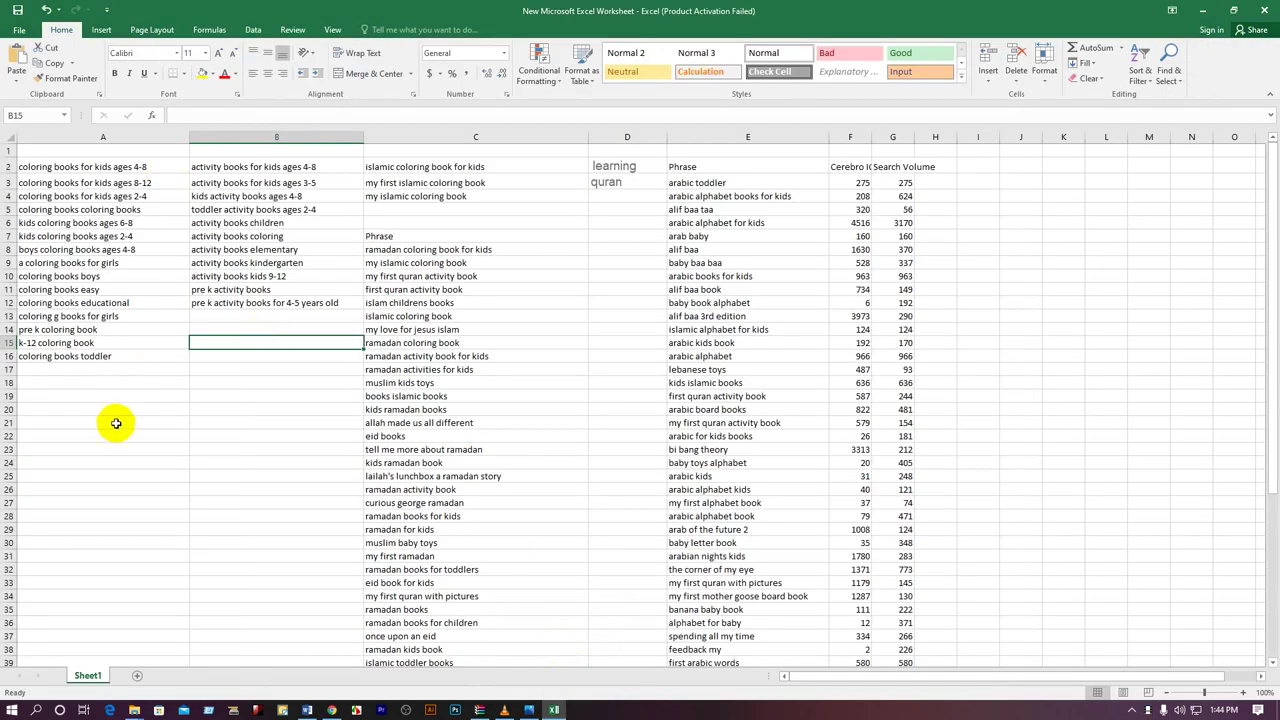
Step: Enter the combined keyword phrase "coloring book for kids ages 2-4-8-12" in cell A21
left_click(123, 369)
left_click(107, 424)
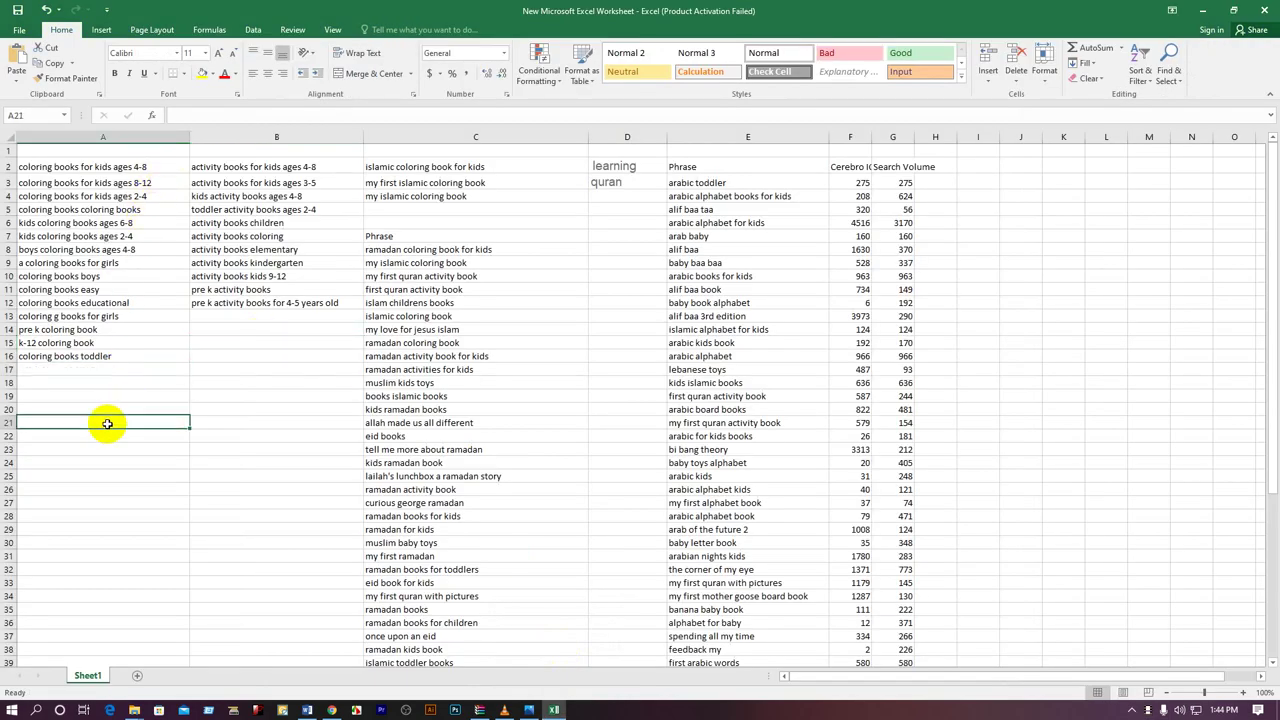
type("co")
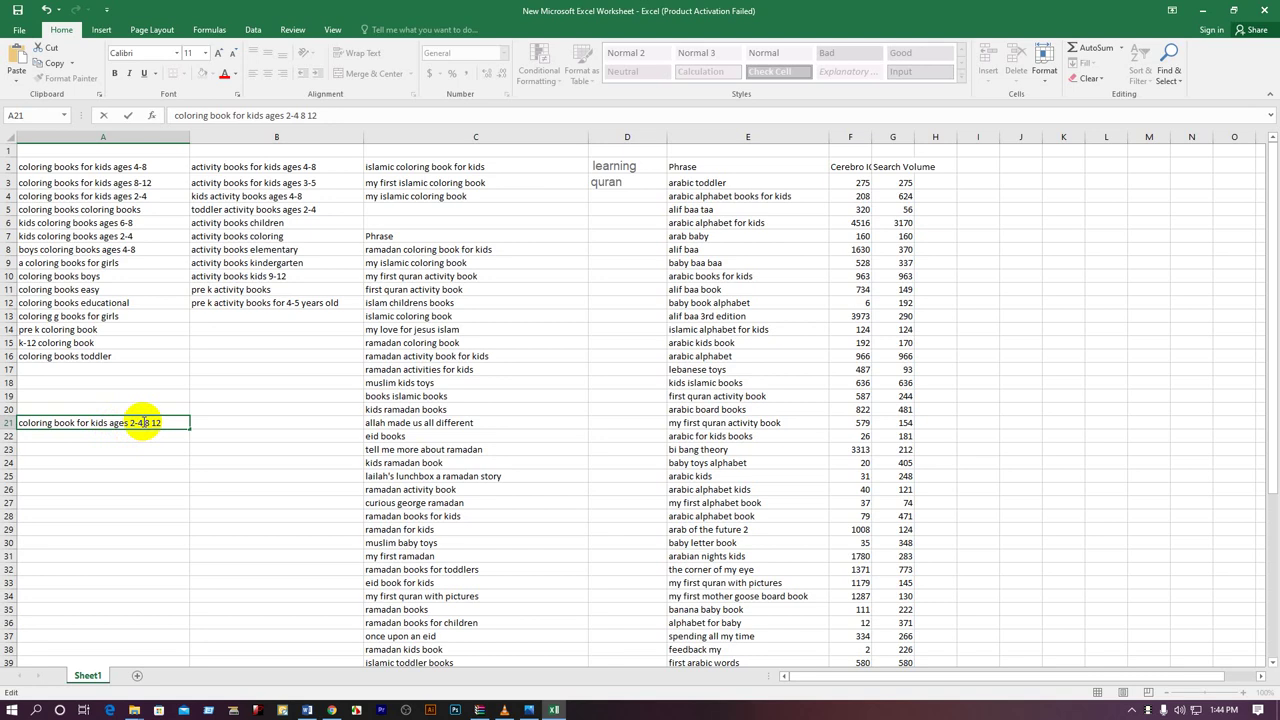
type("-")
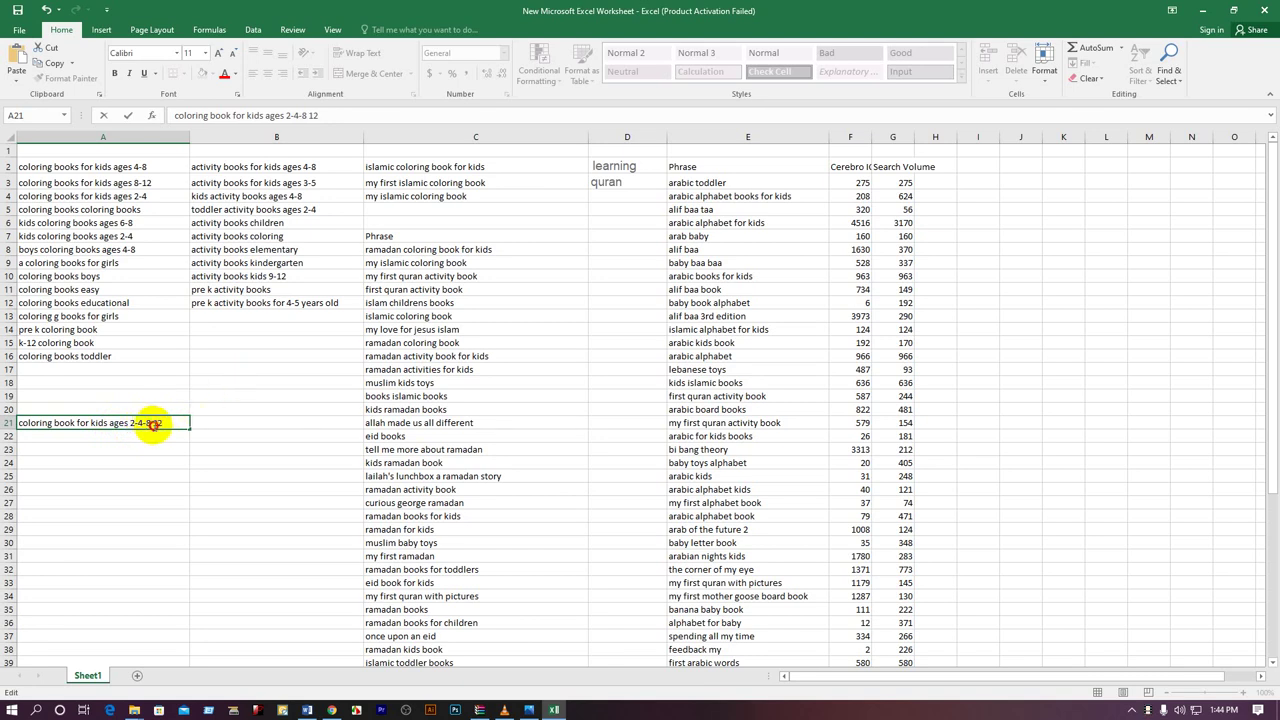
key("BackSpace")
type("-")
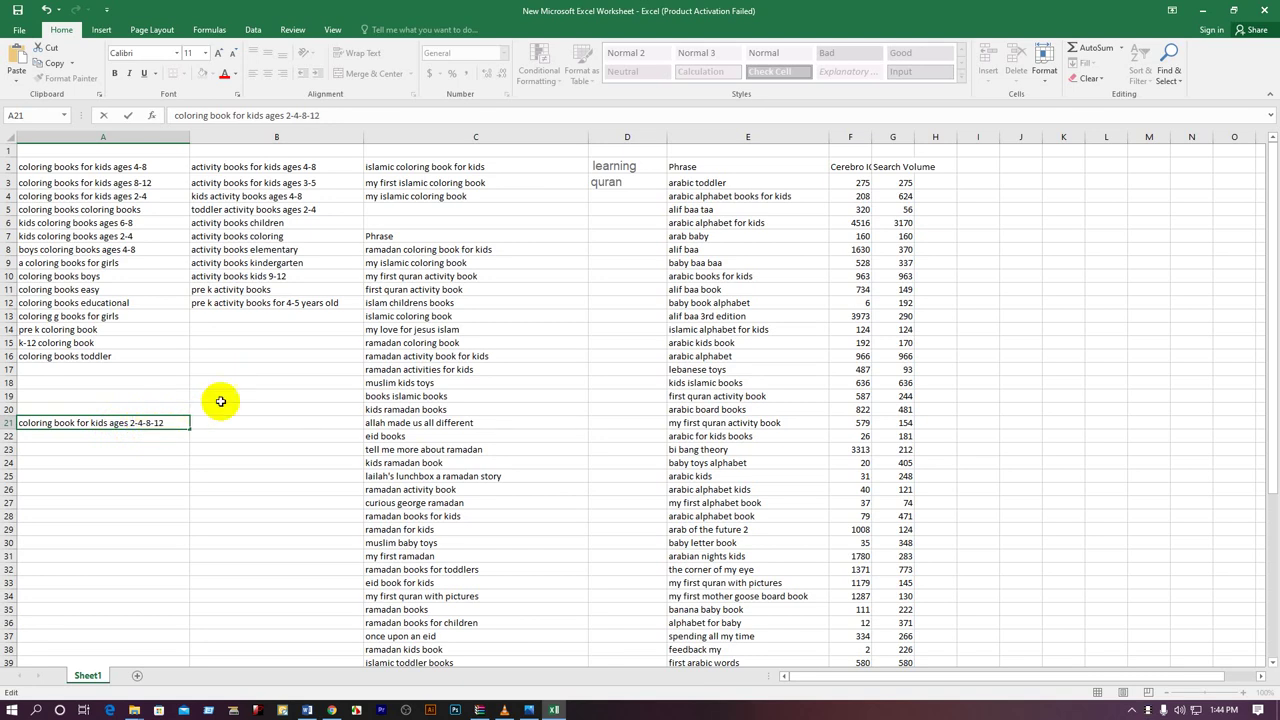
left_click(183, 449)
left_click(160, 423)
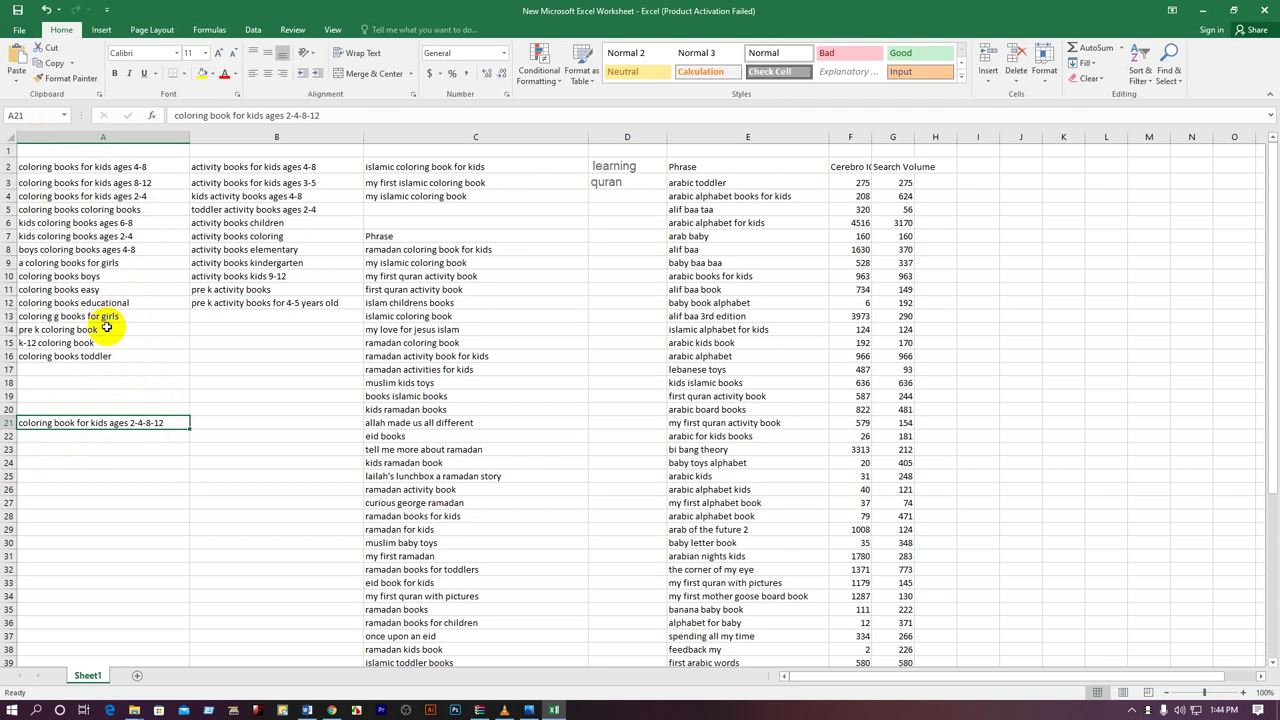
Step: Add "educaltional" at the start of the coloring book phrase in cell A21
double_click(25, 422)
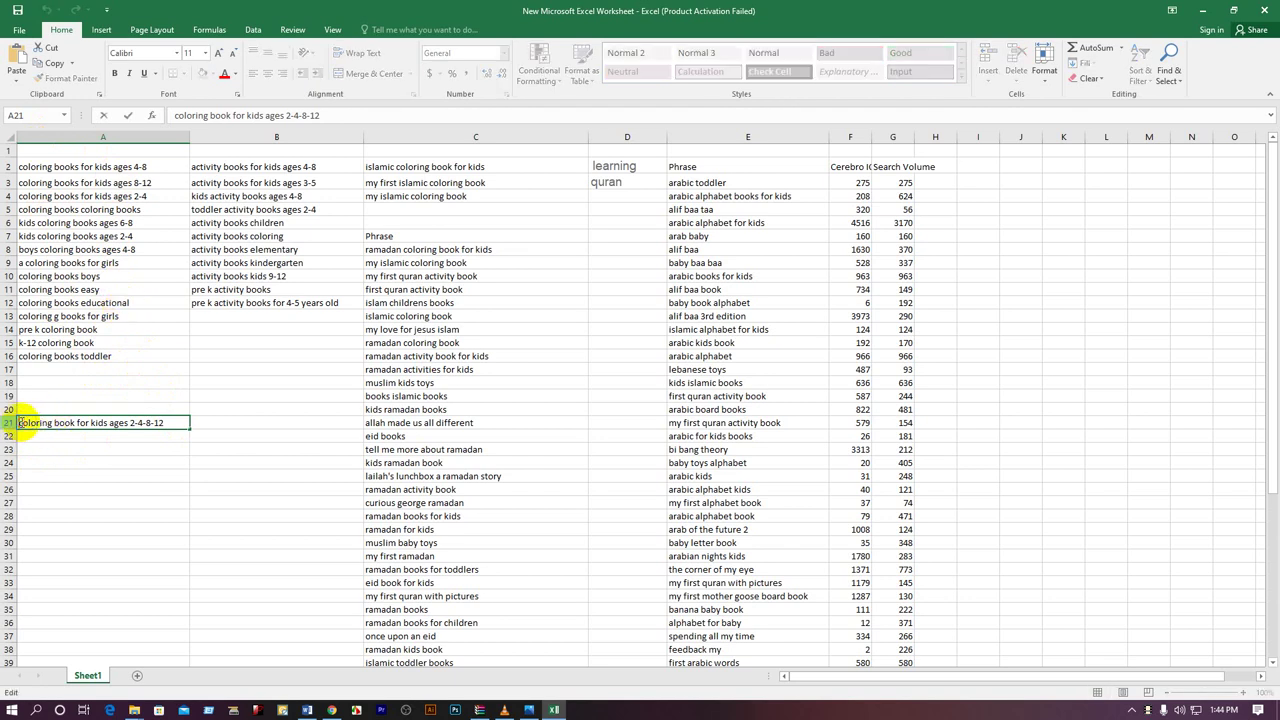
type("educa")
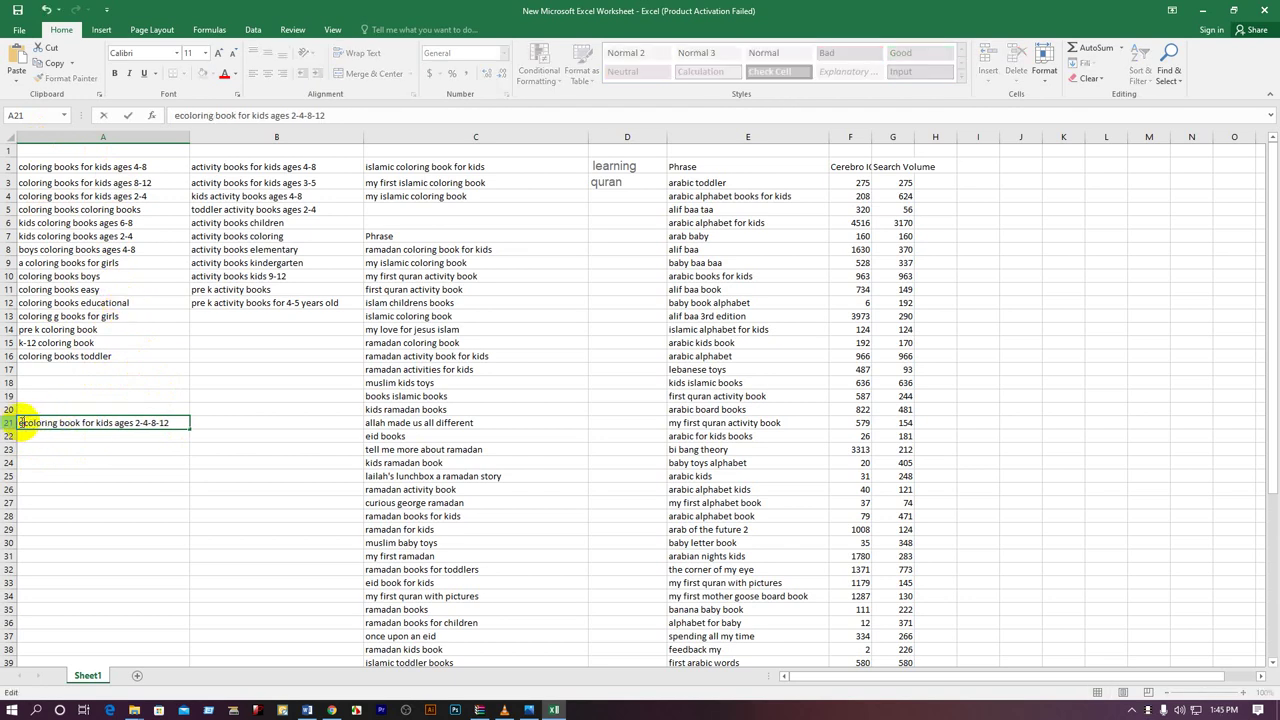
type("ltional")
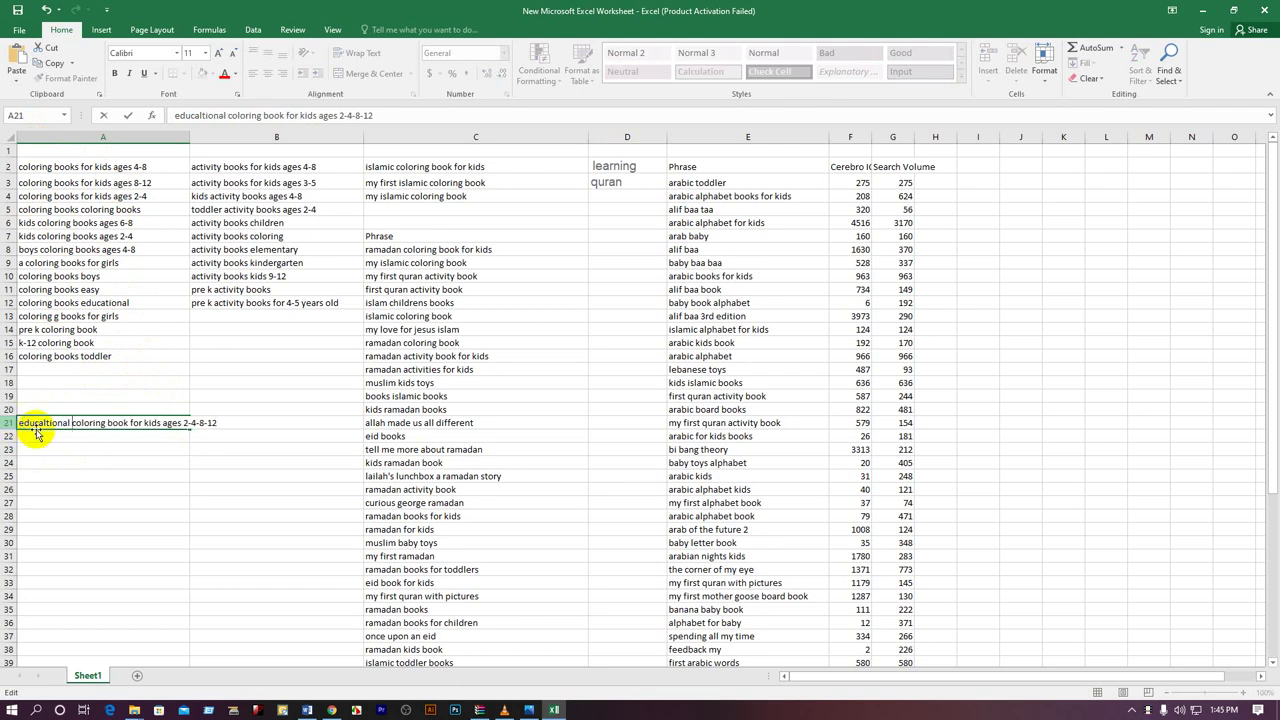
left_click(91, 450)
Step: Copy the phrase from cell A21 and paste it under "Keyword Set 1" in the Word document
left_click(115, 422)
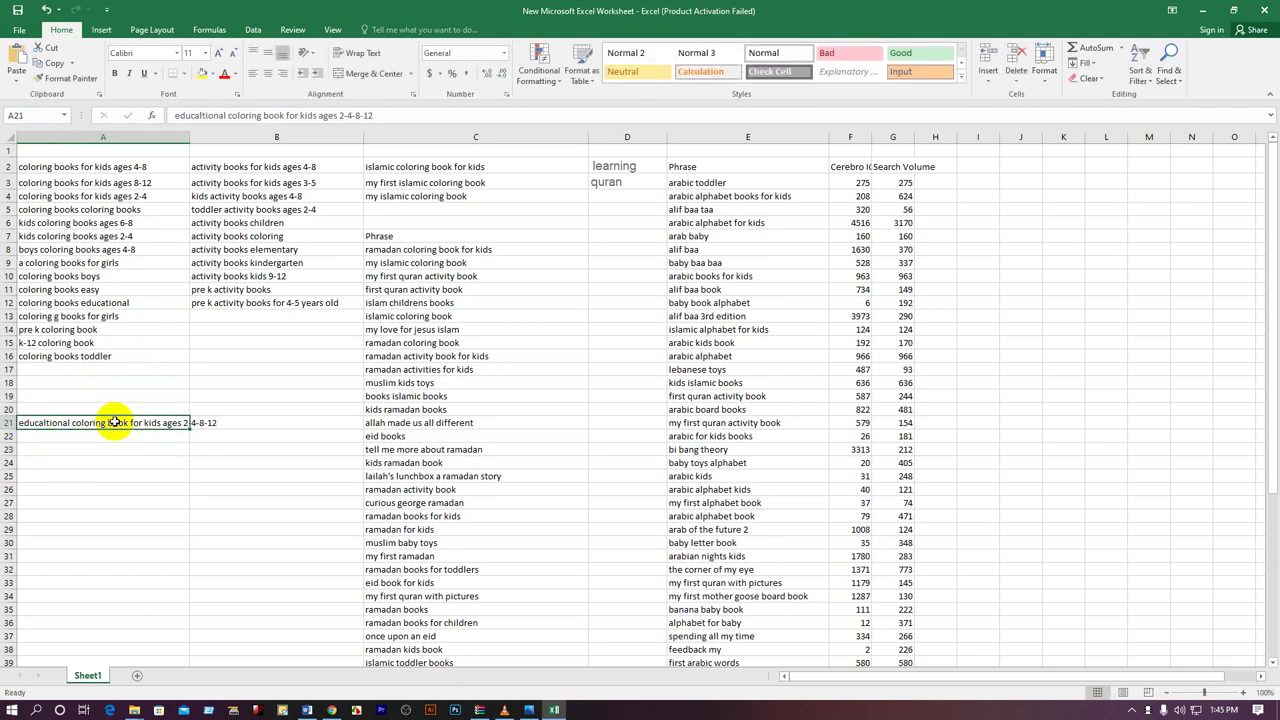
key("ctrl+c")
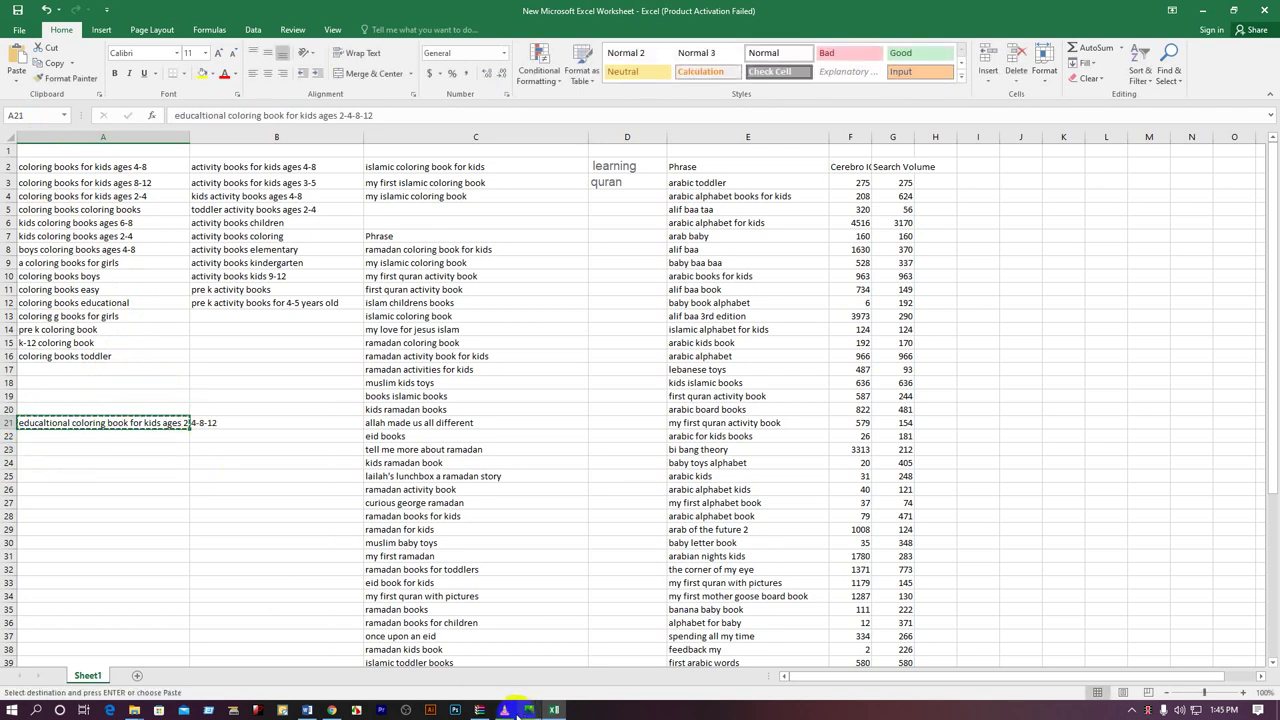
left_click(307, 710)
key("ctrl+v")
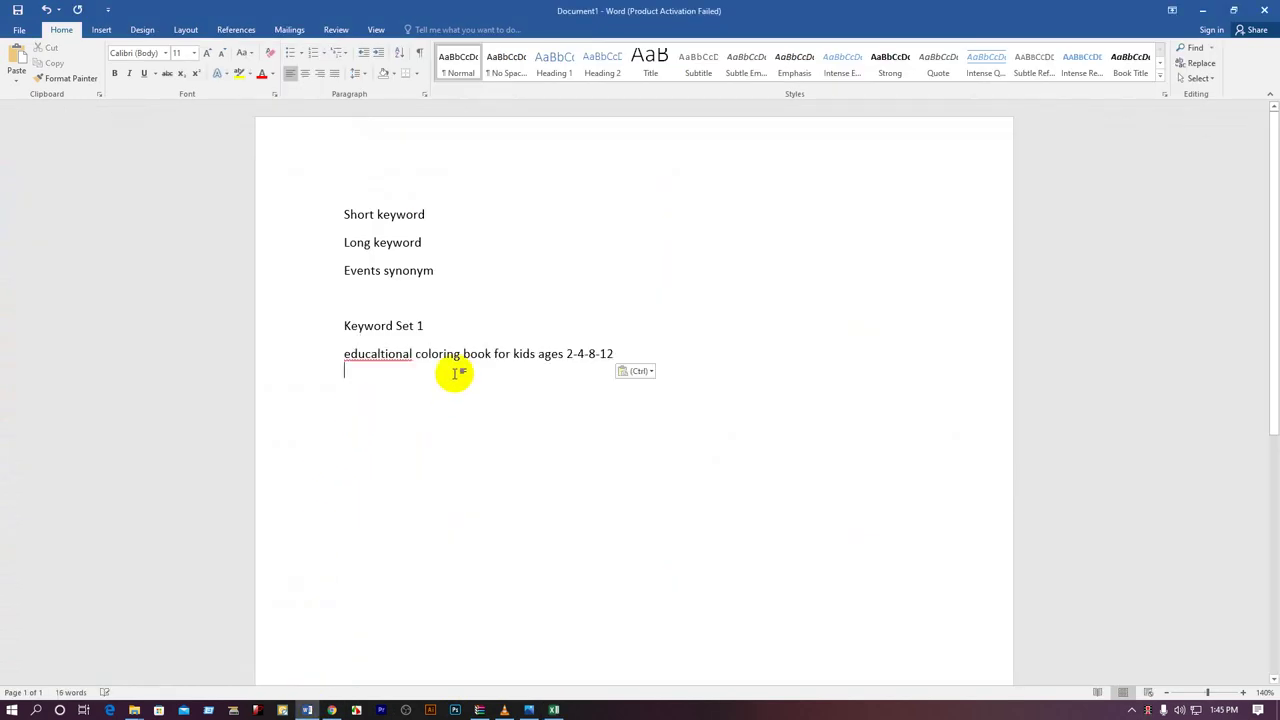
Step: Correct the pasted phrase's first word to "Educational" with a capital E and start a new line below it
right_click(397, 356)
left_click(432, 369)
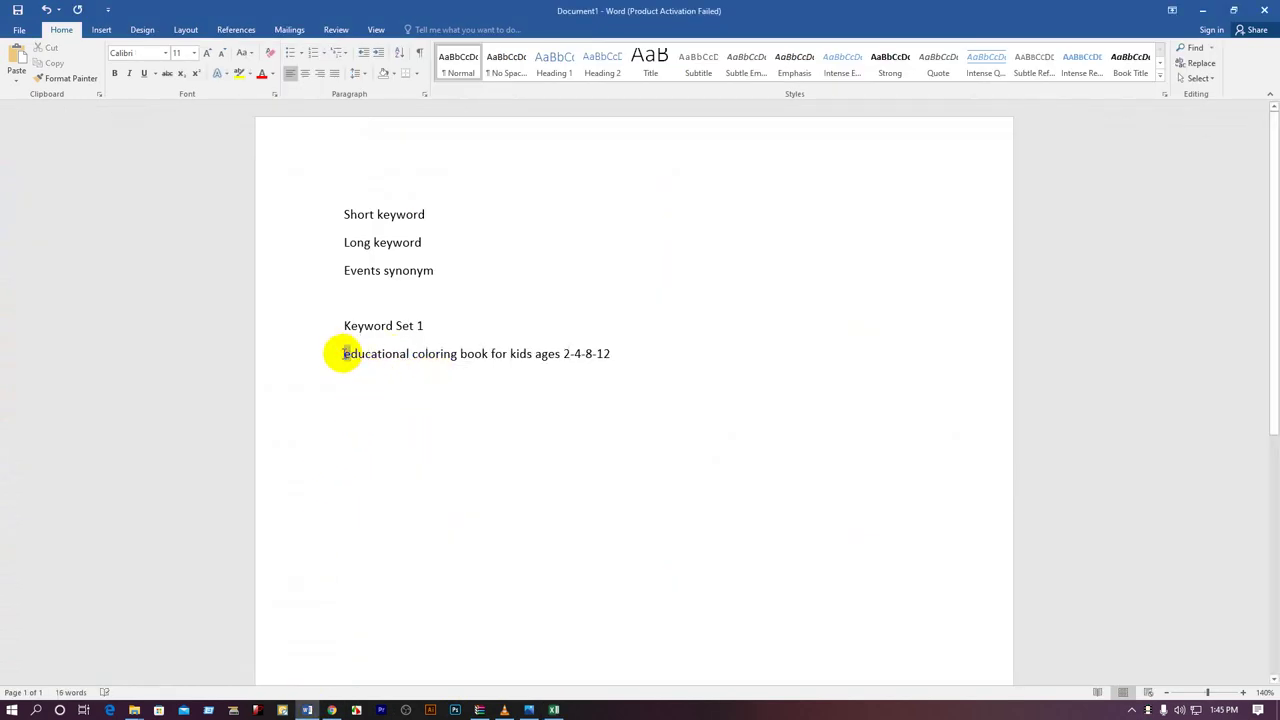
left_click_drag(345, 353, 352, 353)
type("E")
left_click(656, 353)
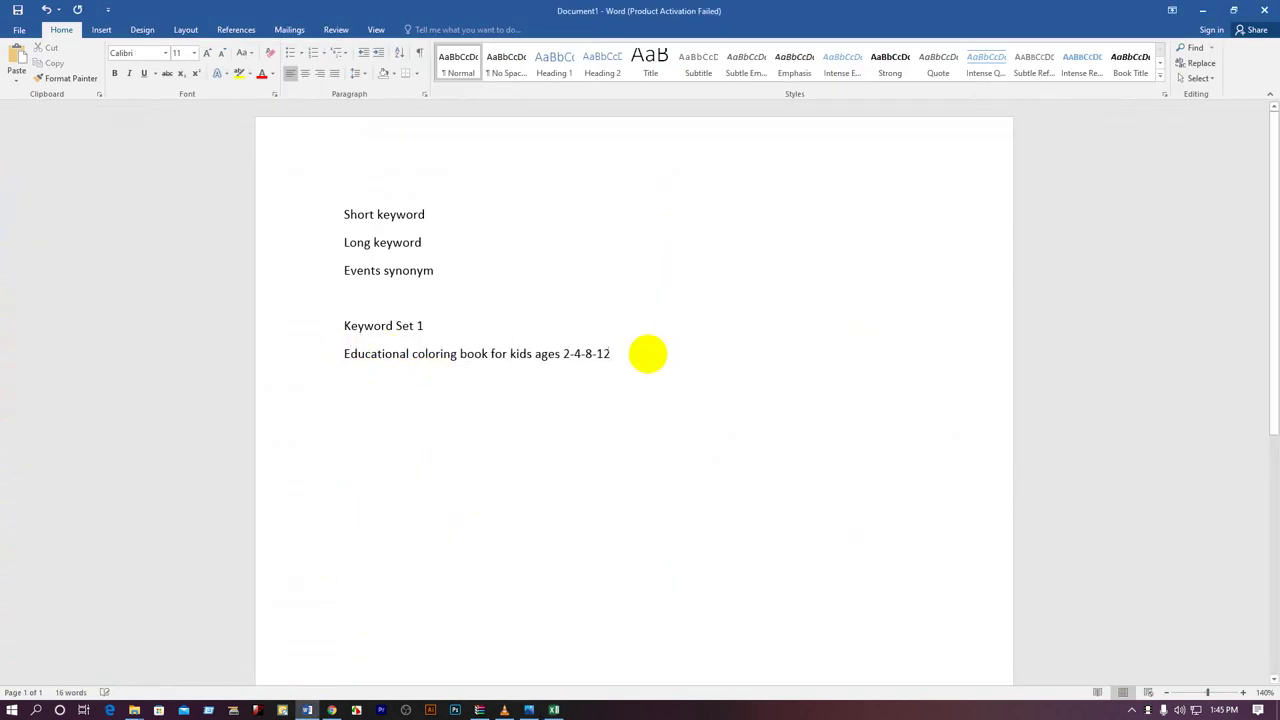
key("Return")
Step: Switch to the Excel keyword worksheet and enter "Pre K 12 Coloning Books For Toddlers" in cell A23
left_click(333, 710)
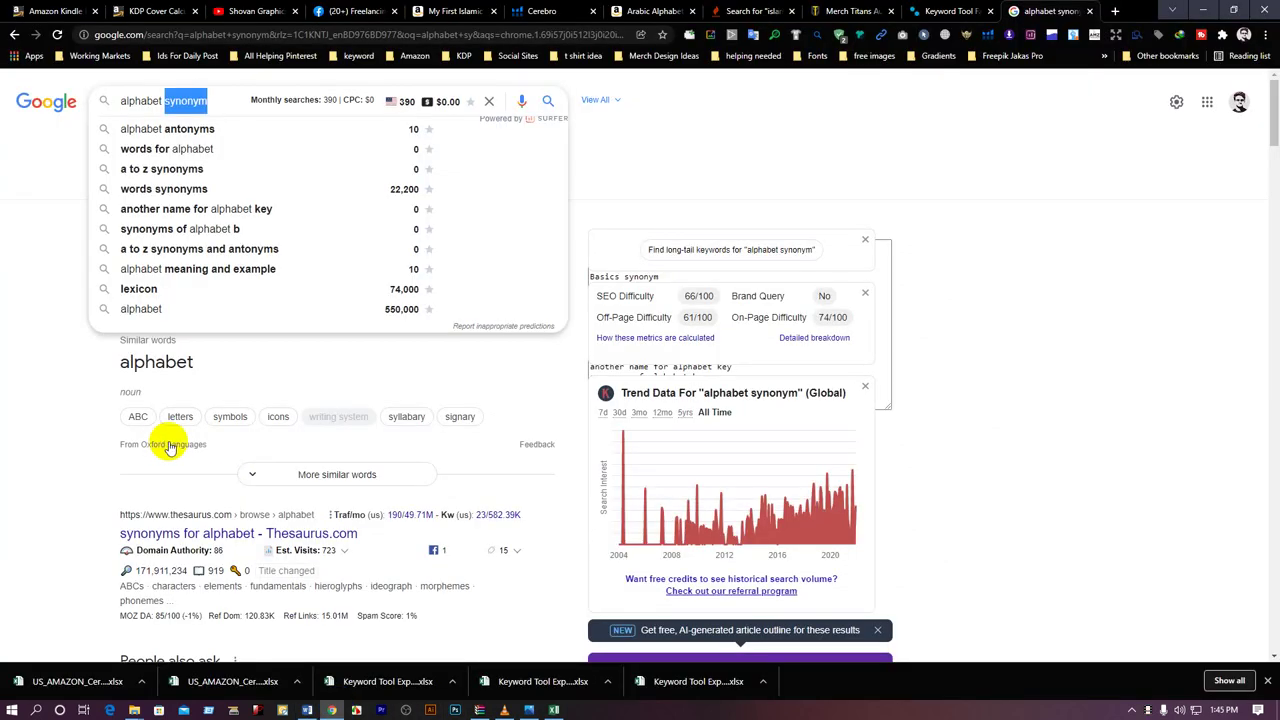
left_click(553, 710)
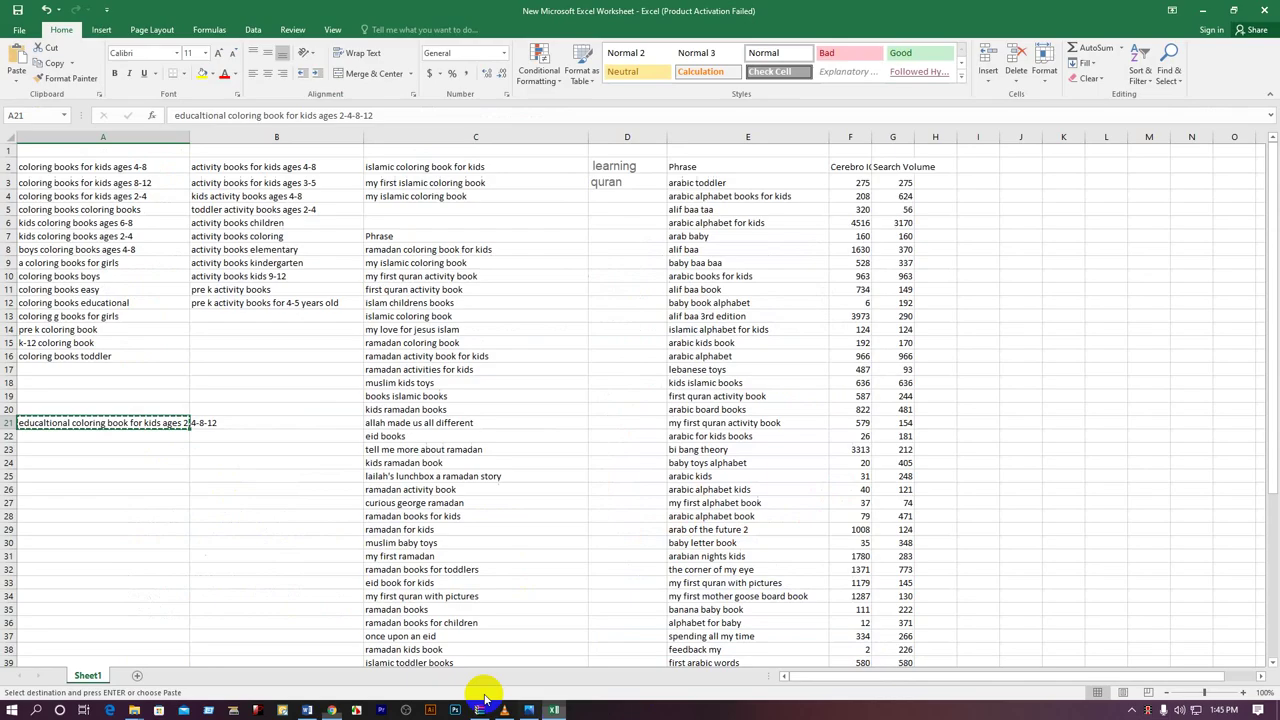
left_click(68, 449)
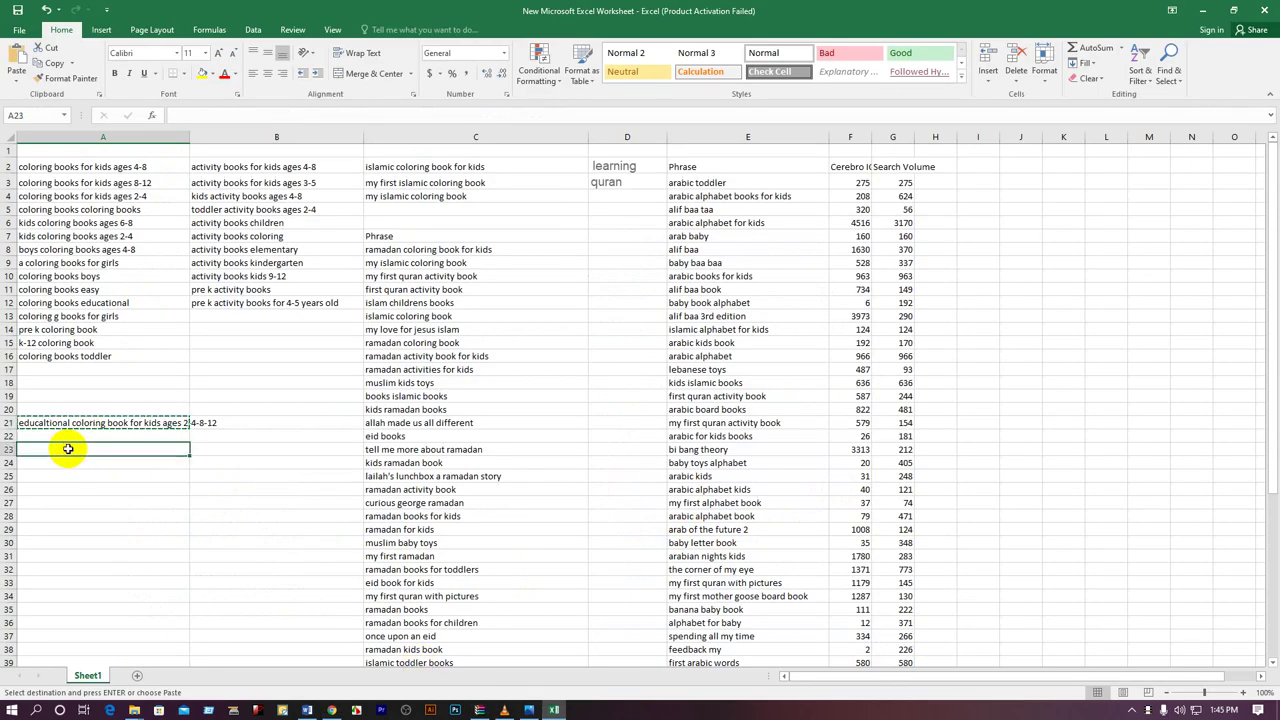
key("Escape")
type("P")
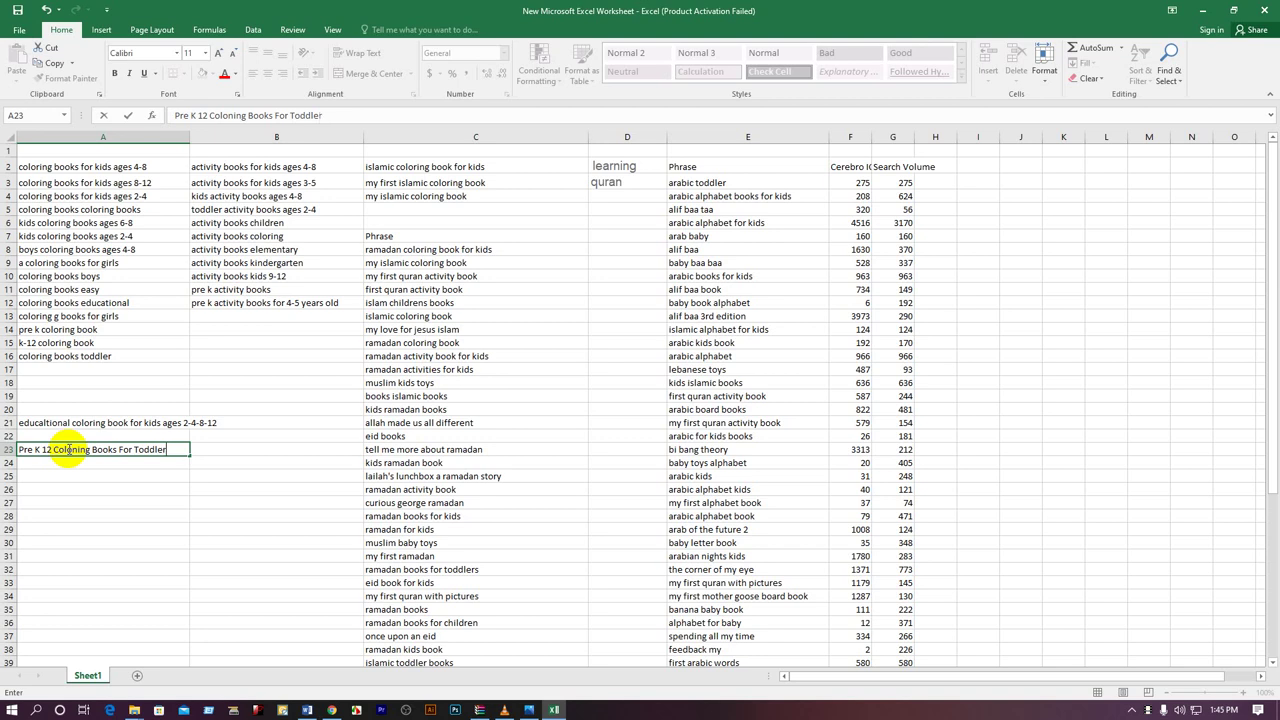
left_click(180, 450)
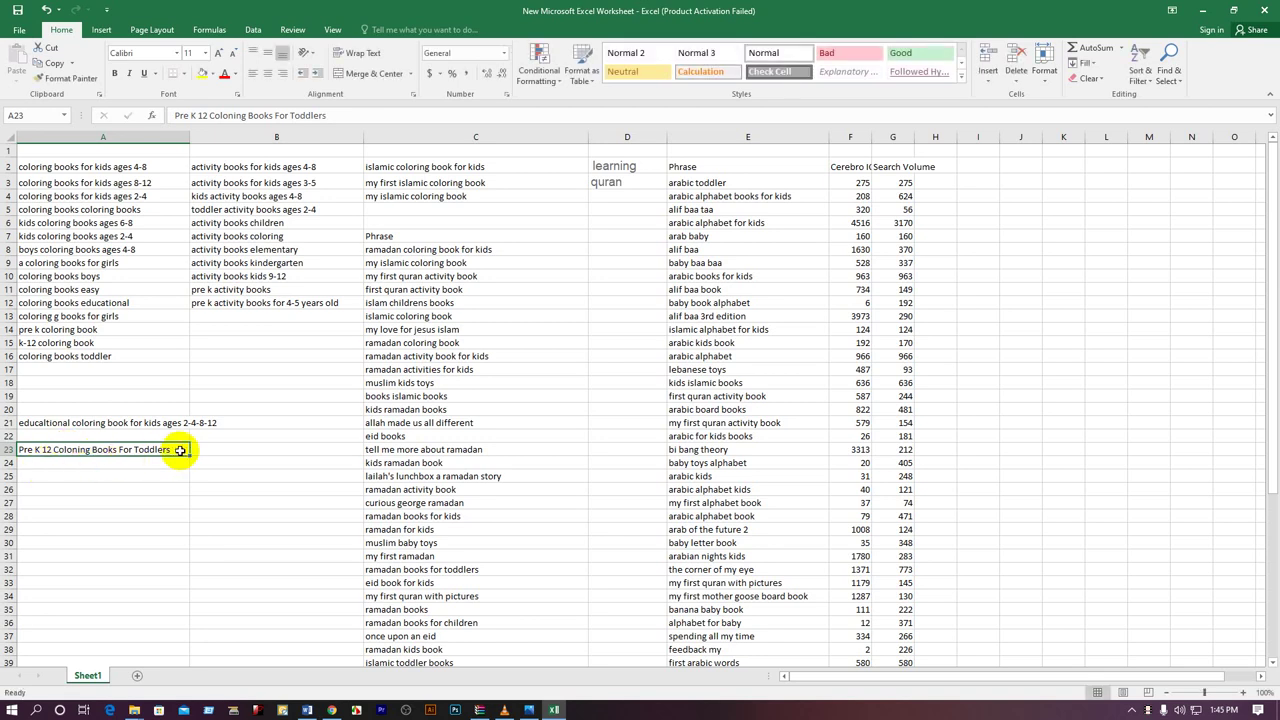
Step: Copy the phrase from cell A23 to the new line in the Word document and correct "Coloning" to "Coloring"
key("ctrl+c")
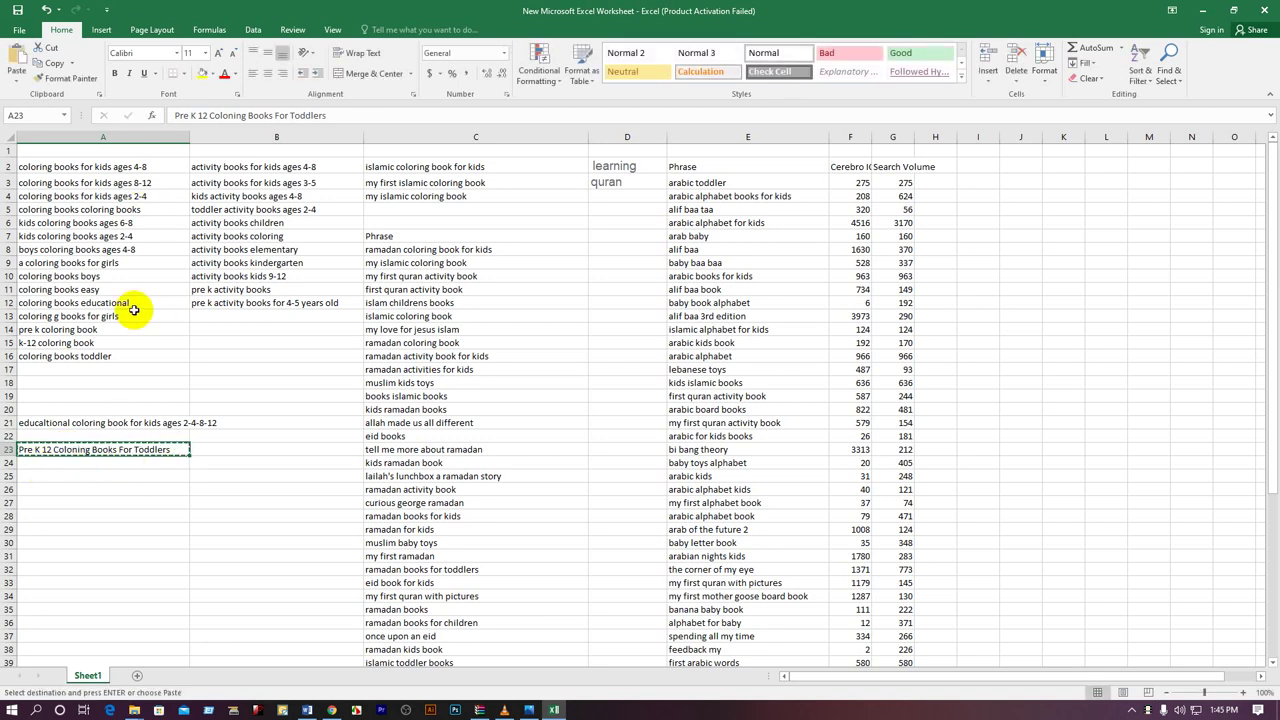
left_click(307, 710)
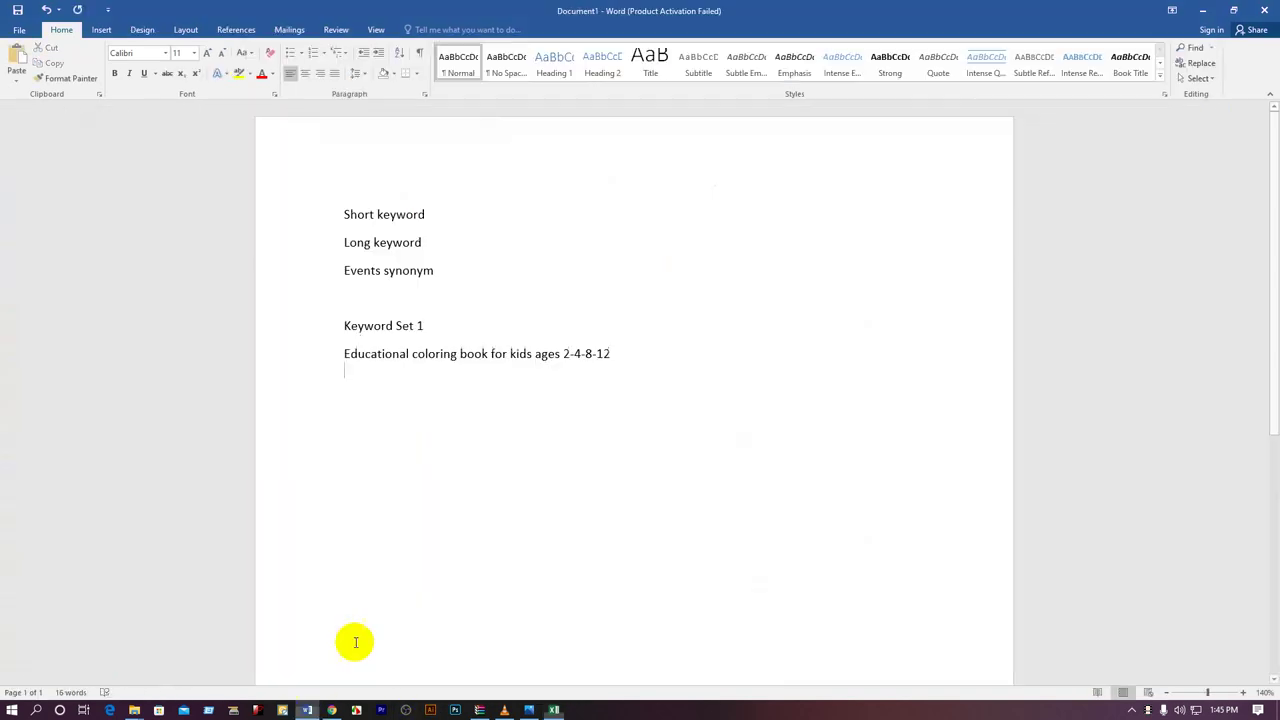
key("ctrl+v")
right_click(440, 373)
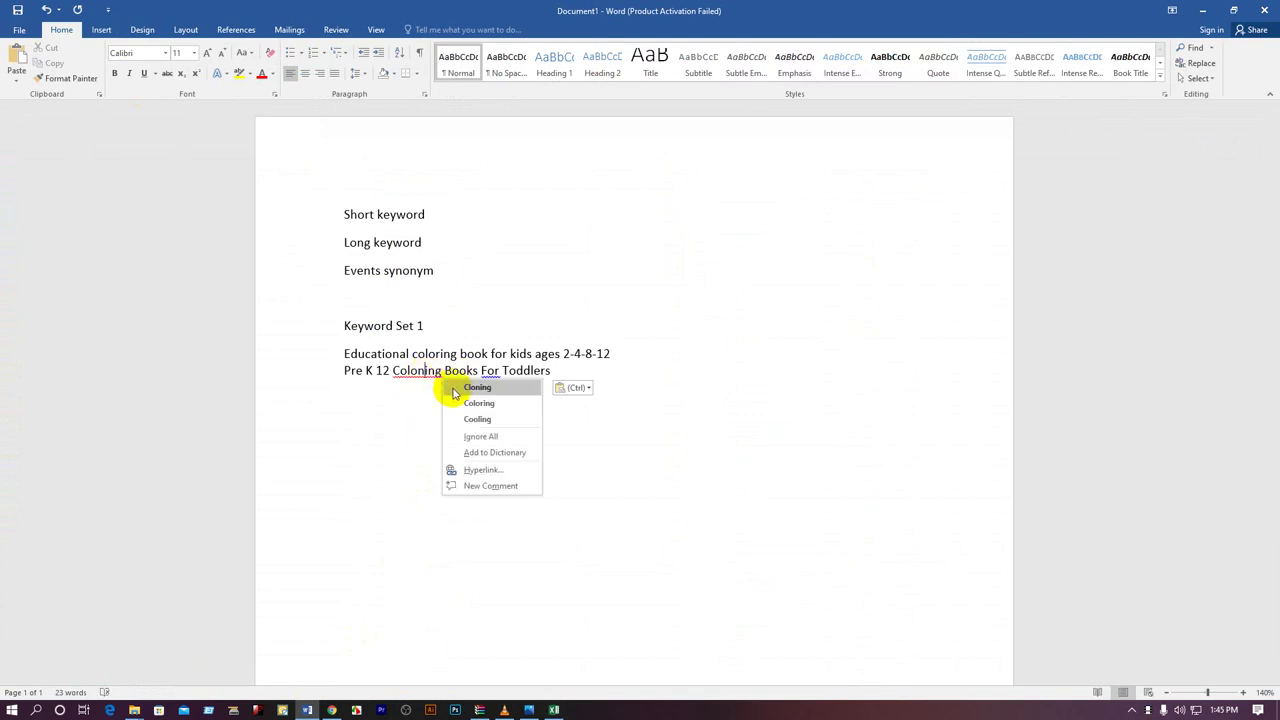
left_click(470, 407)
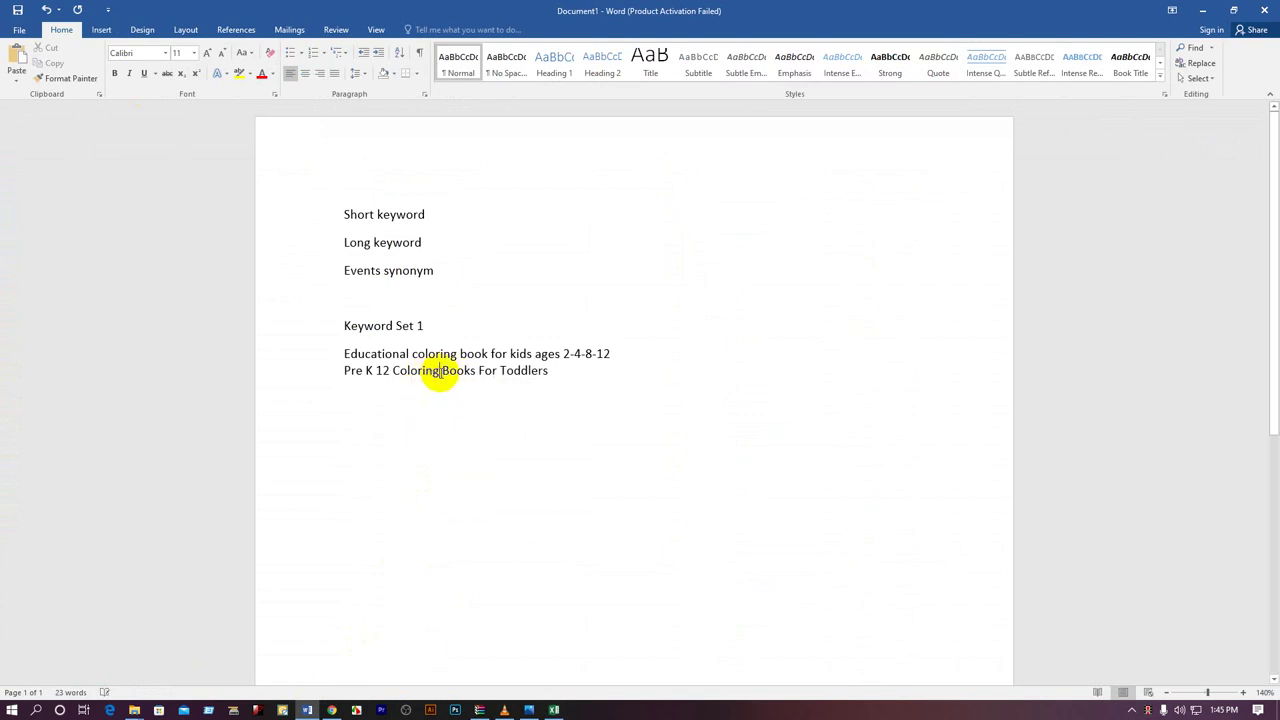
Step: Insert the word "Activity" before "Books" in the second keyword phrase, correcting its spelling
left_click(565, 370)
left_click(441, 373)
type("Acitivity")
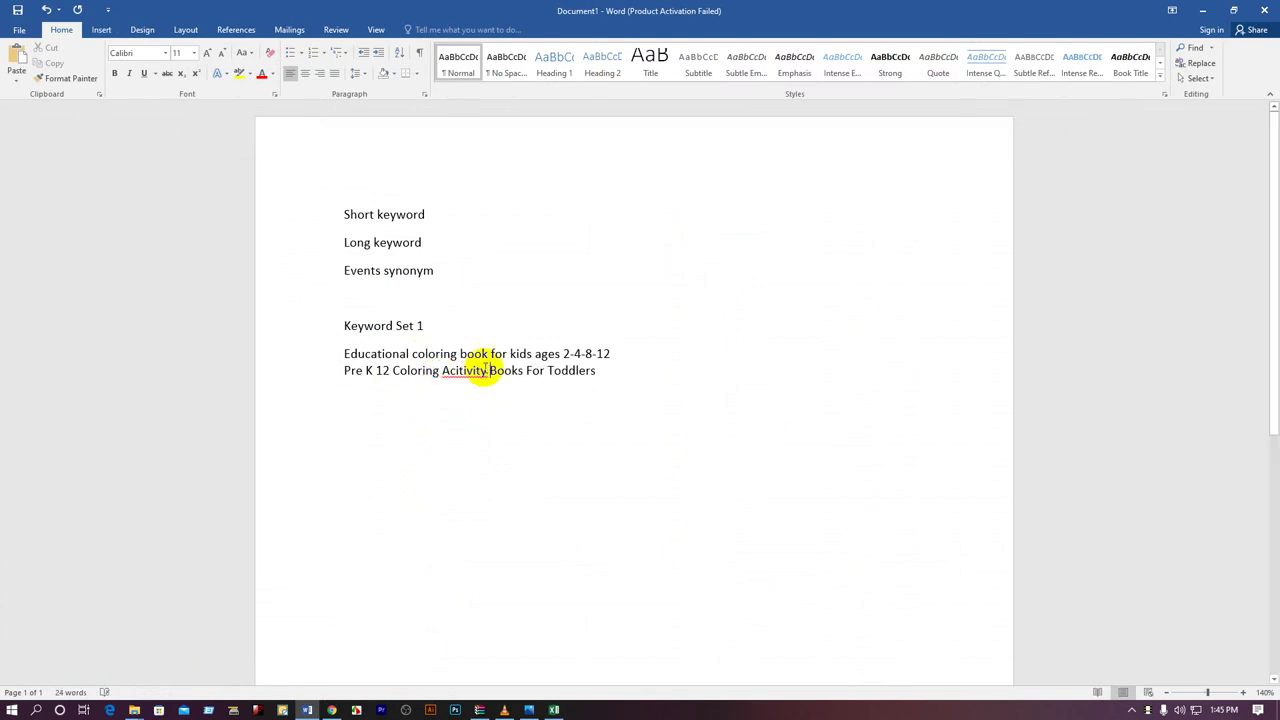
right_click(482, 373)
left_click(500, 386)
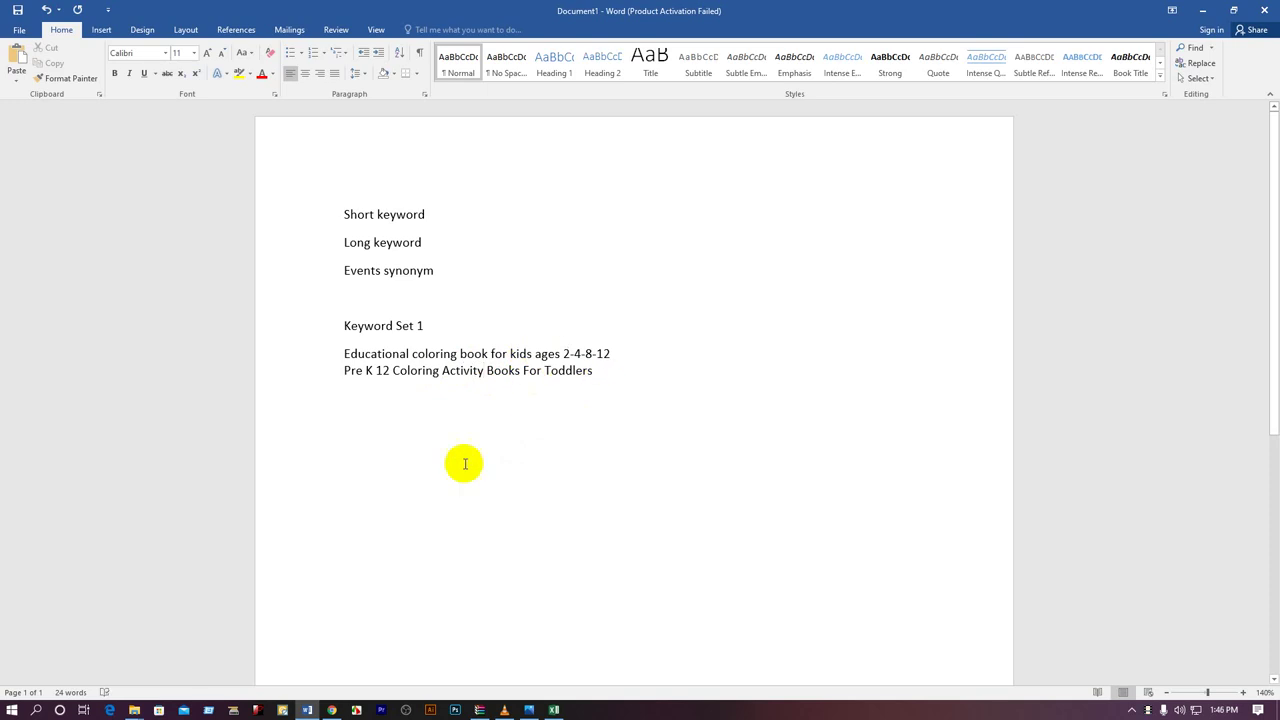
Step: Switch to the Excel keyword worksheet and enter "Ismalic My First Quran Learning Letters" in cell B17
mouse_move(340, 712)
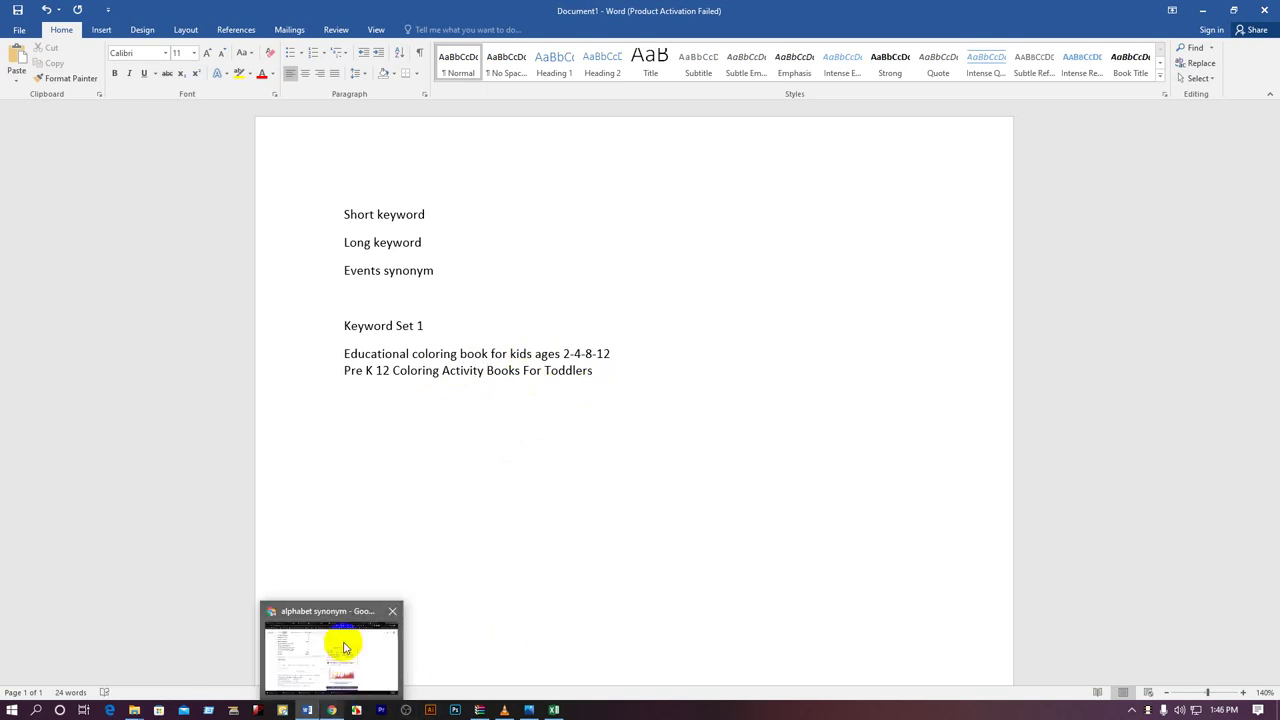
left_click(541, 709)
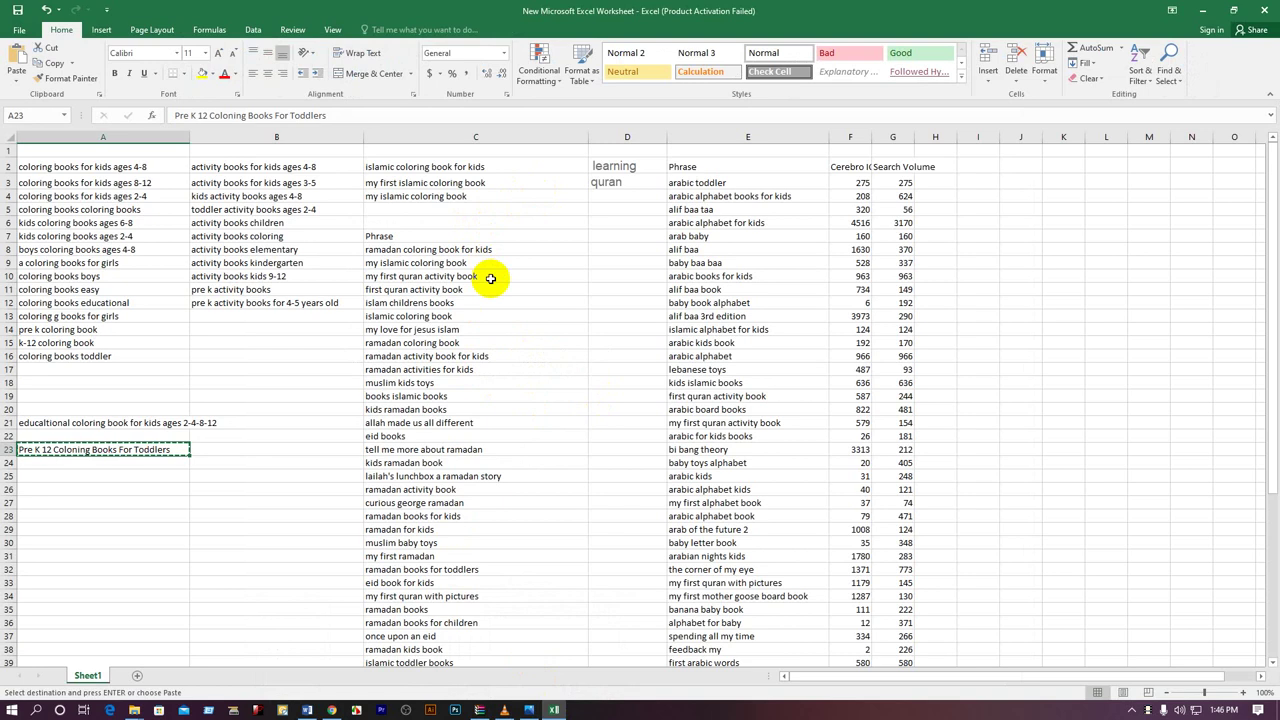
left_click(232, 364)
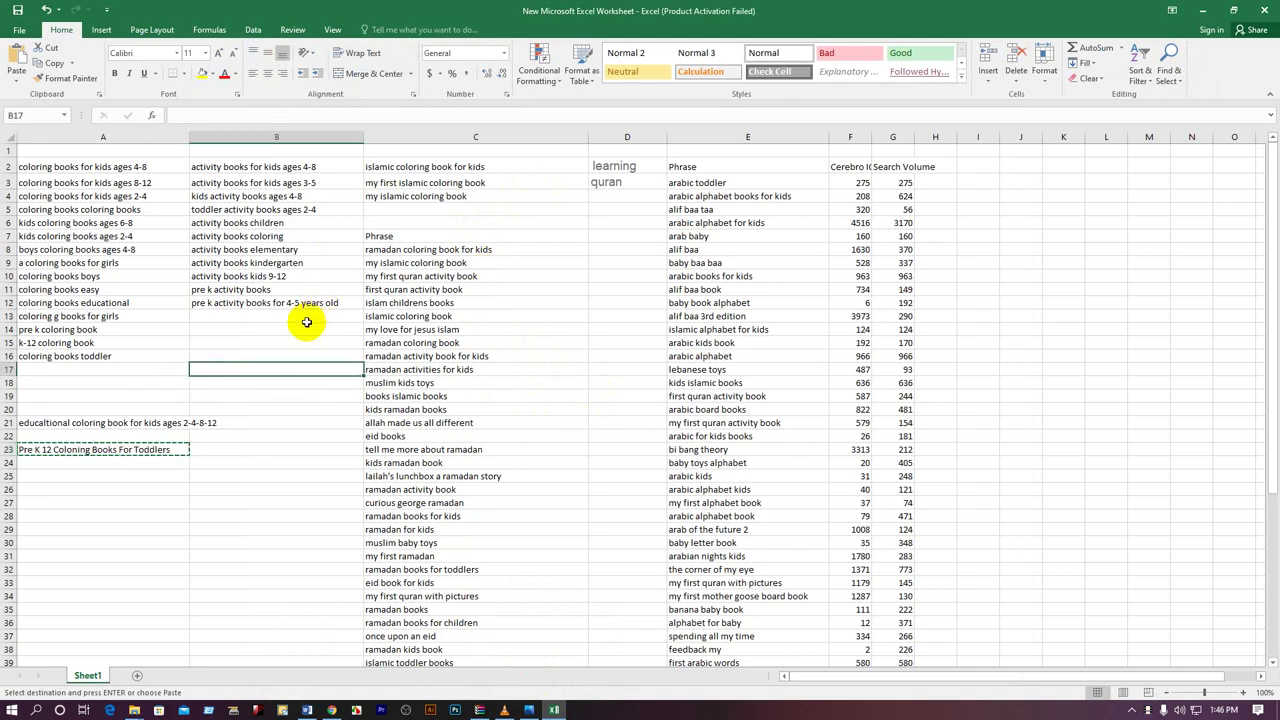
type("lsmalic My First QuranLea")
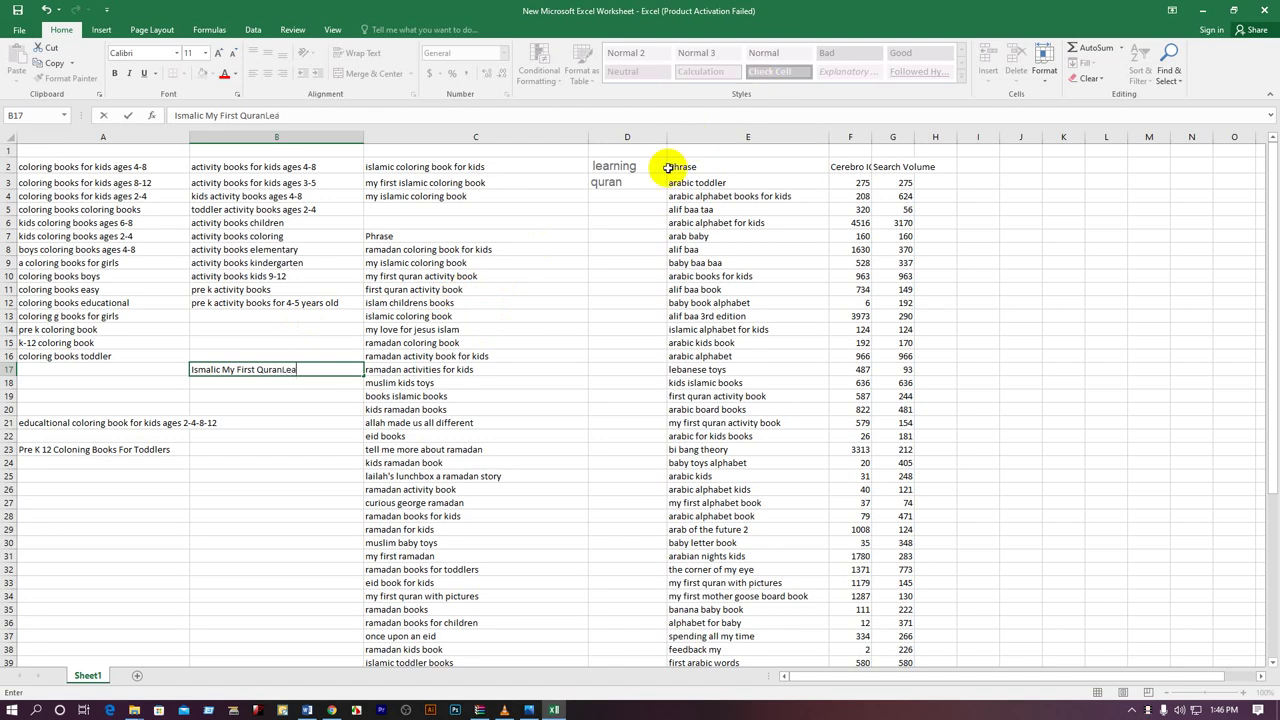
type("ing")
left_click(283, 369)
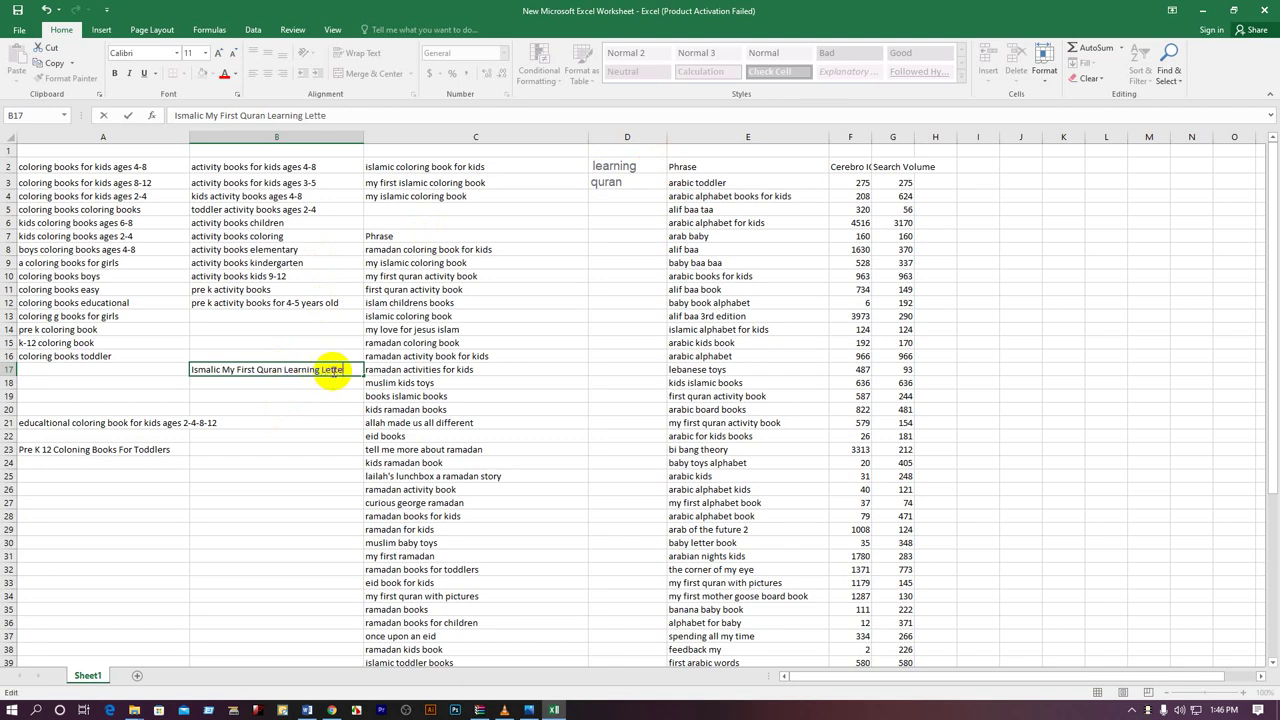
key("Return")
Step: Copy the phrase from cell B17 to a new line under Keyword Set 1 in Word and correct "Ismalic" to "Islamic"
left_click(336, 371)
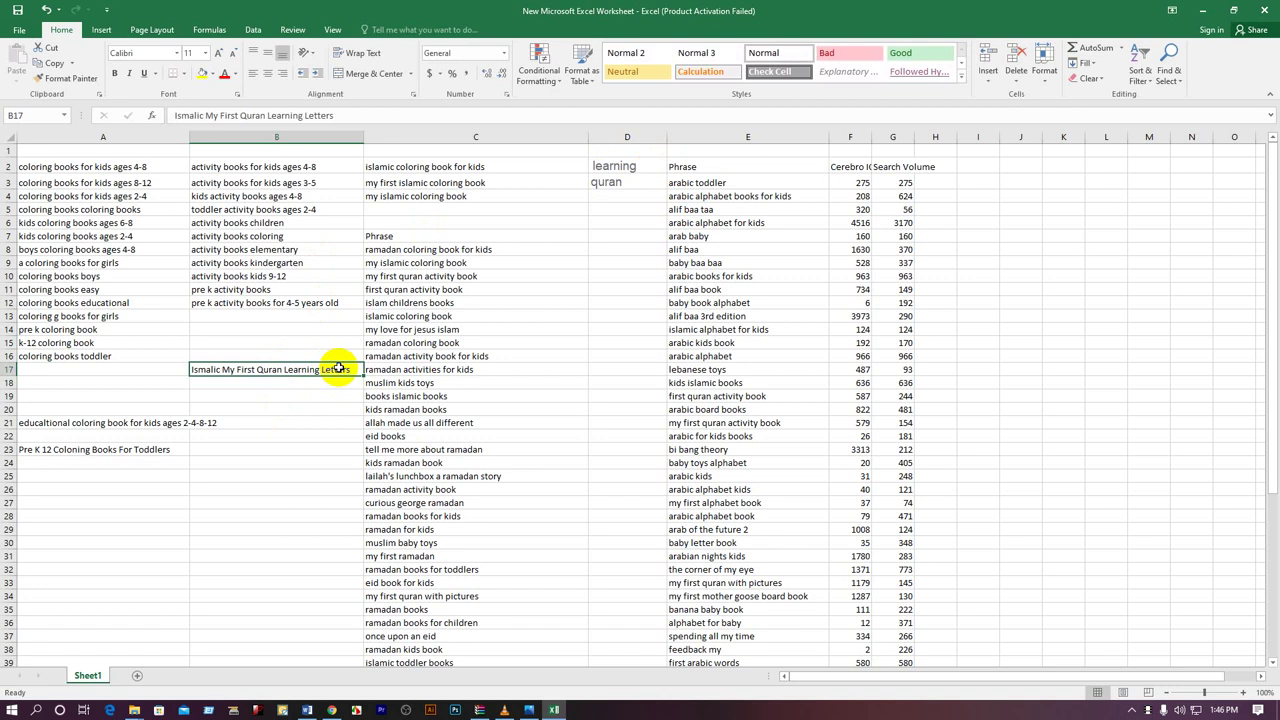
key("ctrl+c")
left_click(307, 710)
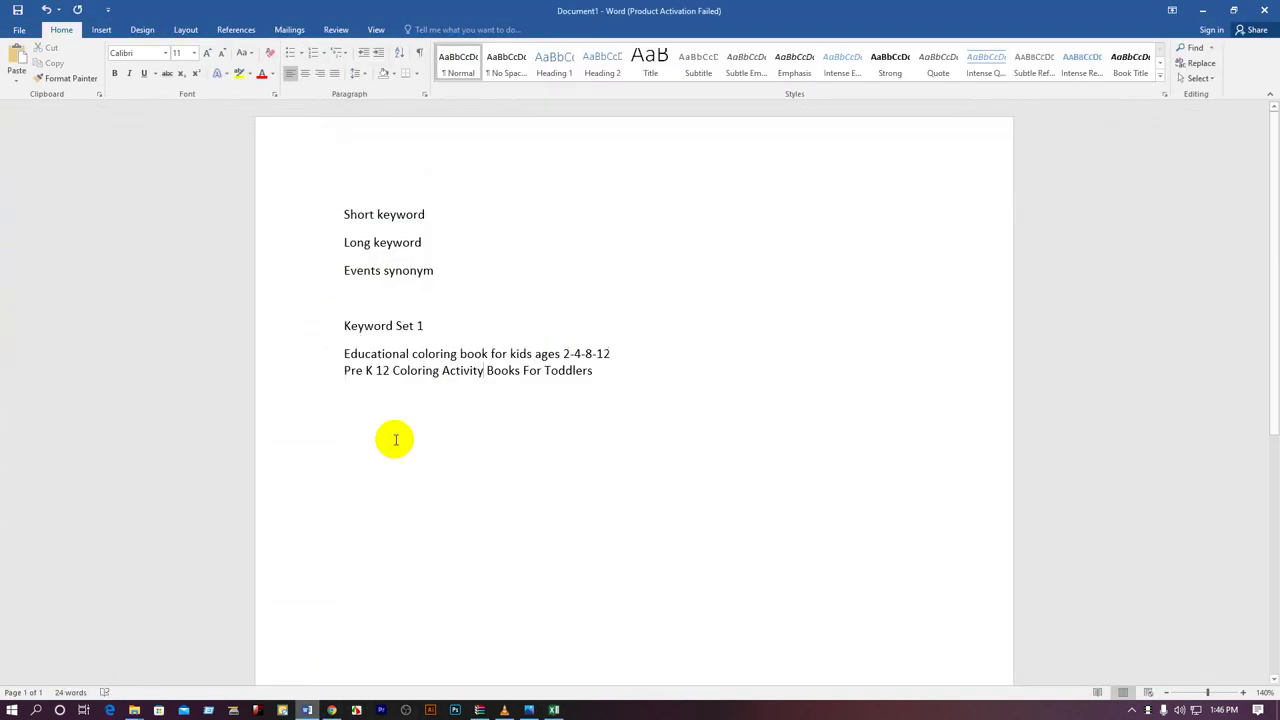
left_click(351, 388)
key("ctrl+v")
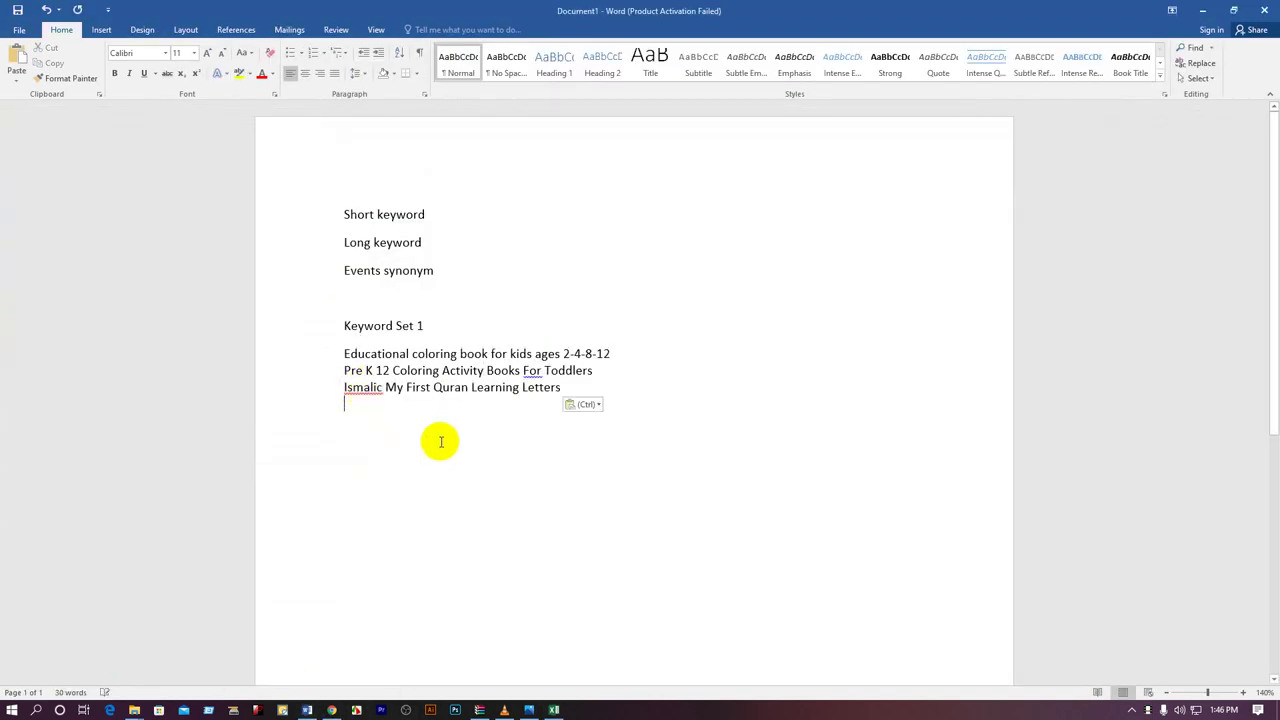
right_click(370, 392)
left_click(400, 402)
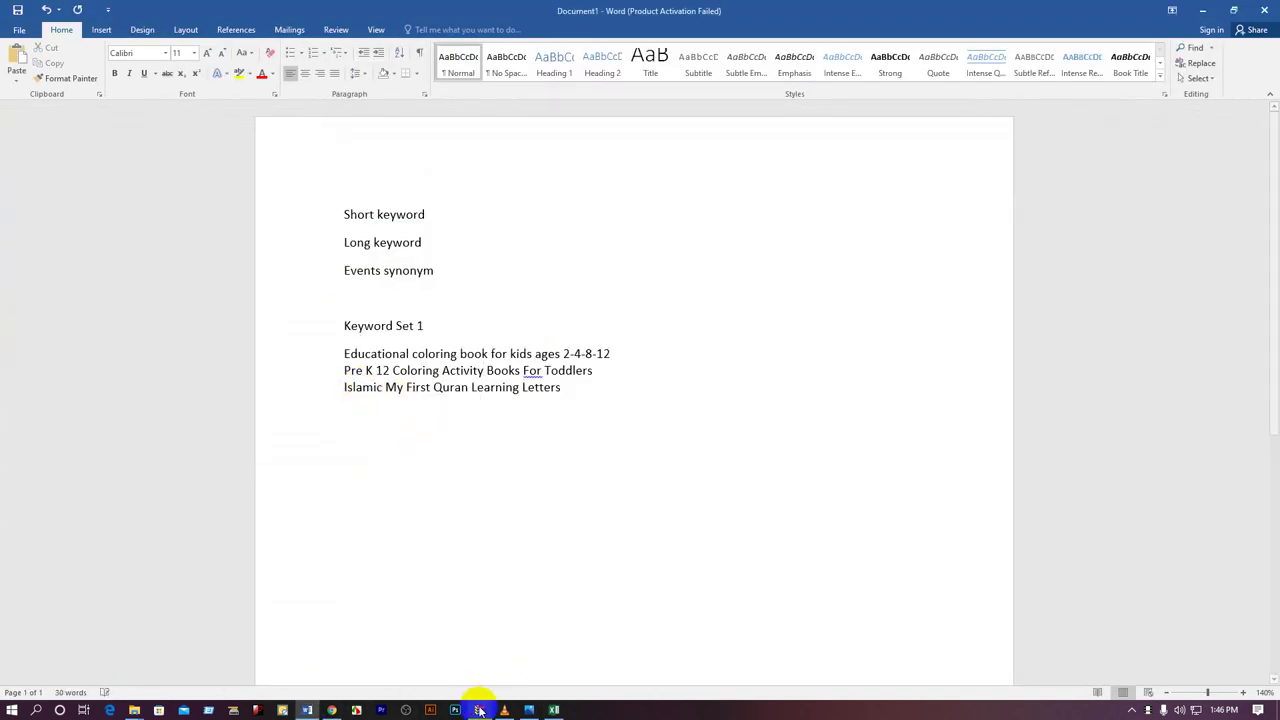
Step: Copy "ramadan coloring book for kids" from cell C8 in Excel to a new line in the Word list and capitalize "Ramadan"
left_click(553, 708)
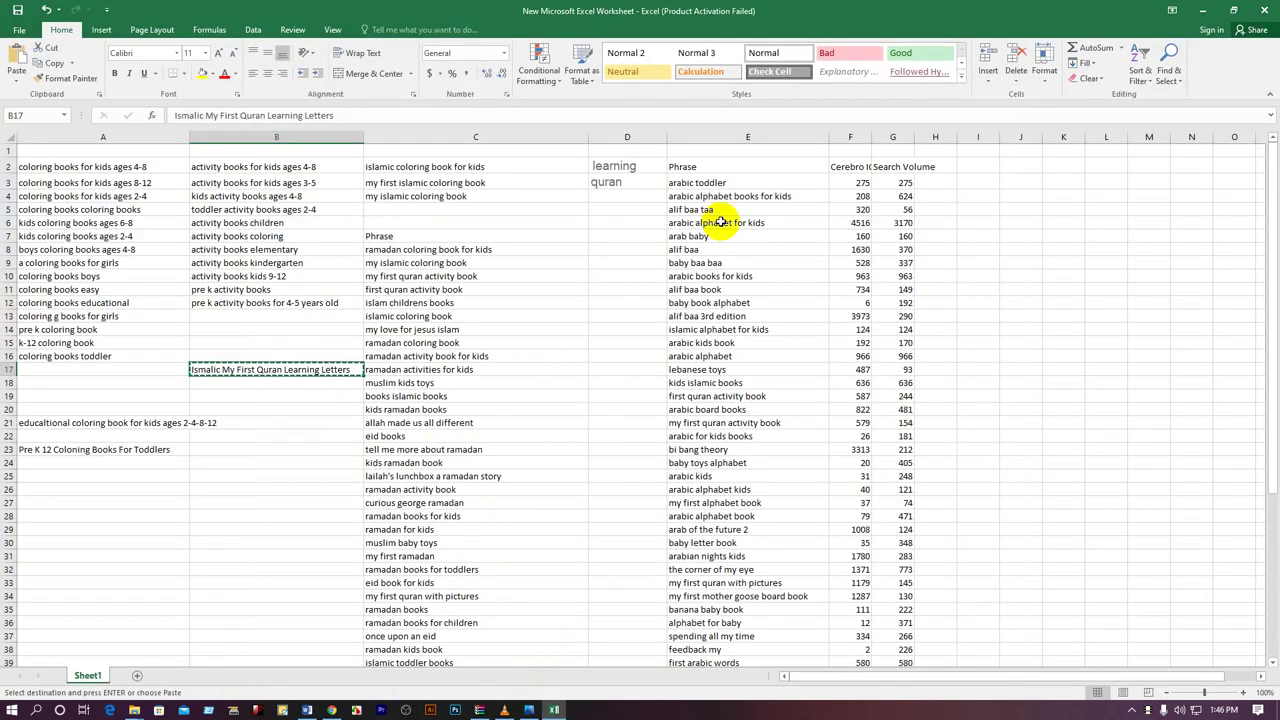
left_click(510, 250)
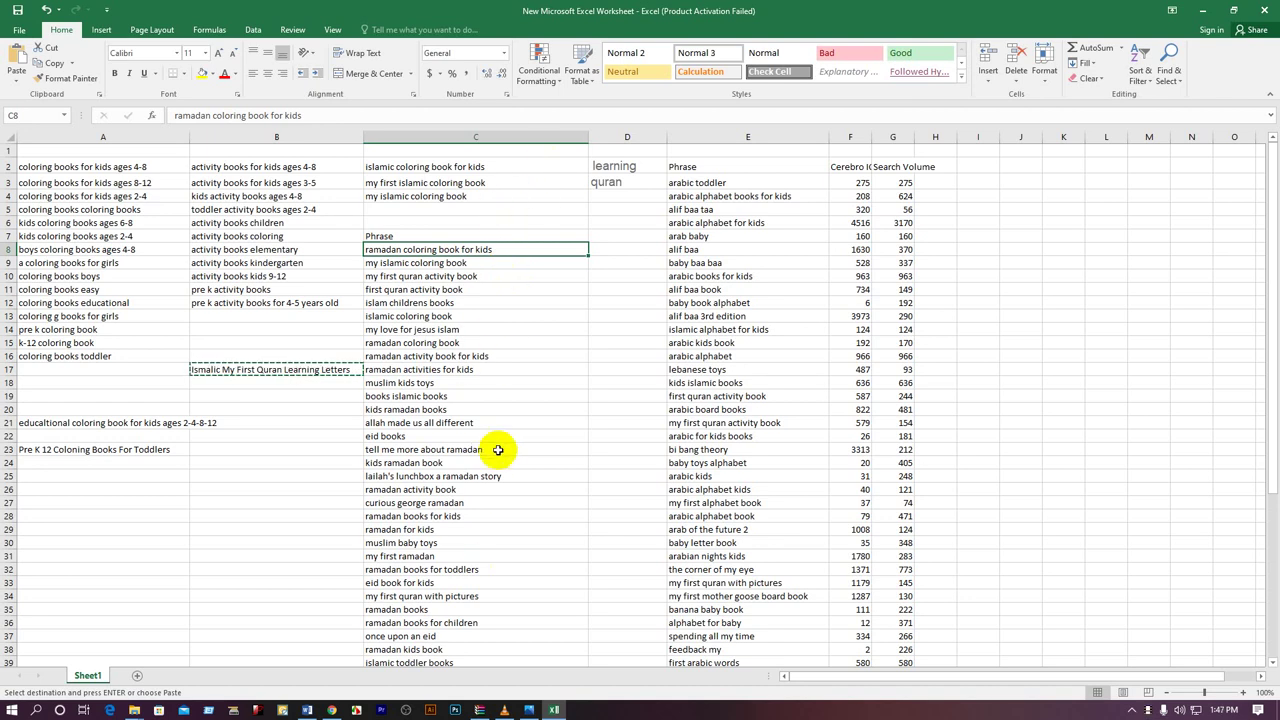
right_click(492, 251)
left_click(521, 279)
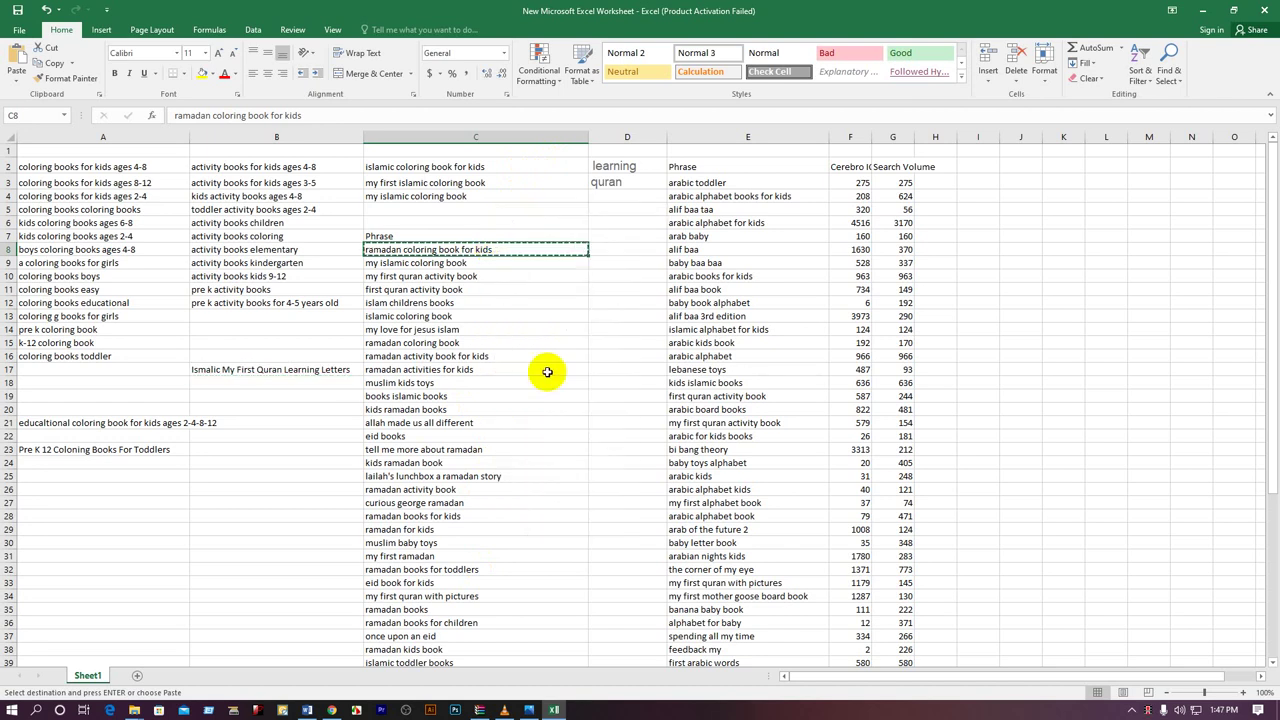
left_click(307, 710)
left_click(602, 386)
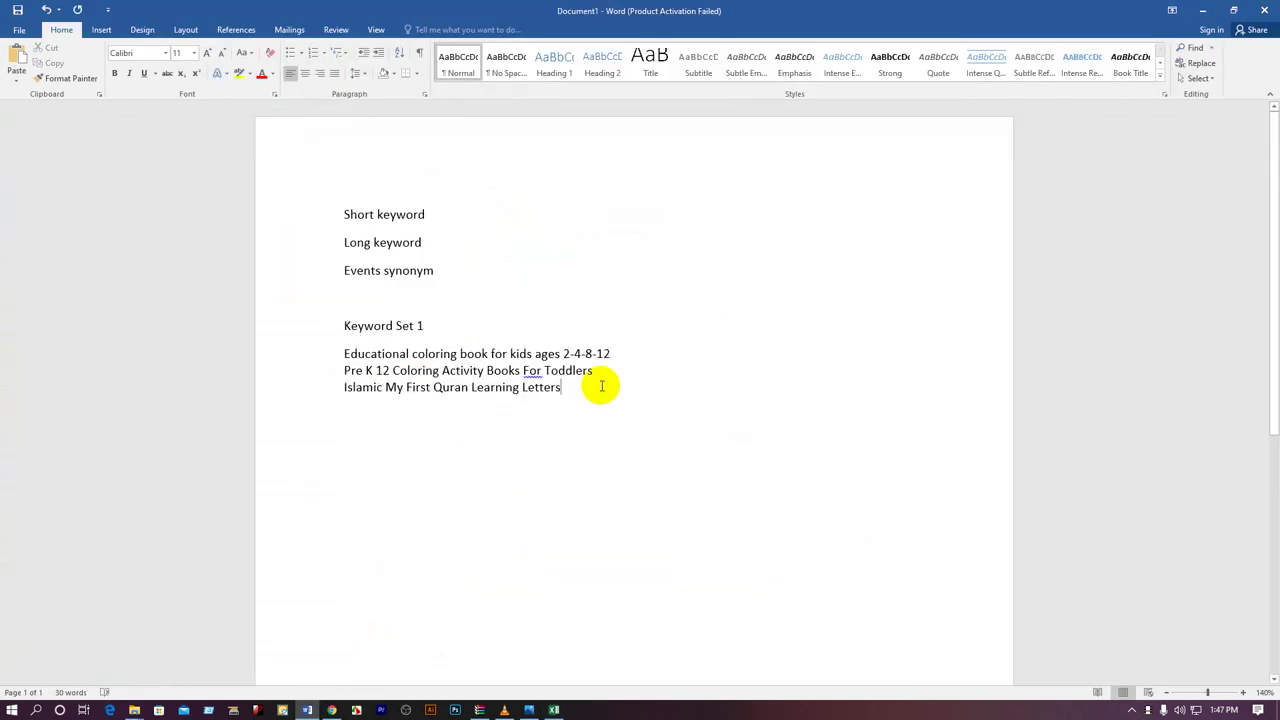
key("Return")
key("ctrl+v")
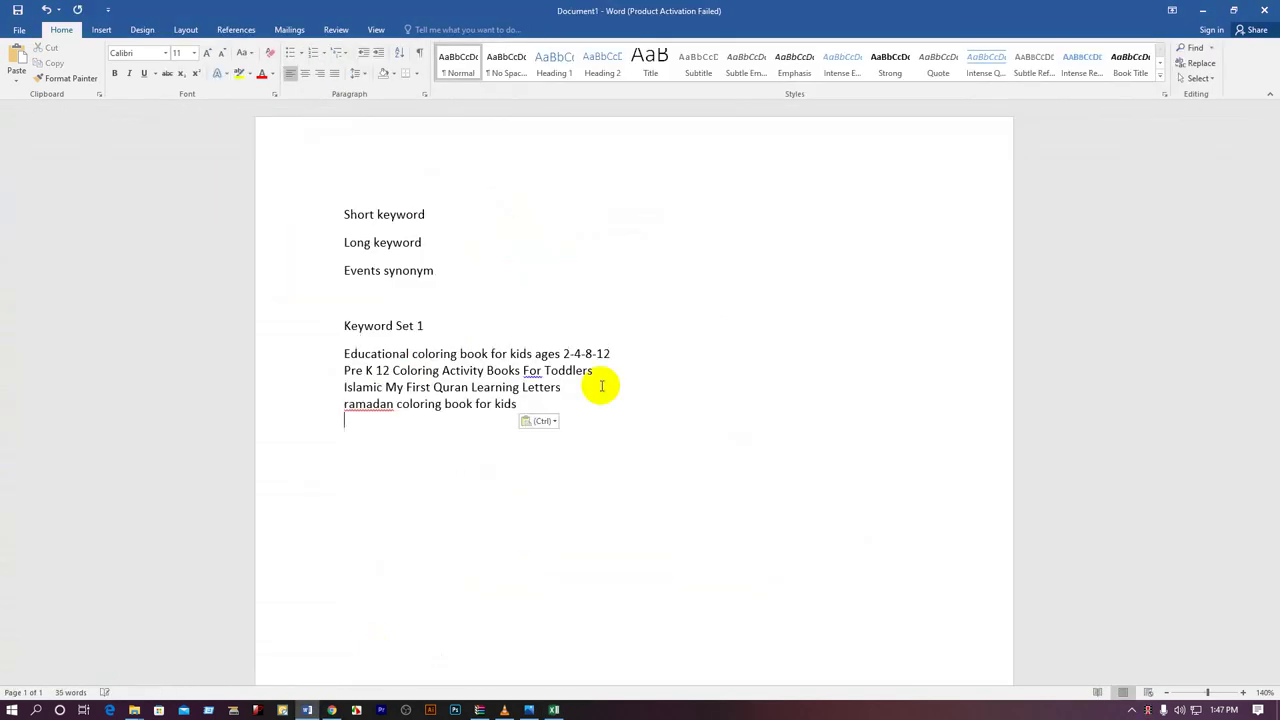
right_click(370, 404)
left_click(408, 423)
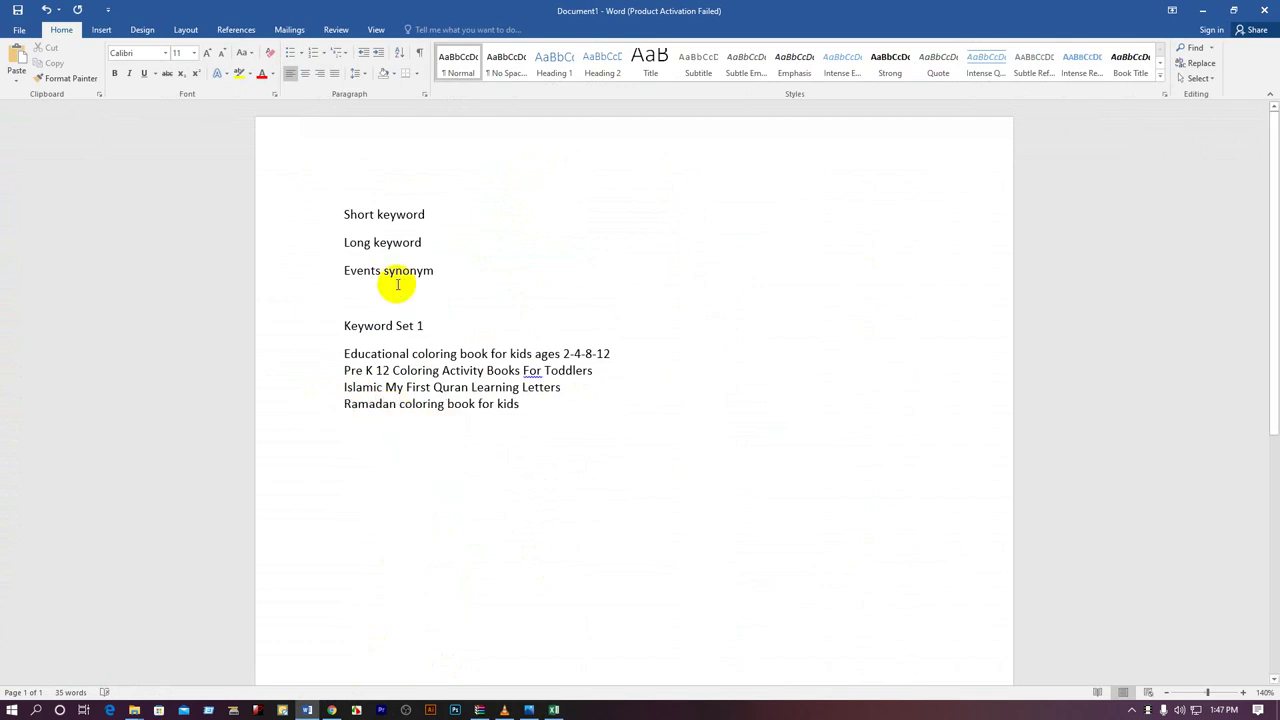
Step: Insert the word "Alphabet" after "Ramadan" in the fourth keyword phrase, correcting its spelling
left_click_drag(347, 271, 377, 268)
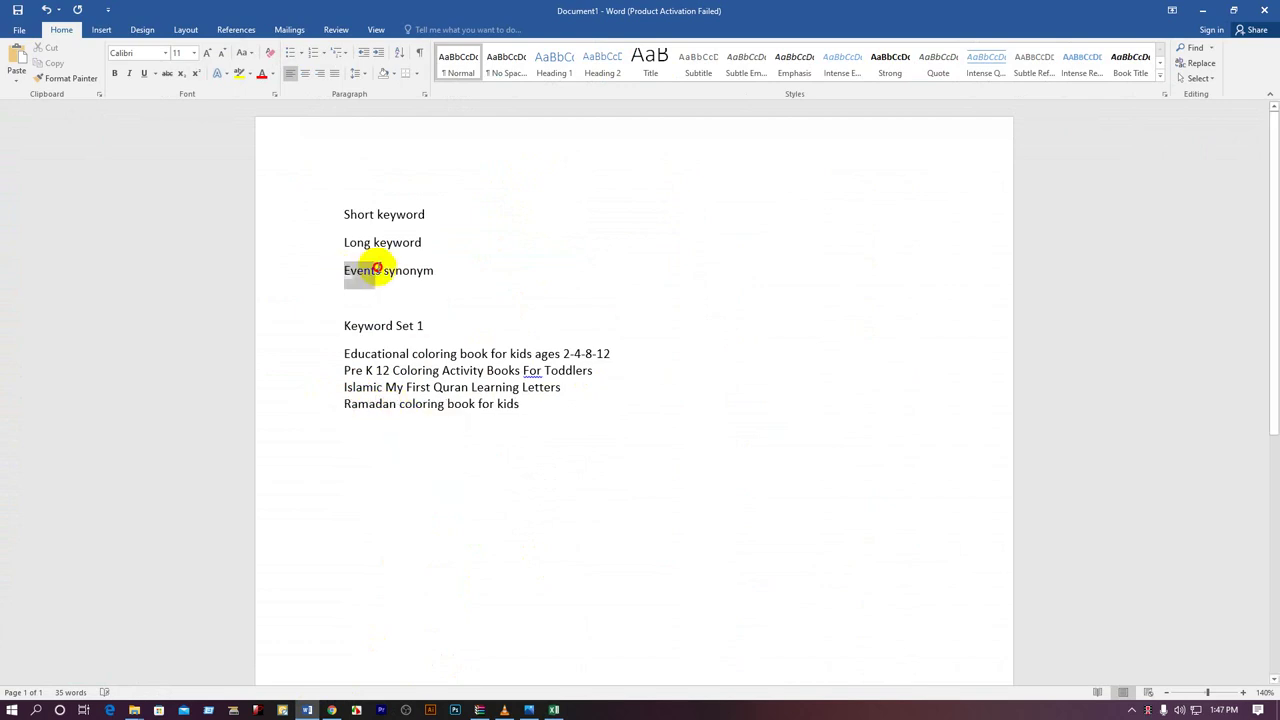
left_click(394, 418)
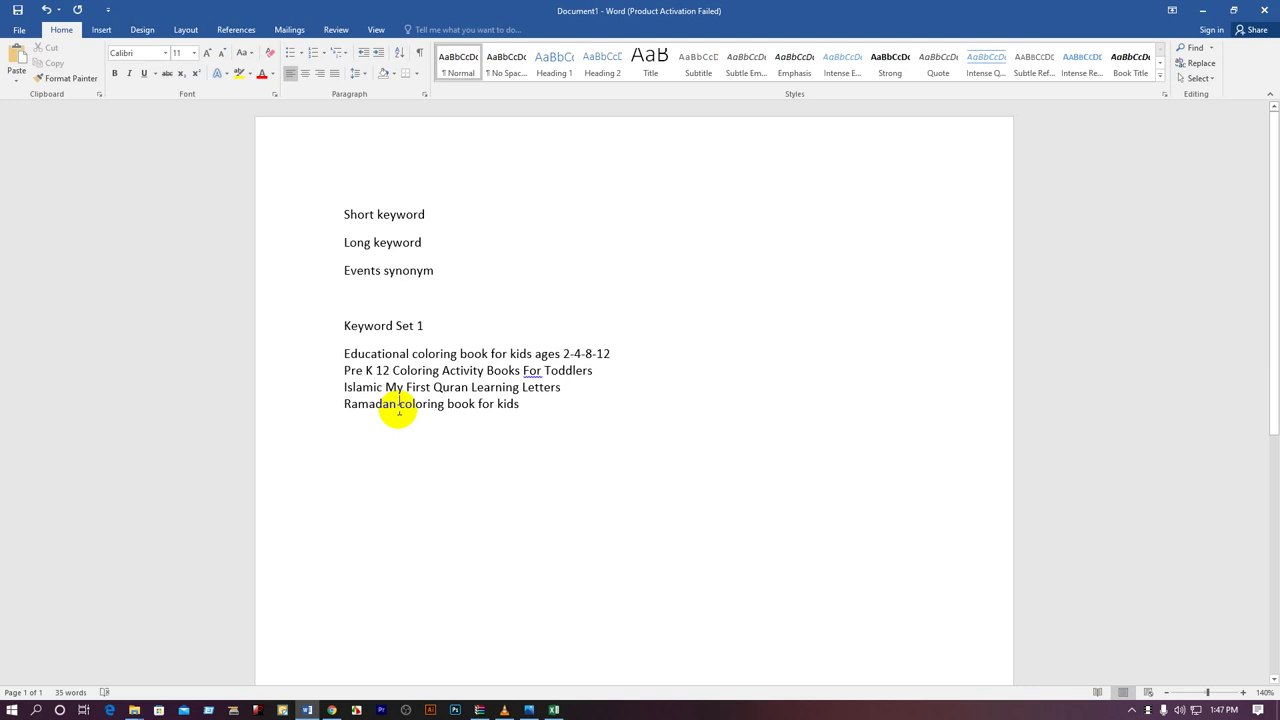
left_click(398, 404)
type("Aphla")
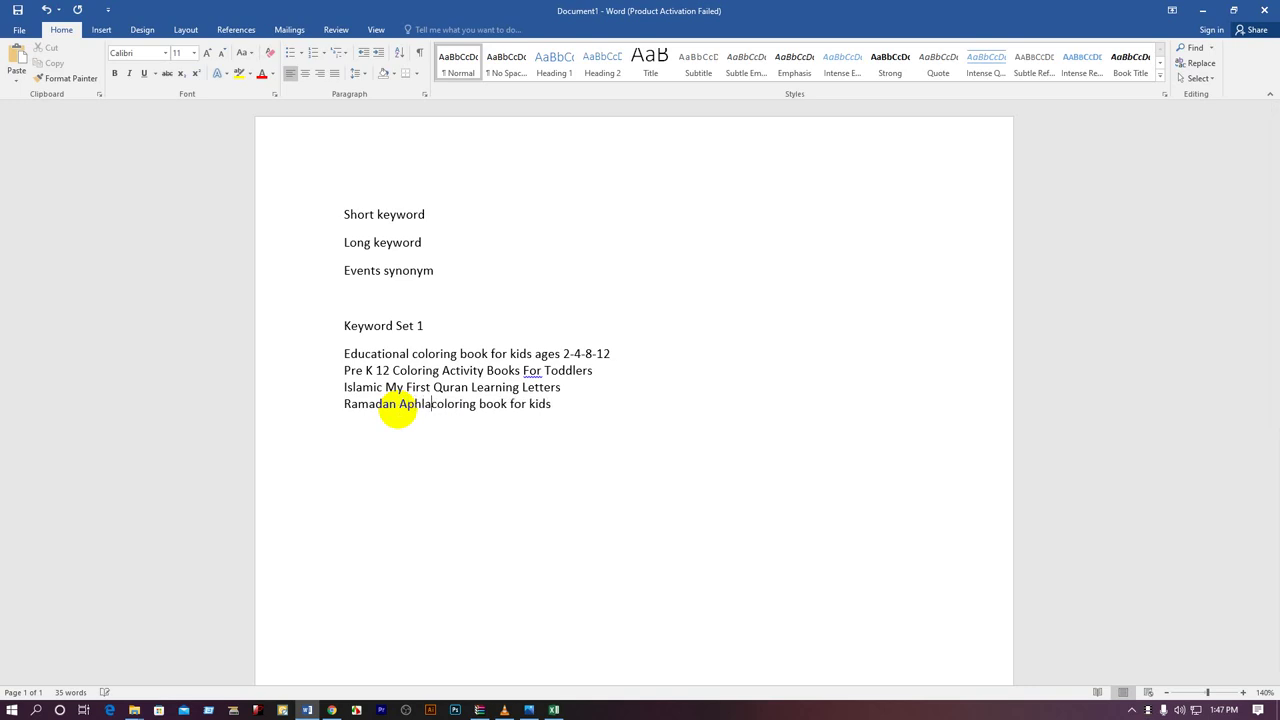
type("bet")
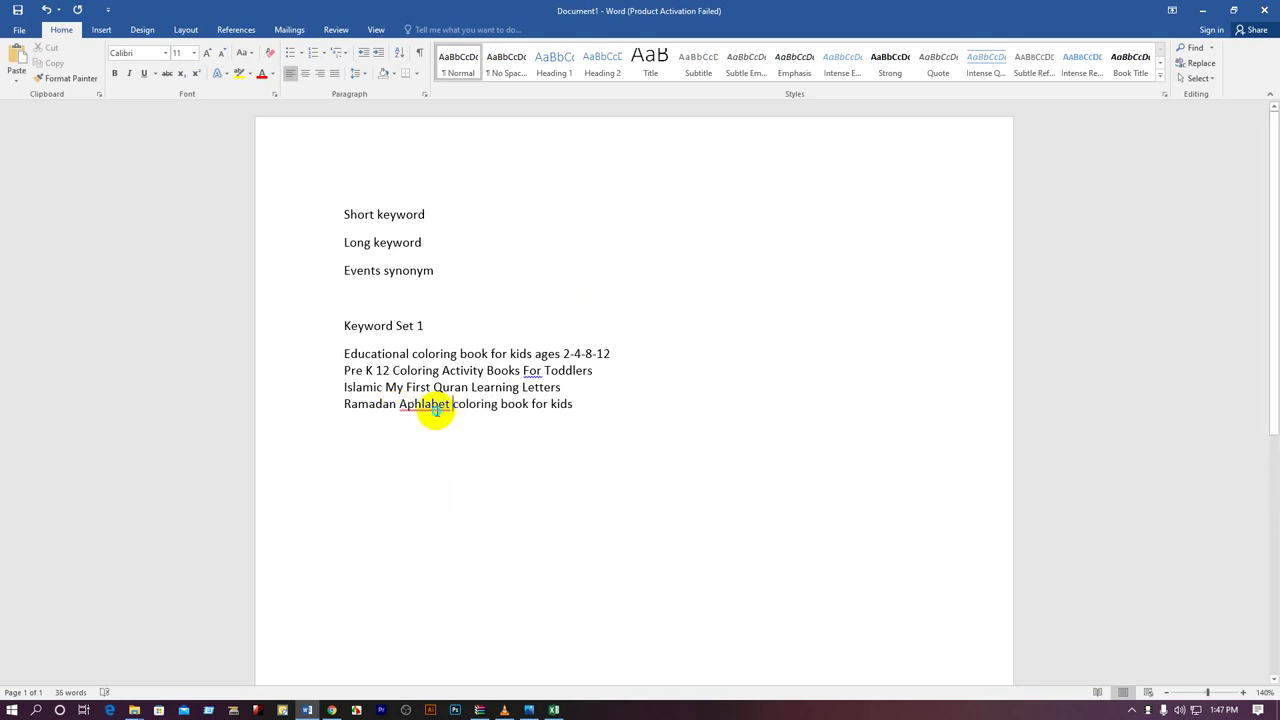
right_click(436, 410)
left_click(478, 420)
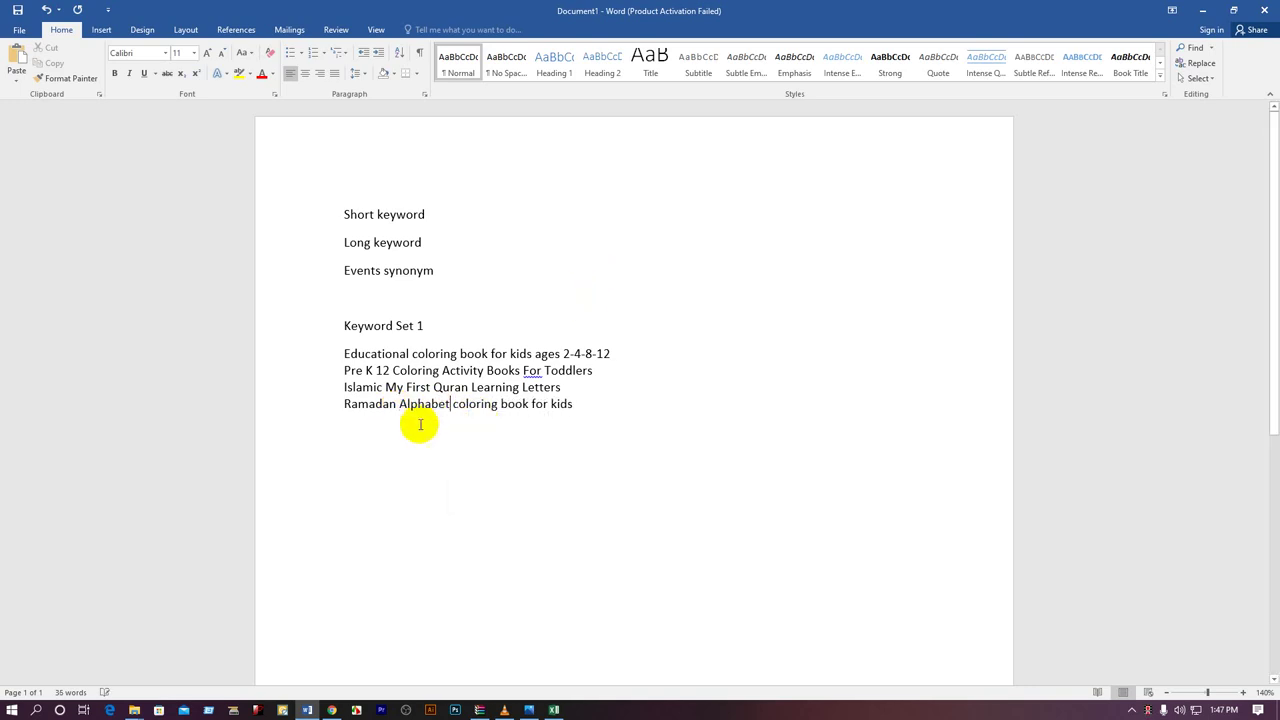
Step: Check the Islamic book keywords in Excel's column C and write "My First Islamic Arabic Alphabet" as the fifth phrase in Word
left_click(552, 709)
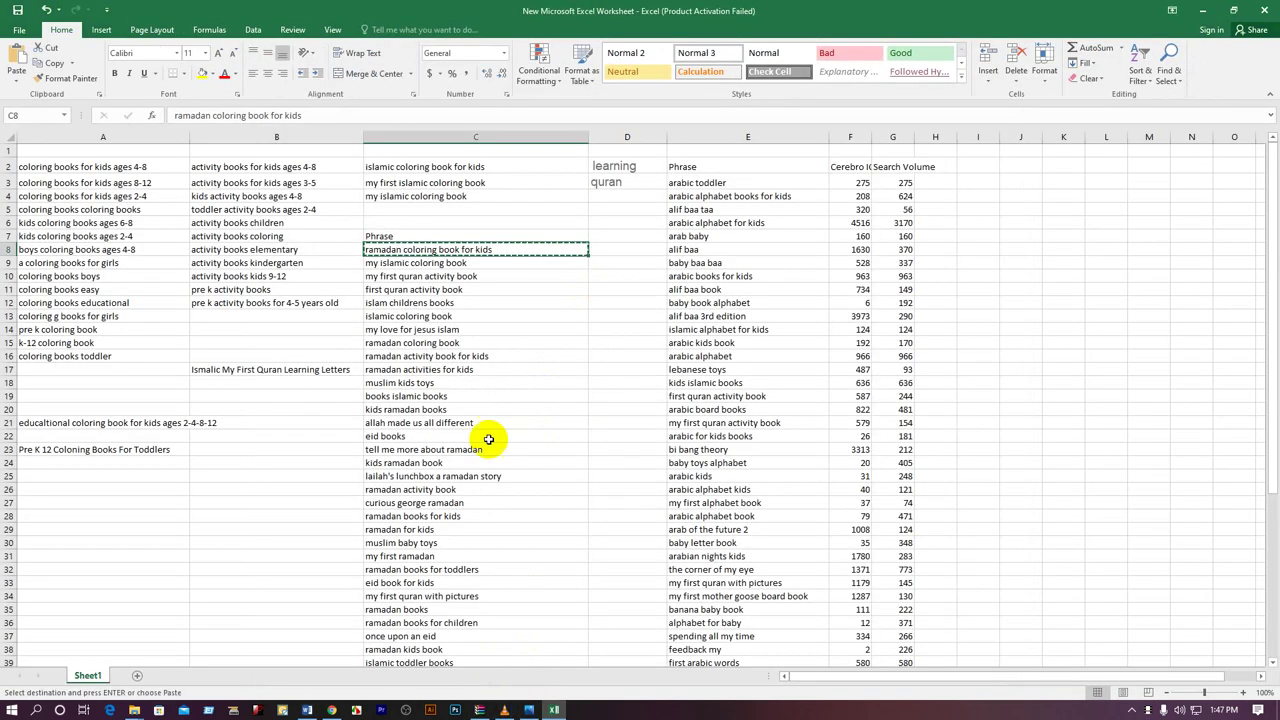
left_click(530, 288)
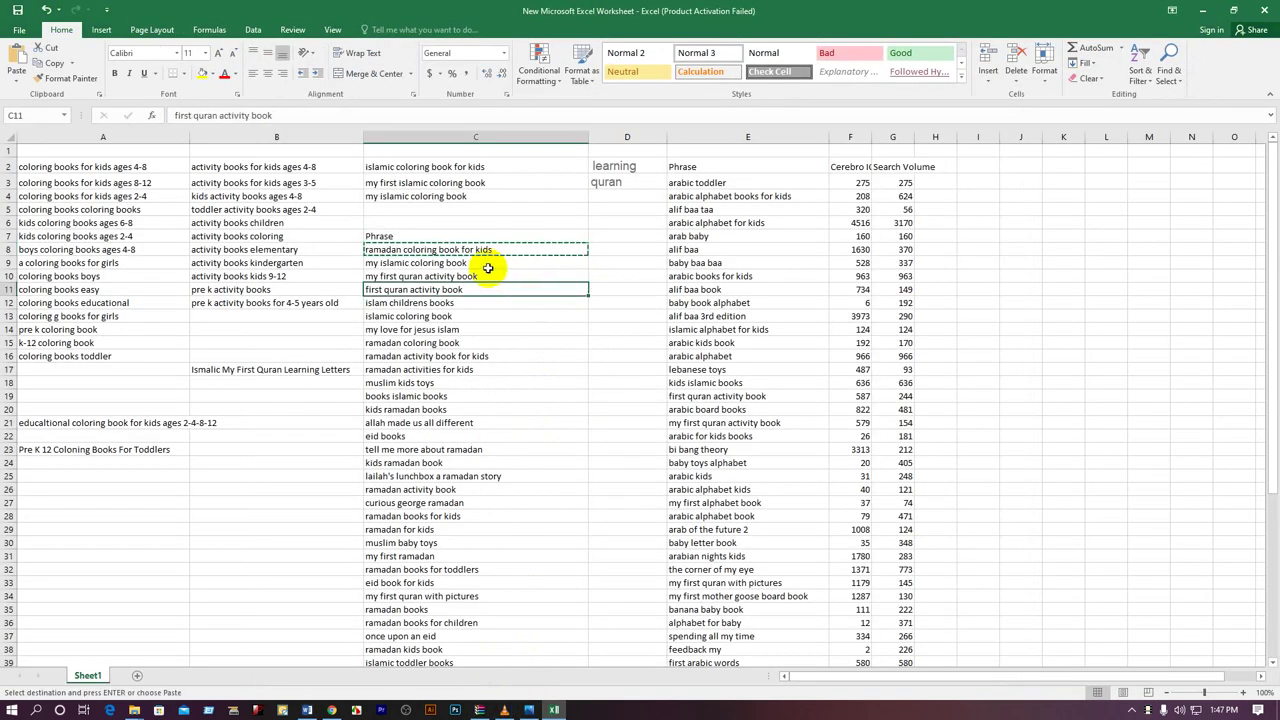
left_click(487, 265)
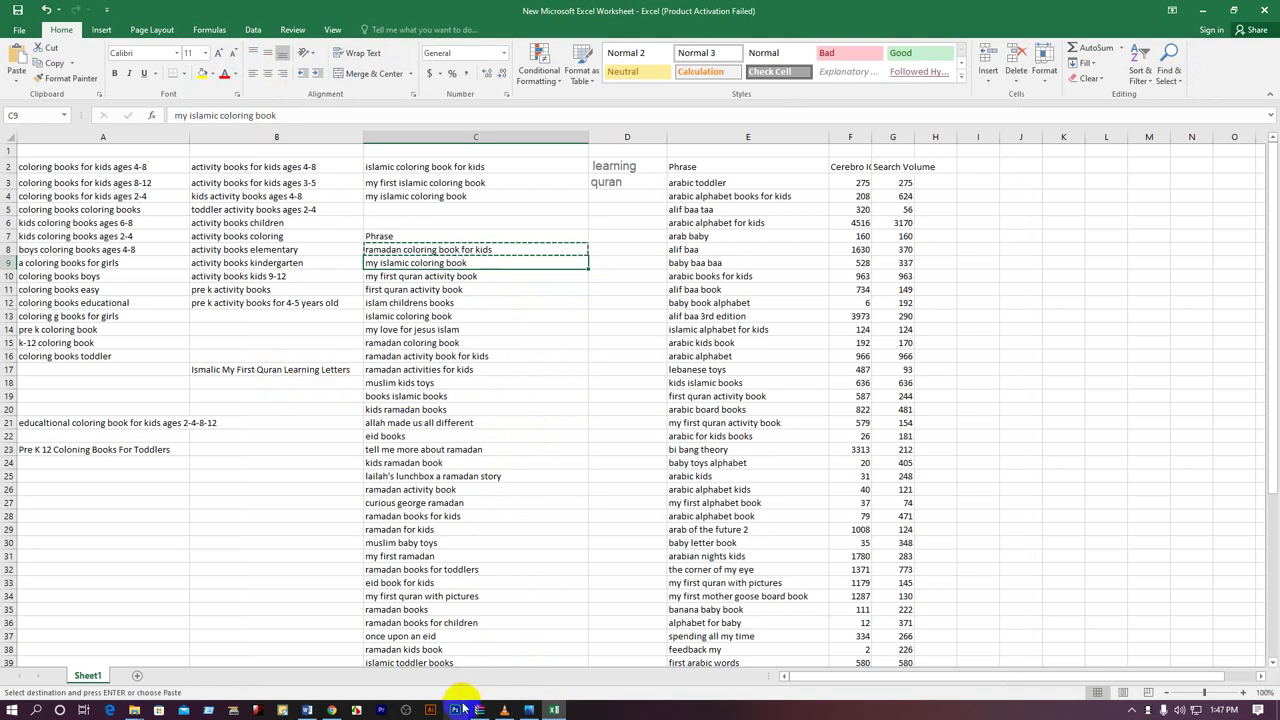
mouse_move(346, 711)
left_click_drag(307, 710, 412, 418)
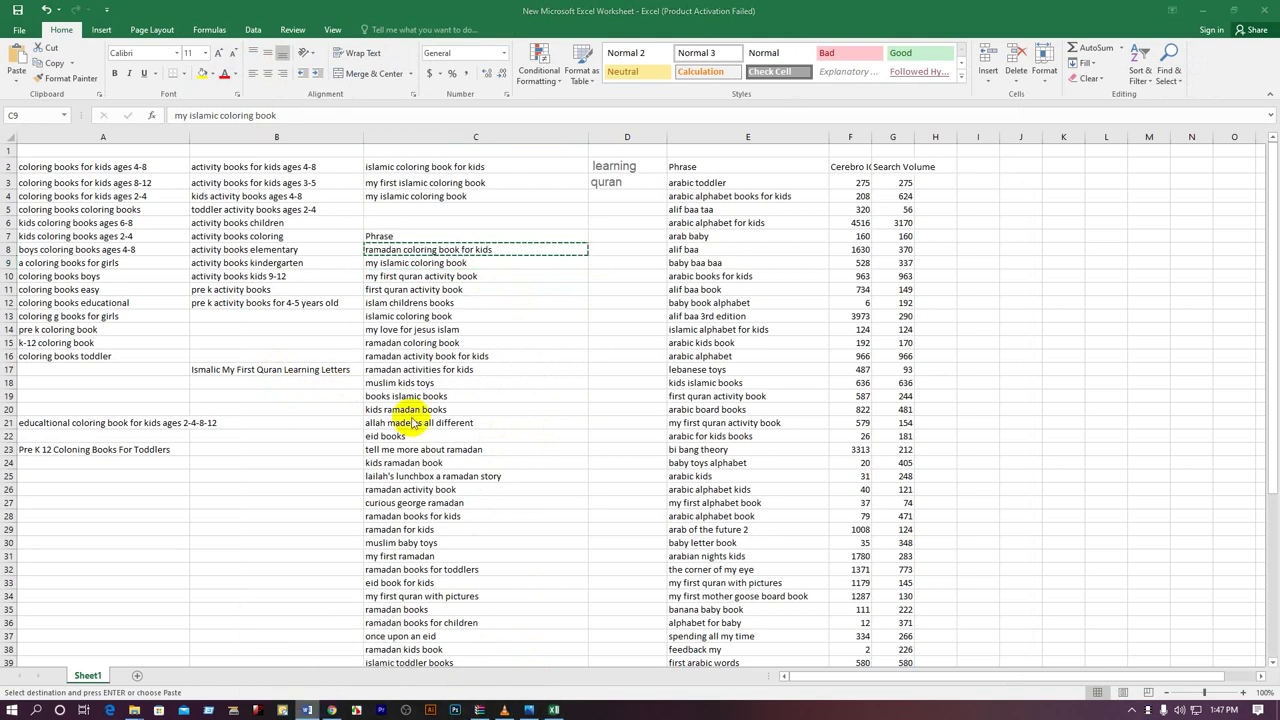
left_click(309, 709)
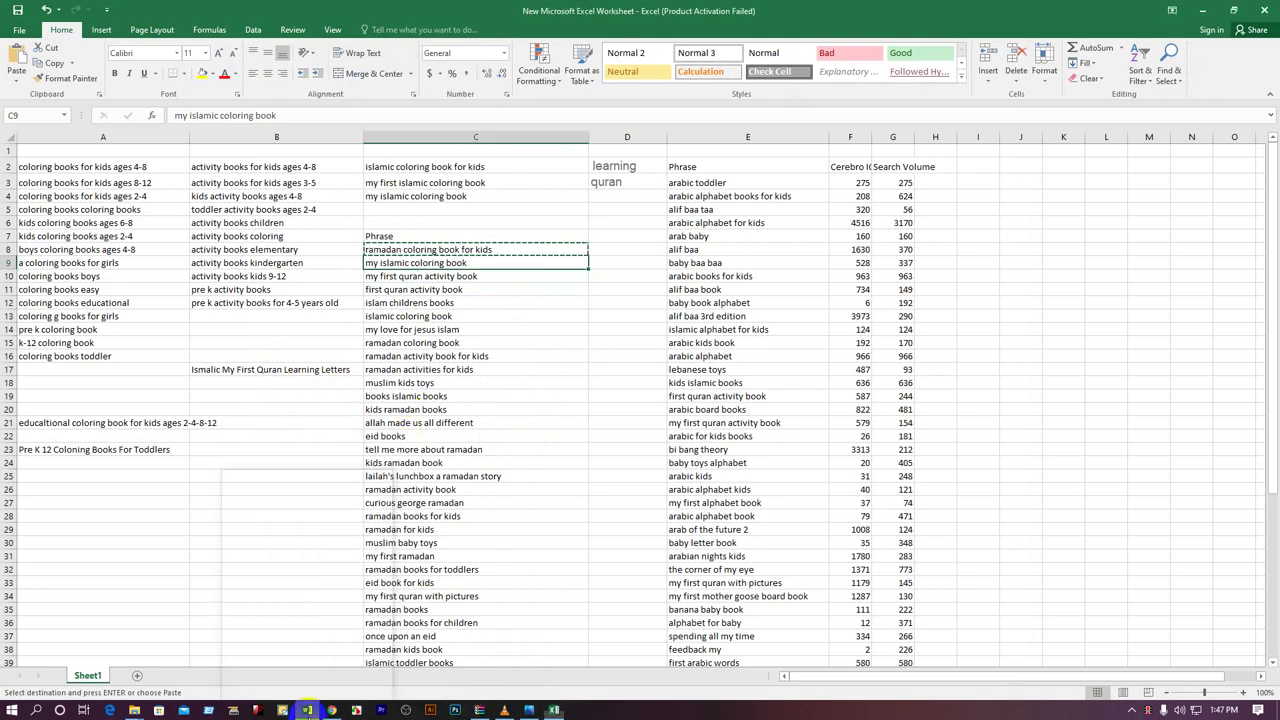
left_click(309, 709)
type("My")
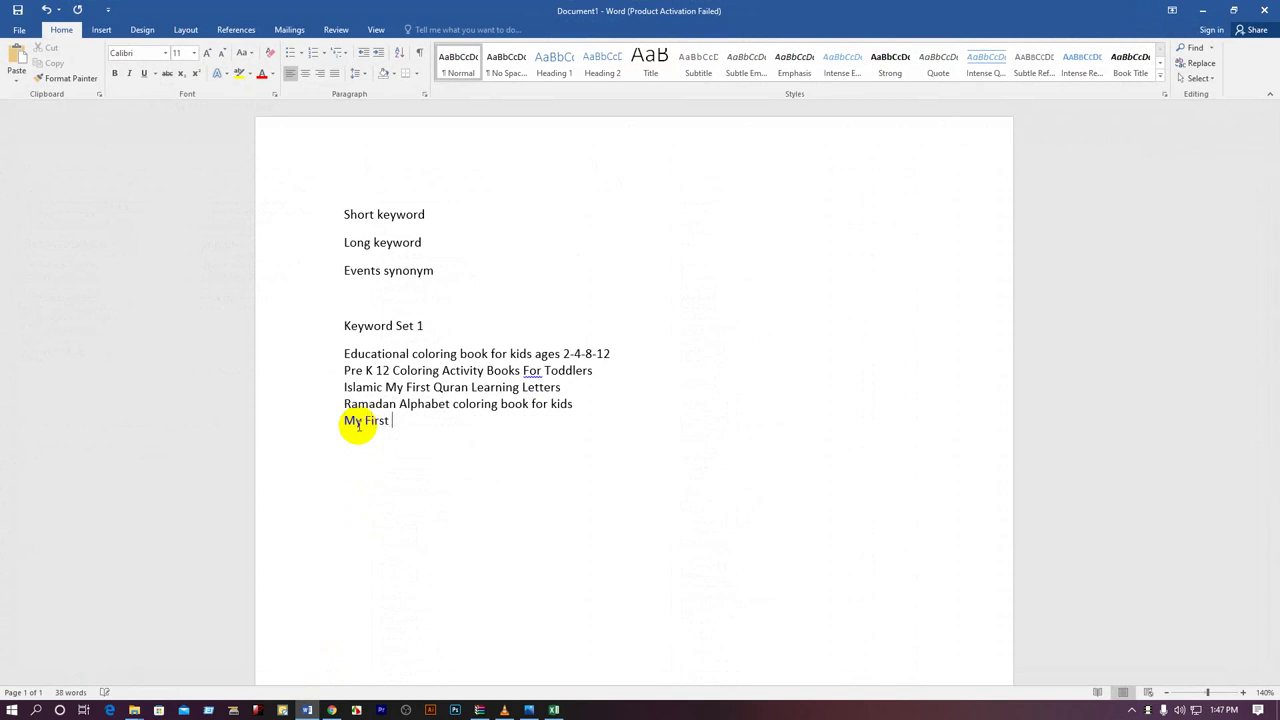
type("First Islamic Arabic Alphabet")
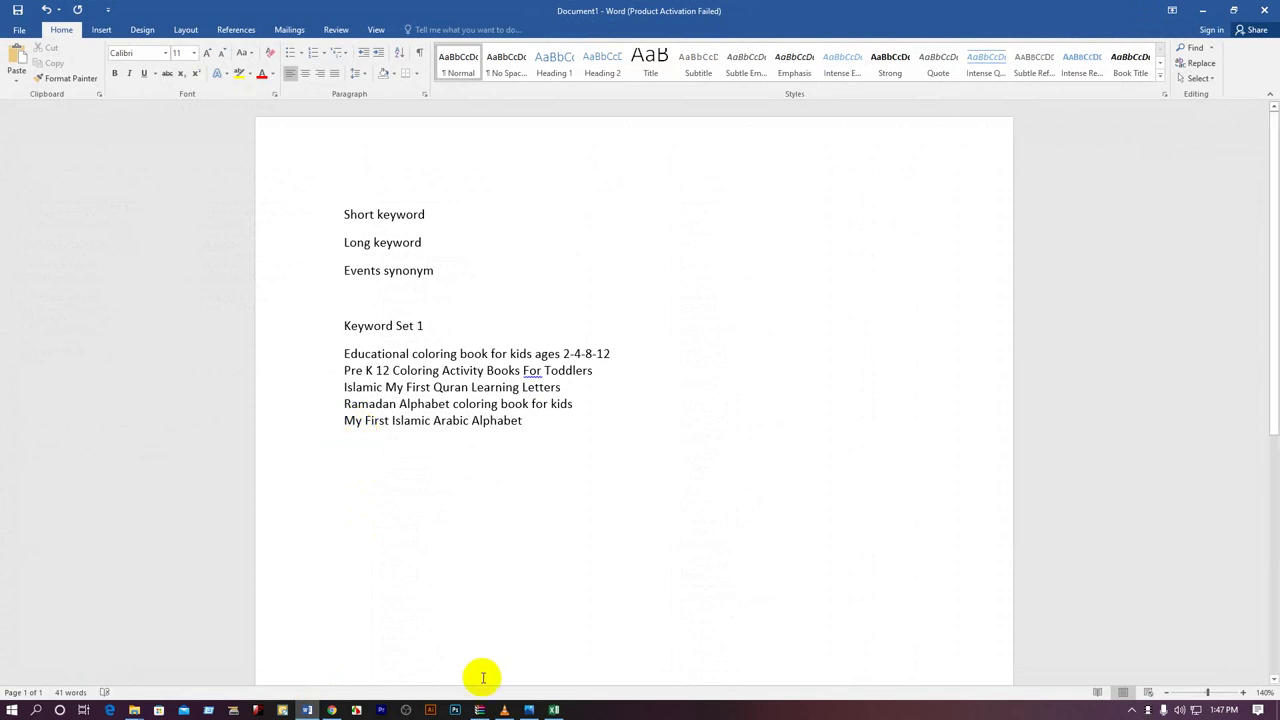
Step: Check the arabic.jpg book cover and append "alif baa taa" from Excel cell E5 to the end of the fifth Word phrase
left_click(526, 710)
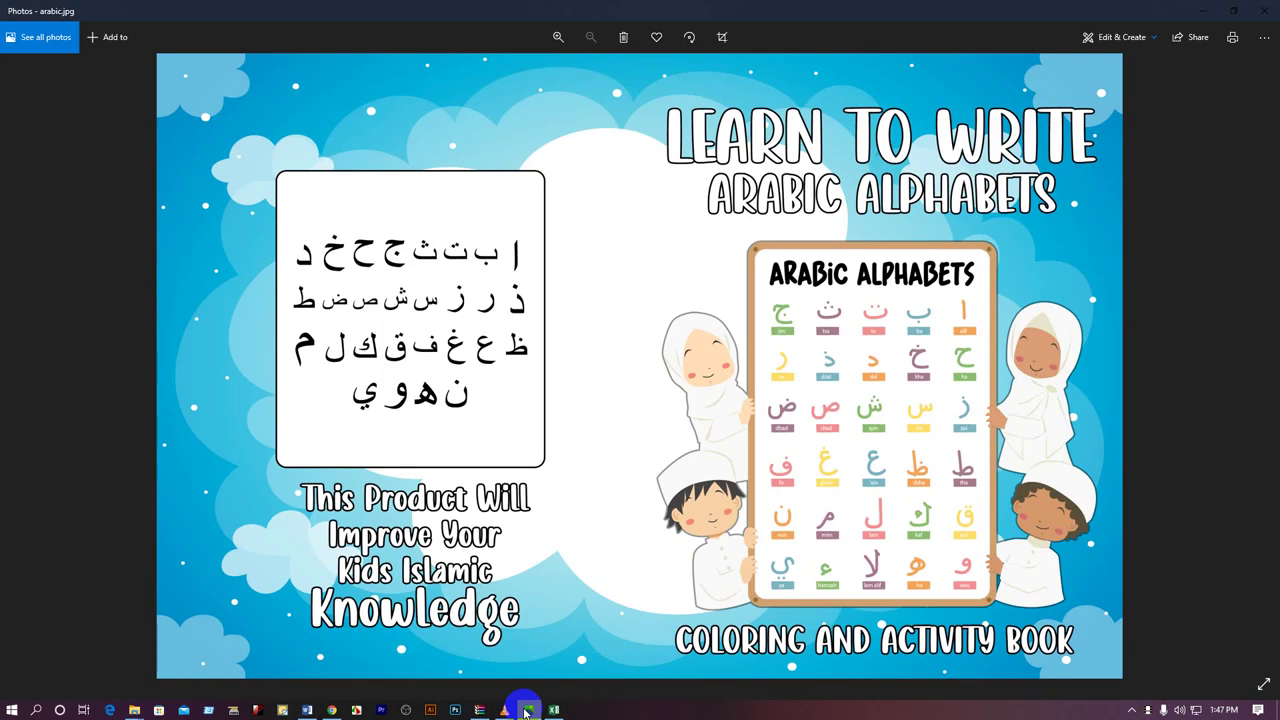
left_click(525, 710)
left_click(525, 710)
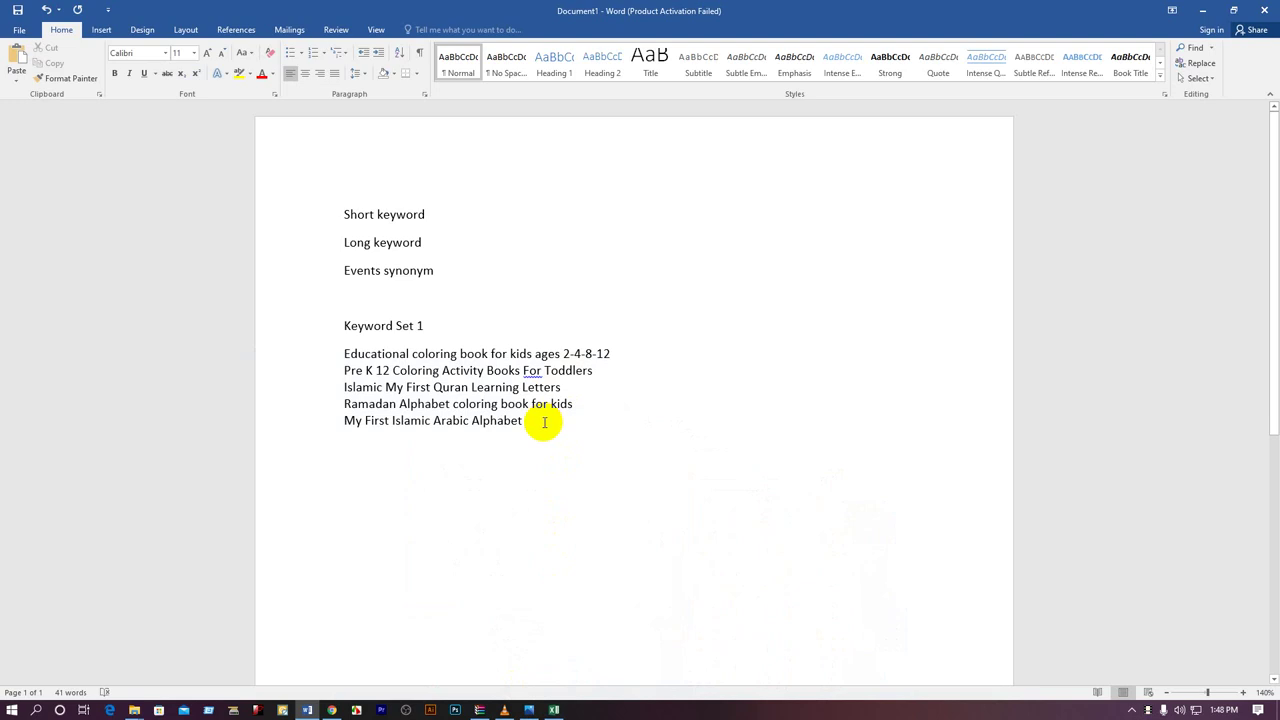
left_click(552, 707)
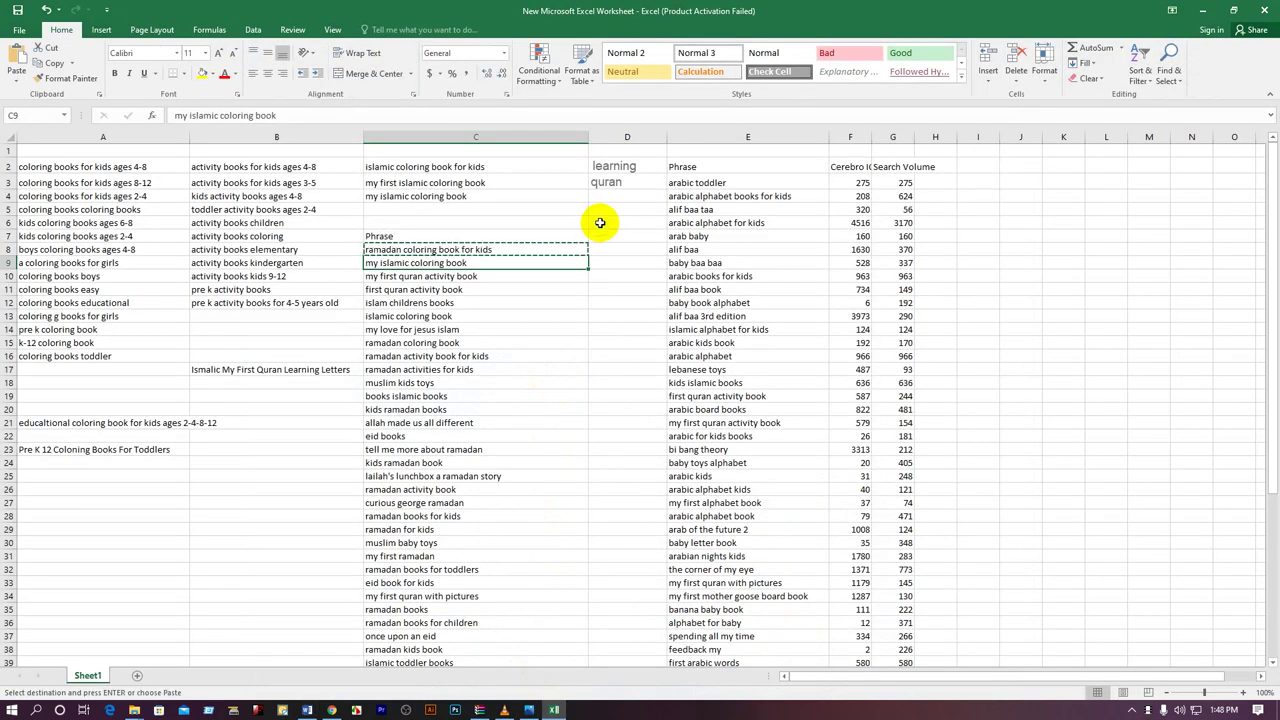
left_click(730, 209)
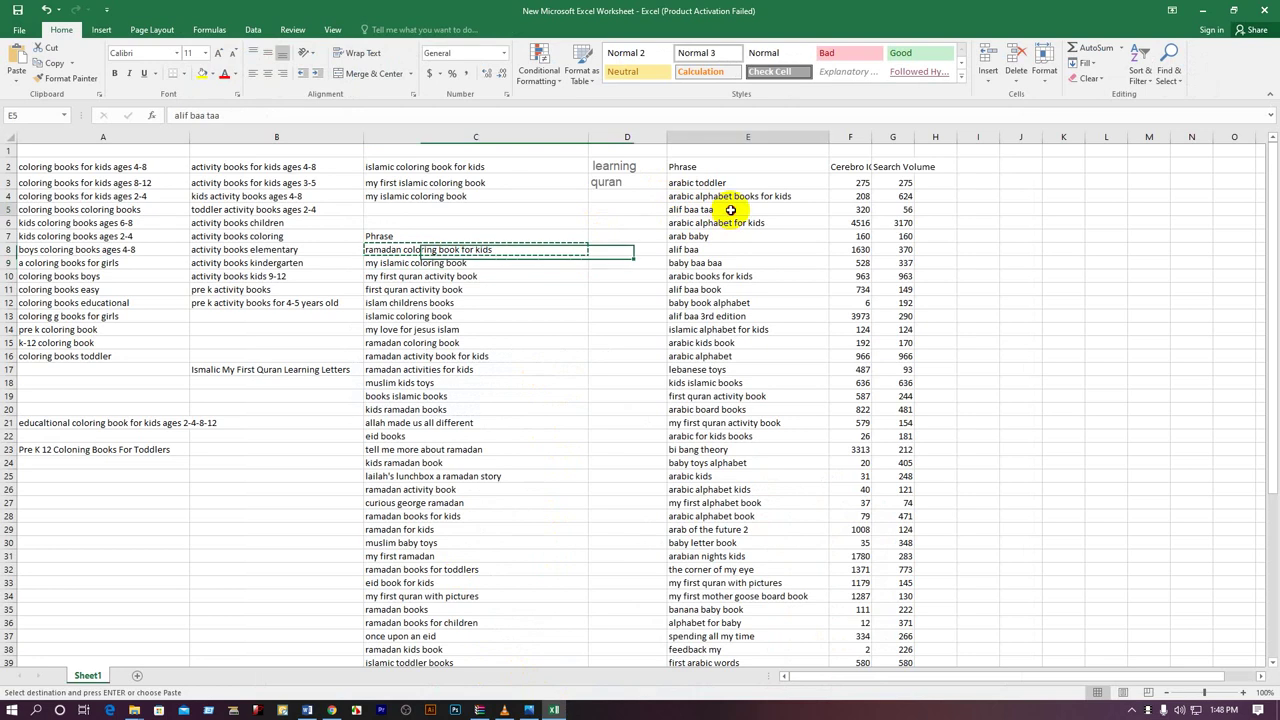
left_click(307, 709)
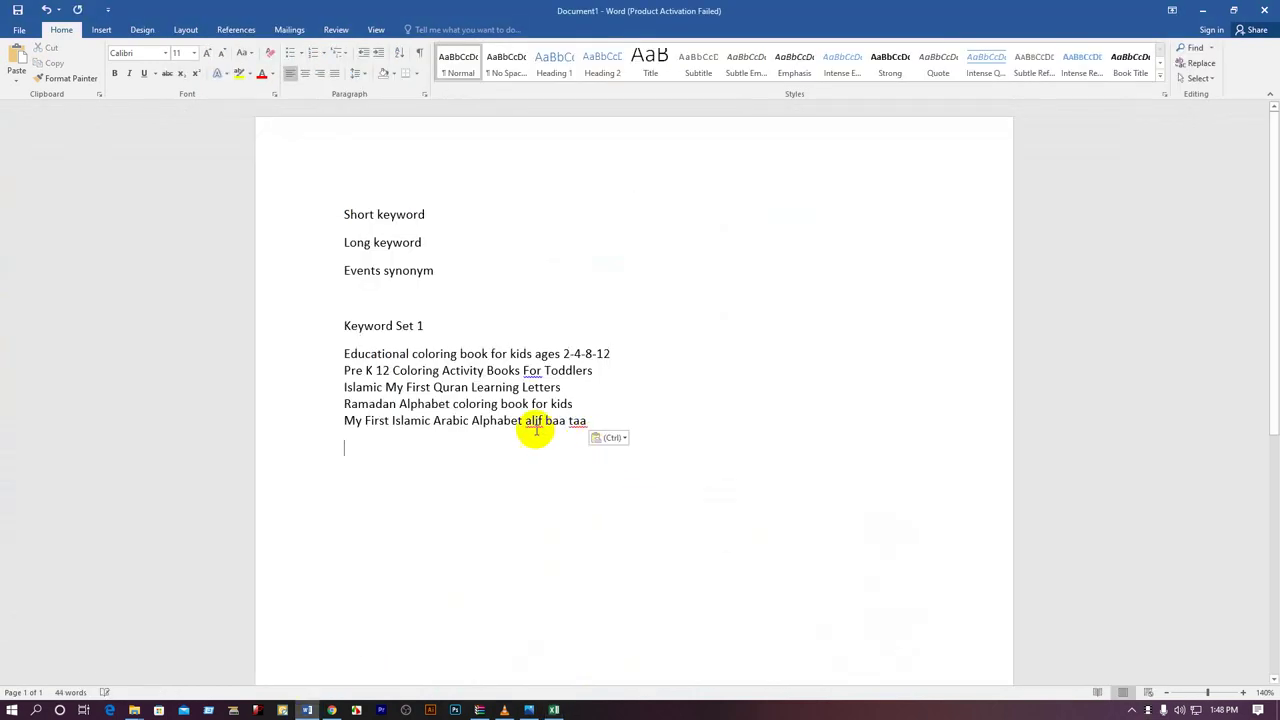
key("Return")
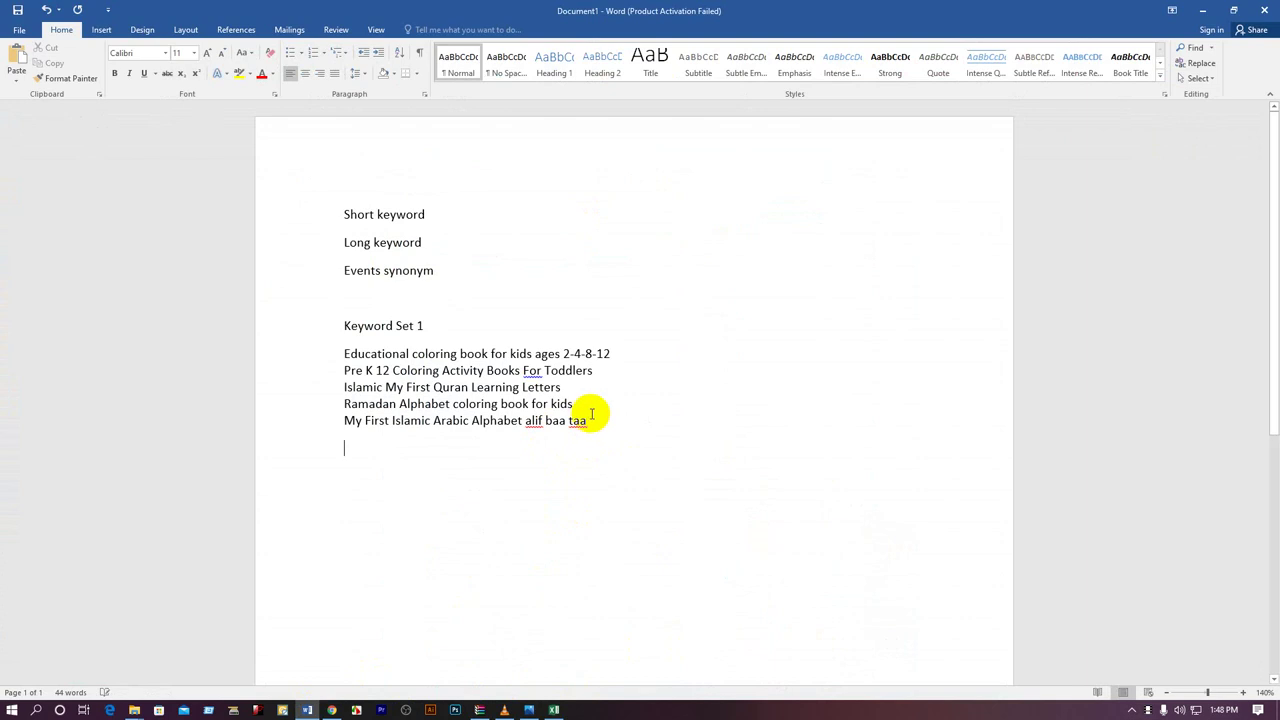
Step: Copy "ramadan books for toddlers" from cell C32 in Excel to the line below the fifth phrase in Word
left_click(553, 709)
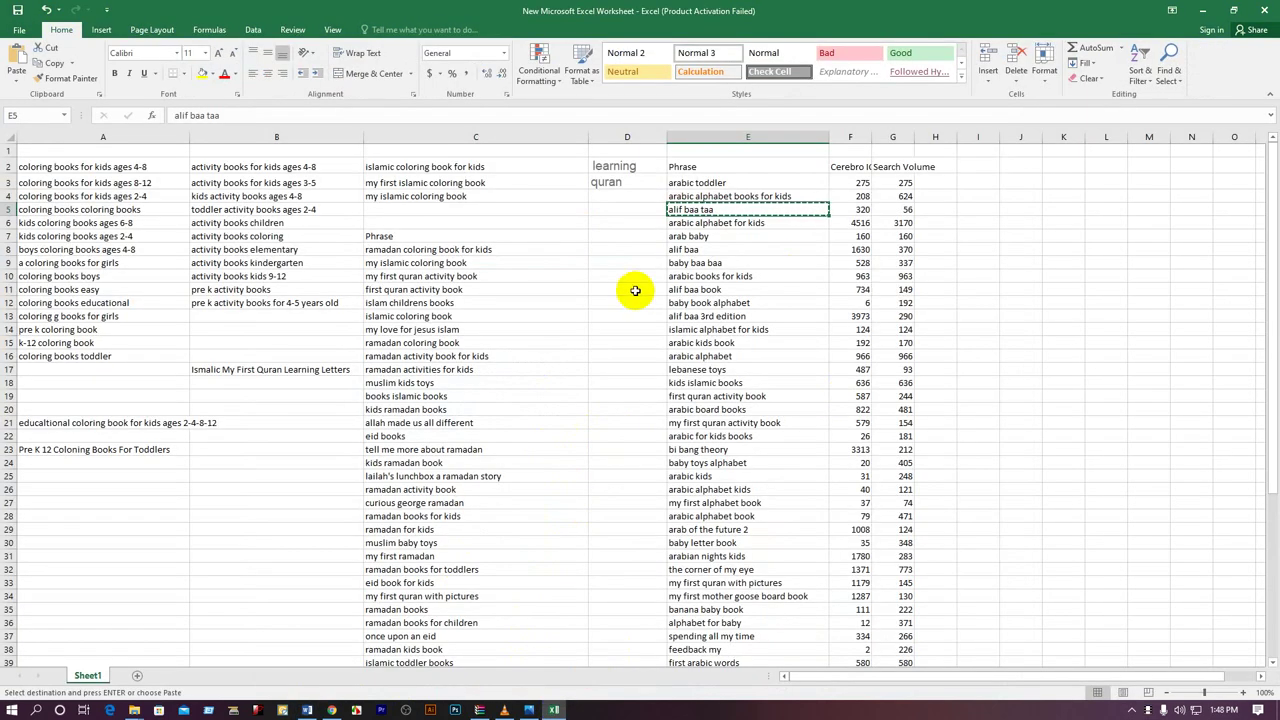
left_click(491, 436)
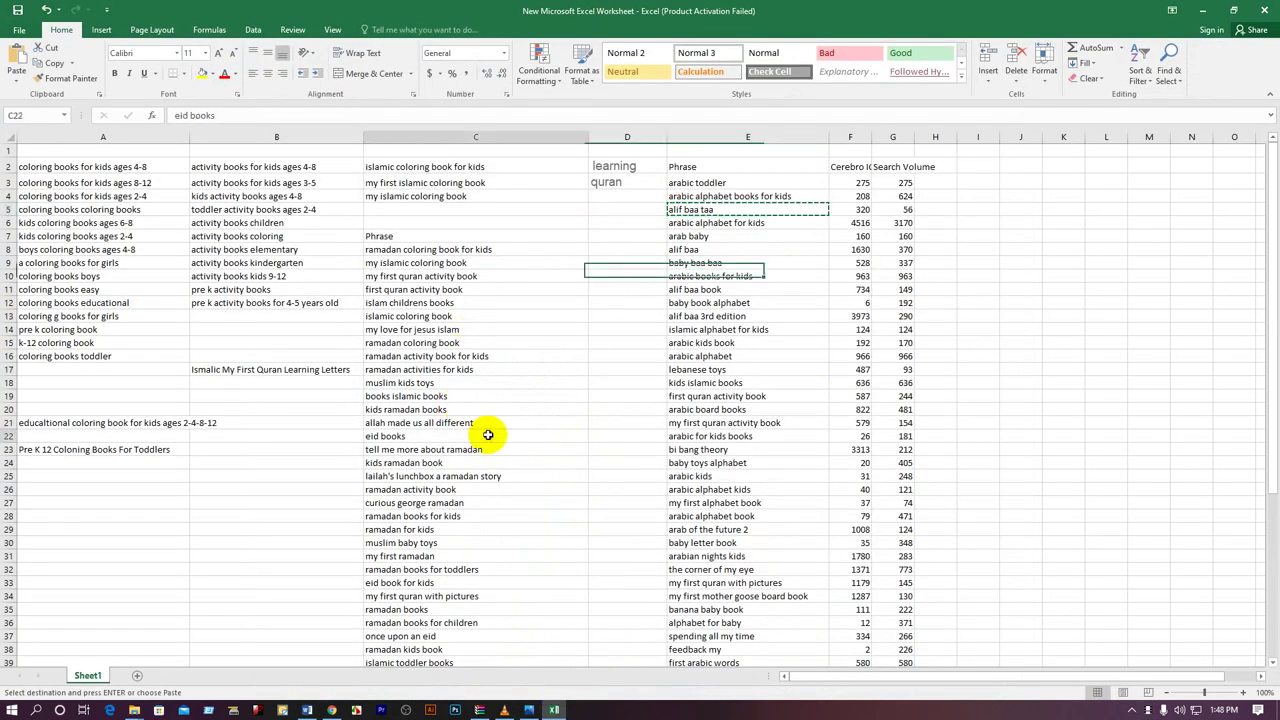
scroll(504, 407, "down", 1)
double_click(504, 407)
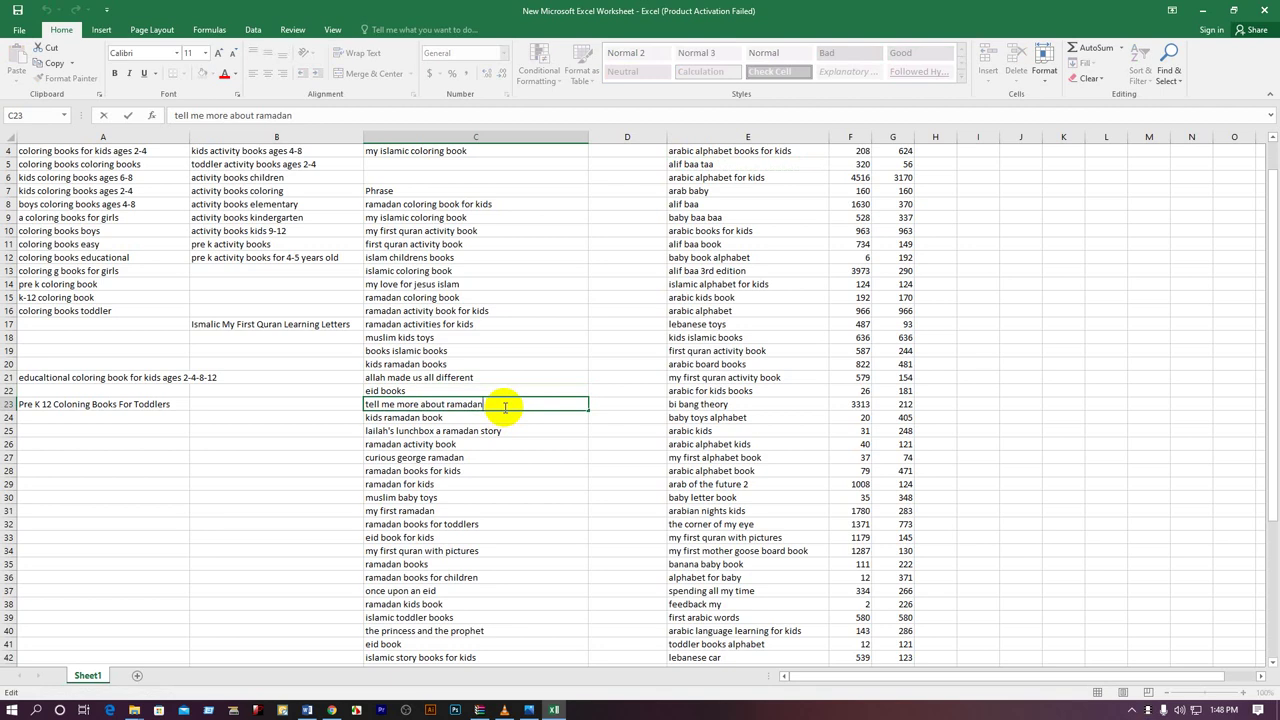
scroll(504, 407, "down", 2)
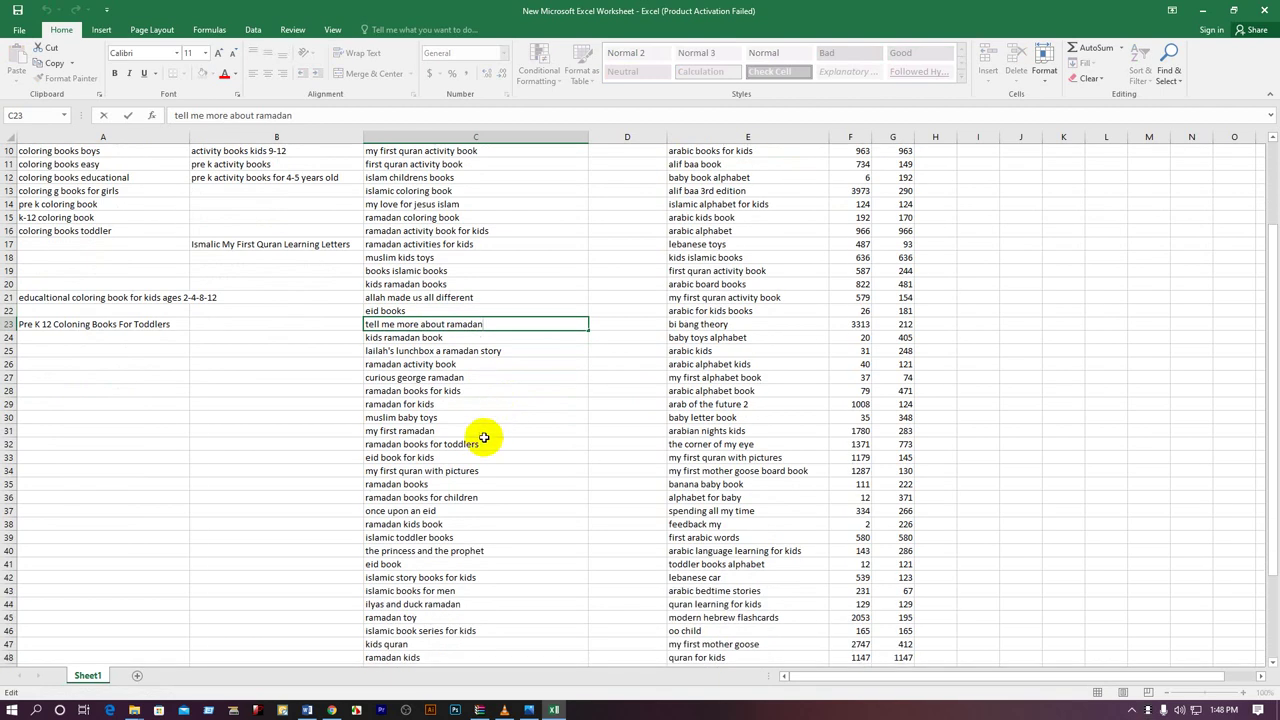
left_click(485, 447)
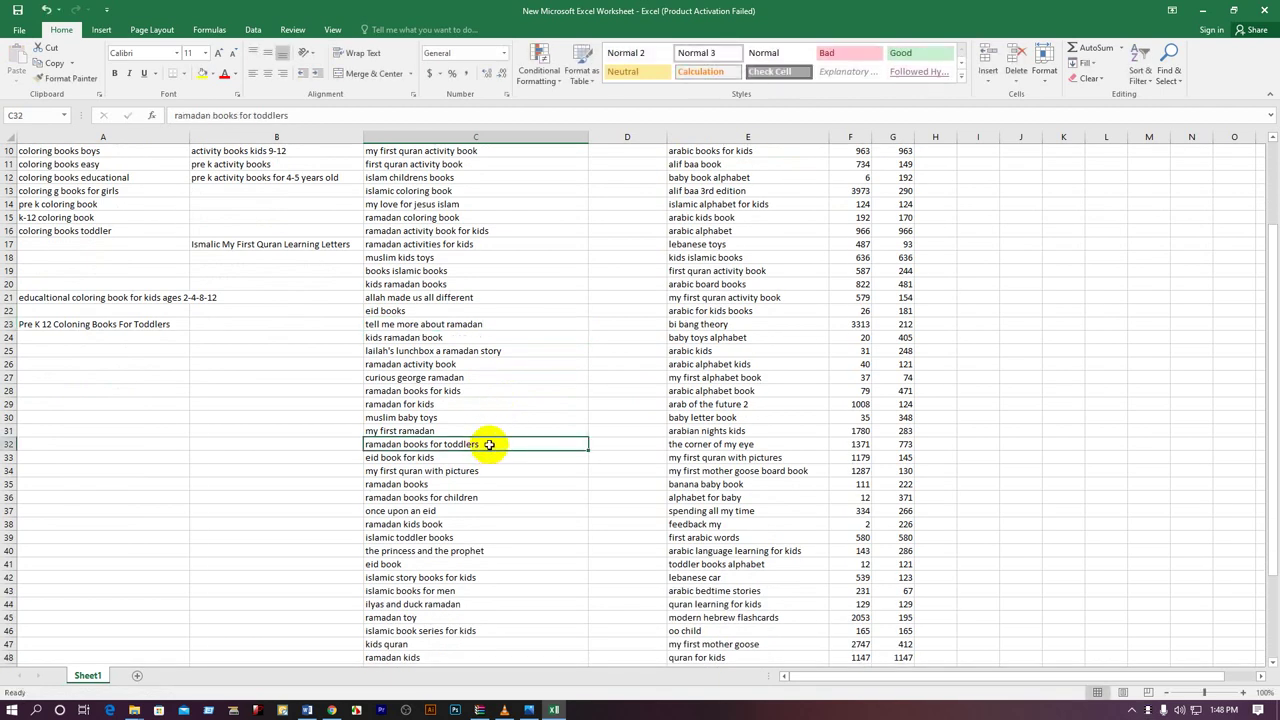
key("ctrl+c")
left_click(307, 710)
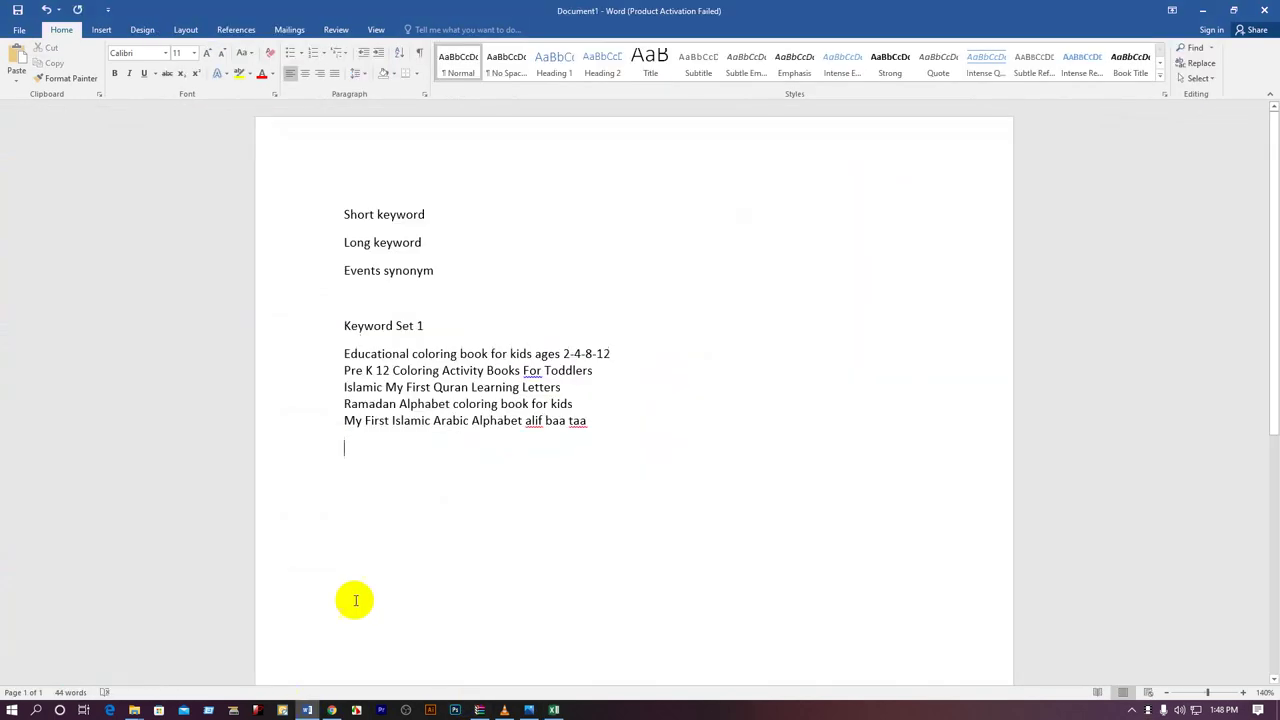
key("ctrl+v")
right_click(378, 452)
left_click(400, 462)
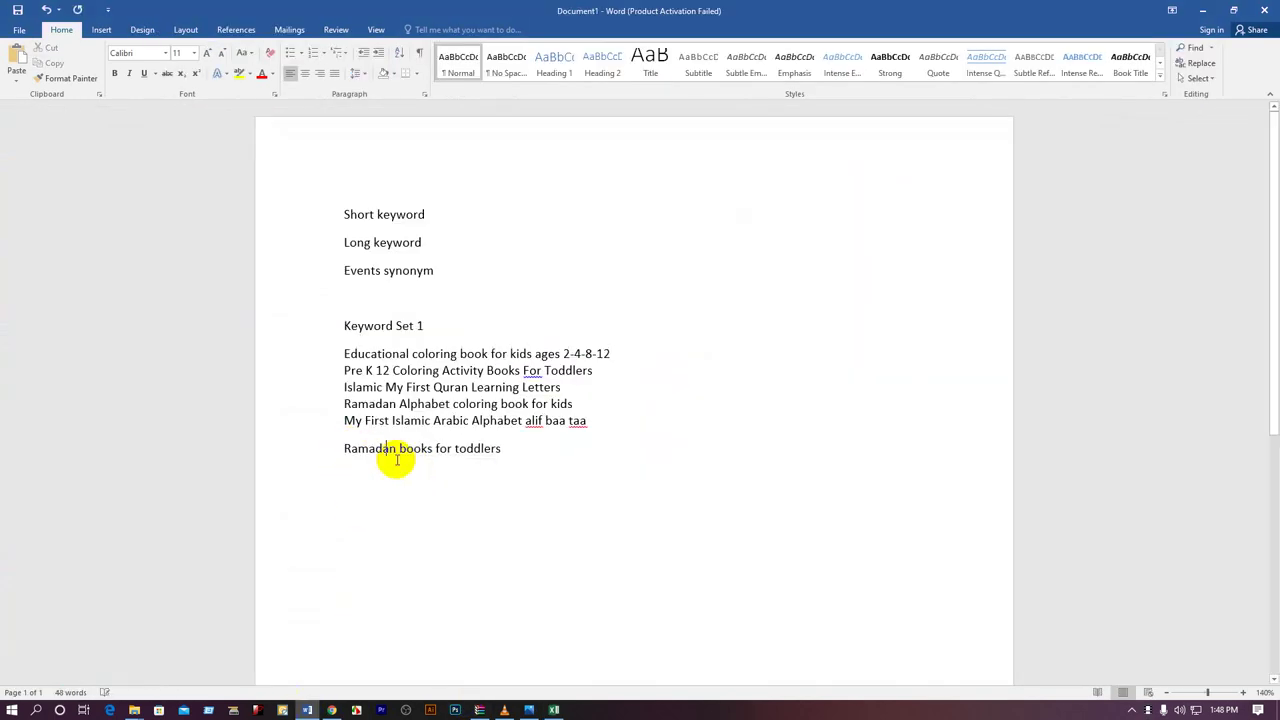
Step: Replace "Ramadan" in the sixth phrase with "Islamic Arabic Alphabet" copied from the fifth phrase
left_click_drag(395, 421, 500, 421)
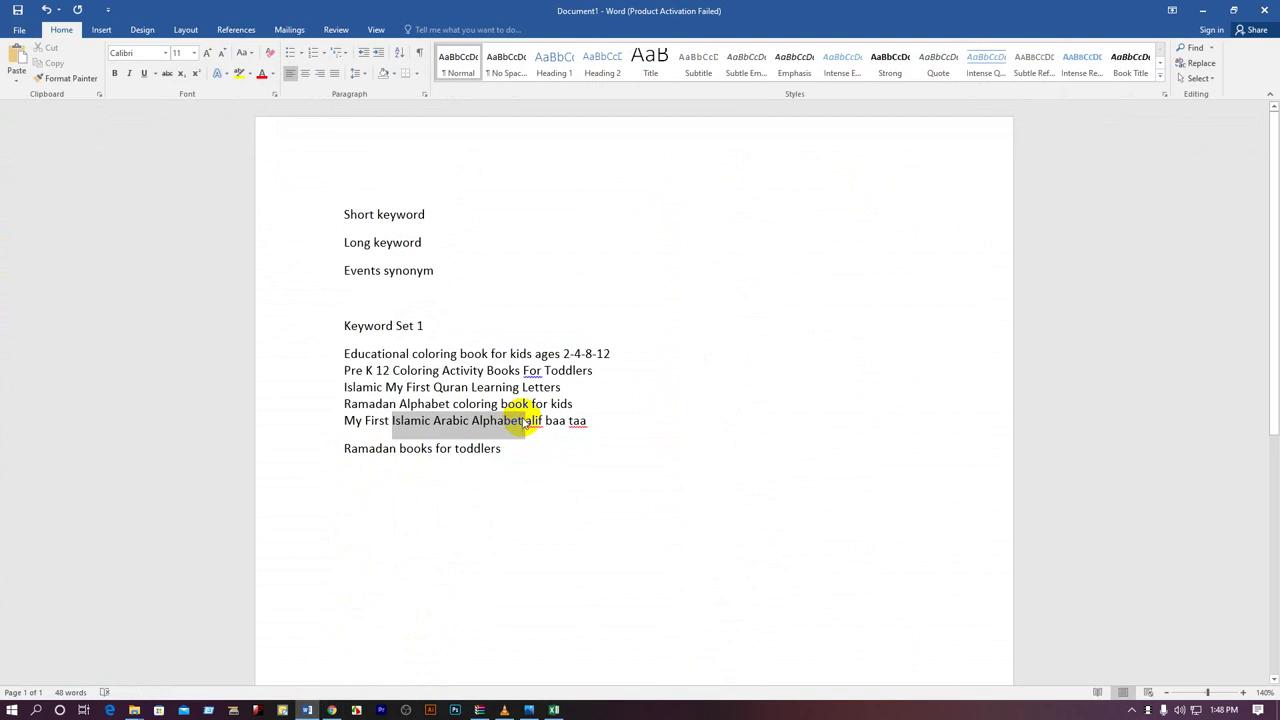
left_click_drag(398, 449, 329, 451)
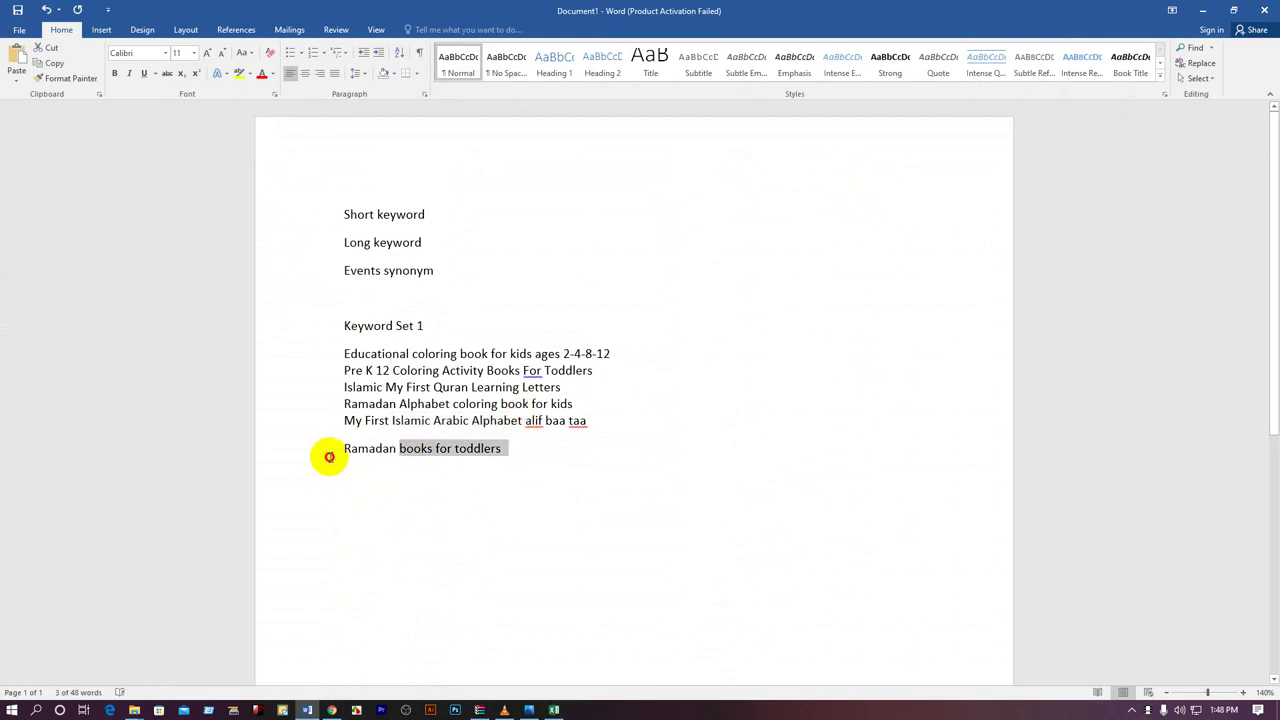
key("ctrl+v")
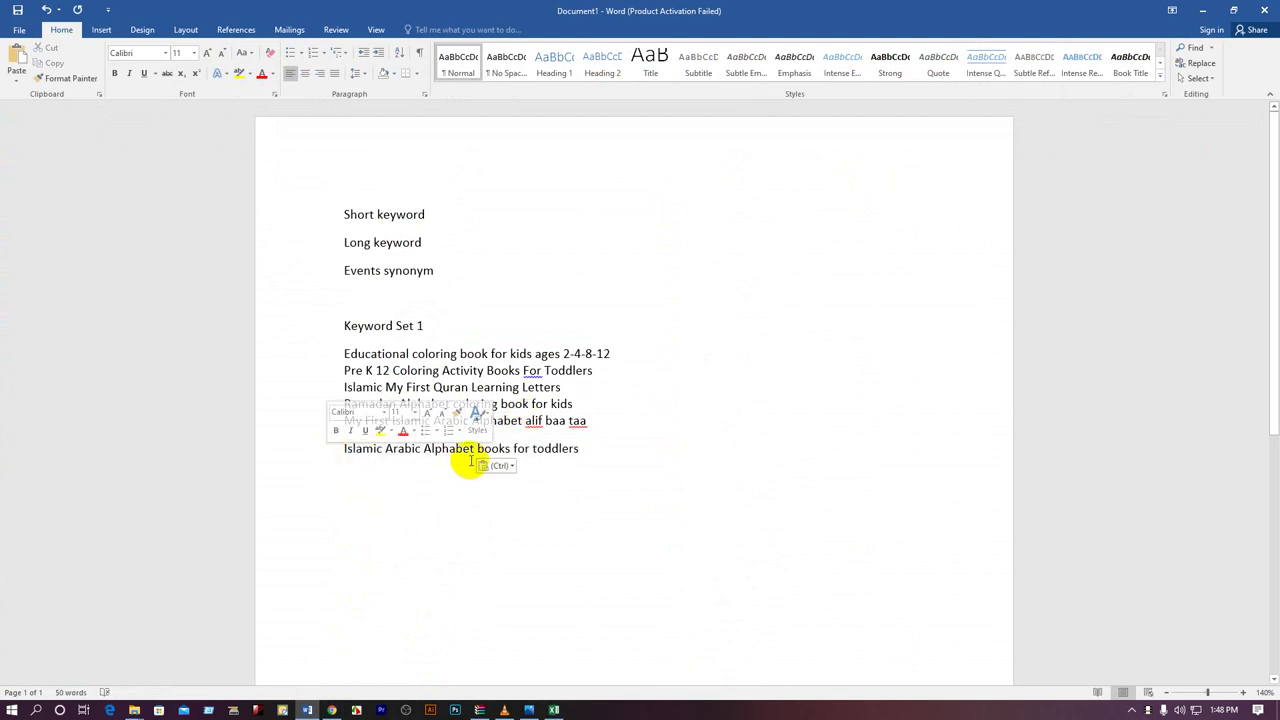
left_click(600, 424)
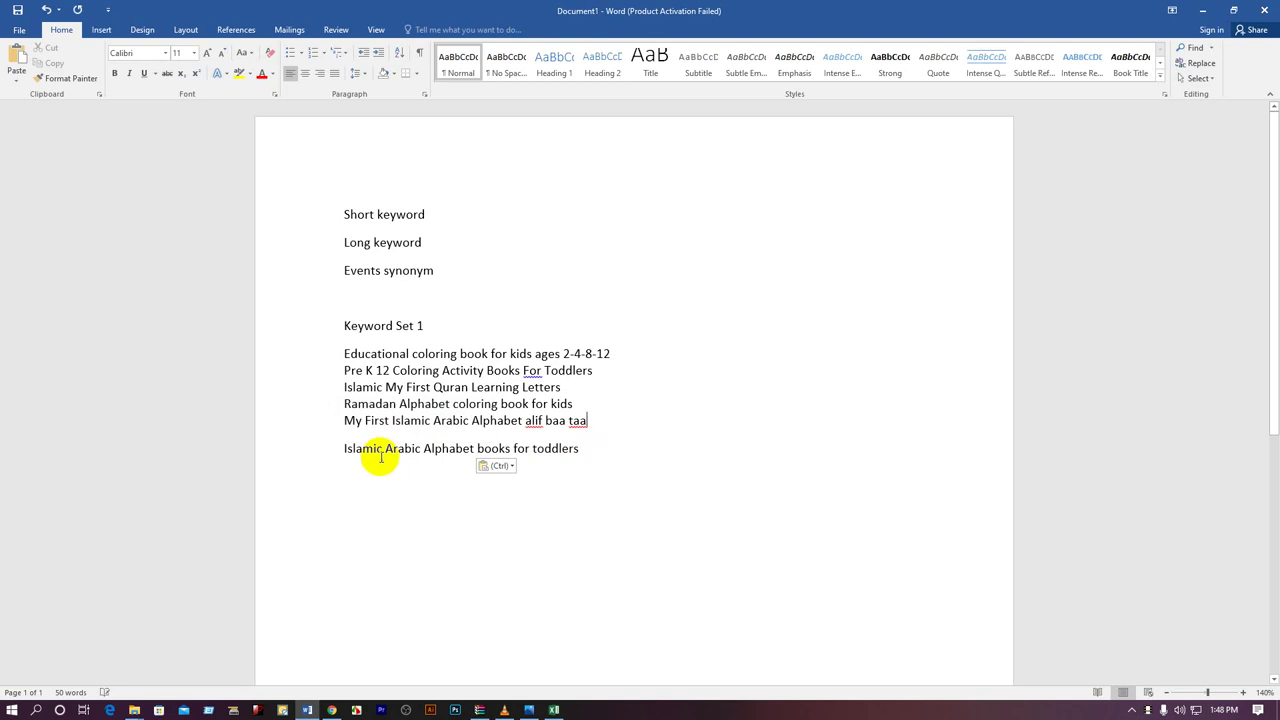
left_click(344, 448)
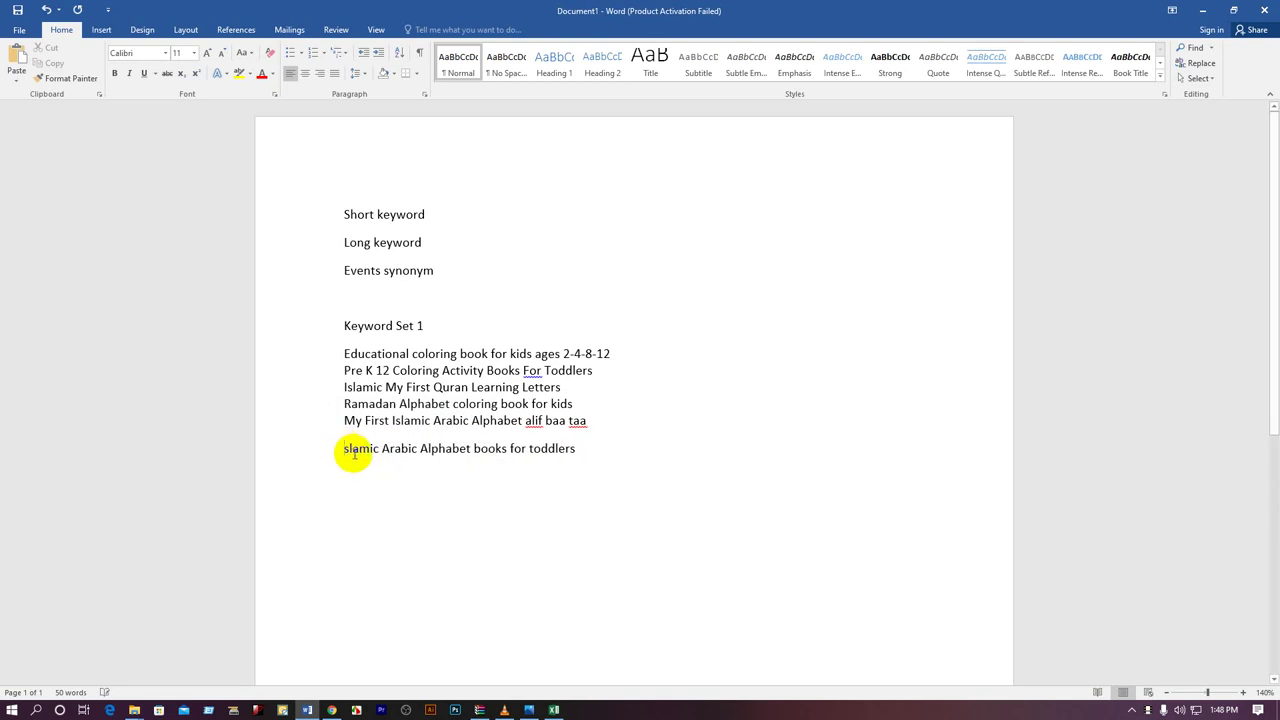
key("BackSpace")
key("Return")
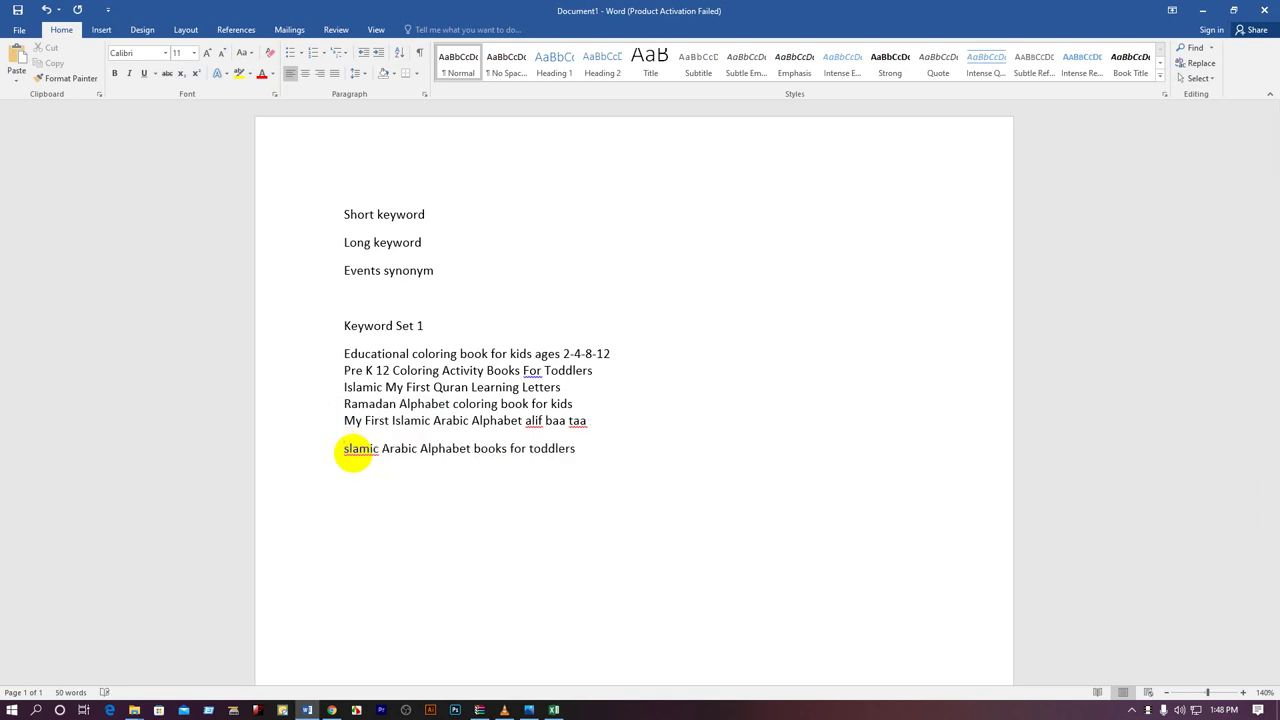
type("I")
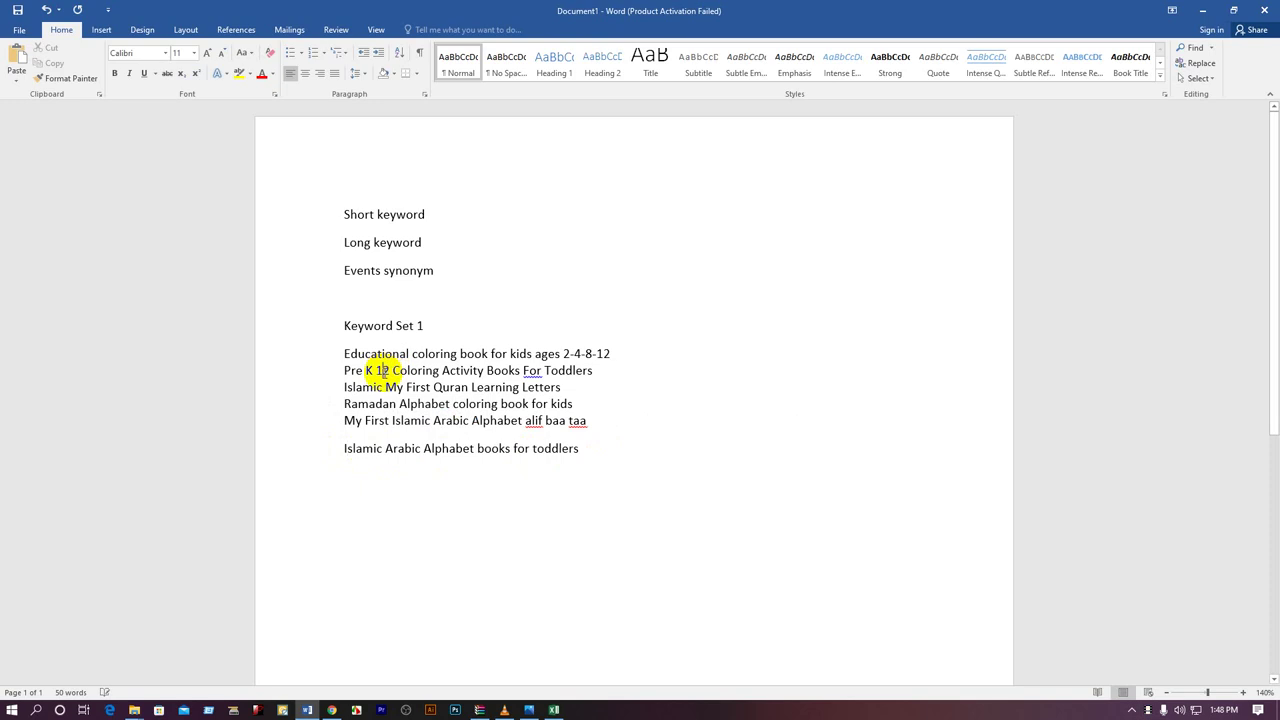
Step: Switch to Excel and copy the Arabic, Quran and alphabet book keywords in cells E19, E21, E22 and E25 through E28
left_click(553, 710)
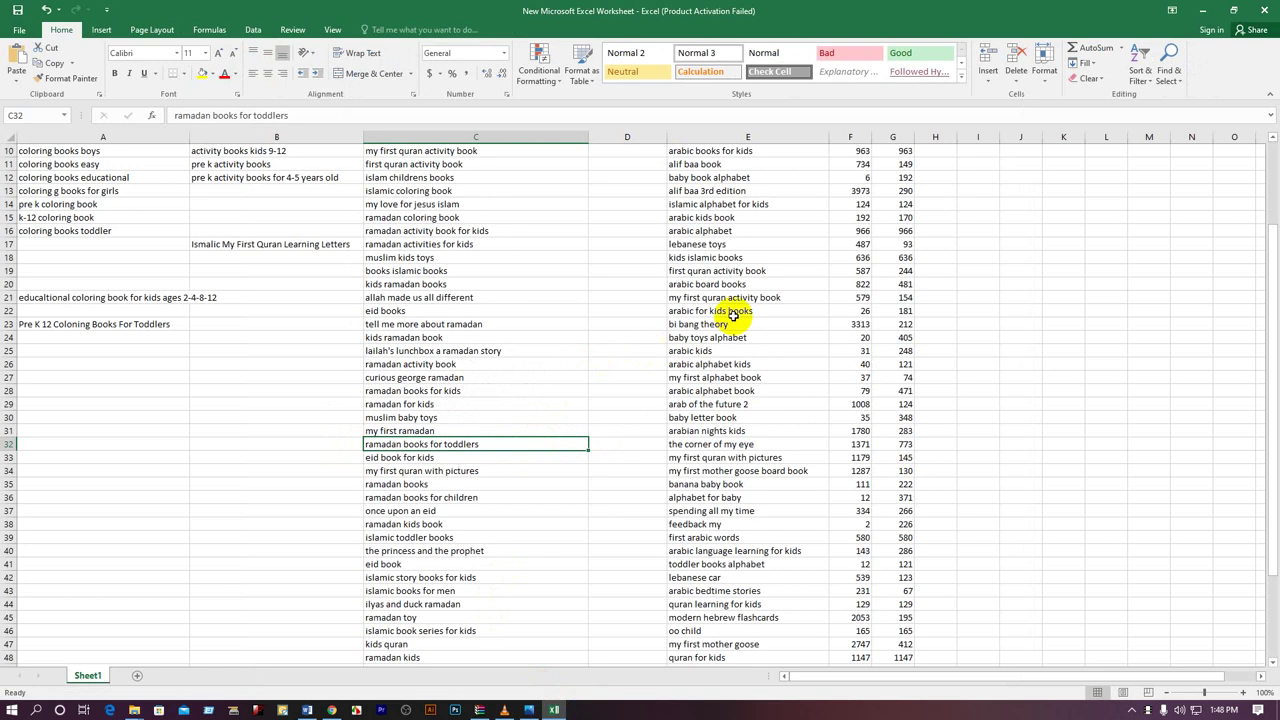
left_click(773, 351)
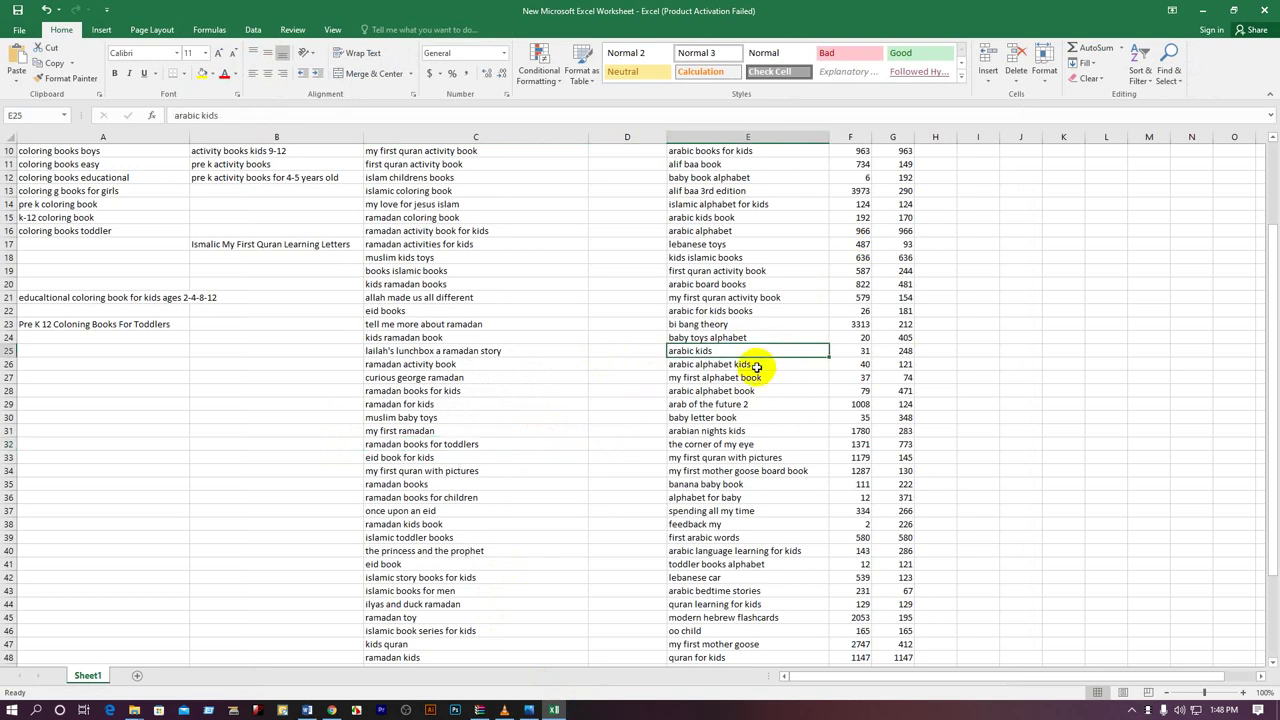
left_click(757, 367, "ctrl")
left_click(779, 378, "ctrl")
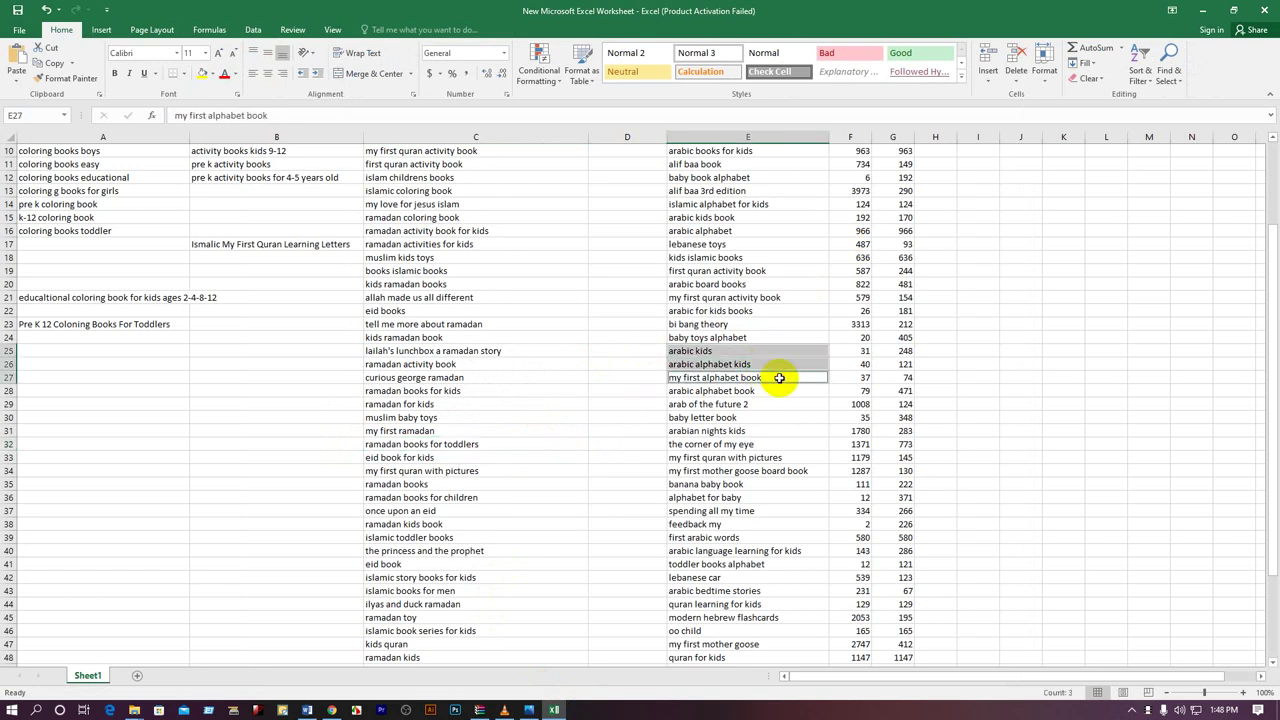
left_click(761, 392, "ctrl")
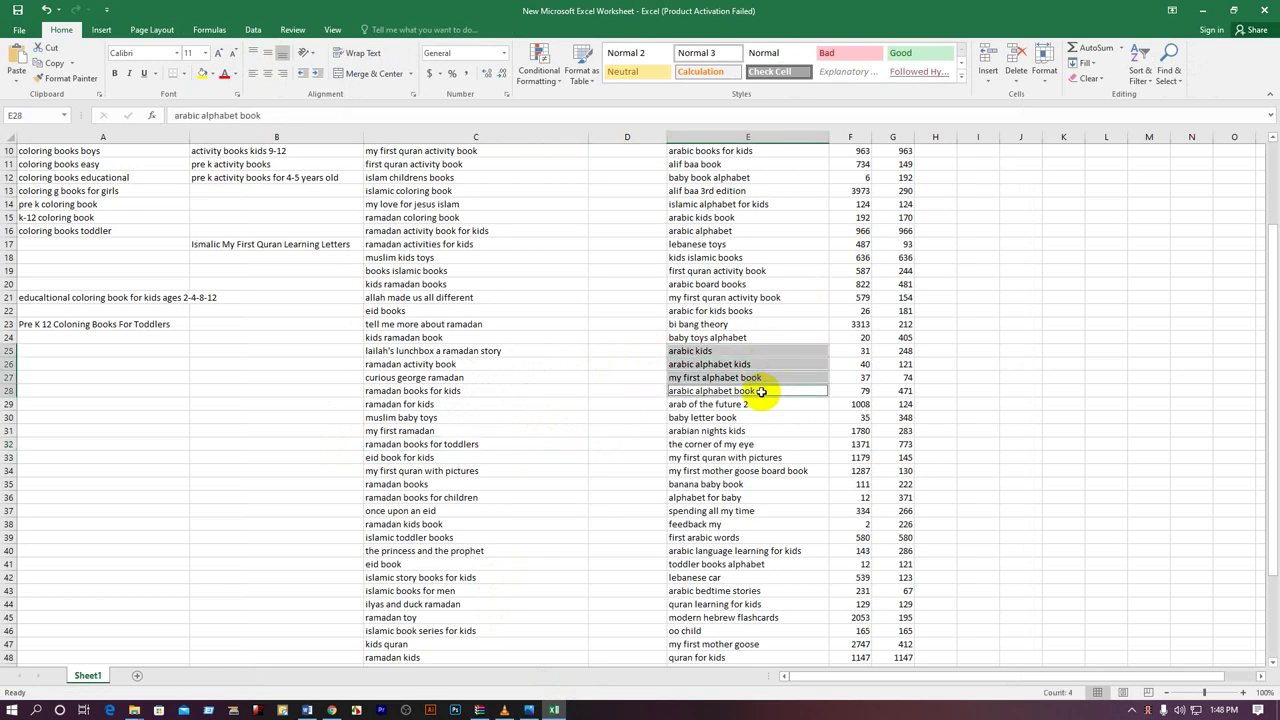
left_click(773, 309, "ctrl")
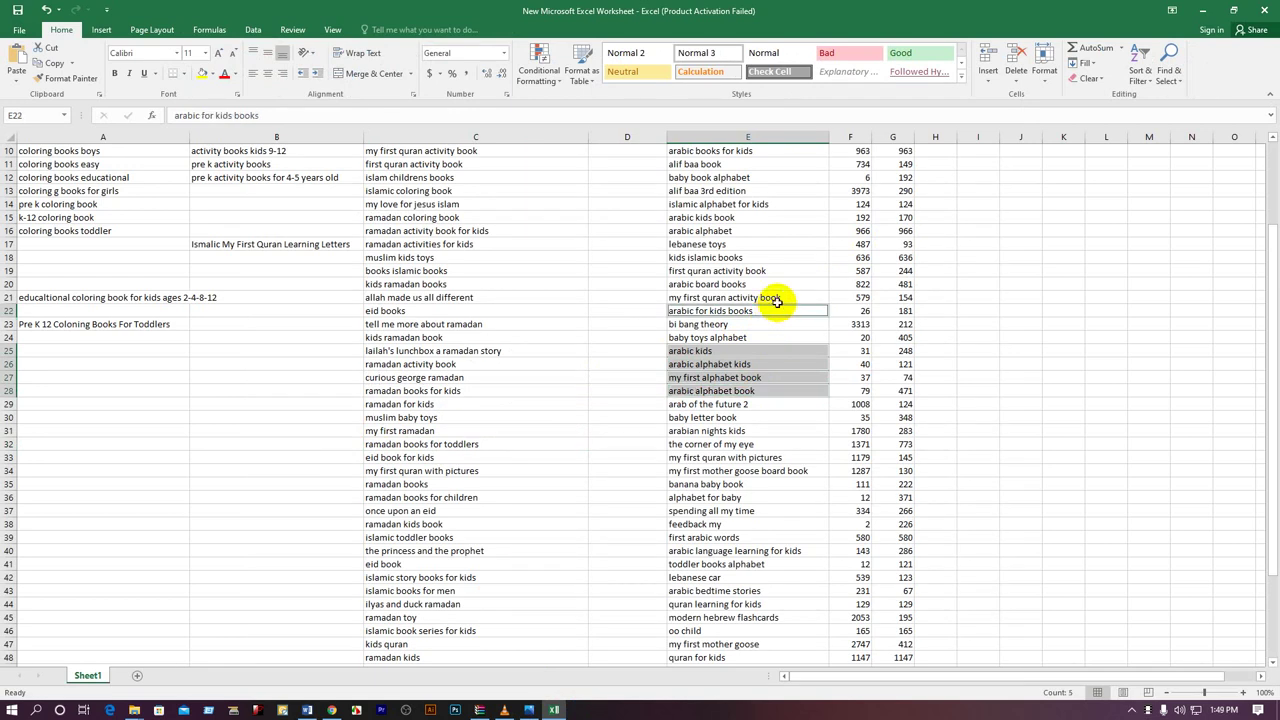
left_click(787, 297, "ctrl")
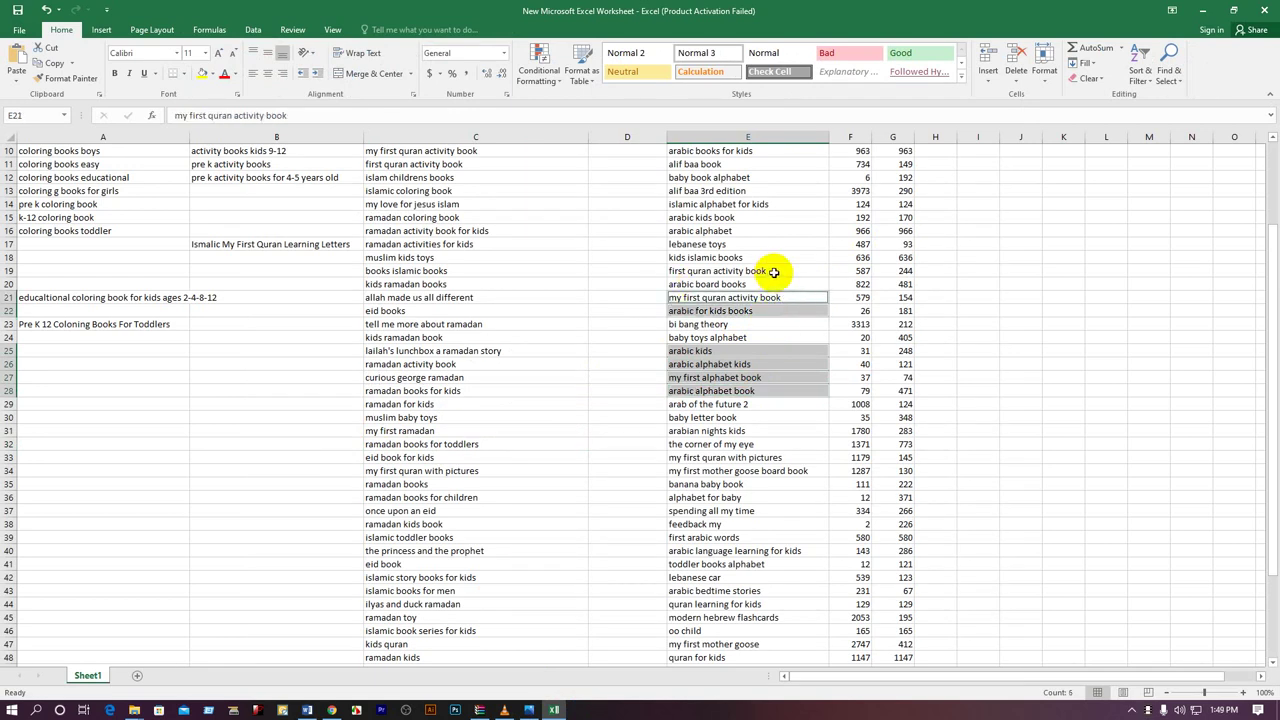
left_click(778, 270, "ctrl")
key("ctrl+c")
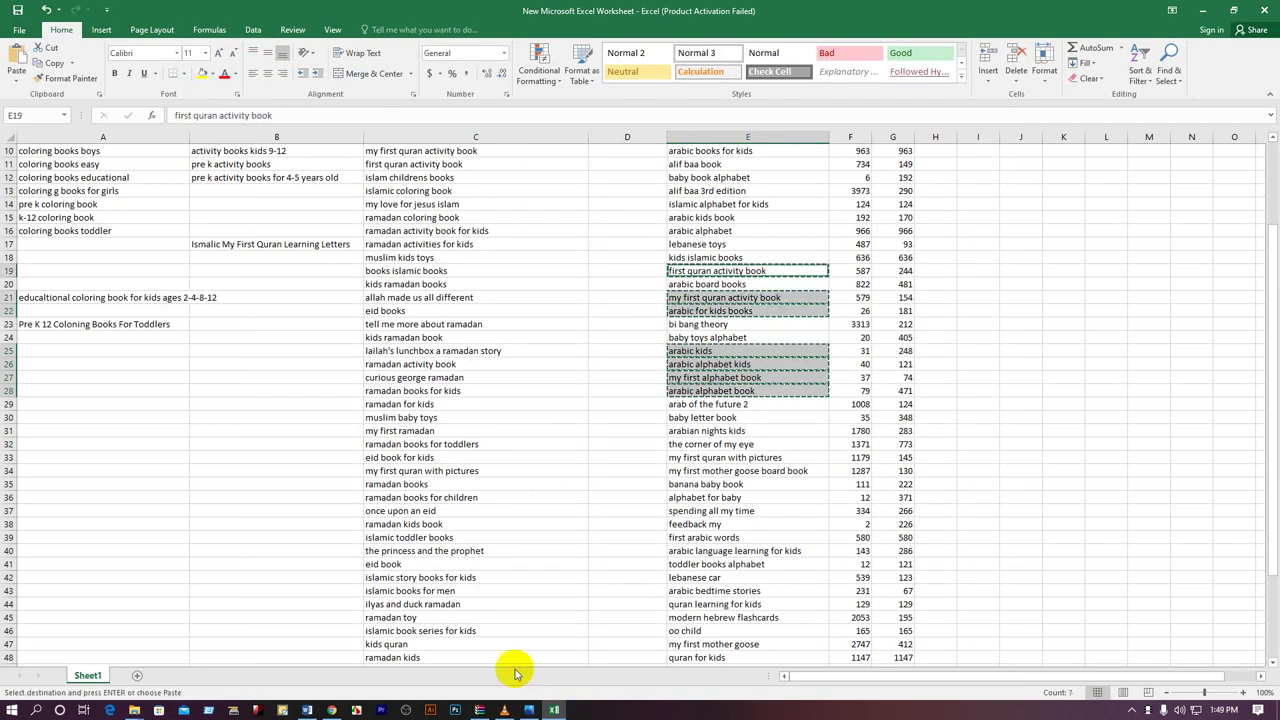
Step: Paste the copied Excel keywords into the Word document below "Islamic Arabic Alphabet books for toddlers"
mouse_move(555, 709)
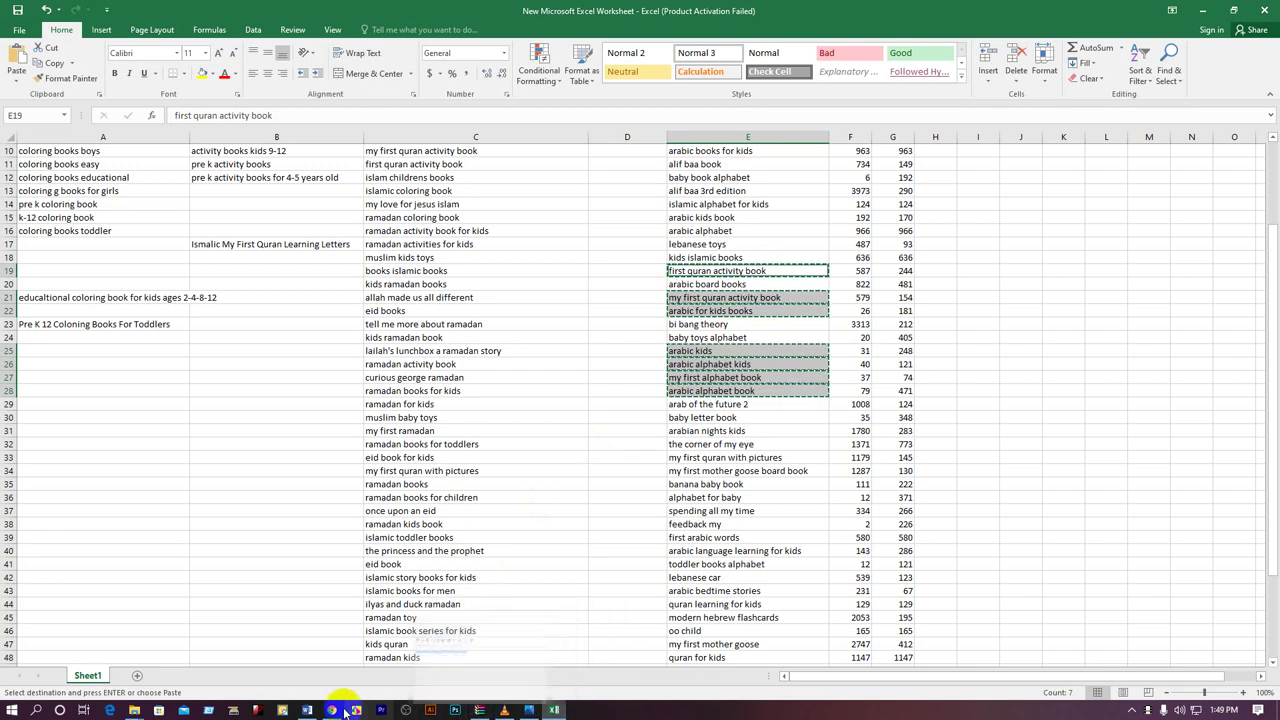
left_click(307, 709)
right_click(307, 709)
left_click(349, 480)
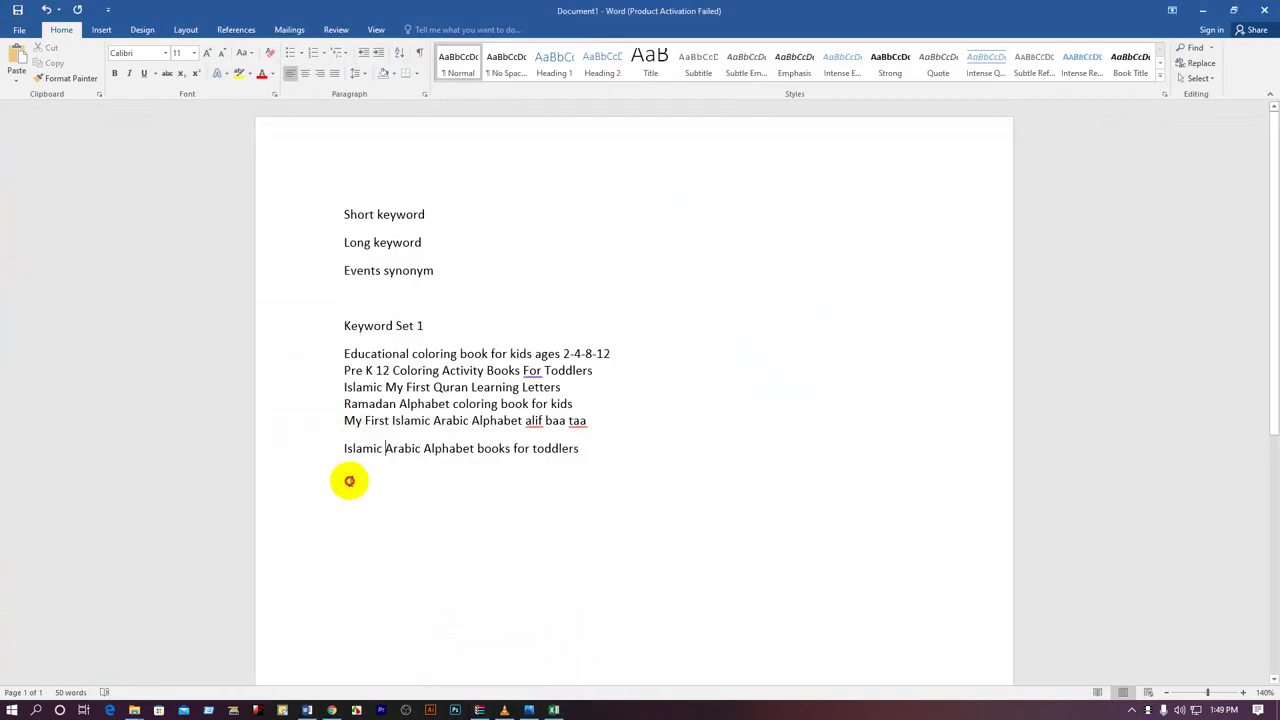
key("ctrl+v")
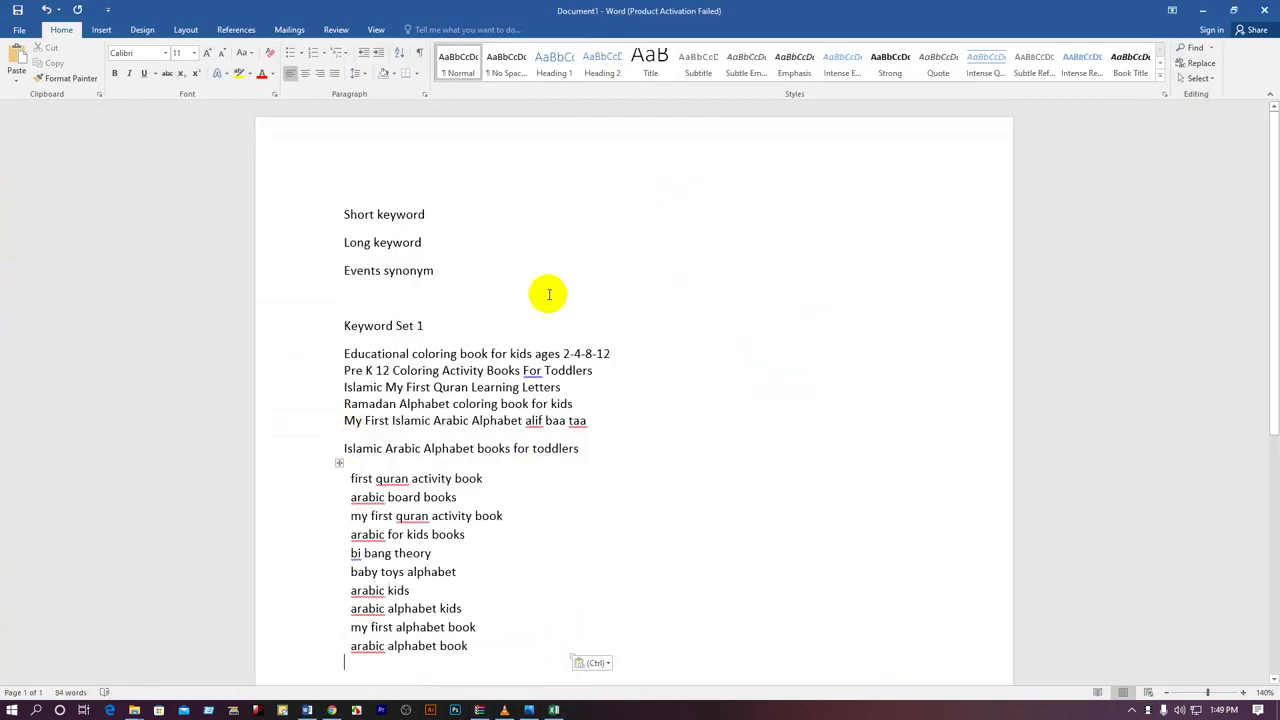
Step: Review the six combined phrases under Keyword Set 1 and the pasted keyword list below them
scroll(435, 212, "down", 2)
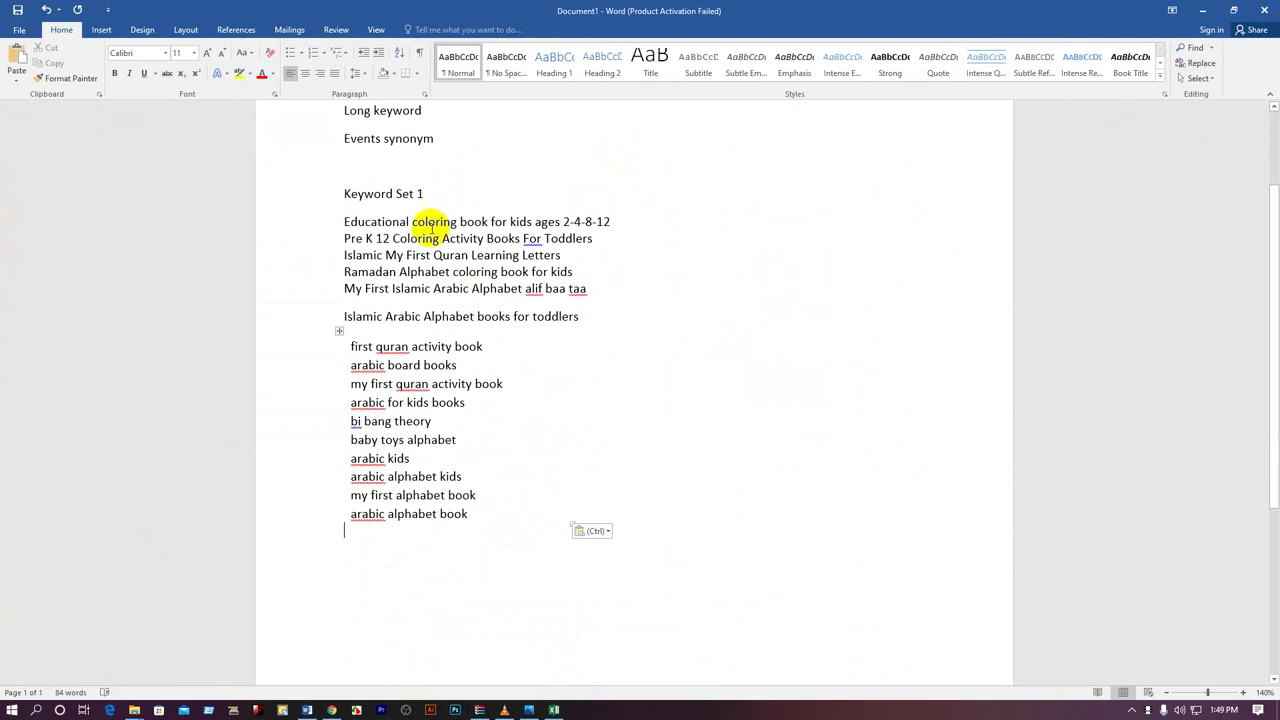
left_click_drag(588, 255, 283, 216)
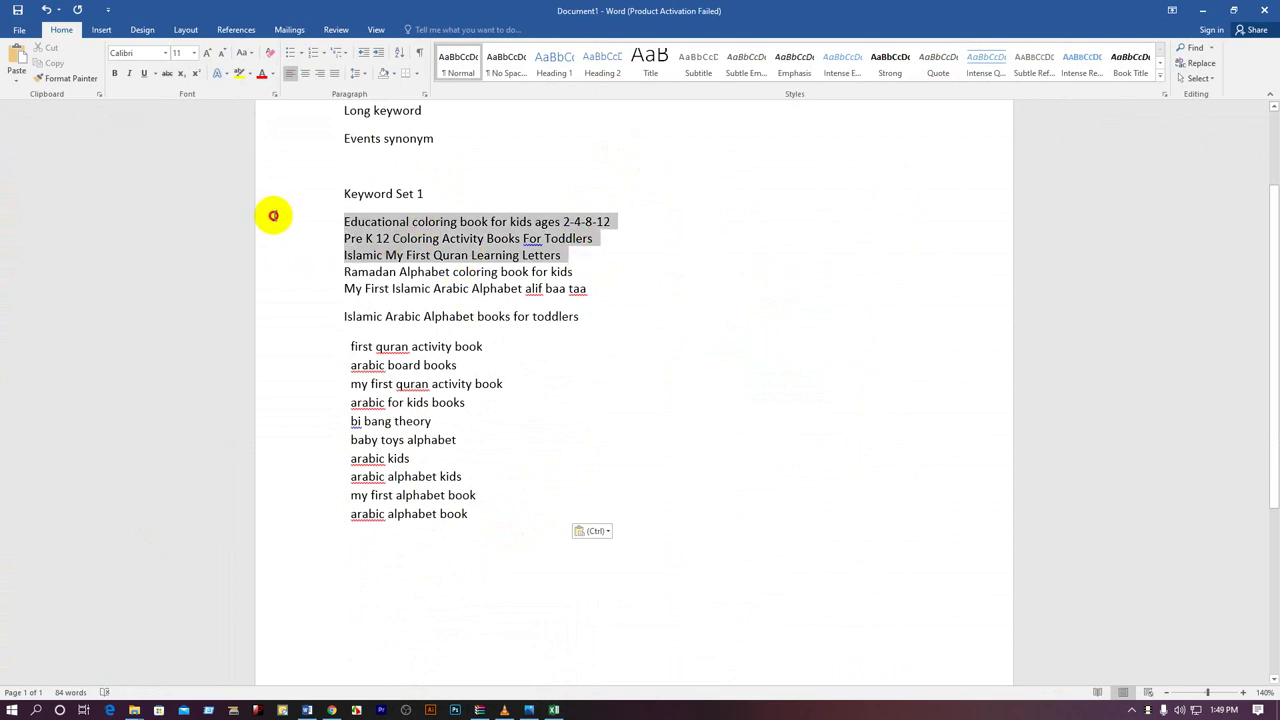
left_click(484, 255)
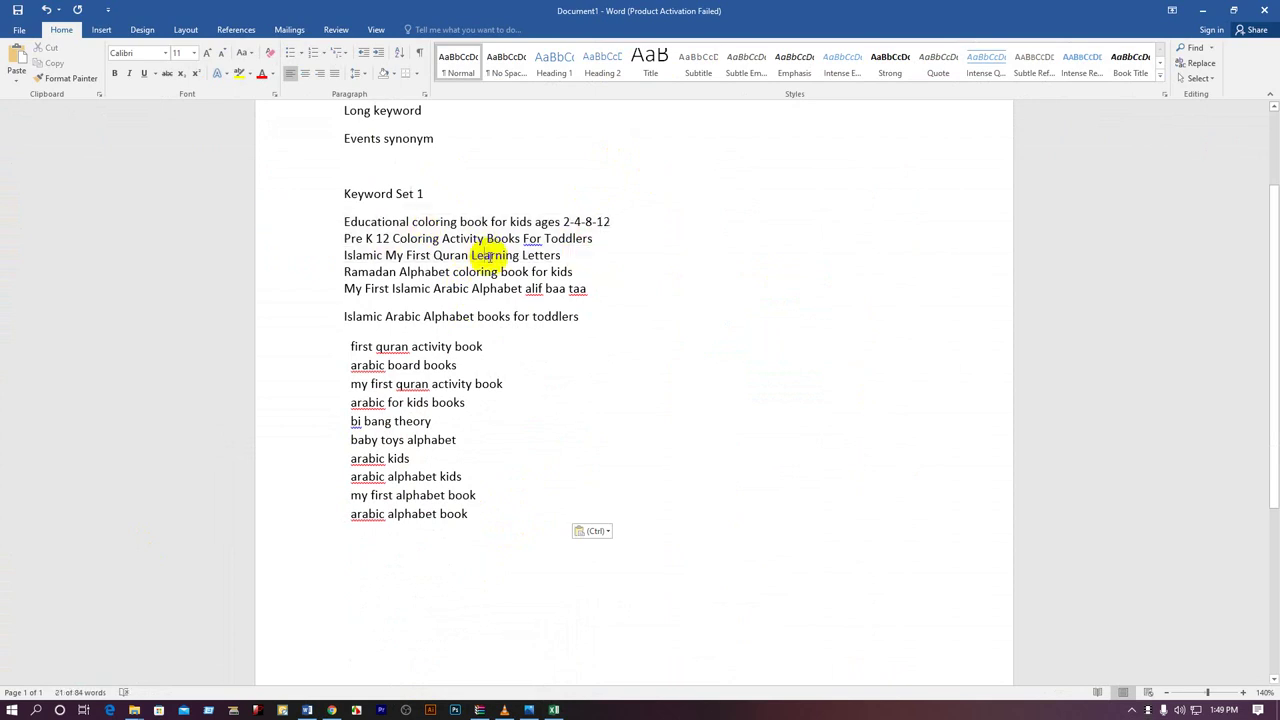
left_click_drag(593, 315, 329, 271)
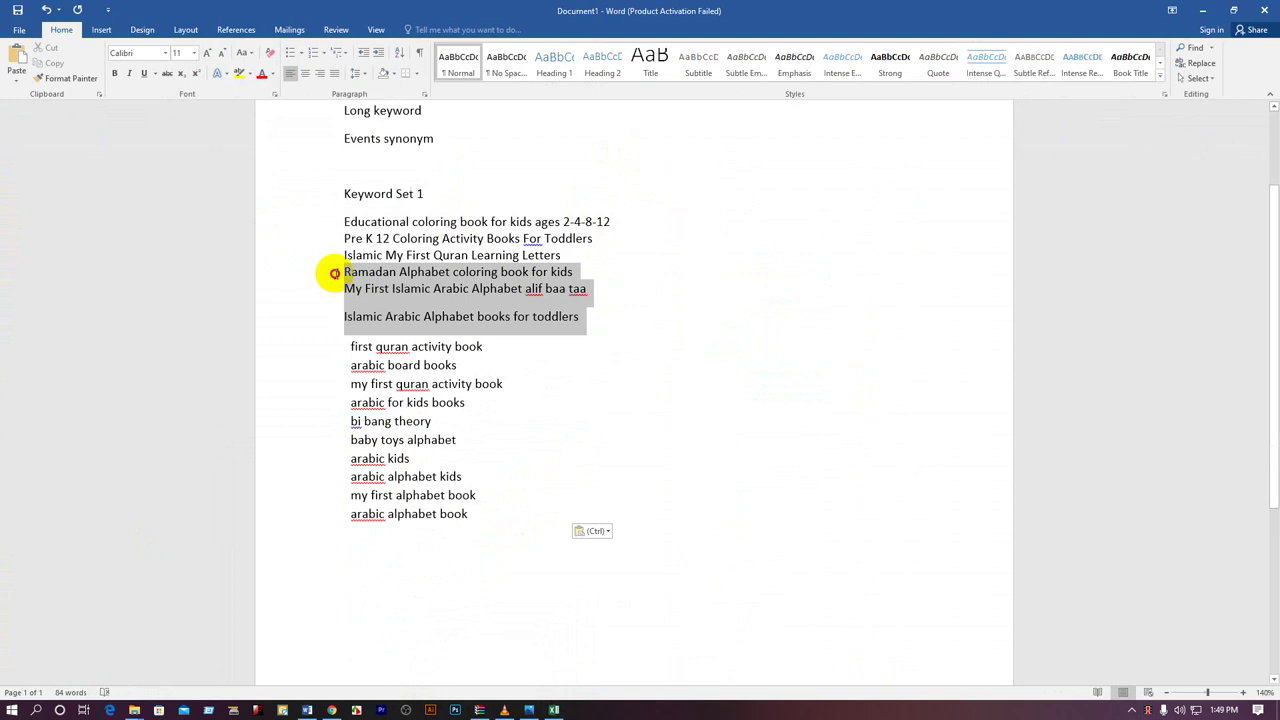
left_click(535, 476)
left_click_drag(516, 530, 283, 354)
left_click(803, 457)
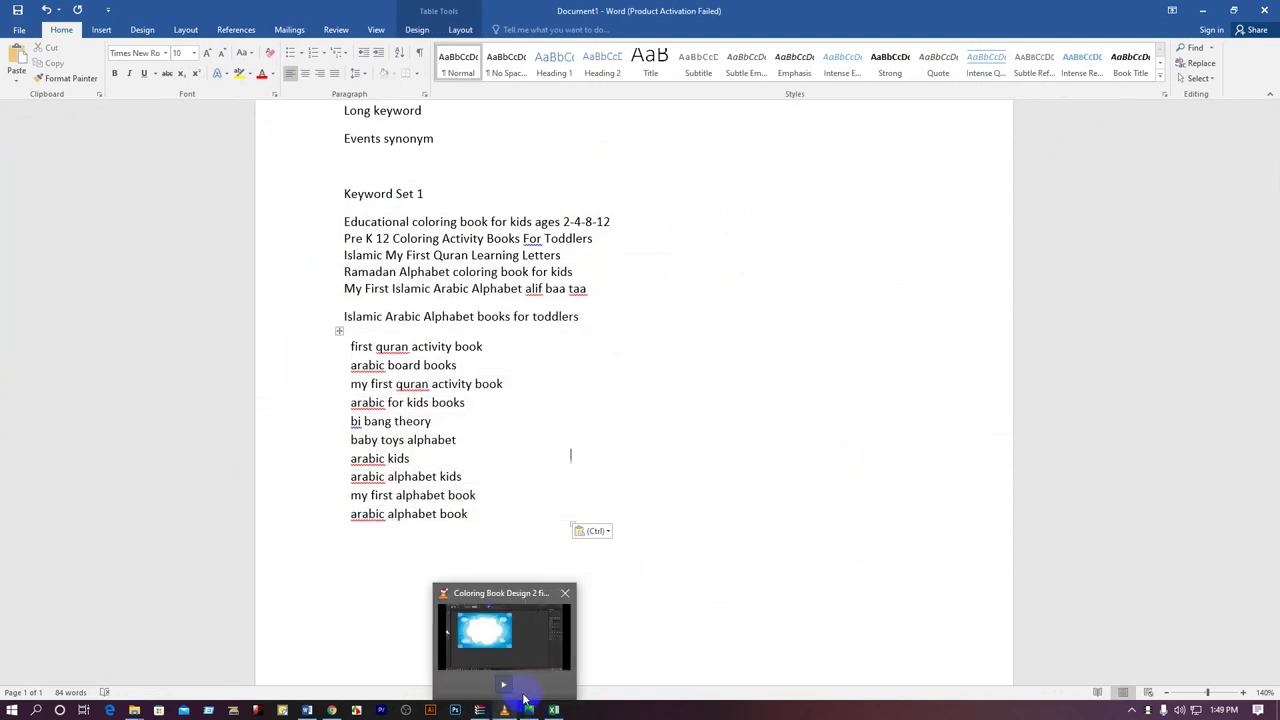
Step: Switch to Excel and copy the Arabic and Quran learning keywords in cells E4, E39, E40, E44 and E51
left_click(507, 700)
left_click(766, 471)
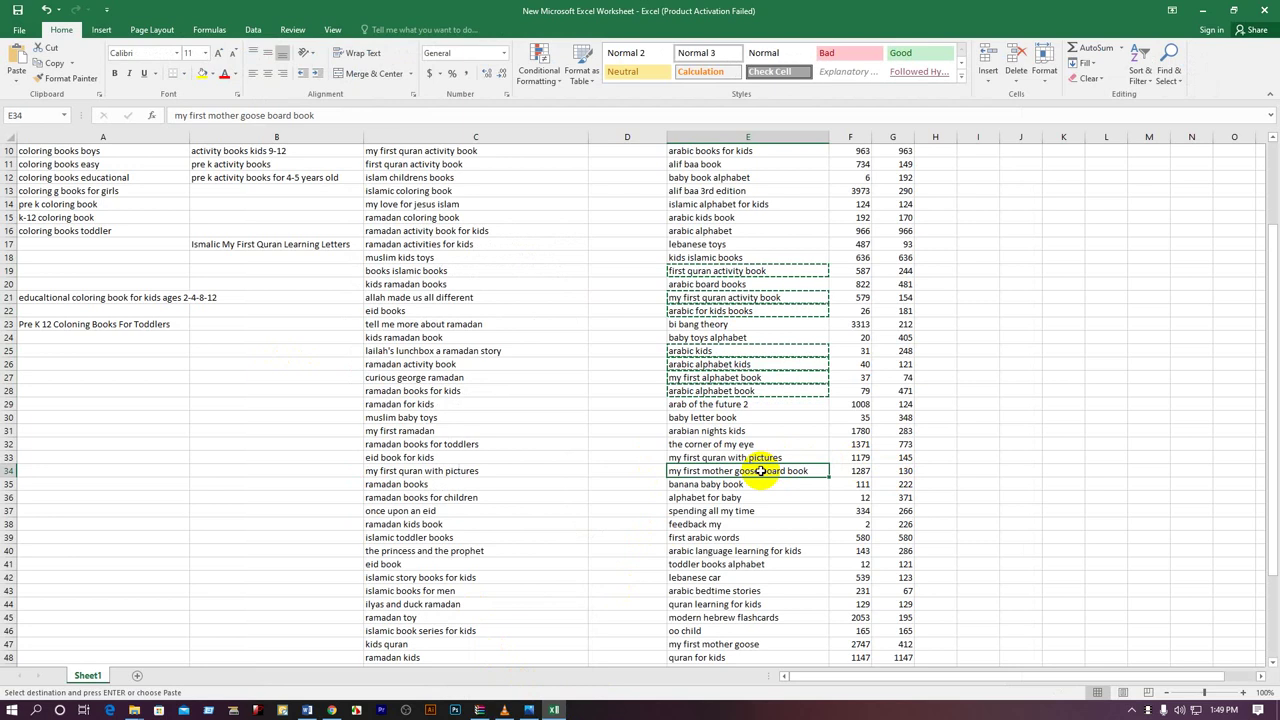
scroll(767, 482, "down", 1)
left_click(757, 498)
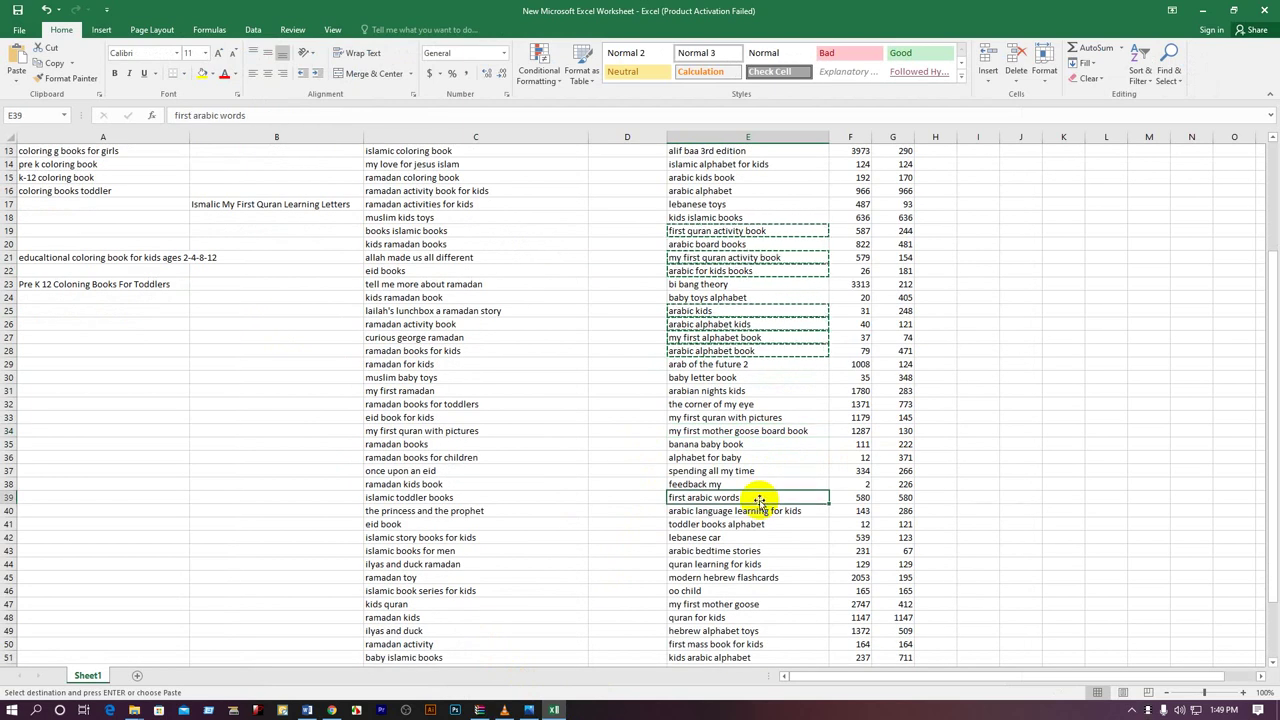
left_click(800, 512, "ctrl")
scroll(785, 515, "down", 5)
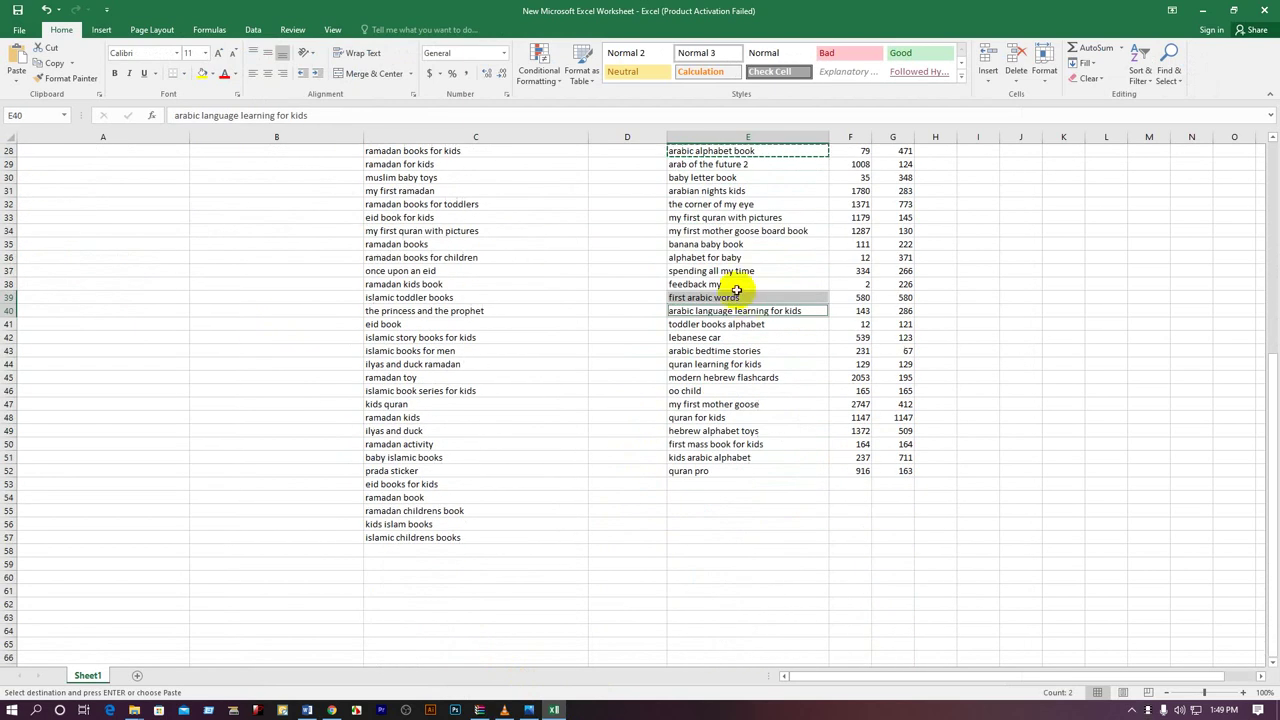
left_click(761, 364, "ctrl")
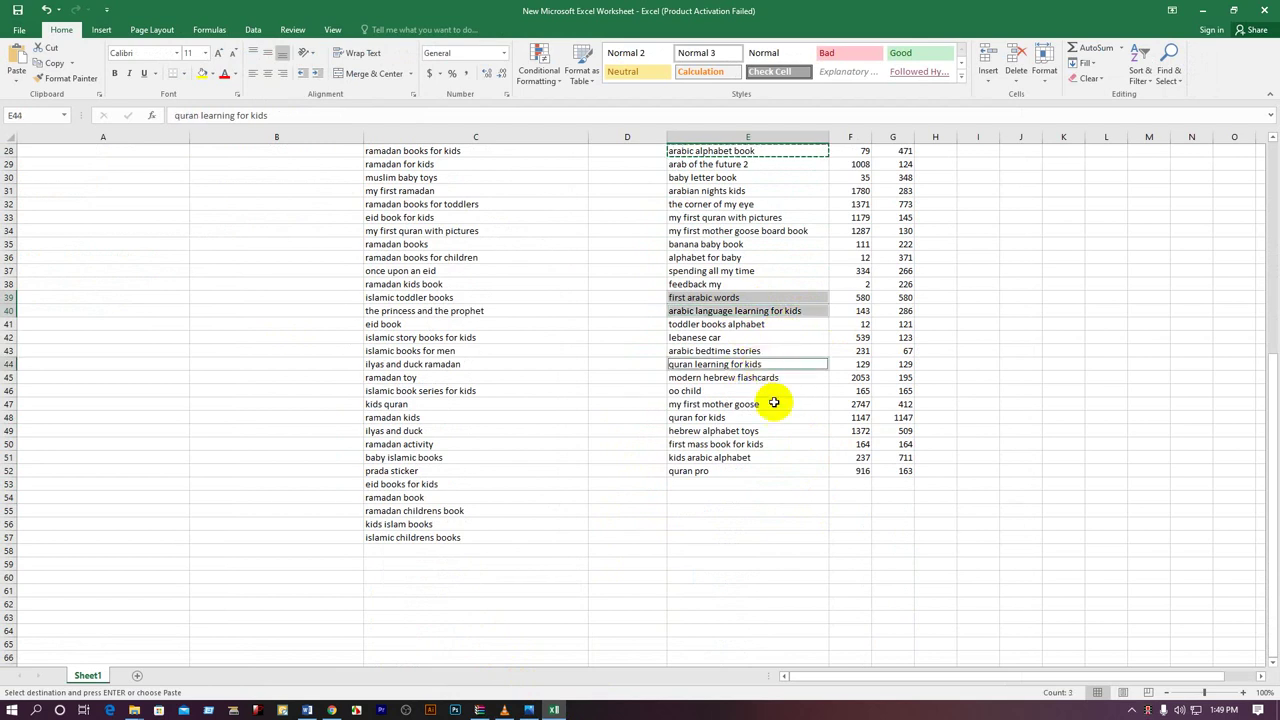
left_click(767, 458, "ctrl")
scroll(764, 450, "up", 9)
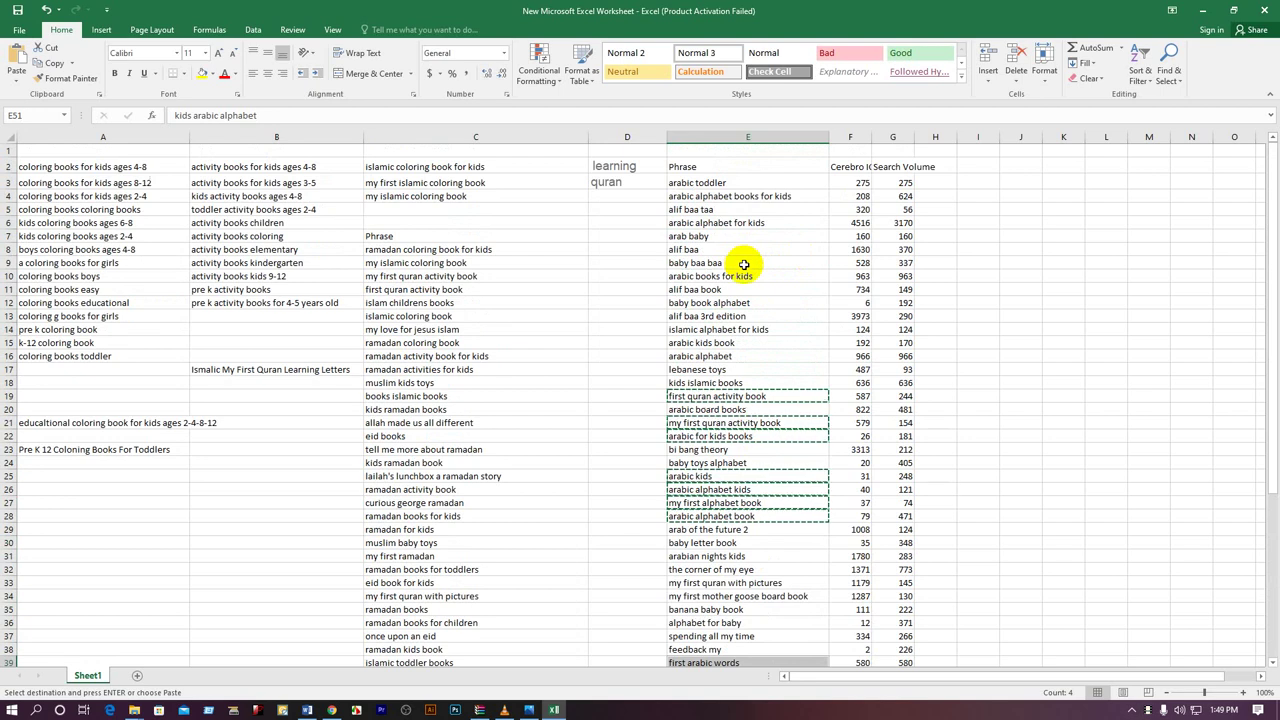
left_click(780, 197, "ctrl")
scroll(460, 450, "down", 10)
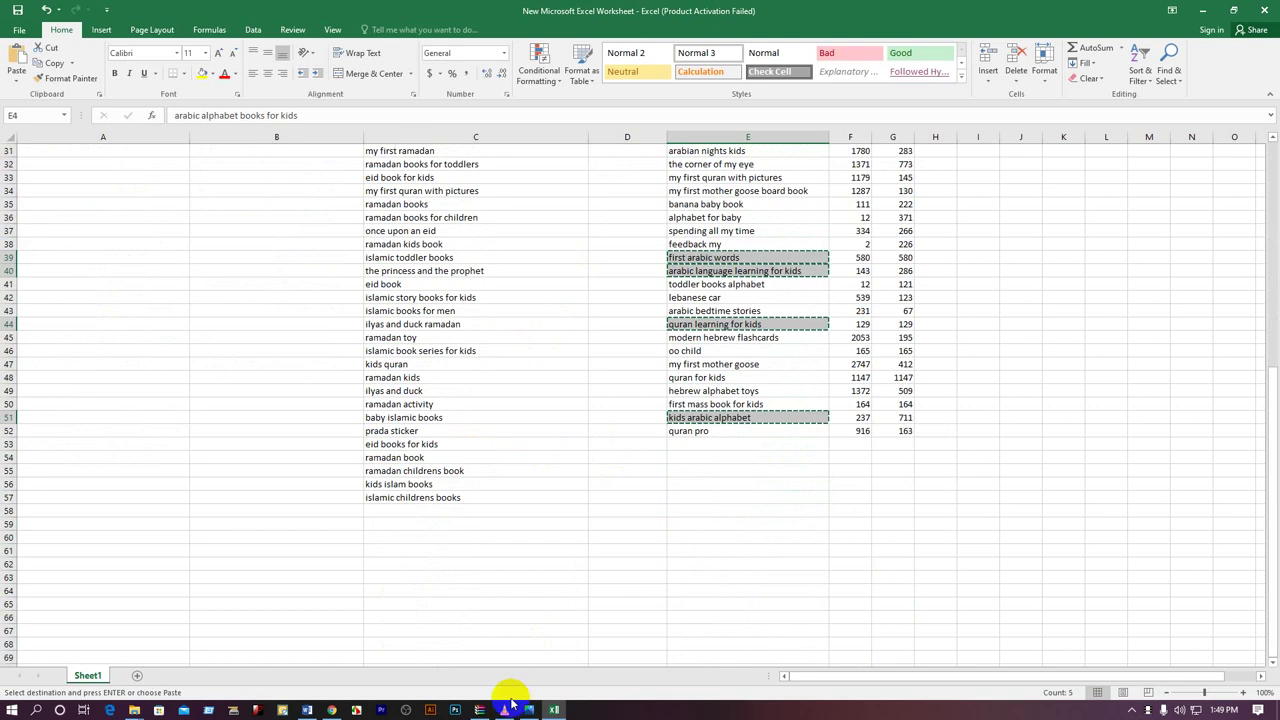
Step: Switch to Word and paste the copied Arabic and Quran learning keywords inside the existing keyword table below the combined phrases
mouse_move(316, 708)
left_click(314, 684)
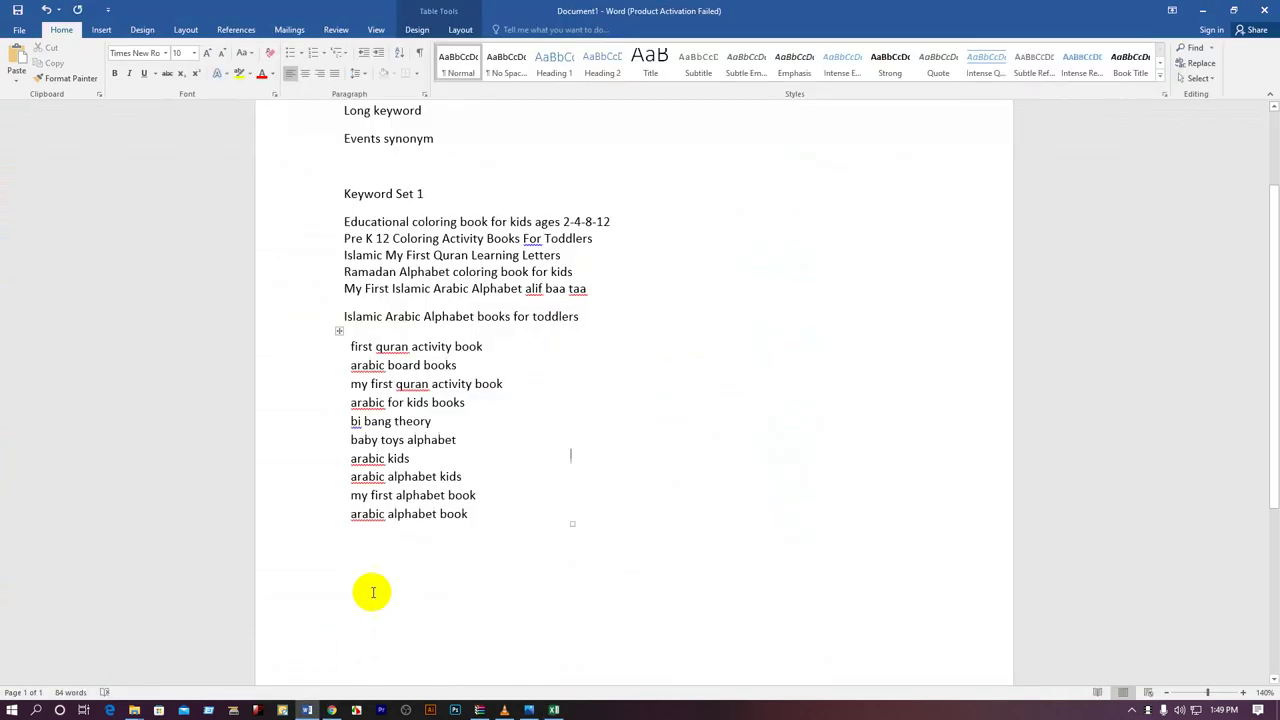
key("ctrl+v")
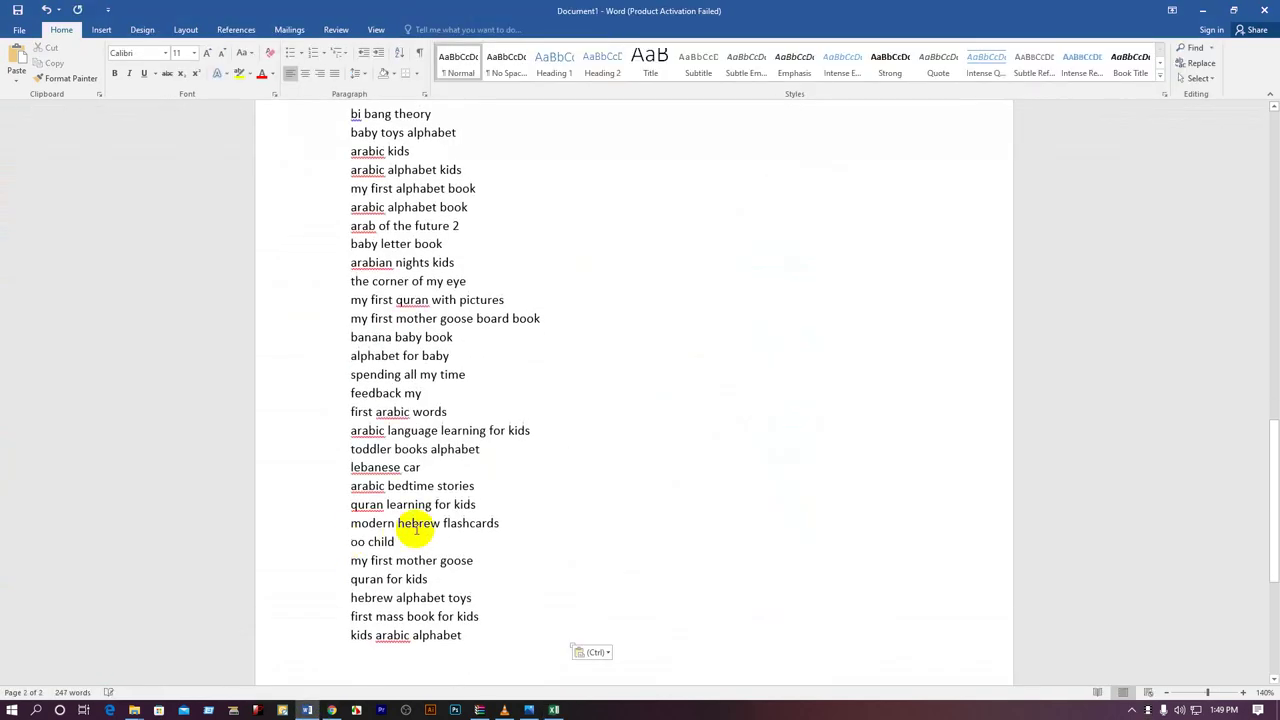
scroll(428, 523, "up", 5)
scroll(495, 527, "down", 5)
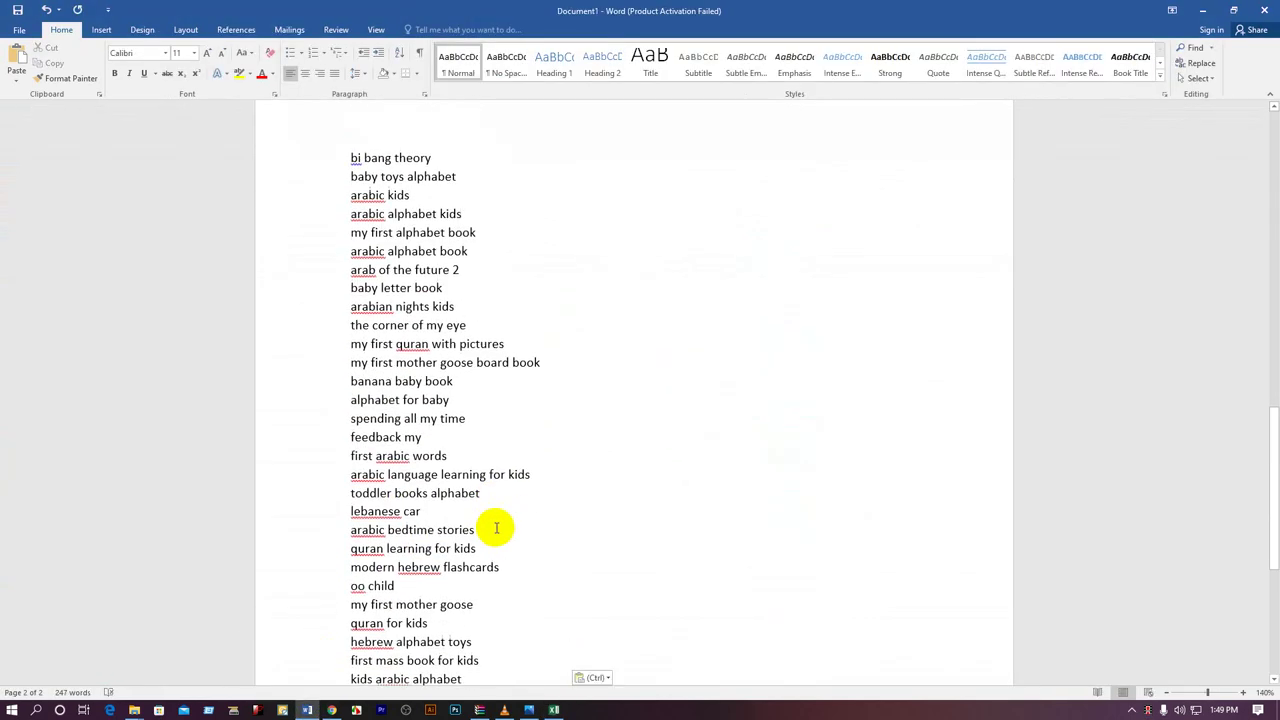
Step: Switch to Excel and copy the still selected keyword cells E4, E39, E40, E44 and E51 again
left_click(553, 710)
right_click(755, 268)
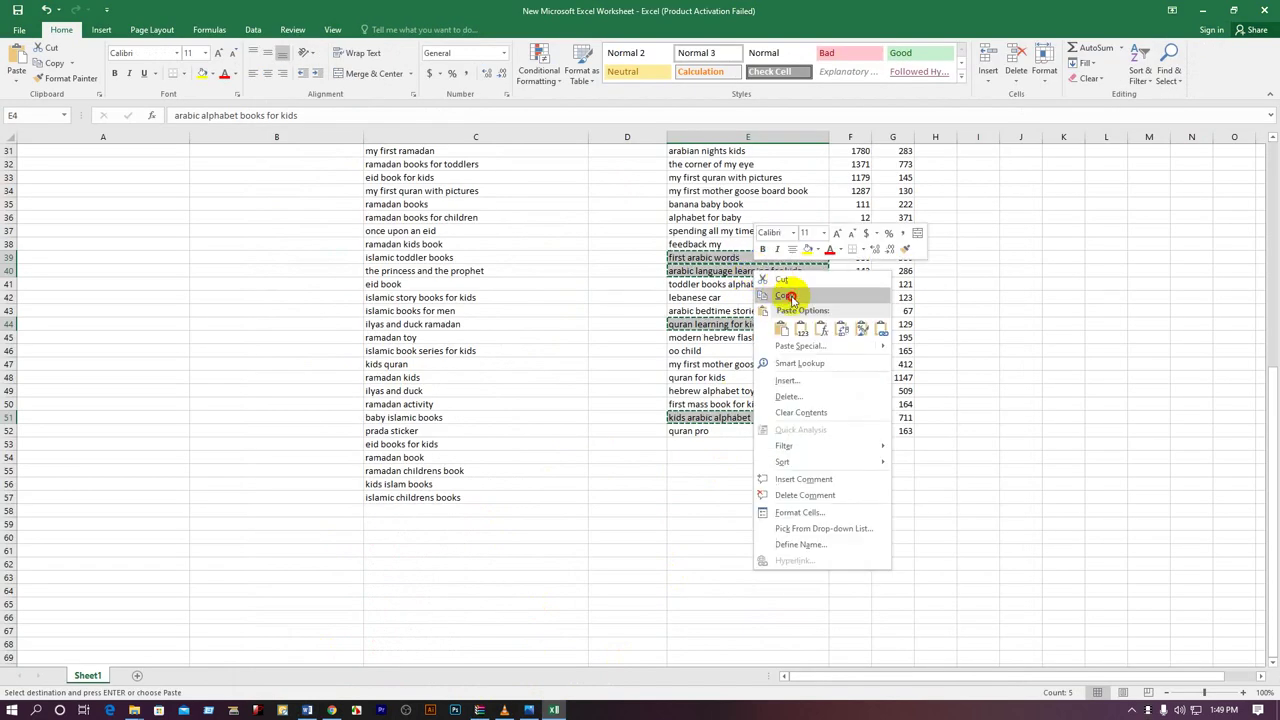
left_click(787, 290)
right_click(753, 192)
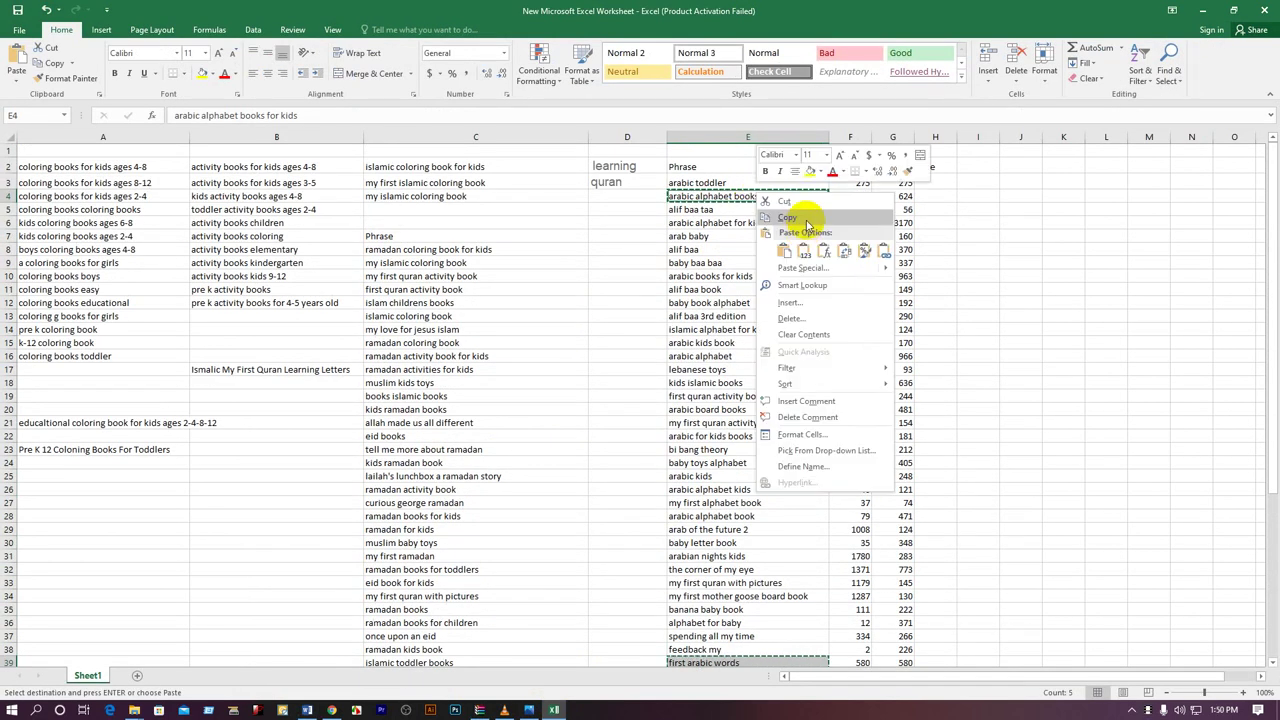
key("Escape")
Step: Switch back to Word, check the pasted keyword list and undo the last paste
left_click(307, 710)
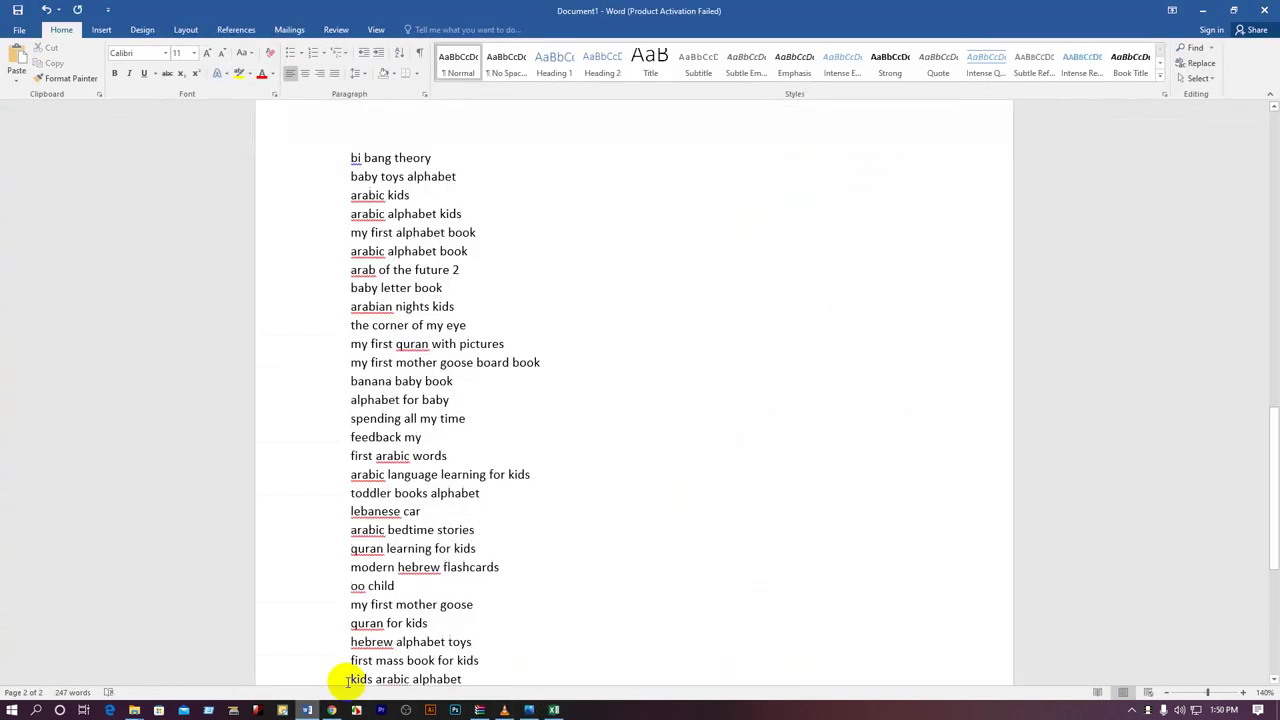
scroll(600, 494, "down", 1)
scroll(604, 495, "up", 3)
scroll(604, 495, "up", 10)
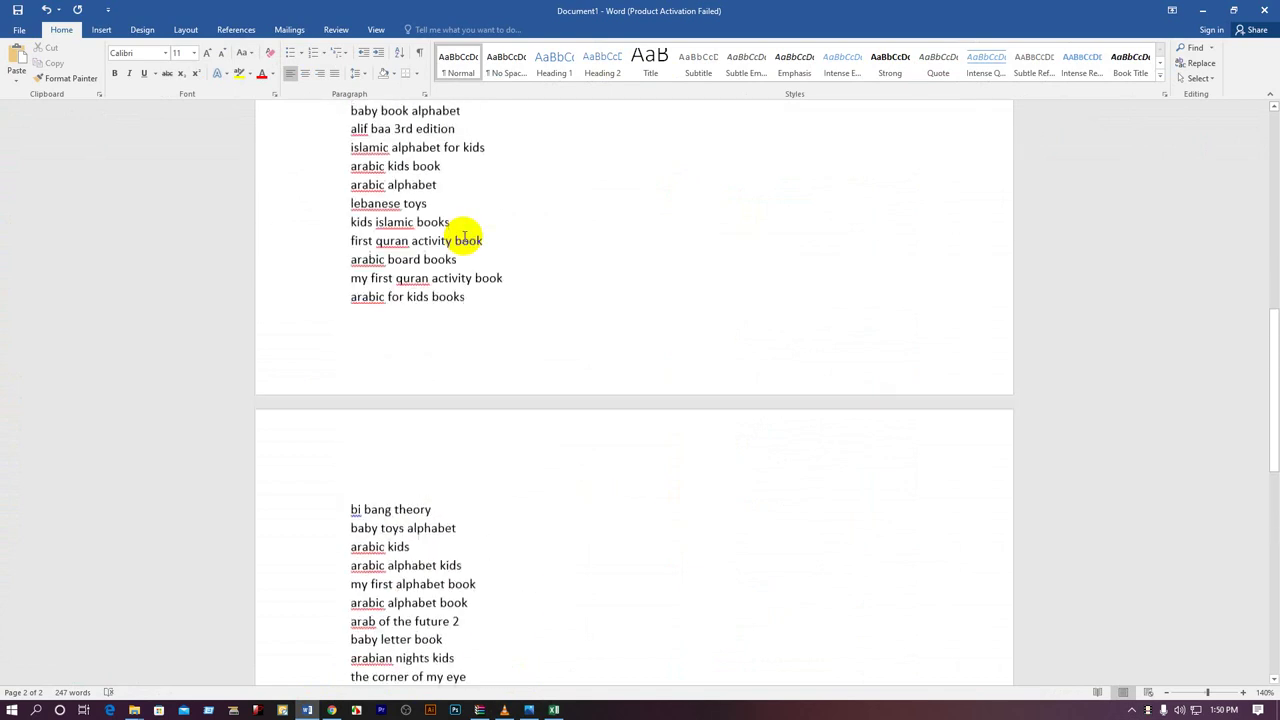
scroll(482, 290, "up", 3)
key("ctrl+z")
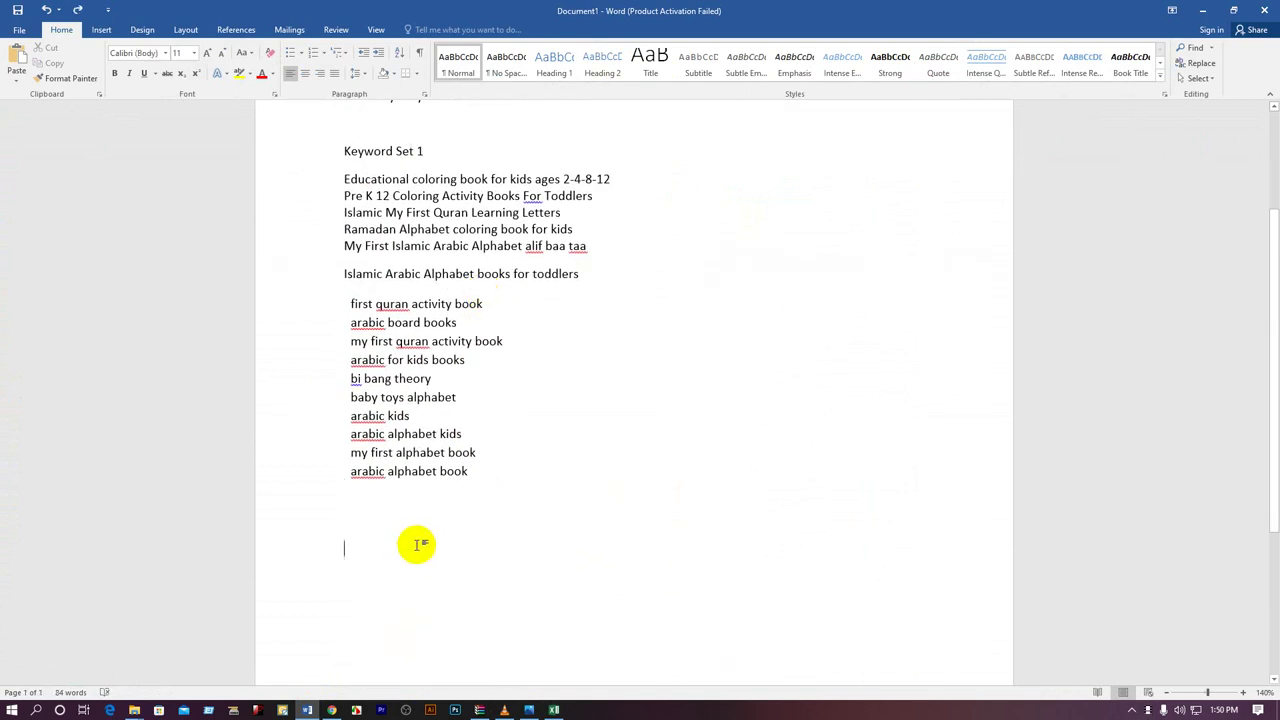
Step: Paste the copied Excel keywords on the empty line below the keyword table and review the list up to Keyword Set 1
key("ctrl+y")
scroll(405, 535, "up", 5)
scroll(520, 510, "down", 3)
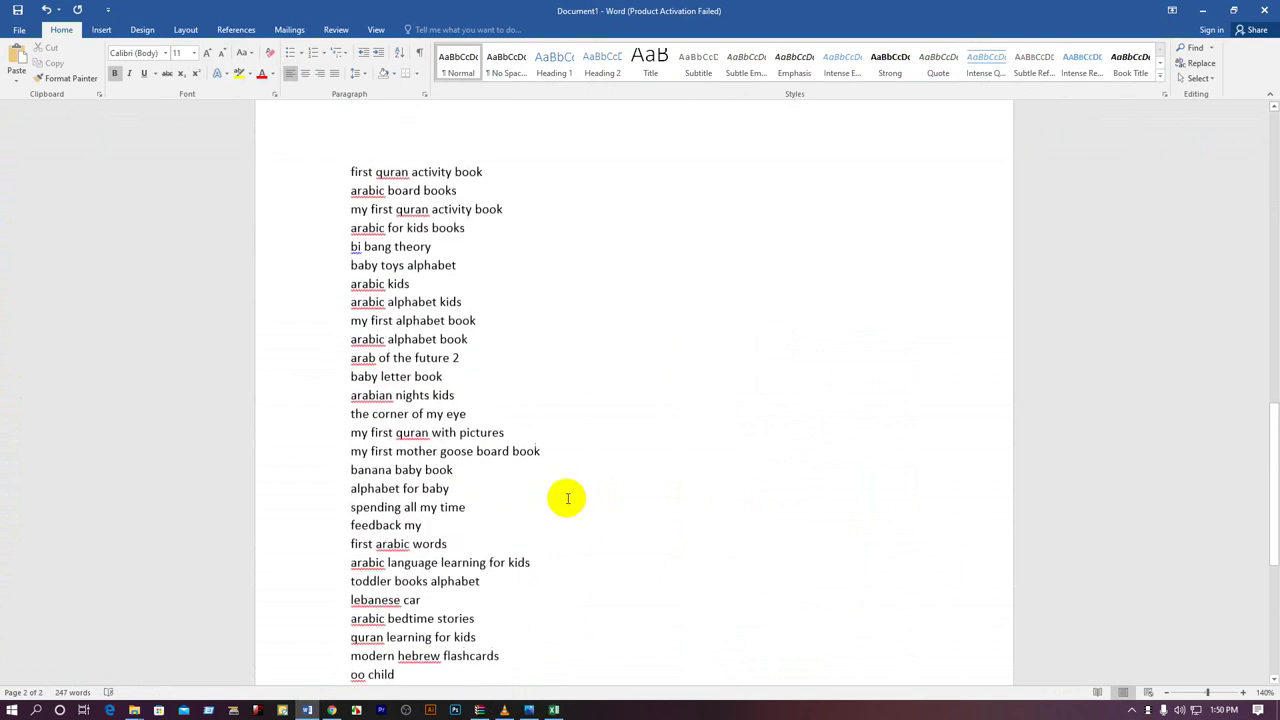
scroll(565, 505, "down", 2)
scroll(563, 510, "down", 3)
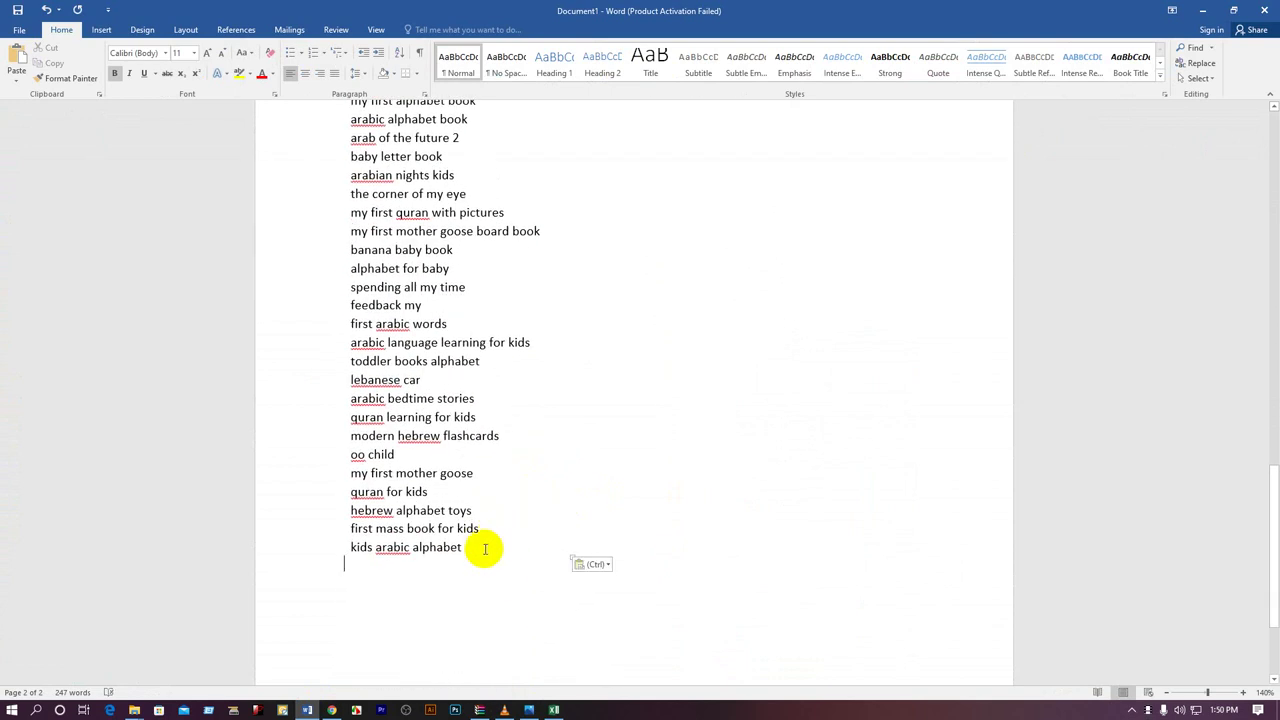
left_click_drag(485, 548, 500, 508)
left_click(588, 386)
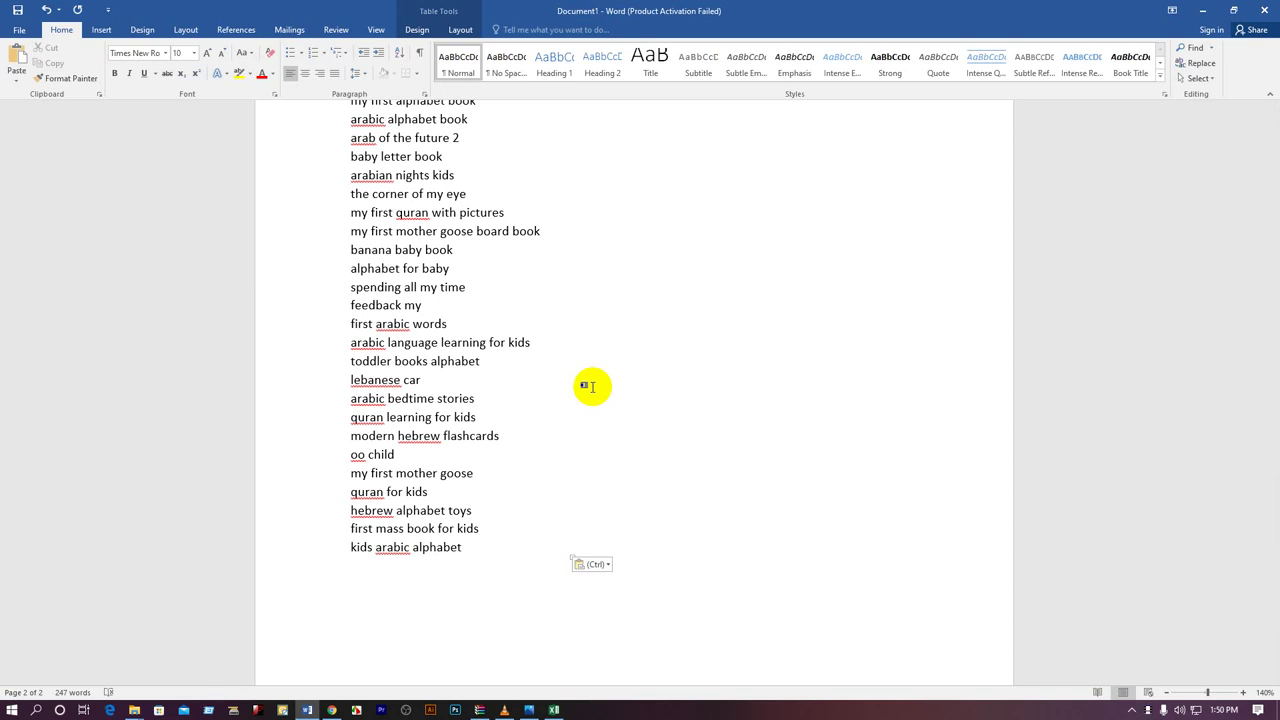
scroll(592, 386, "up", 10)
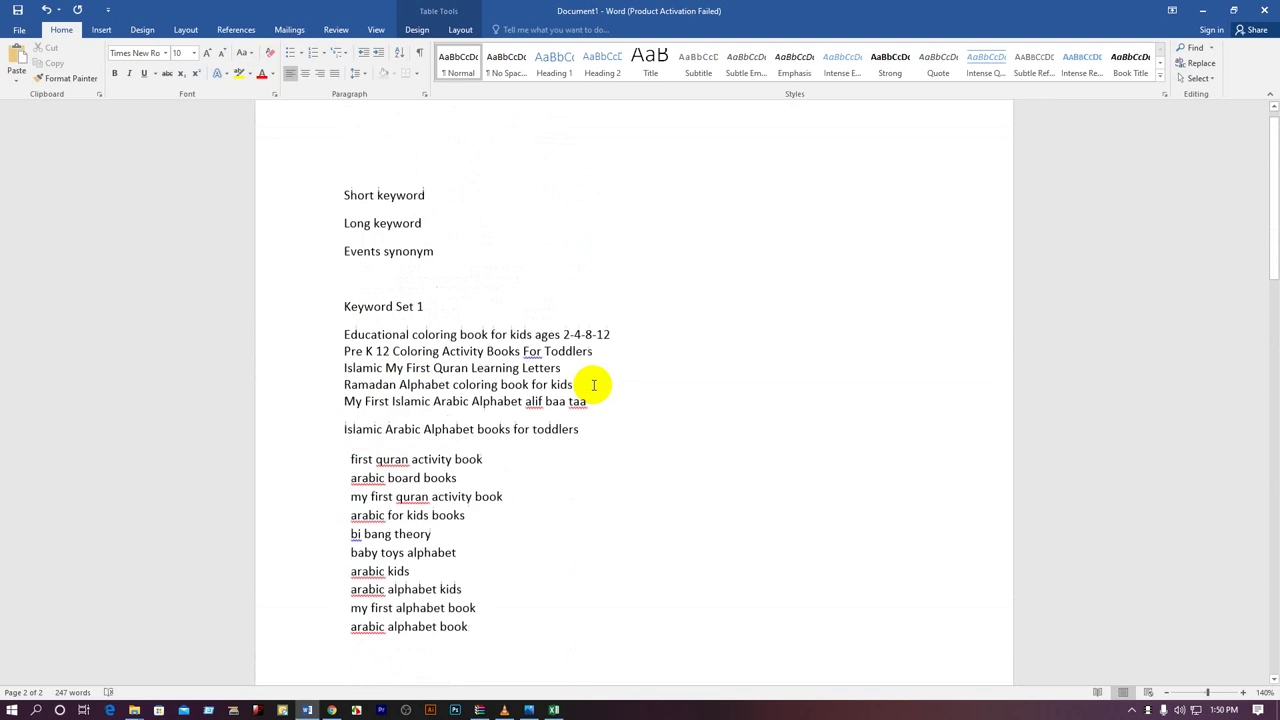
scroll(593, 385, "up", 1)
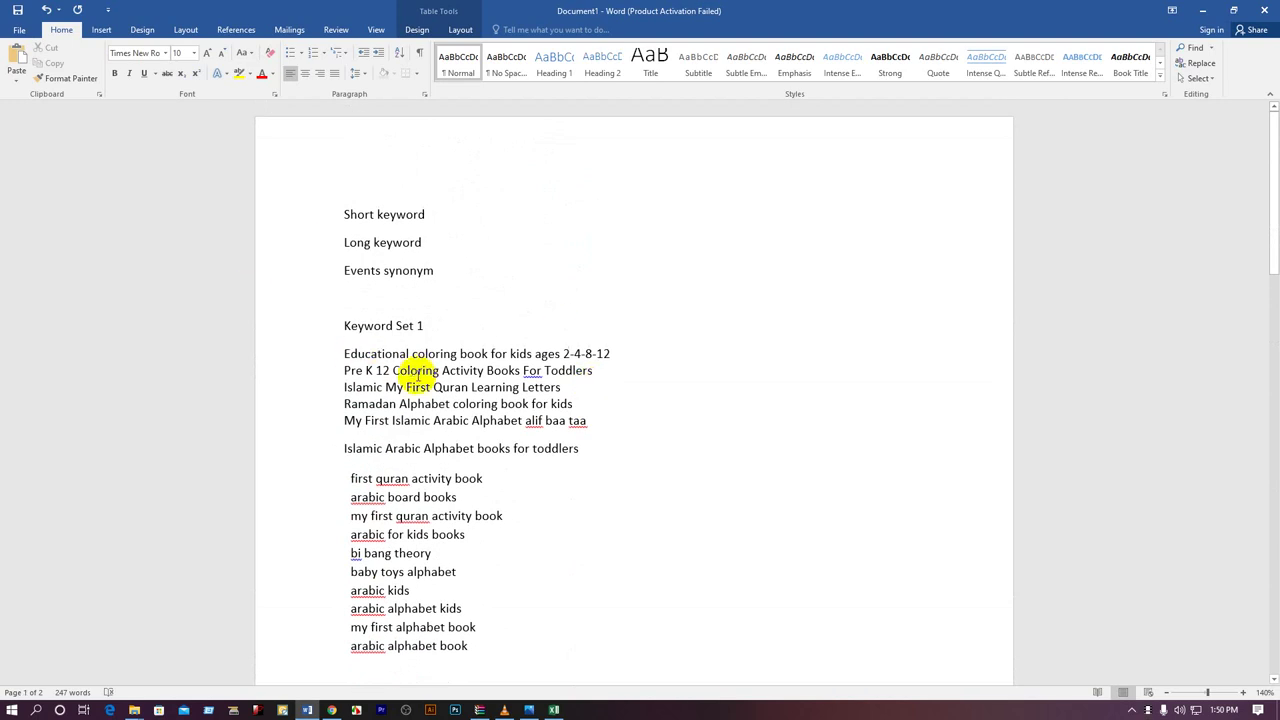